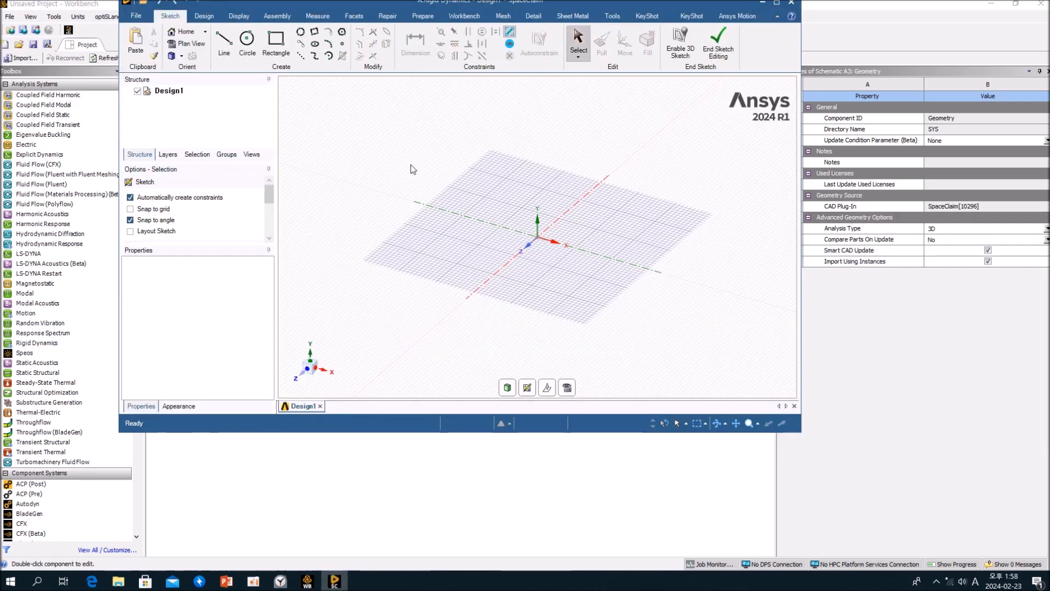
# Open the engine model file User_Library-Engine_Model[1].STEP, showing all supported file types in the open dialog.
pyautogui.click(777, 2)
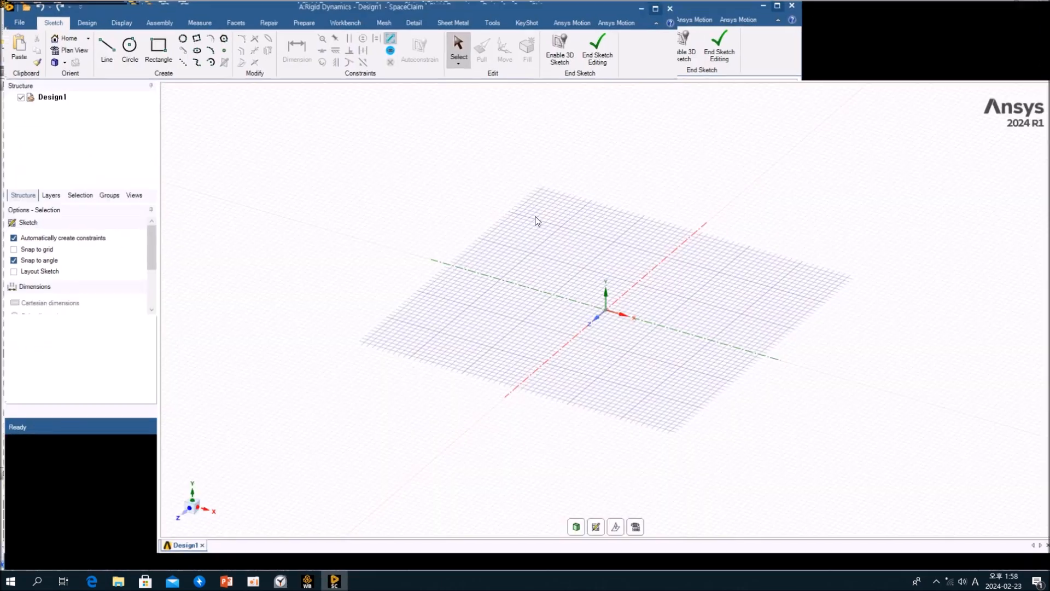
pyautogui.press('d')
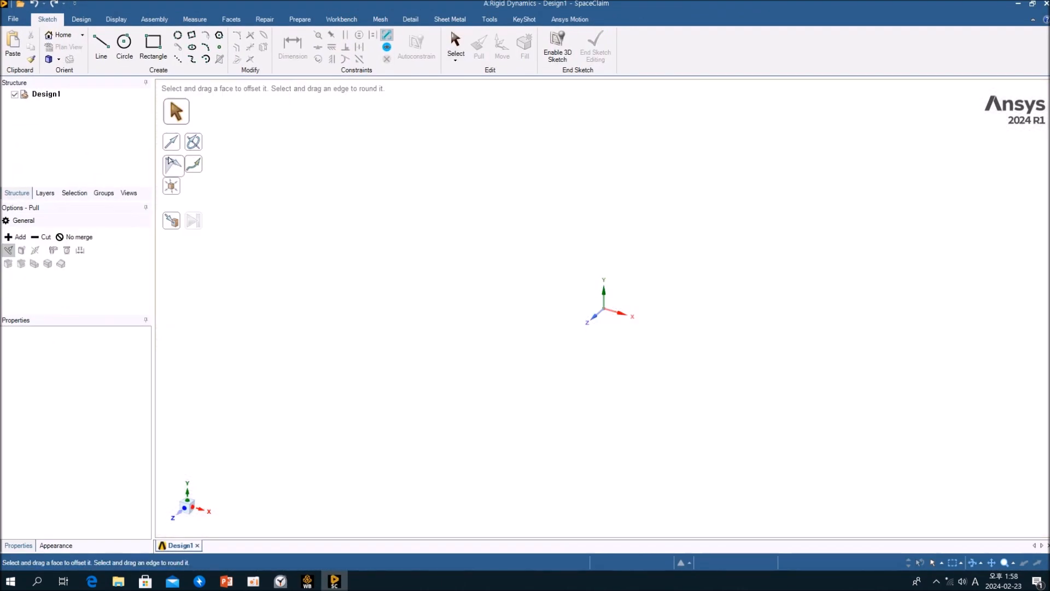
pyautogui.click(22, 6)
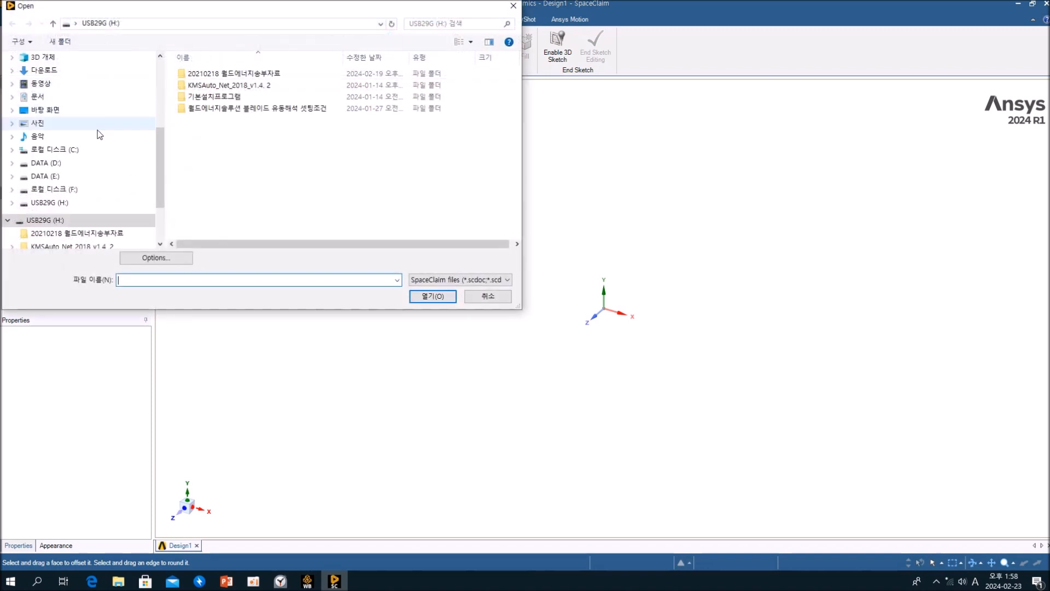
pyautogui.click(452, 279)
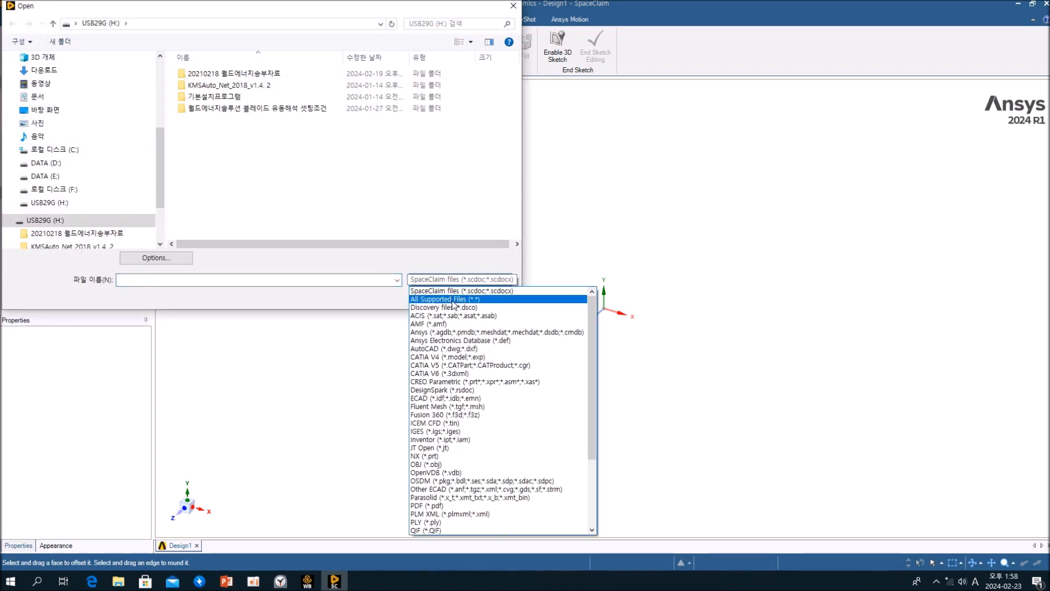
pyautogui.click(462, 300)
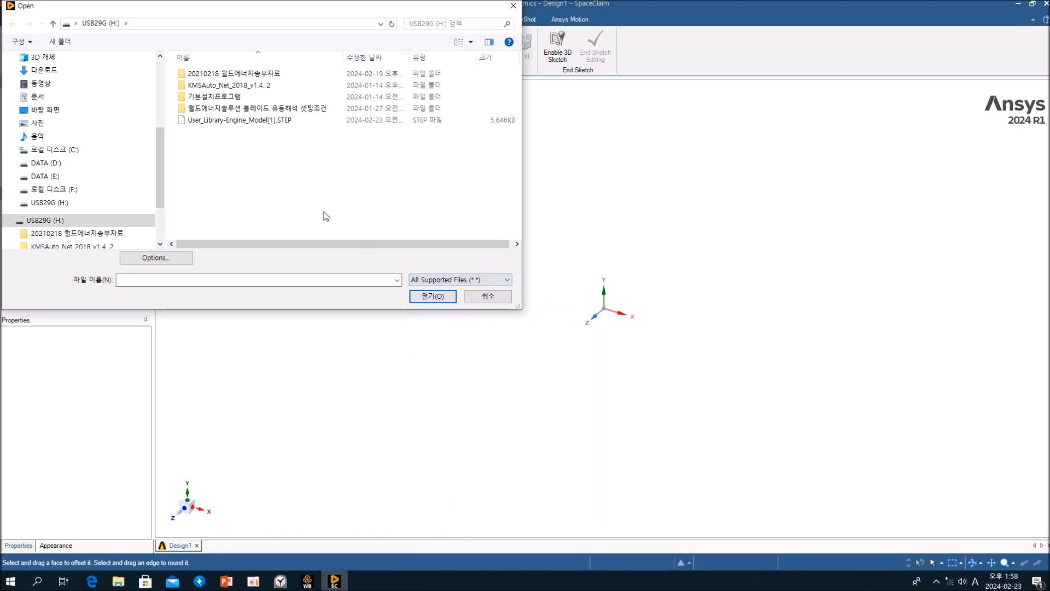
pyautogui.click(423, 300)
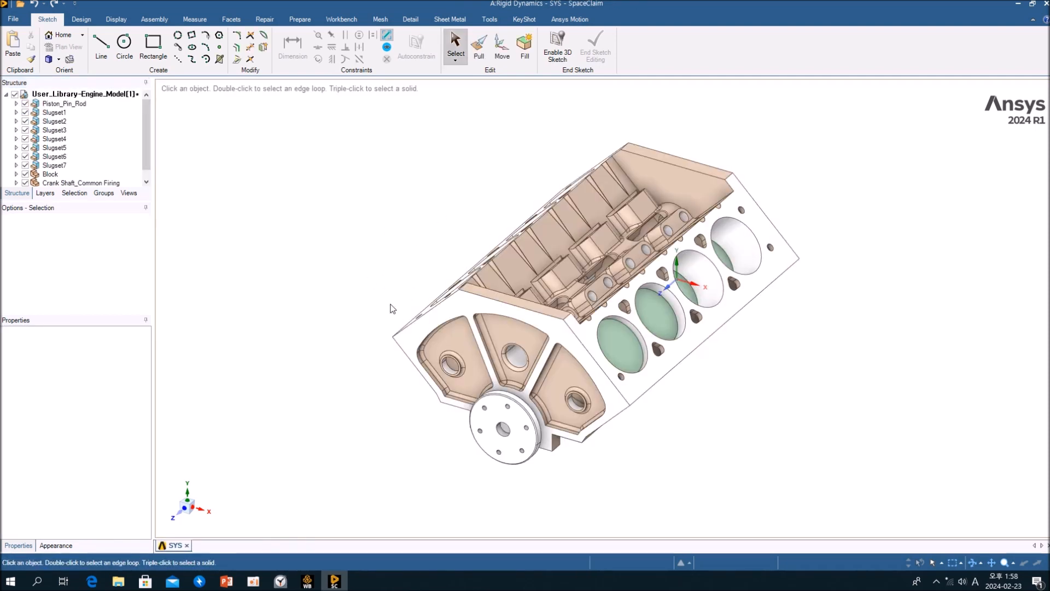
# Orbit and zoom around the imported engine assembly to inspect its parts.
pyautogui.moveTo(720, 382); pyautogui.dragTo(655, 229, button='middle')
pyautogui.moveTo(625, 350); pyautogui.dragTo(649, 300, button='middle')
pyautogui.scroll(-4, 649, 300)
pyautogui.scroll(8, 651, 306)
pyautogui.moveTo(733, 342); pyautogui.dragTo(635, 378, button='middle')
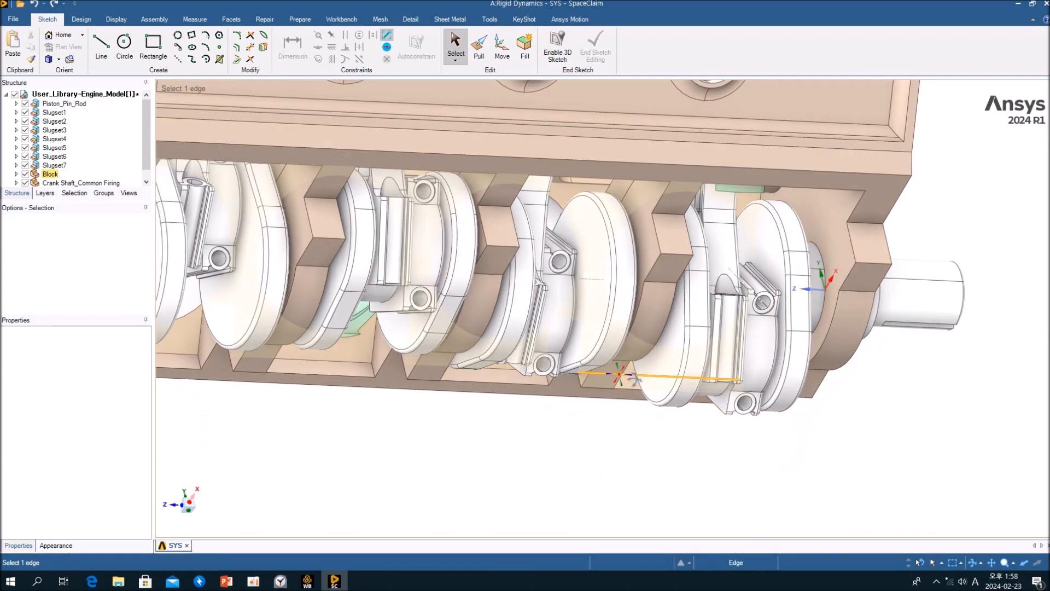
pyautogui.scroll(-5, 653, 405)
pyautogui.moveTo(583, 444); pyautogui.dragTo(617, 429, button='middle')
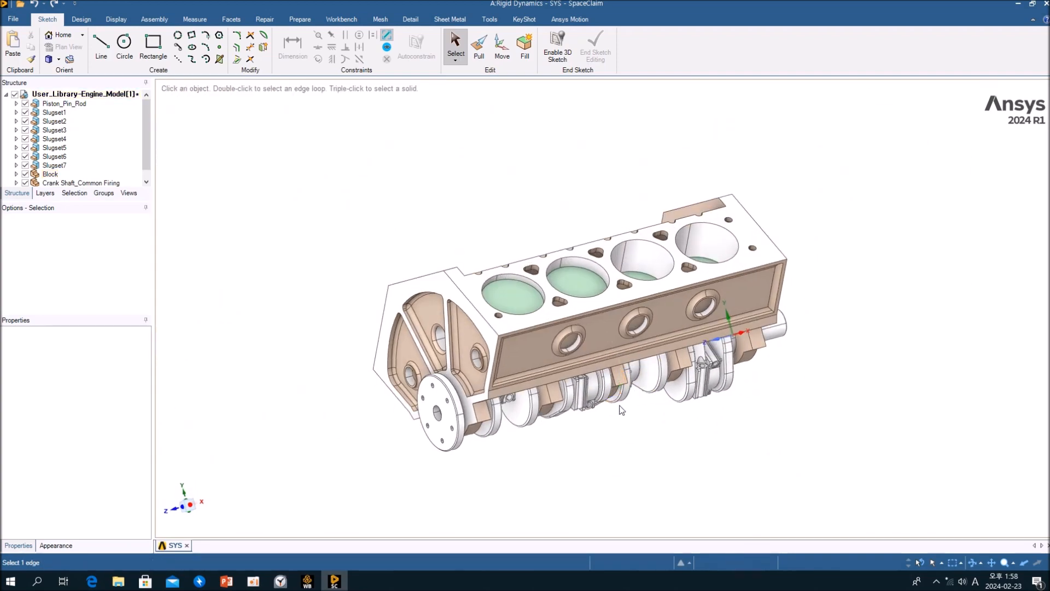
# Hide the engine block by selecting its top face and choosing Hide.
pyautogui.click(651, 290)
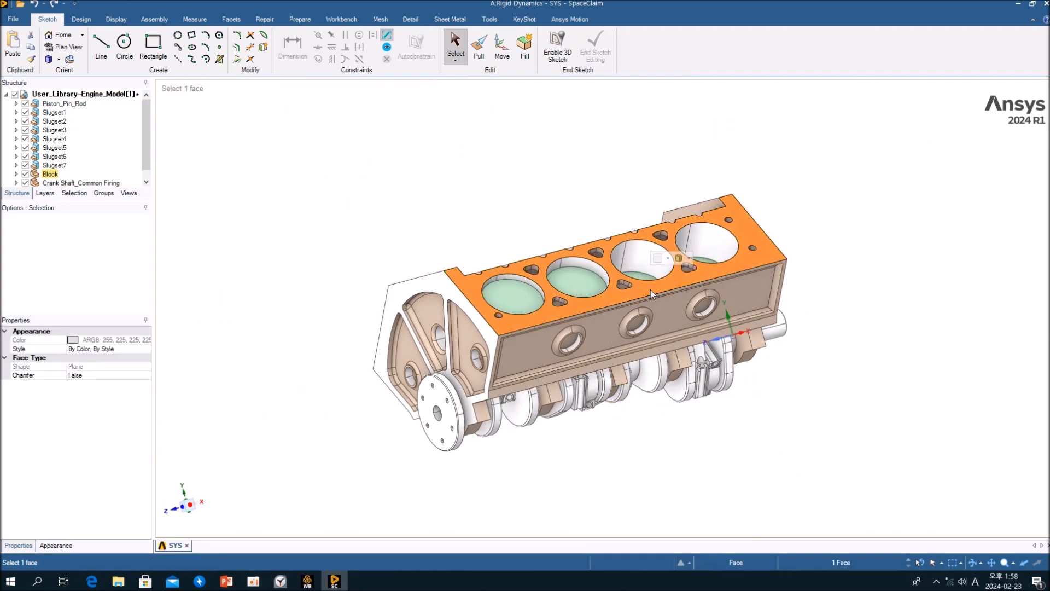
pyautogui.rightClick(651, 290)
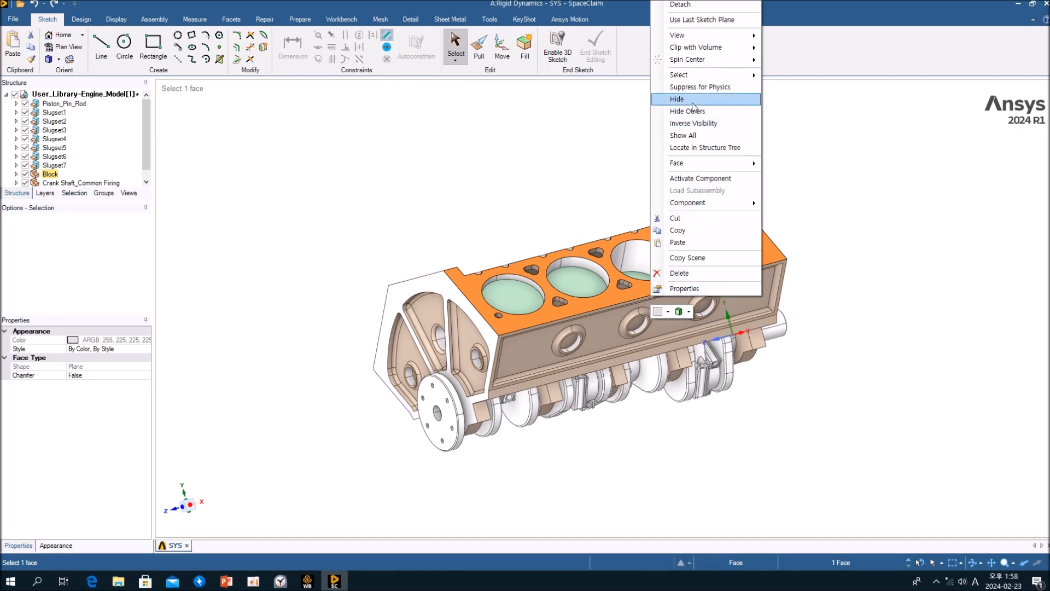
pyautogui.click(664, 116)
# Select the whole crankshaft body, using its end face and the Crank Shaft_Common Firing entry in the structure tree.
pyautogui.moveTo(605, 228); pyautogui.dragTo(599, 294, button='middle')
pyautogui.scroll(3, 598, 294)
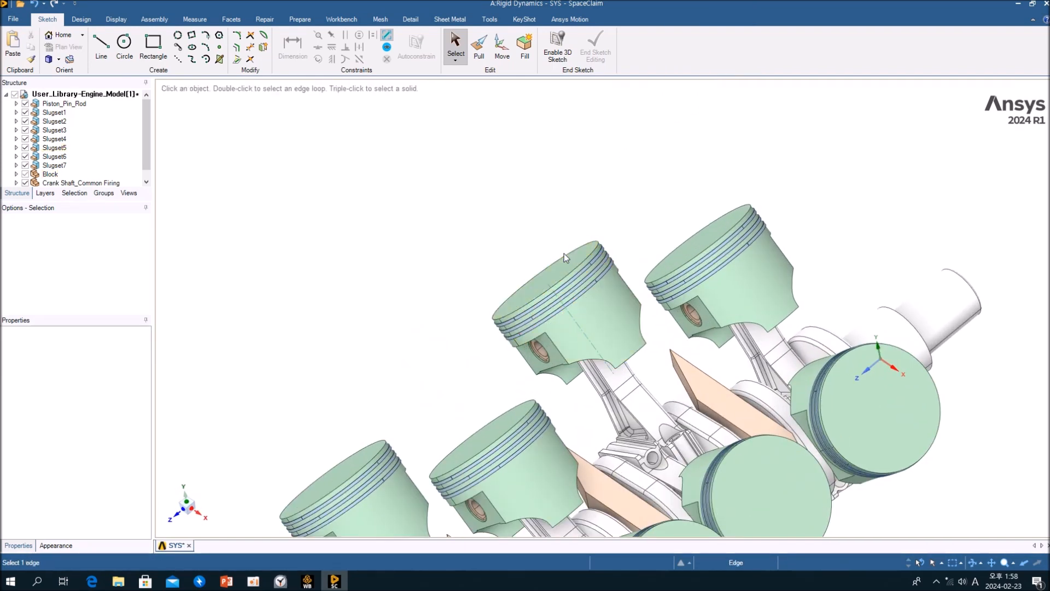
pyautogui.scroll(-2, 570, 270)
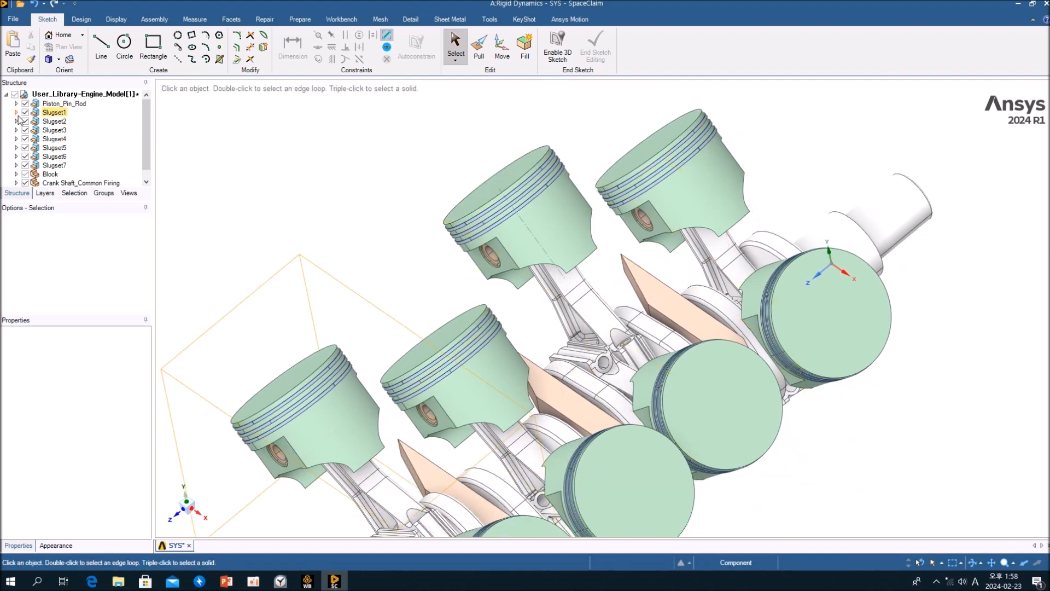
pyautogui.click(904, 214)
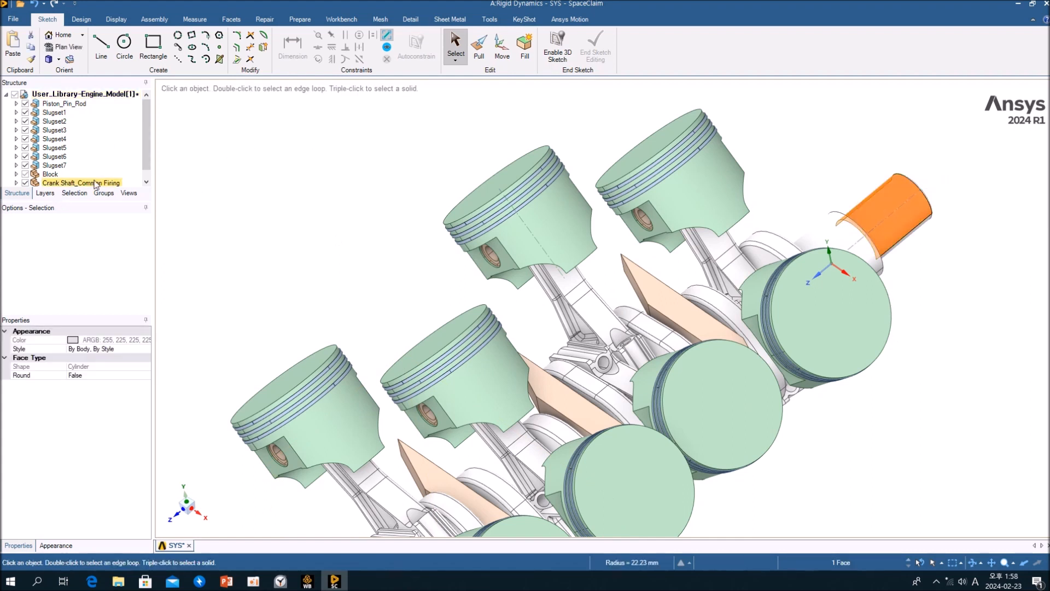
pyautogui.click(369, 210)
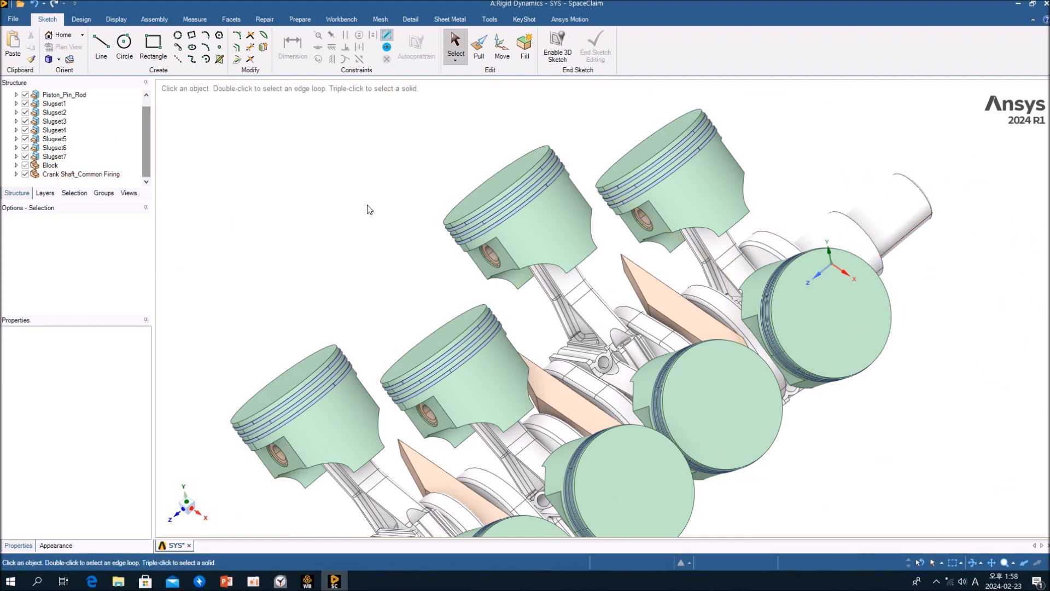
pyautogui.click(885, 215)
pyautogui.moveTo(797, 276); pyautogui.dragTo(475, 331, button='middle')
pyautogui.scroll(-5, 726, 231)
pyautogui.scroll(5, 722, 234)
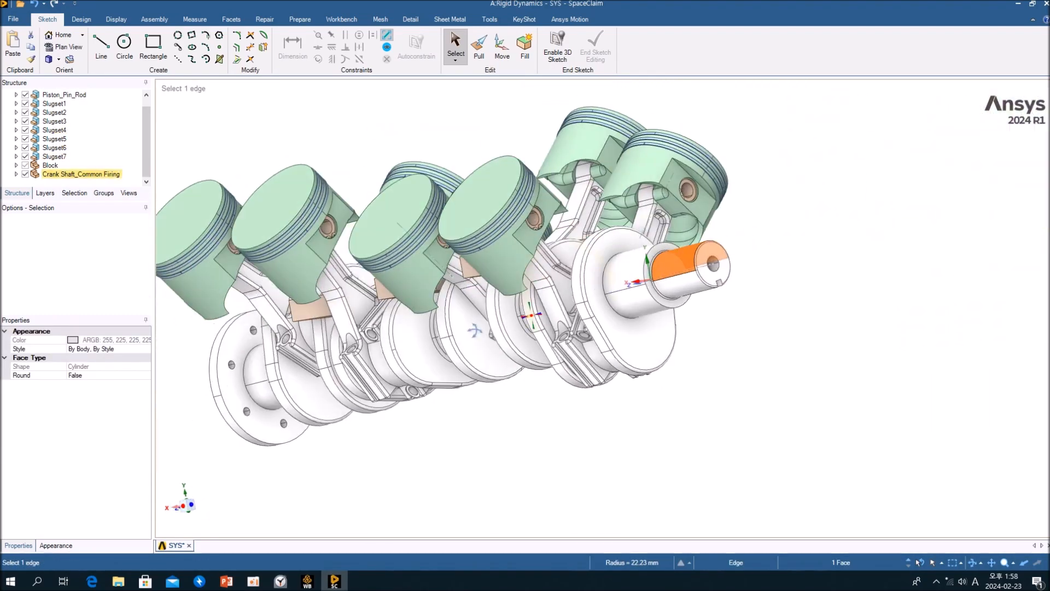
pyautogui.tripleClick(718, 280)
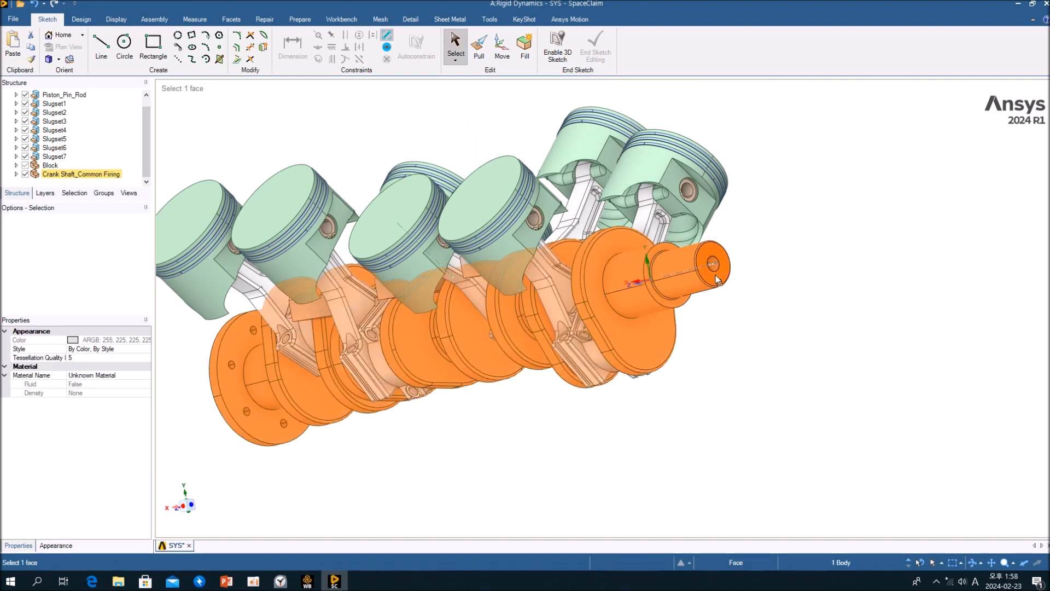
# Try to move the crankshaft with the Move tool, anchoring the move handle at the shaft end.
pyautogui.press('m')
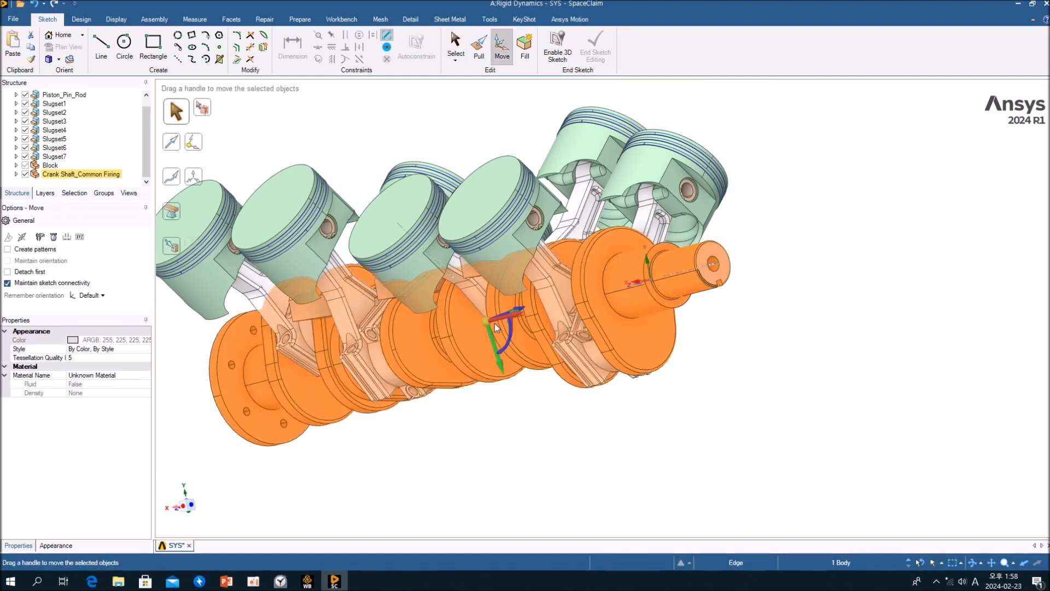
pyautogui.moveTo(500, 345); pyautogui.dragTo(496, 349)
pyautogui.hotkey('ctrl', 'z')
pyautogui.moveTo(497, 349); pyautogui.dragTo(482, 368, button='middle')
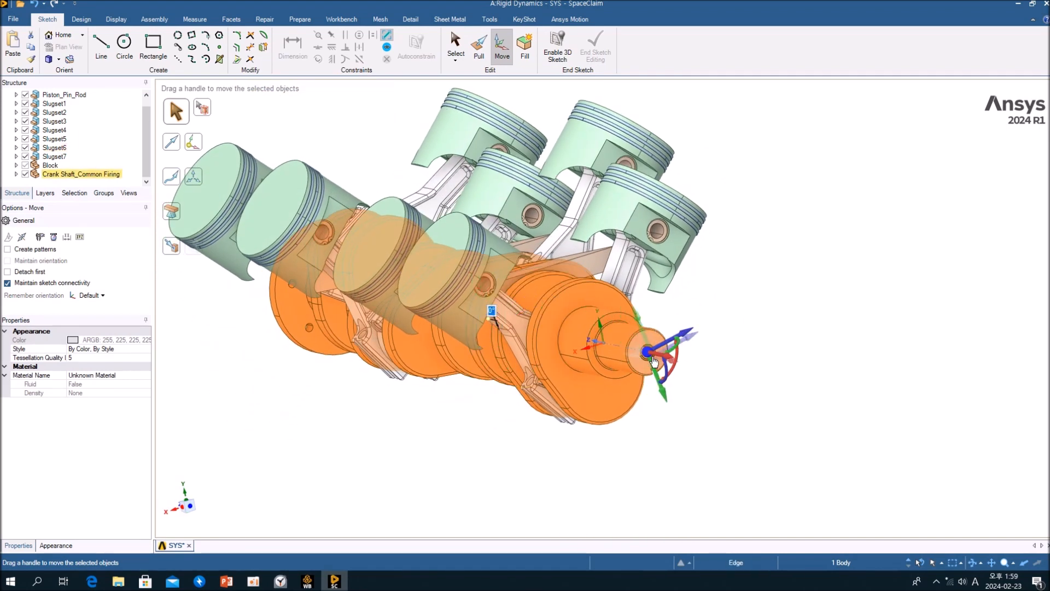
pyautogui.moveTo(638, 386); pyautogui.dragTo(689, 359)
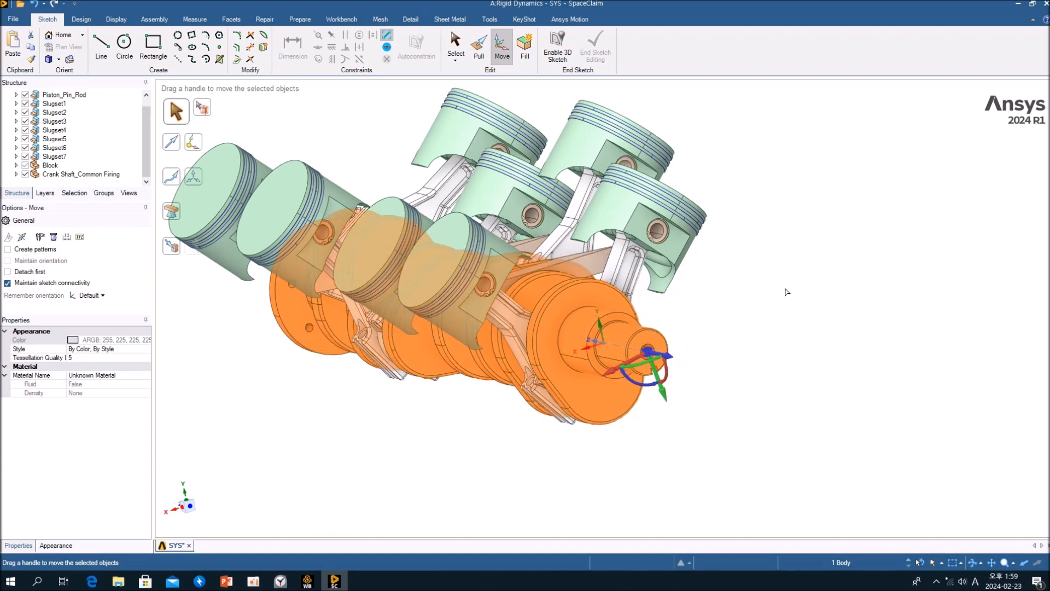
# Clear the selection and show all hidden bodies again.
pyautogui.click(721, 313)
pyautogui.rightClick(704, 312)
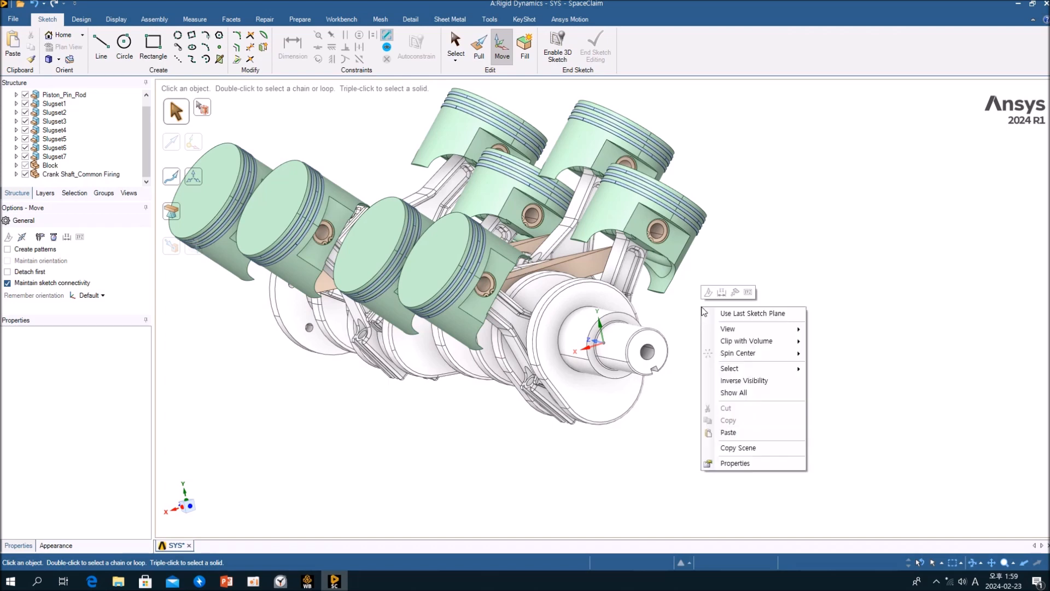
pyautogui.click(734, 393)
# Inspect the engine block by zooming, orbiting and selecting its cylinder bores and end faces.
pyautogui.scroll(5, 733, 366)
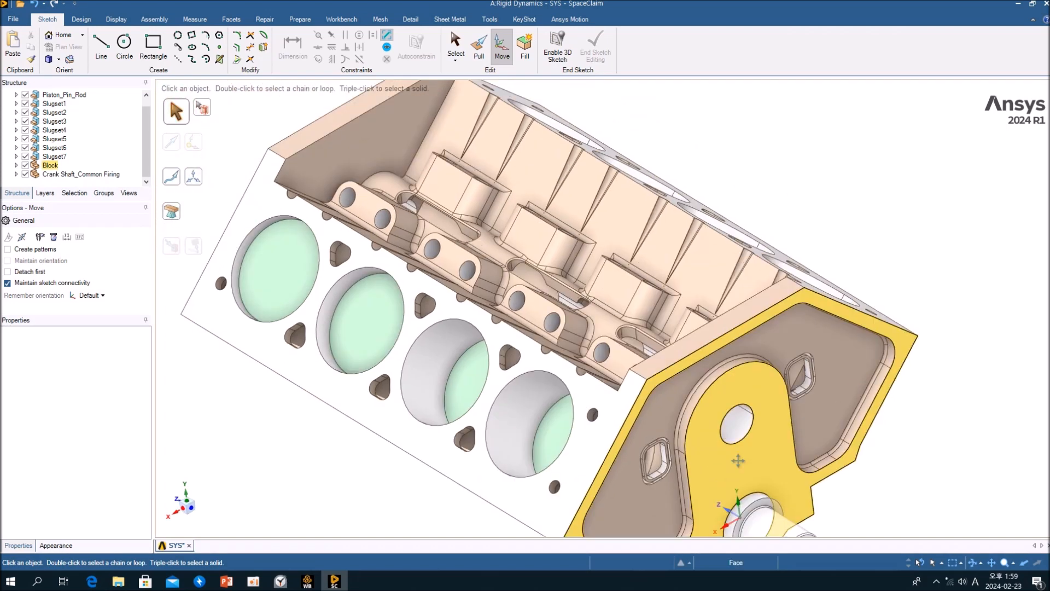
pyautogui.scroll(-3, 738, 460)
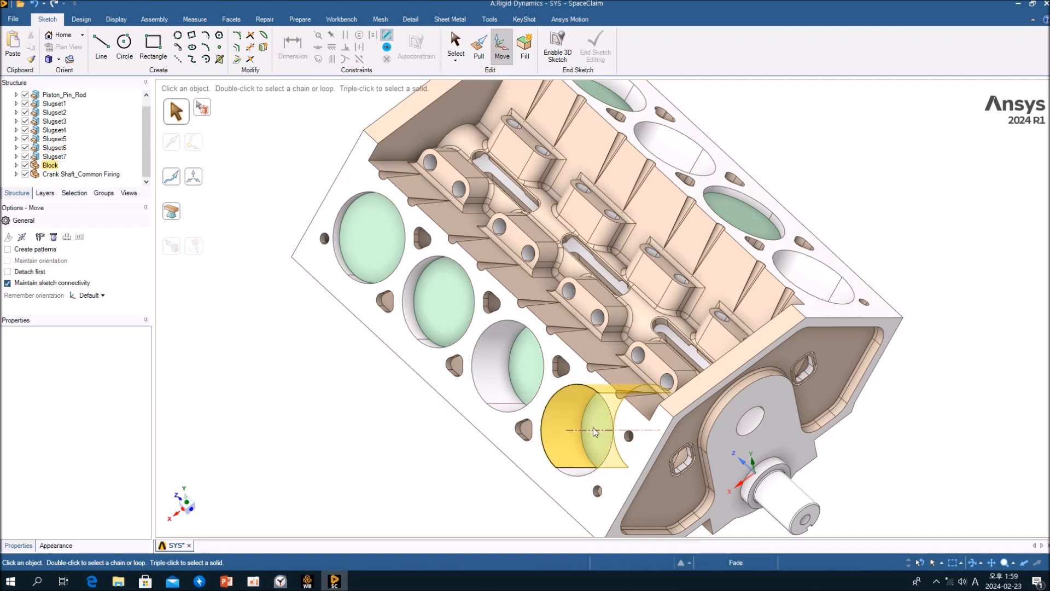
pyautogui.moveTo(600, 427); pyautogui.dragTo(602, 416, button='middle')
pyautogui.click(509, 357)
pyautogui.click(429, 308)
pyautogui.click(346, 260)
pyautogui.moveTo(483, 426); pyautogui.dragTo(632, 426, button='middle')
pyautogui.moveTo(683, 447); pyautogui.dragTo(717, 442, button='middle')
pyautogui.click(651, 466)
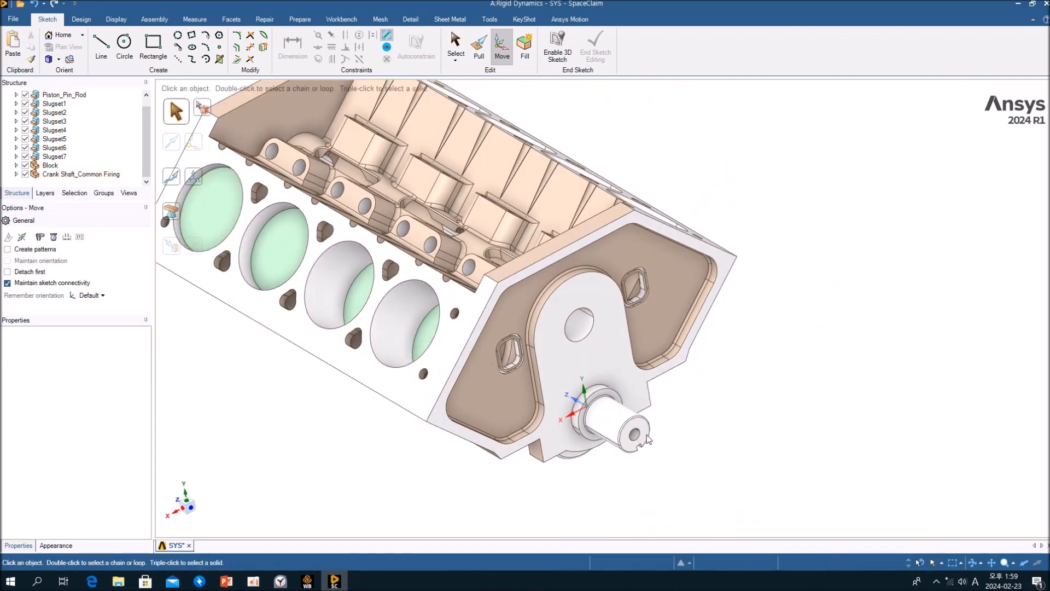
pyautogui.moveTo(649, 426); pyautogui.dragTo(740, 409, button='middle')
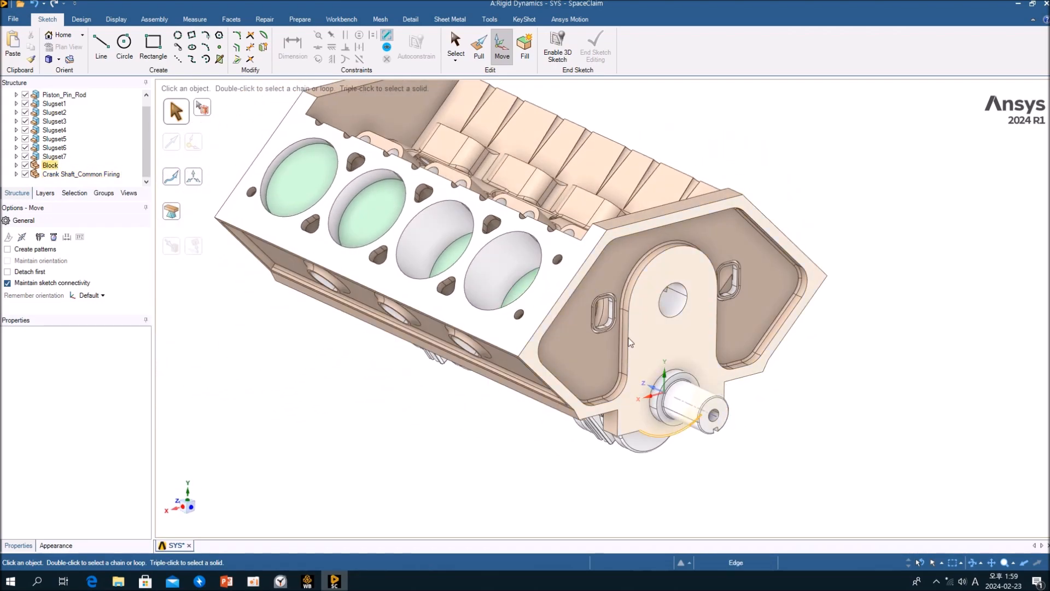
pyautogui.click(672, 366)
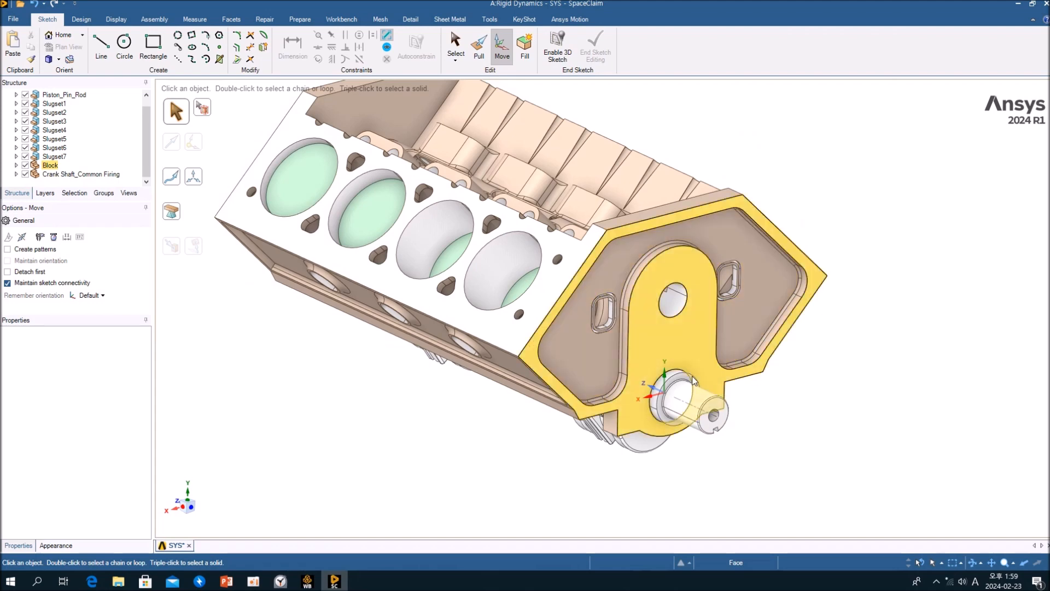
pyautogui.click(675, 449)
# Keep orbiting and zooming around the engine block and crankshaft to examine the assembly.
pyautogui.moveTo(724, 456); pyautogui.dragTo(685, 197, button='middle')
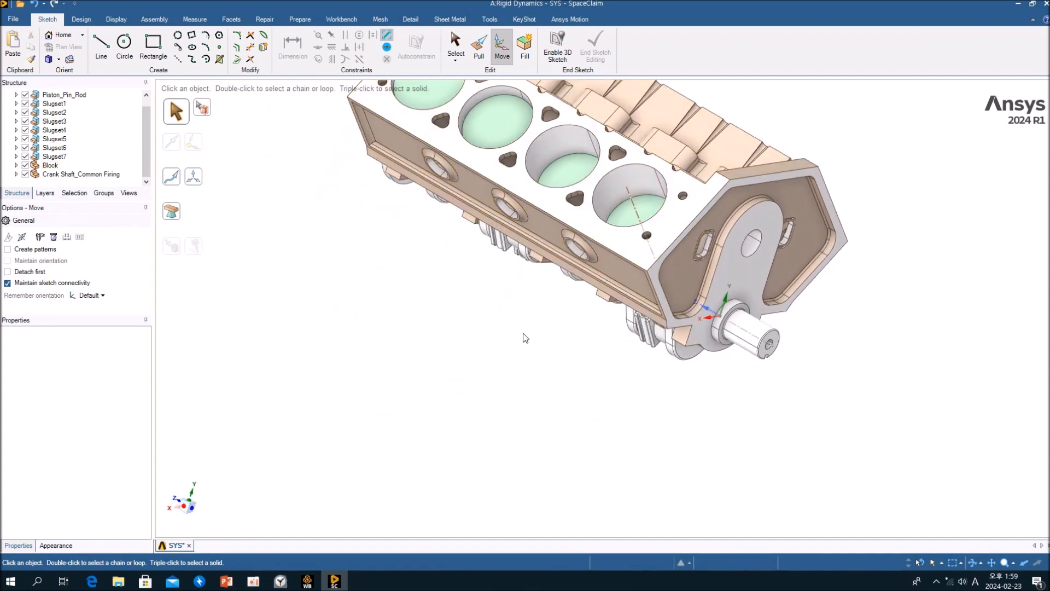
pyautogui.moveTo(575, 408); pyautogui.dragTo(591, 268, button='middle')
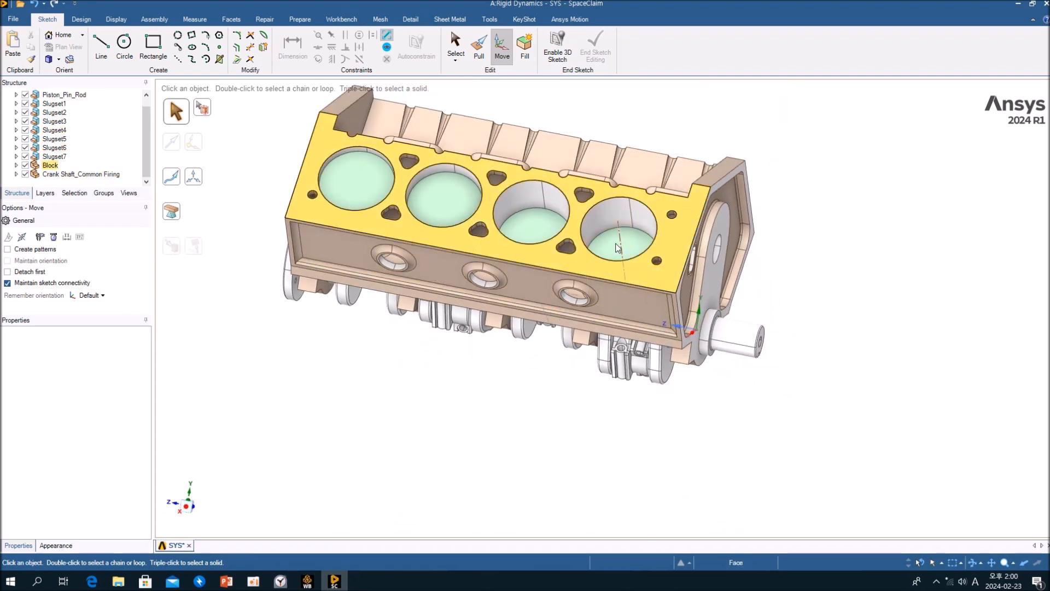
pyautogui.moveTo(621, 240)
pyautogui.mouseDown(button='middle')
pyautogui.moveTo(591, 144)
pyautogui.moveTo(622, 223)
pyautogui.moveTo(619, 261)
pyautogui.moveTo(611, 234)
pyautogui.mouseUp(button='middle')
pyautogui.scroll(3, 617, 262)
pyautogui.moveTo(615, 288); pyautogui.dragTo(668, 262, button='middle')
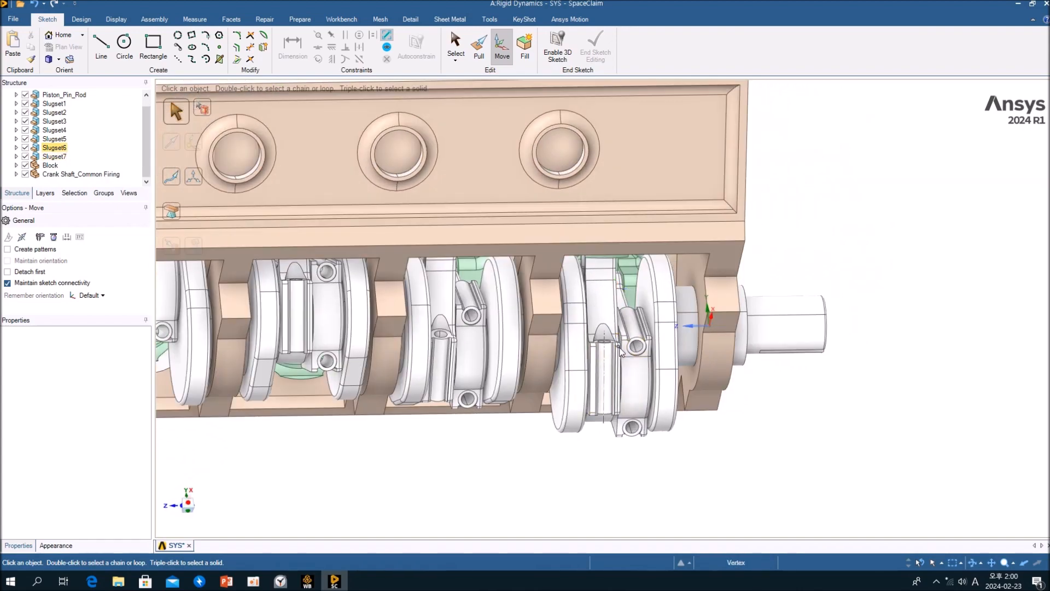
pyautogui.moveTo(622, 352); pyautogui.dragTo(539, 400, button='middle')
pyautogui.scroll(-2, 540, 401)
pyautogui.moveTo(520, 328); pyautogui.dragTo(523, 362, button='middle')
pyautogui.scroll(-1, 523, 361)
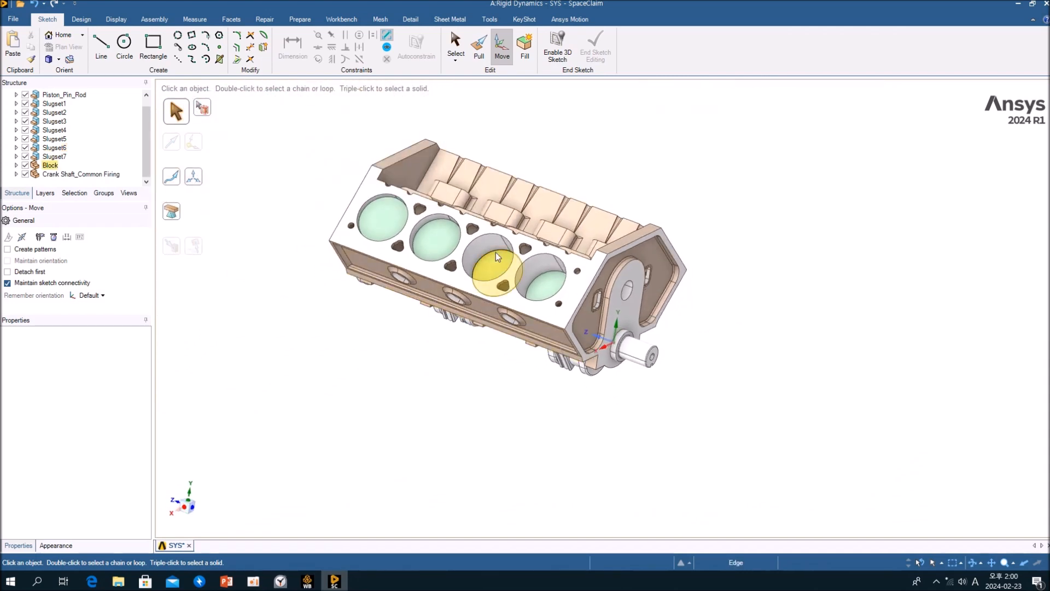
pyautogui.moveTo(497, 260); pyautogui.dragTo(511, 257, button='middle')
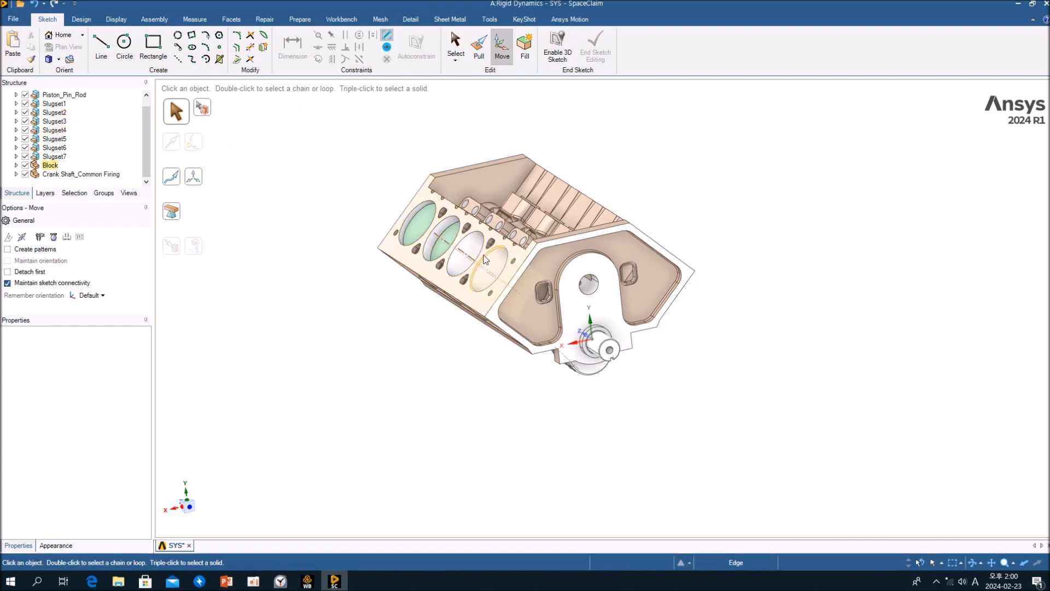
pyautogui.moveTo(506, 314); pyautogui.dragTo(461, 393, button='middle')
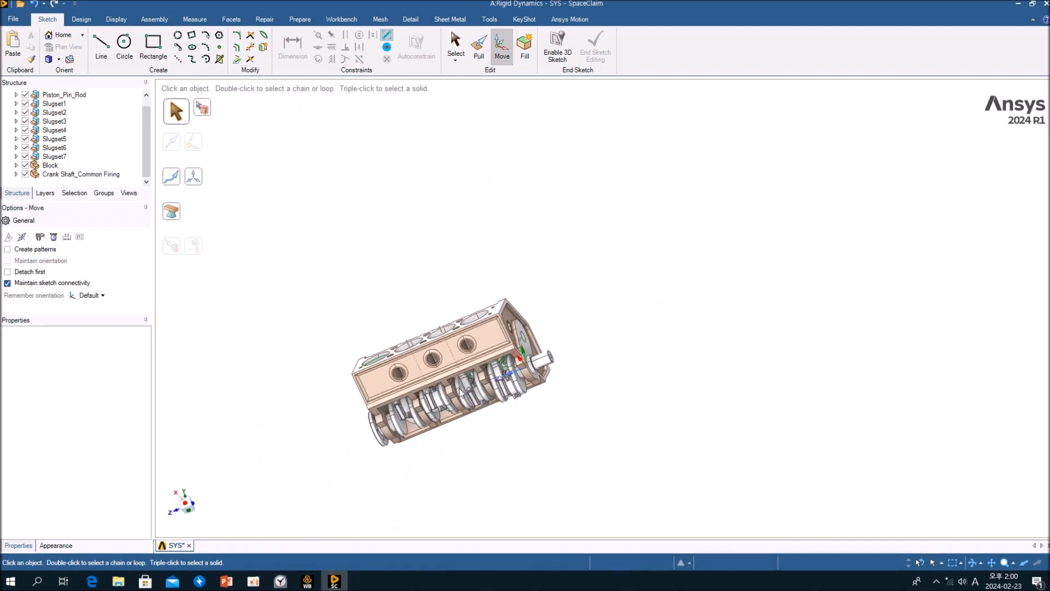
pyautogui.scroll(10, 461, 391)
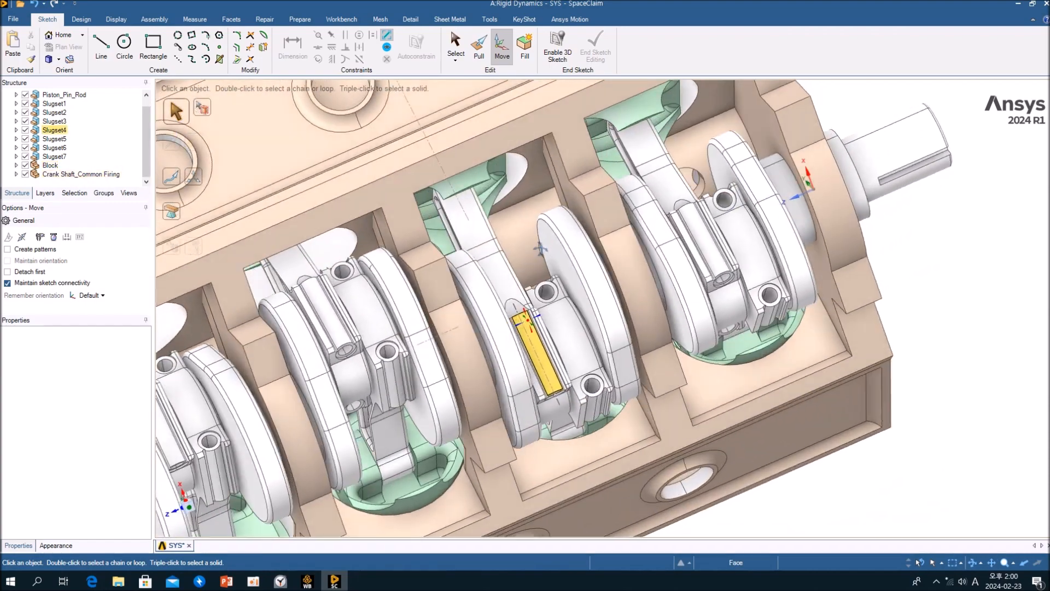
pyautogui.moveTo(541, 249); pyautogui.dragTo(518, 437, button='middle')
pyautogui.scroll(-6, 566, 368)
pyautogui.moveTo(566, 368); pyautogui.dragTo(509, 404, button='middle')
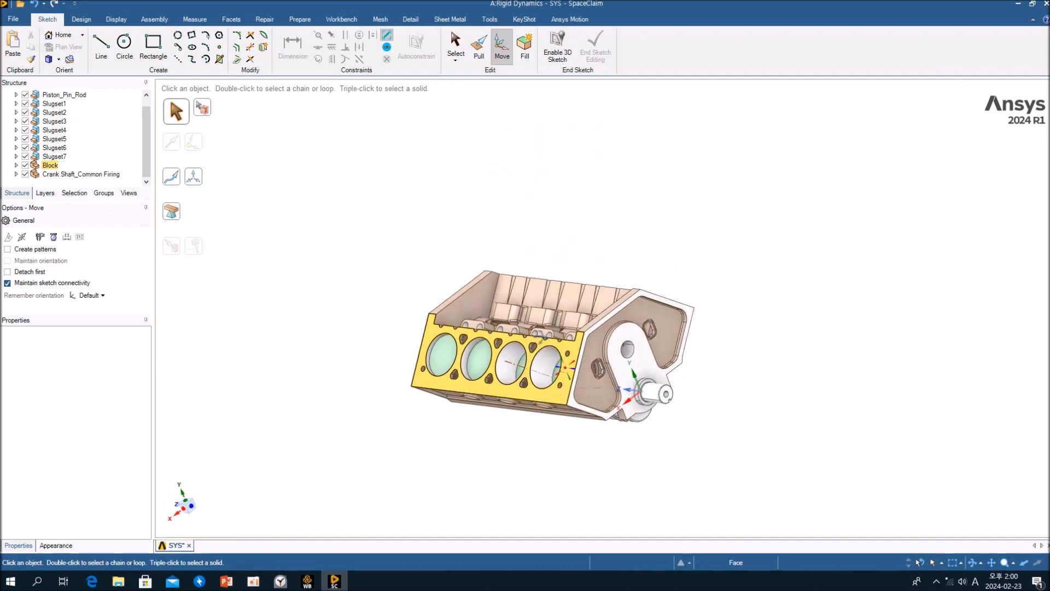
pyautogui.scroll(6, 510, 361)
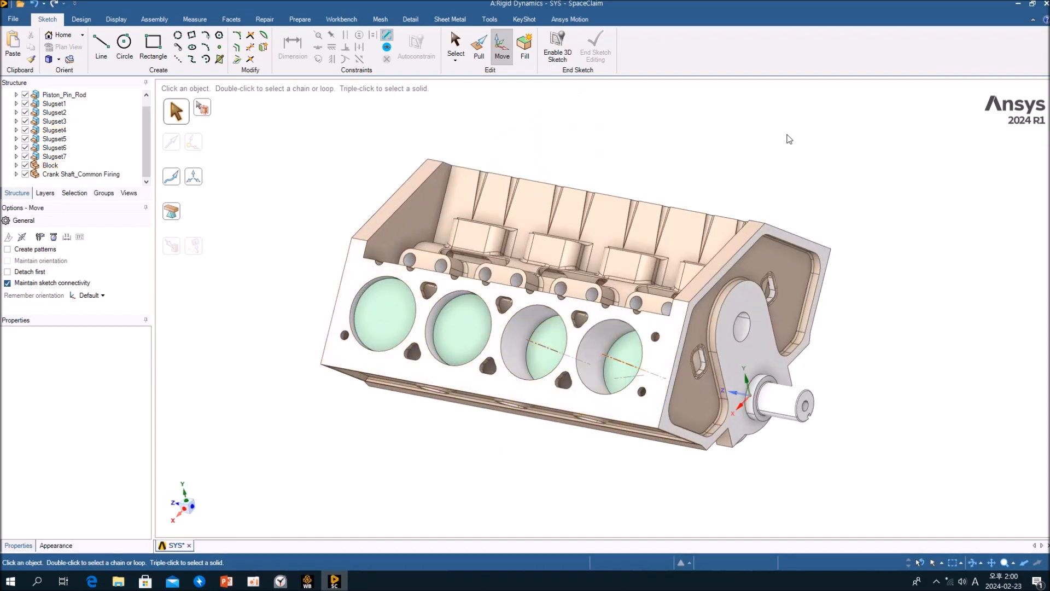
pyautogui.moveTo(559, 389); pyautogui.dragTo(815, 387, button='middle')
pyautogui.scroll(-5, 790, 397)
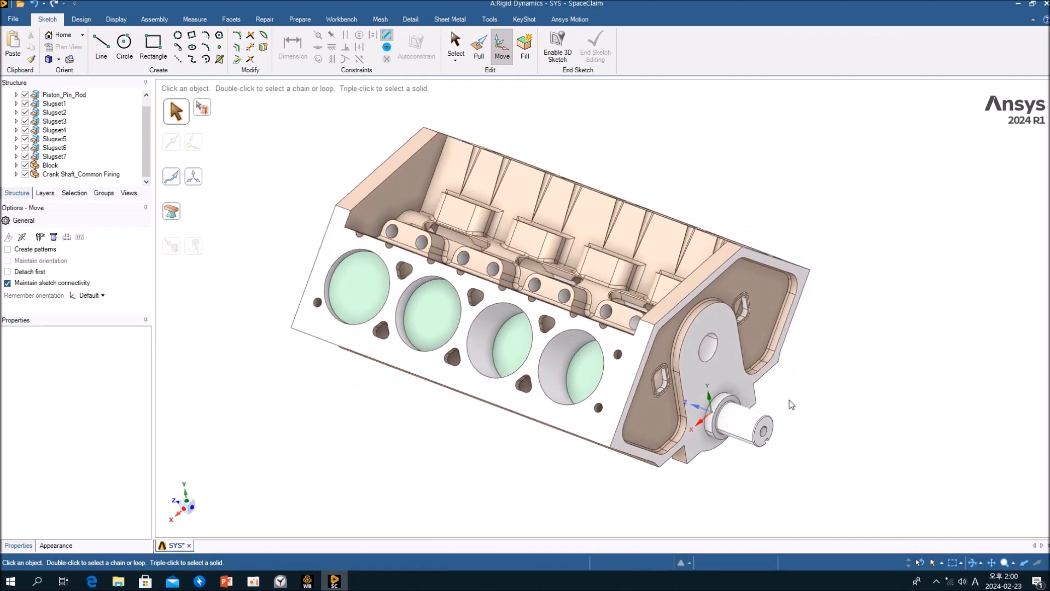
pyautogui.scroll(6, 792, 405)
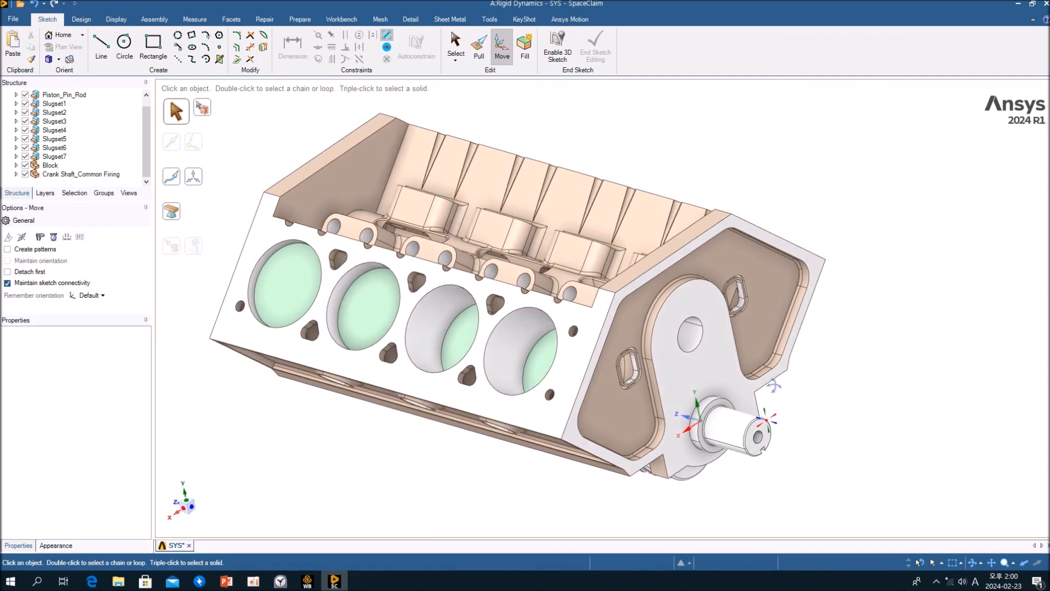
# Orbit the engine view and hide the engine block body.
pyautogui.moveTo(634, 216)
pyautogui.mouseDown(button='middle')
pyautogui.moveTo(629, 328)
pyautogui.moveTo(635, 219)
pyautogui.moveTo(648, 232)
pyautogui.moveTo(684, 165)
pyautogui.moveTo(733, 247)
pyautogui.moveTo(745, 244)
pyautogui.mouseUp(button='middle')
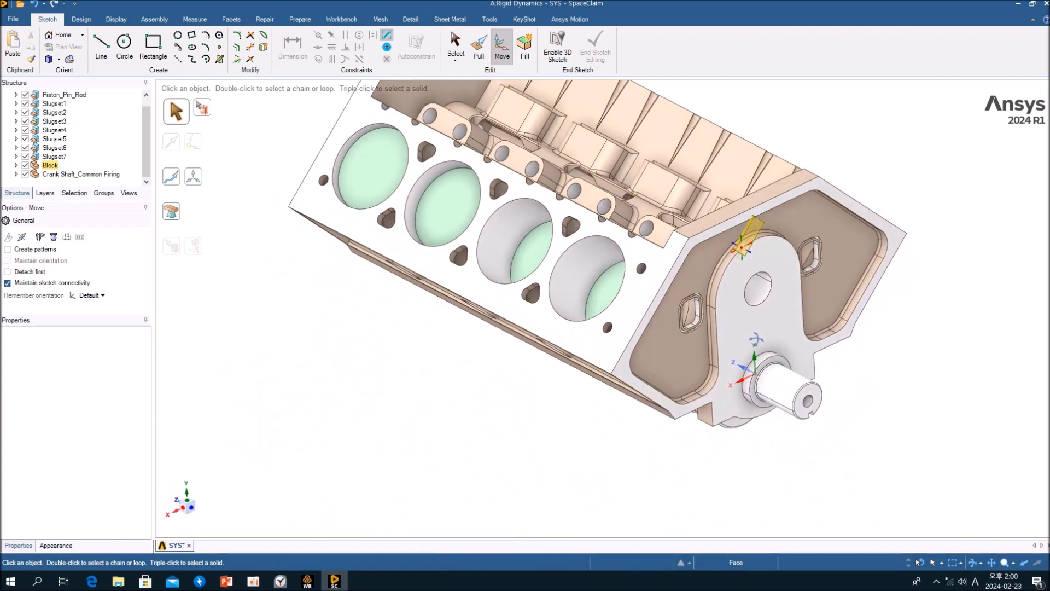
pyautogui.moveTo(761, 345); pyautogui.dragTo(730, 267, button='middle')
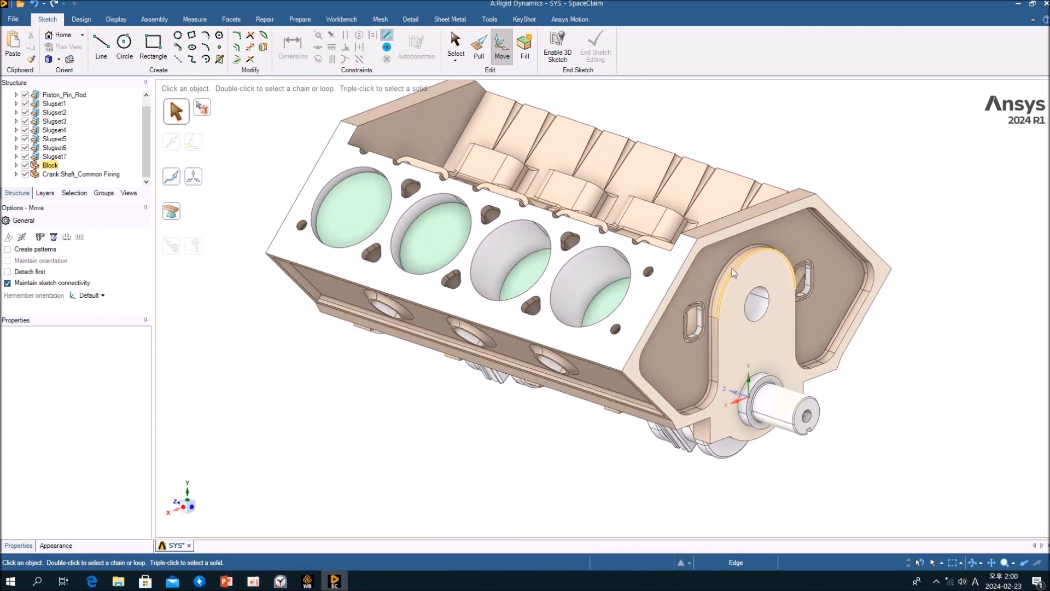
pyautogui.rightClick(655, 293)
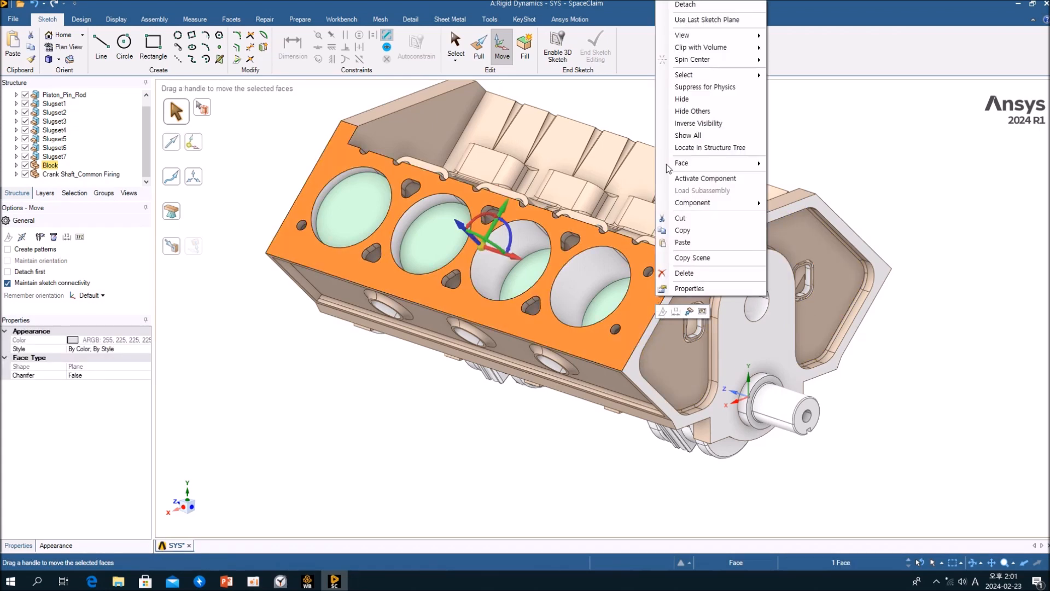
pyautogui.click(682, 100)
# Examine the pistons, engine block and a cross-section of the assembly by zooming and orbiting.
pyautogui.moveTo(539, 317); pyautogui.dragTo(543, 380, button='middle')
pyautogui.scroll(4, 515, 134)
pyautogui.moveTo(524, 136); pyautogui.dragTo(562, 115, button='middle')
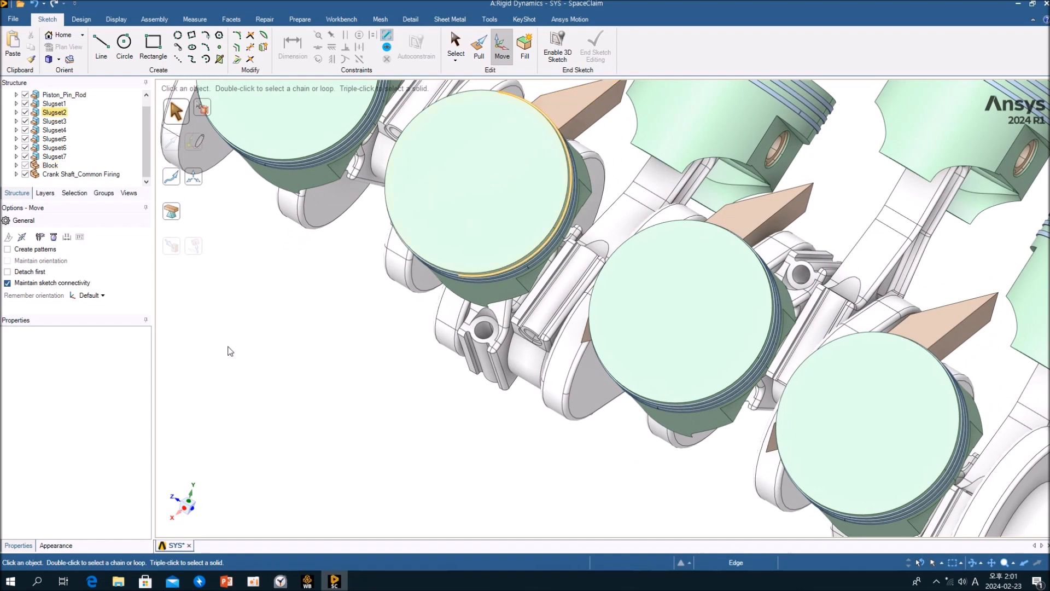
pyautogui.click(330, 421)
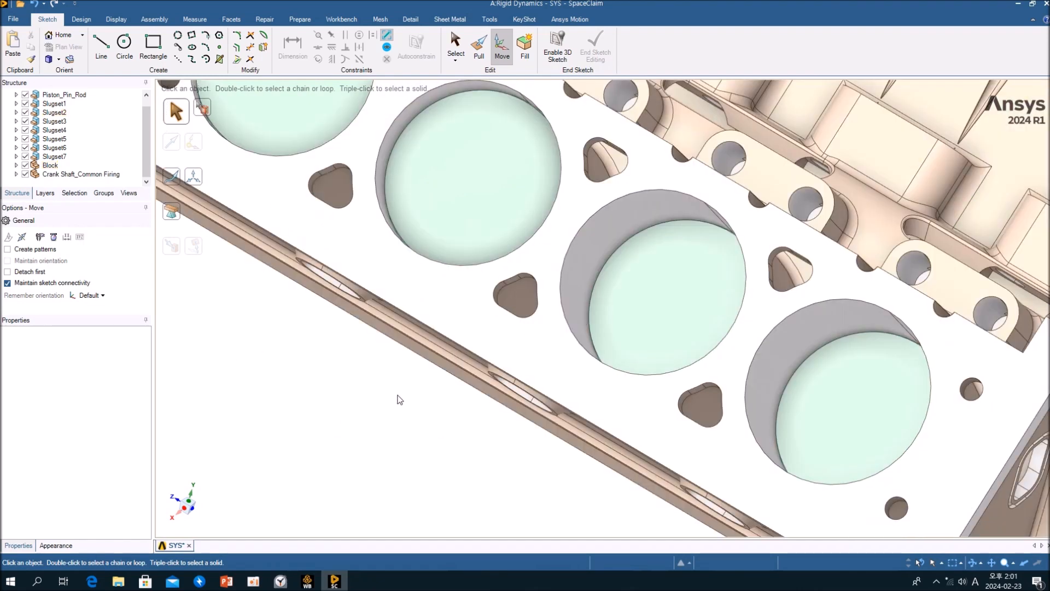
pyautogui.scroll(-5, 405, 396)
pyautogui.moveTo(405, 396); pyautogui.dragTo(371, 363, button='middle')
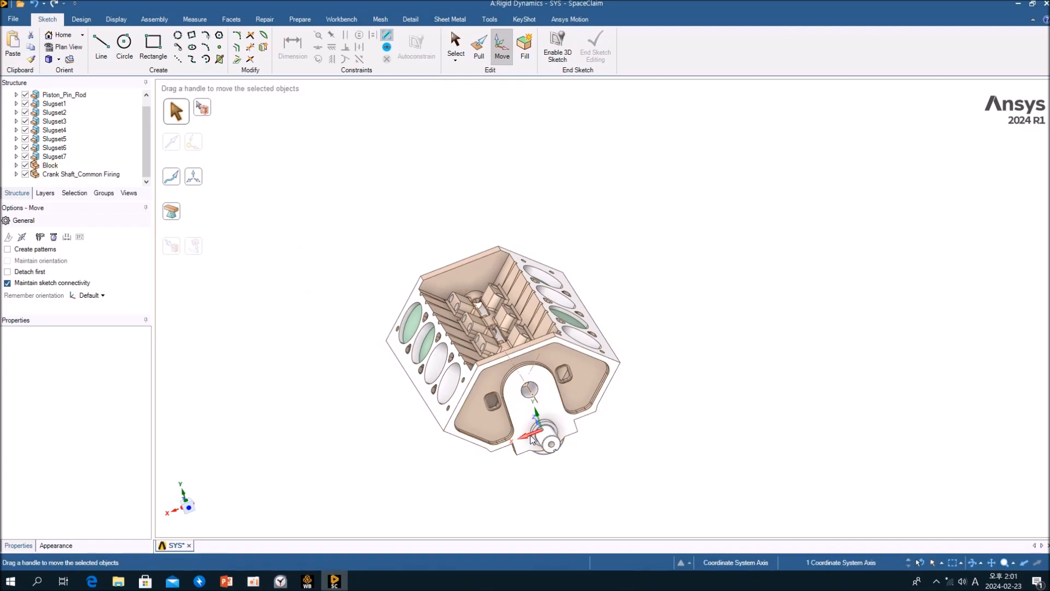
pyautogui.moveTo(607, 423); pyautogui.dragTo(654, 404, button='middle')
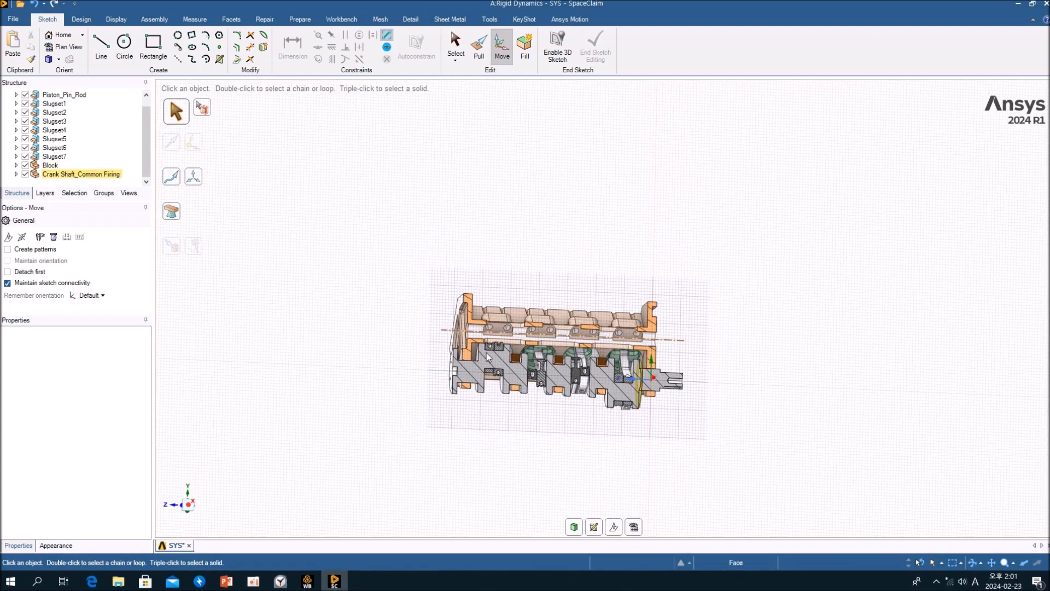
pyautogui.scroll(9, 495, 352)
pyautogui.moveTo(601, 333); pyautogui.dragTo(523, 317, button='middle')
pyautogui.scroll(-1, 587, 299)
pyautogui.scroll(5, 588, 300)
pyautogui.scroll(-6, 580, 323)
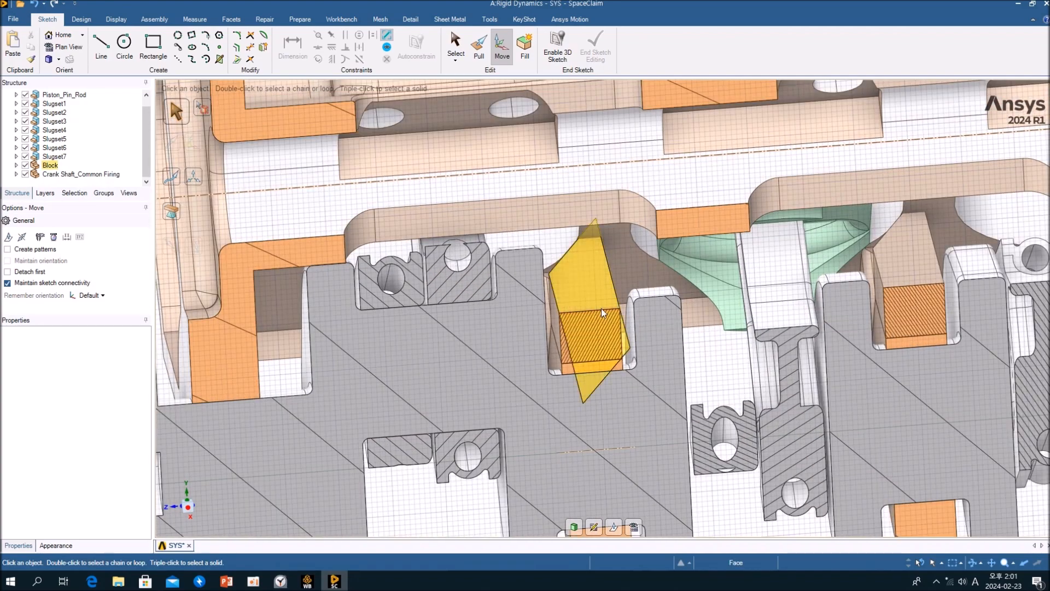
# Select a sectioned block face, clear the selection and leave the cross-section view.
pyautogui.click(602, 309)
pyautogui.moveTo(600, 310)
pyautogui.mouseDown(button='middle')
pyautogui.moveTo(659, 313)
pyautogui.moveTo(604, 312)
pyautogui.mouseUp(button='middle')
pyautogui.scroll(-5, 604, 312)
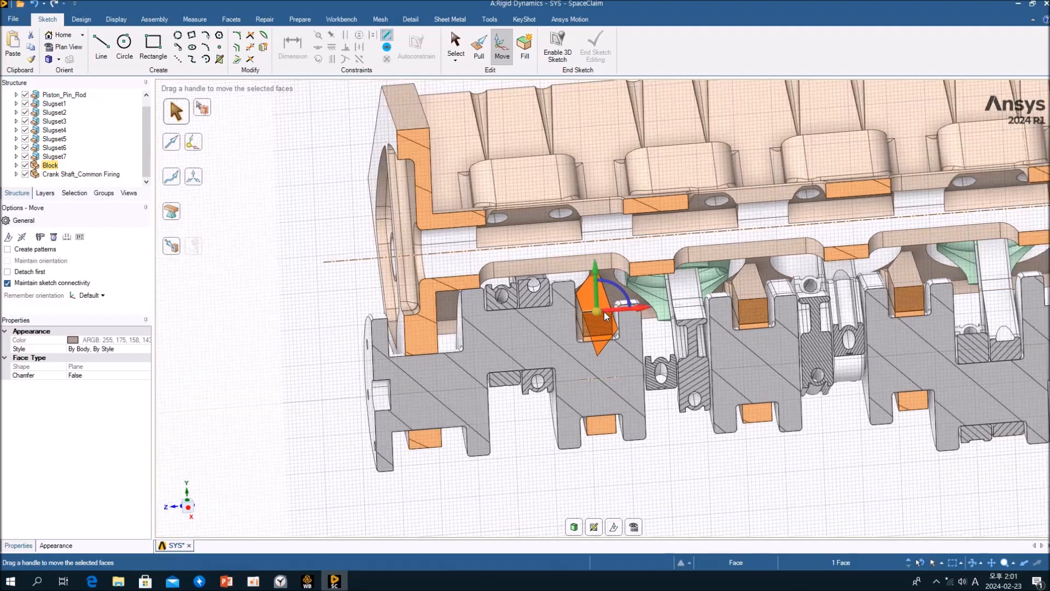
pyautogui.click(627, 470)
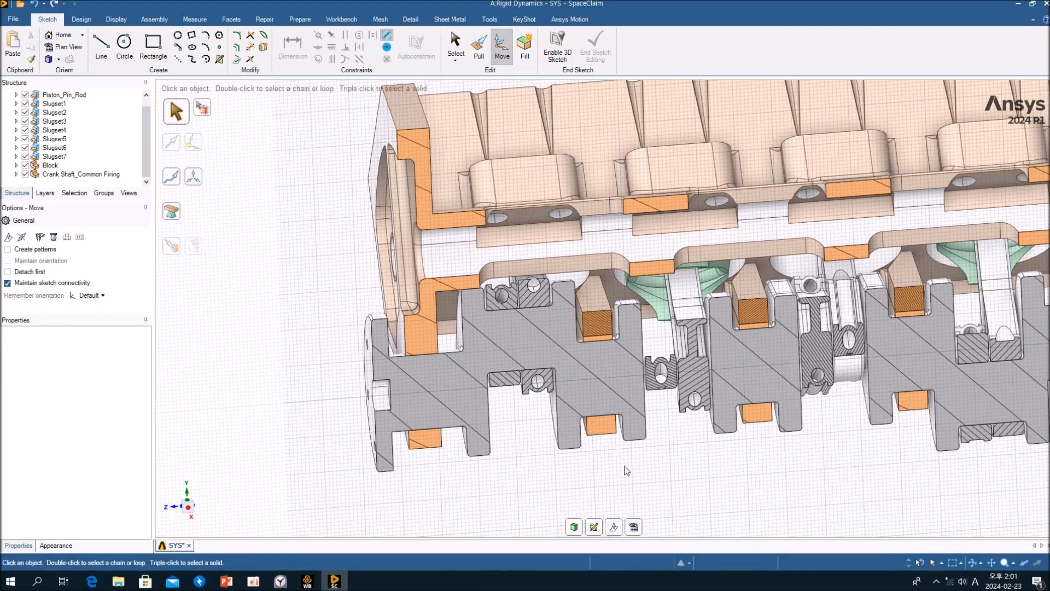
pyautogui.click(574, 528)
# Cancel the round on a block edge and hide the engine block again.
pyautogui.click(640, 388)
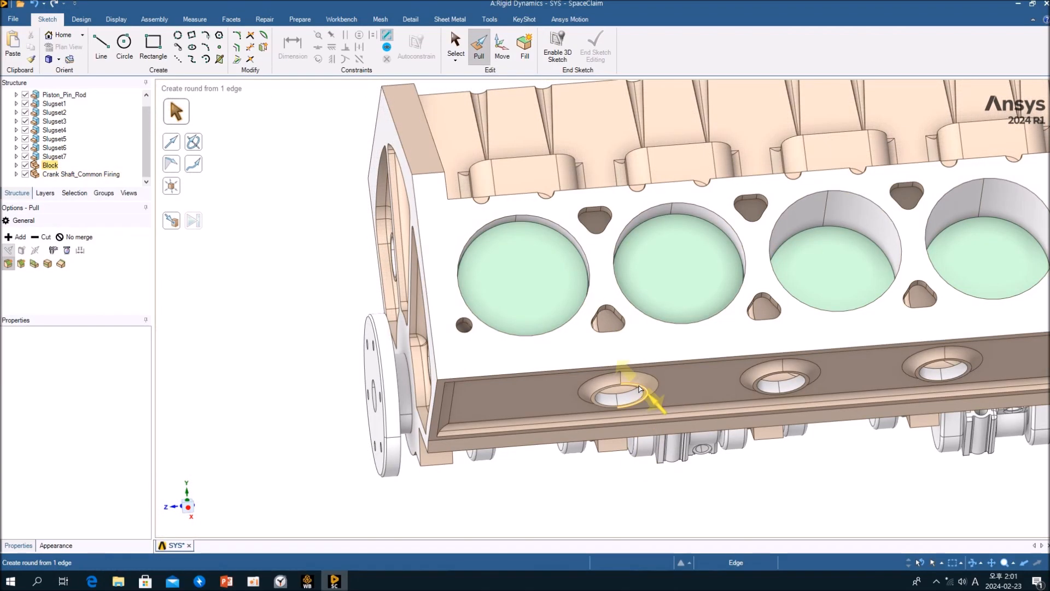
pyautogui.press('Escape')
pyautogui.click(642, 342)
pyautogui.rightClick(642, 341)
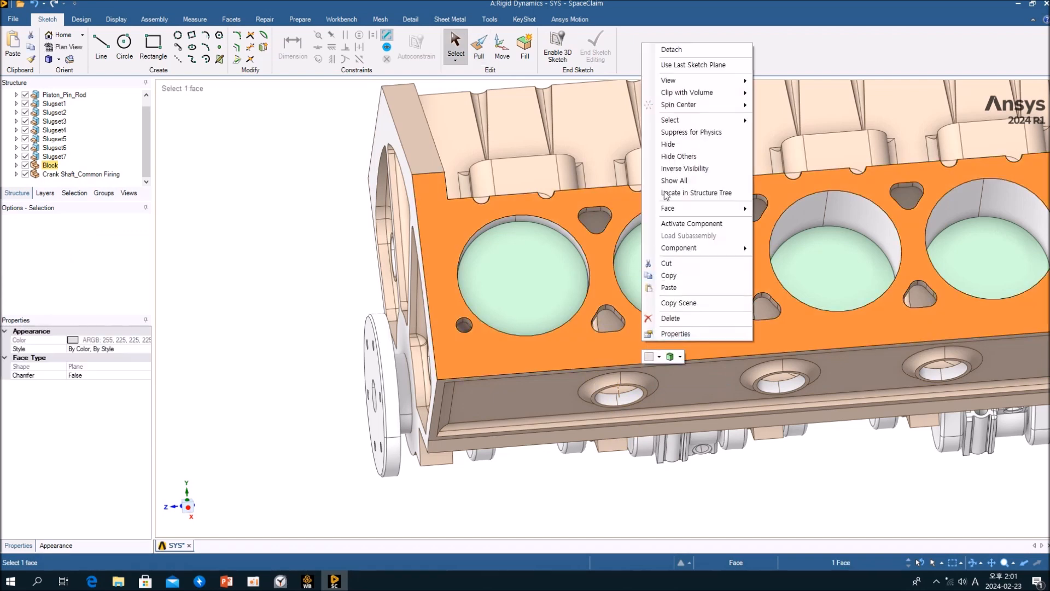
pyautogui.click(677, 146)
pyautogui.moveTo(678, 183); pyautogui.dragTo(680, 309, button='middle')
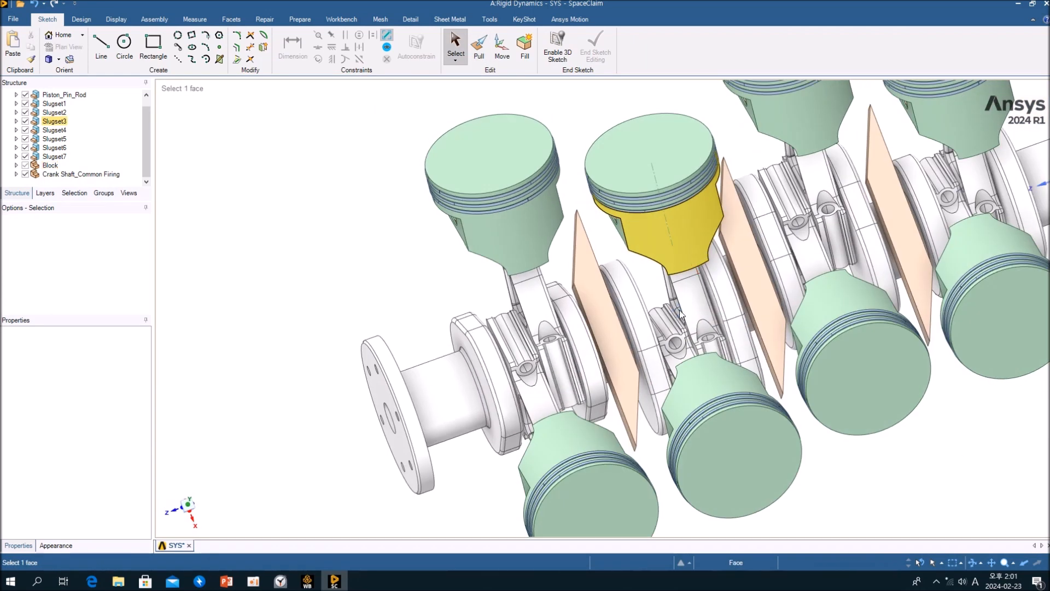
# Select the thin plate bodies between the crankshaft throws and hide them.
pyautogui.click(601, 310)
pyautogui.tripleClick(601, 310)
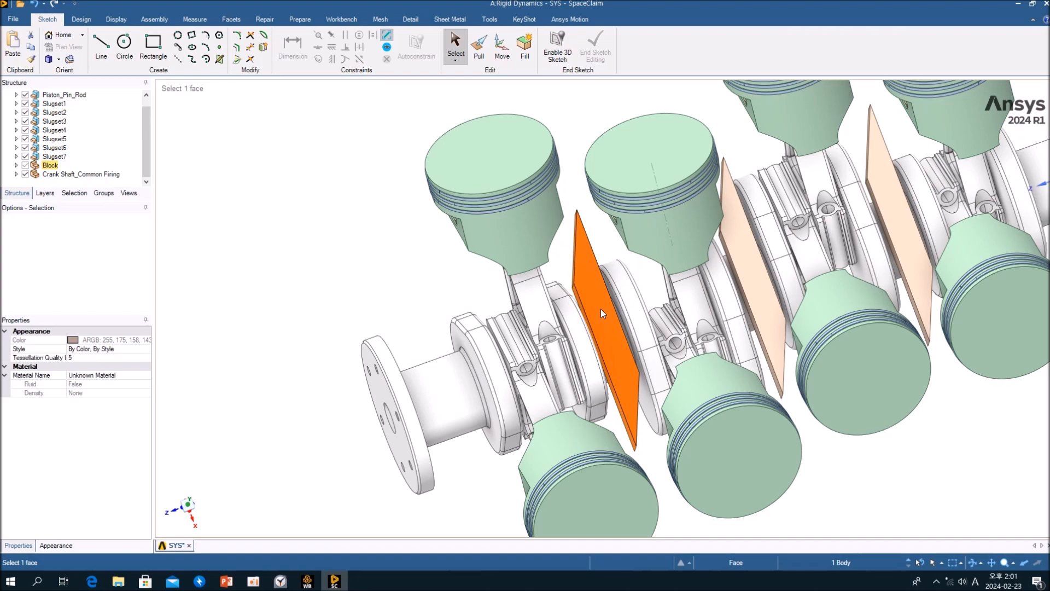
pyautogui.keyDown('ctrl'); pyautogui.tripleClick(755, 265); pyautogui.keyUp('ctrl')
pyautogui.keyDown('ctrl'); pyautogui.click(897, 212); pyautogui.keyUp('ctrl')
pyautogui.keyDown('ctrl'); pyautogui.tripleClick(898, 211); pyautogui.keyUp('ctrl')
pyautogui.moveTo(897, 212); pyautogui.dragTo(544, 215, button='middle')
pyautogui.hotkey('ctrl', 'h')
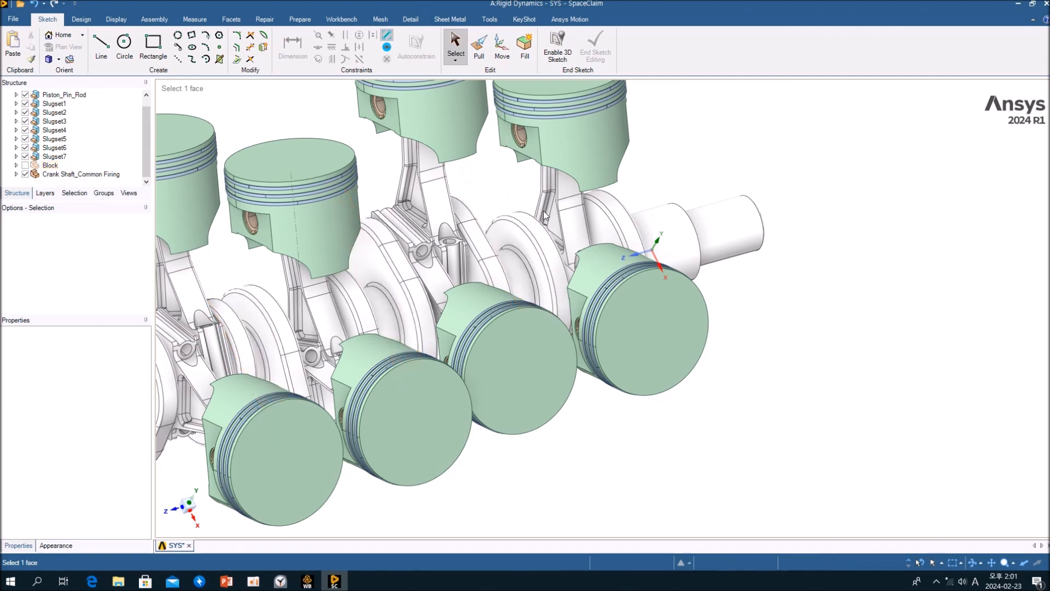
# Orbit the crankshaft assembly and show all hidden bodies again.
pyautogui.keyDown('ctrl'); pyautogui.moveTo(547, 233); pyautogui.dragTo(710, 241, button='middle'); pyautogui.keyUp('ctrl')
pyautogui.moveTo(710, 241); pyautogui.dragTo(647, 266, button='middle')
pyautogui.rightClick(395, 121)
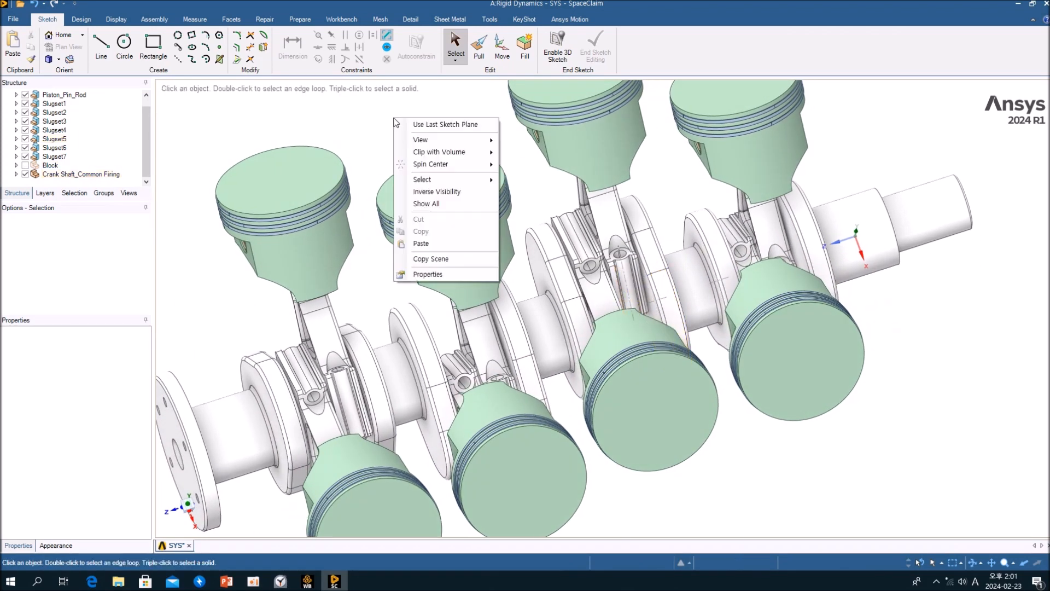
pyautogui.click(431, 205)
# Set the engine block body's opacity to 40%.
pyautogui.scroll(-5, 451, 199)
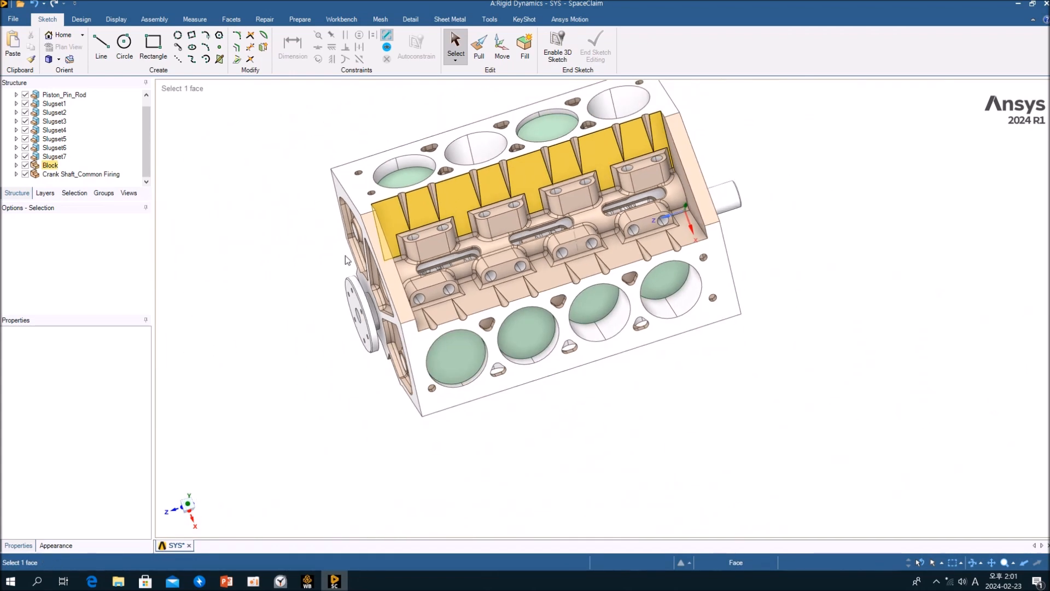
pyautogui.click(366, 199)
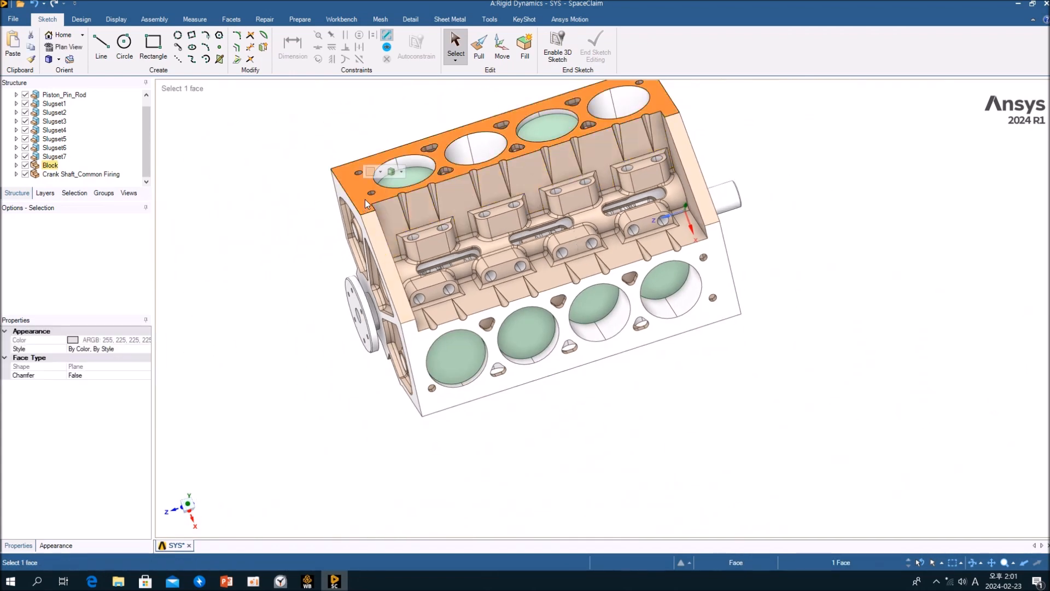
pyautogui.click(380, 171)
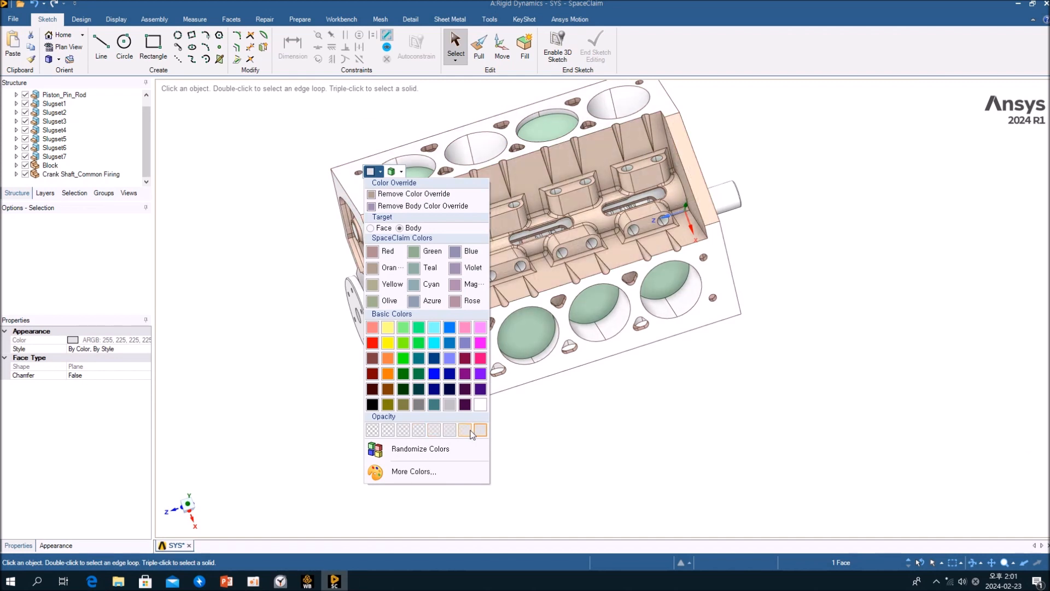
pyautogui.click(419, 433)
# Orbit the engine and hide the engine block body.
pyautogui.click(599, 447)
pyautogui.moveTo(599, 448); pyautogui.dragTo(710, 357, button='middle')
pyautogui.moveTo(602, 302); pyautogui.dragTo(580, 257, button='middle')
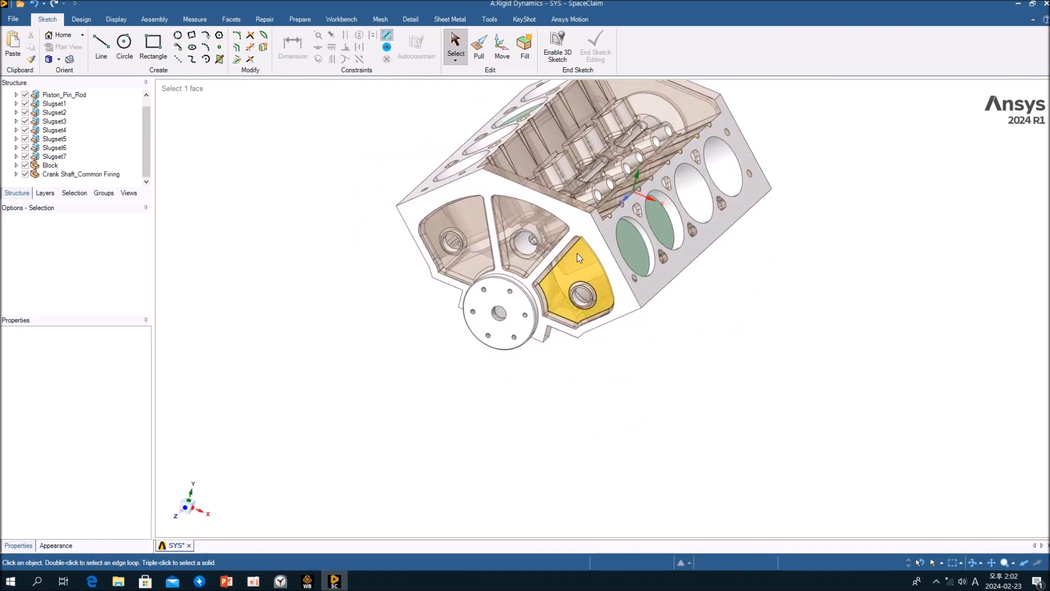
pyautogui.click(639, 291)
pyautogui.rightClick(639, 291)
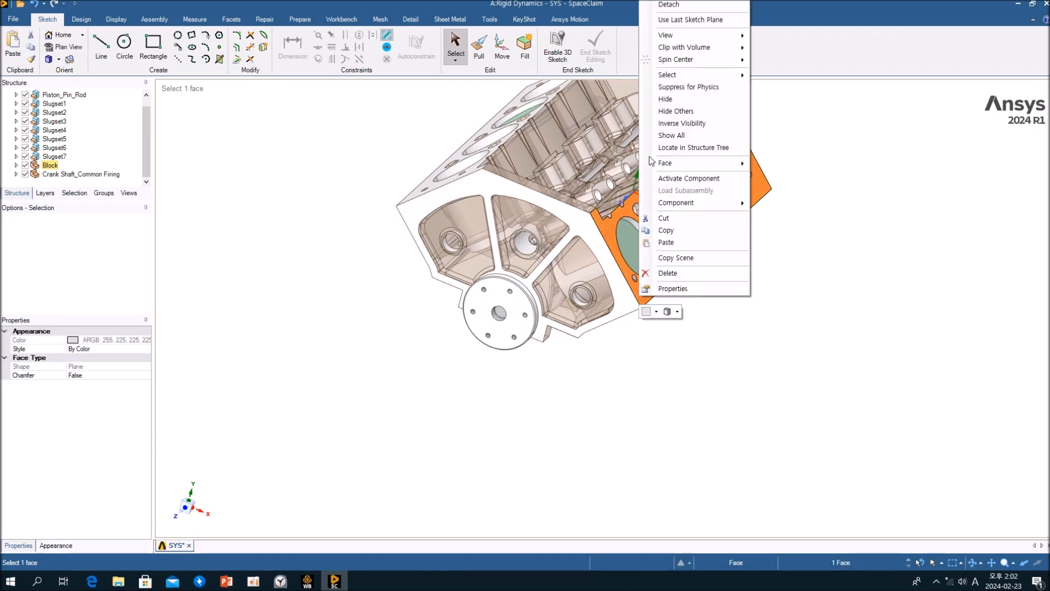
pyautogui.click(676, 98)
# Zoom in and orbit around a piston, selecting its ring edges and pin boss face.
pyautogui.moveTo(658, 327); pyautogui.dragTo(556, 286, button='middle')
pyautogui.scroll(8, 659, 199)
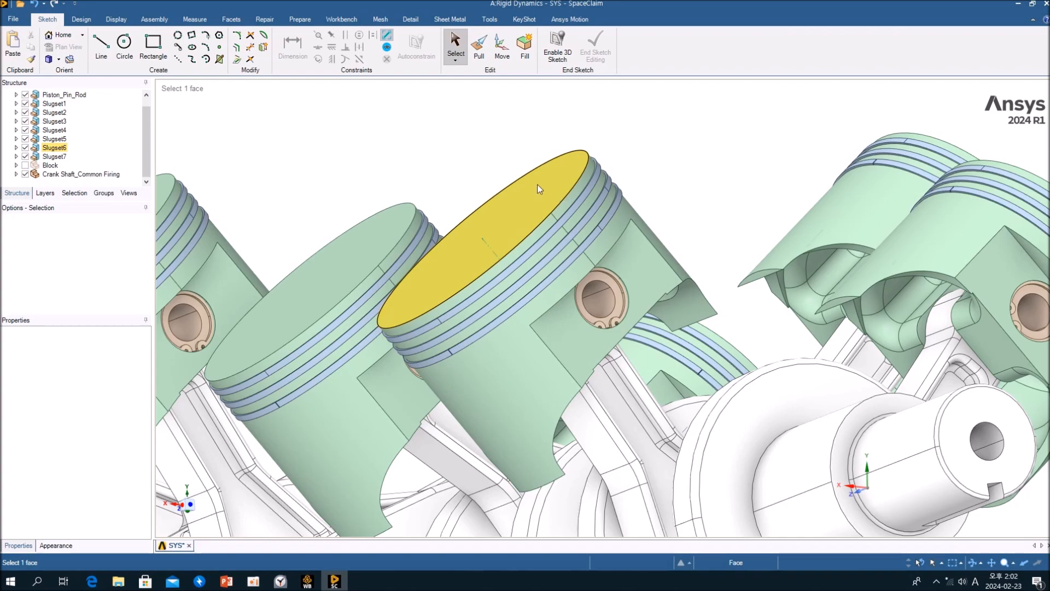
pyautogui.moveTo(625, 285); pyautogui.dragTo(625, 335, button='middle')
pyautogui.moveTo(514, 244); pyautogui.dragTo(567, 145, button='middle')
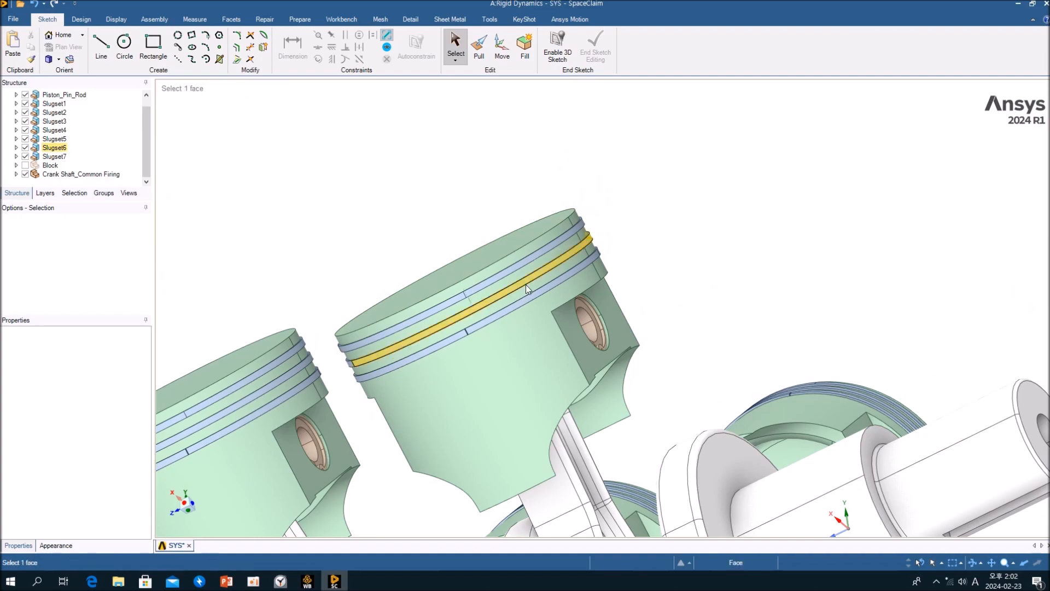
pyautogui.moveTo(680, 263); pyautogui.dragTo(627, 179, button='middle')
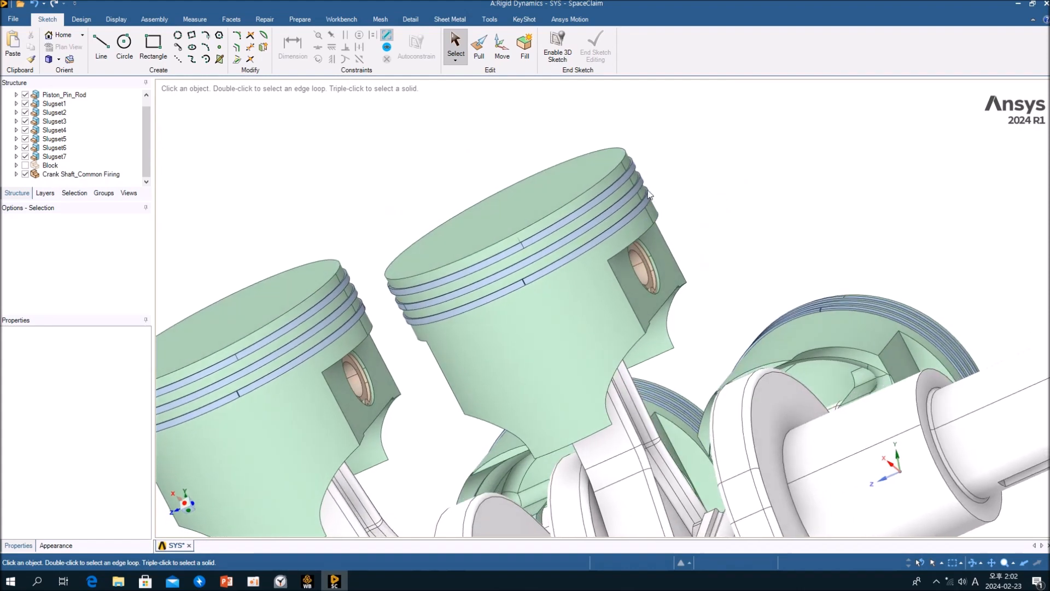
pyautogui.click(627, 179)
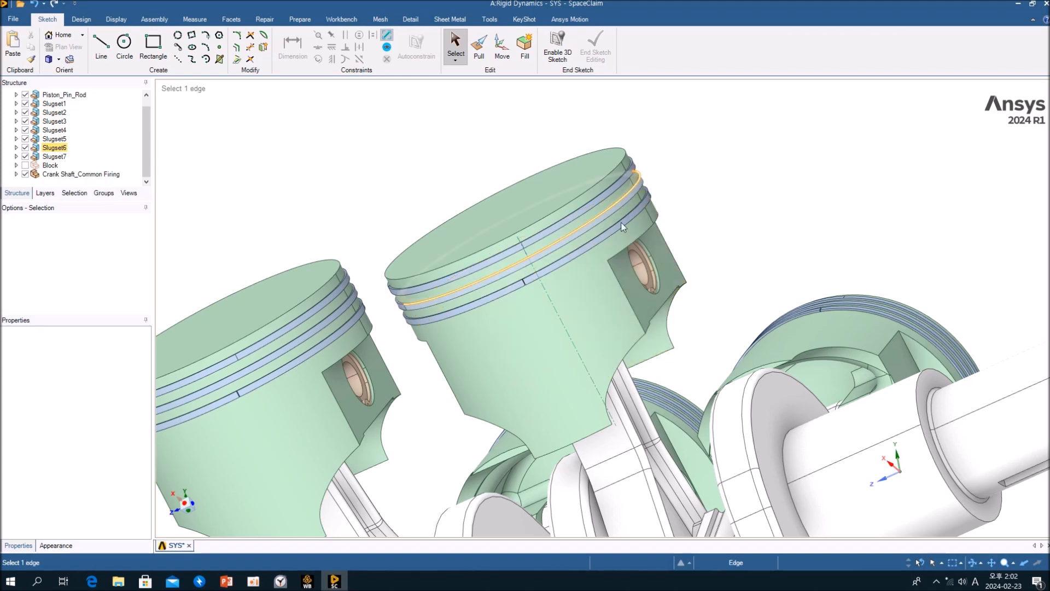
pyautogui.moveTo(606, 244)
pyautogui.mouseDown(button='middle')
pyautogui.moveTo(555, 167)
pyautogui.moveTo(546, 178)
pyautogui.moveTo(605, 234)
pyautogui.moveTo(597, 267)
pyautogui.mouseUp(button='middle')
pyautogui.scroll(3, 598, 267)
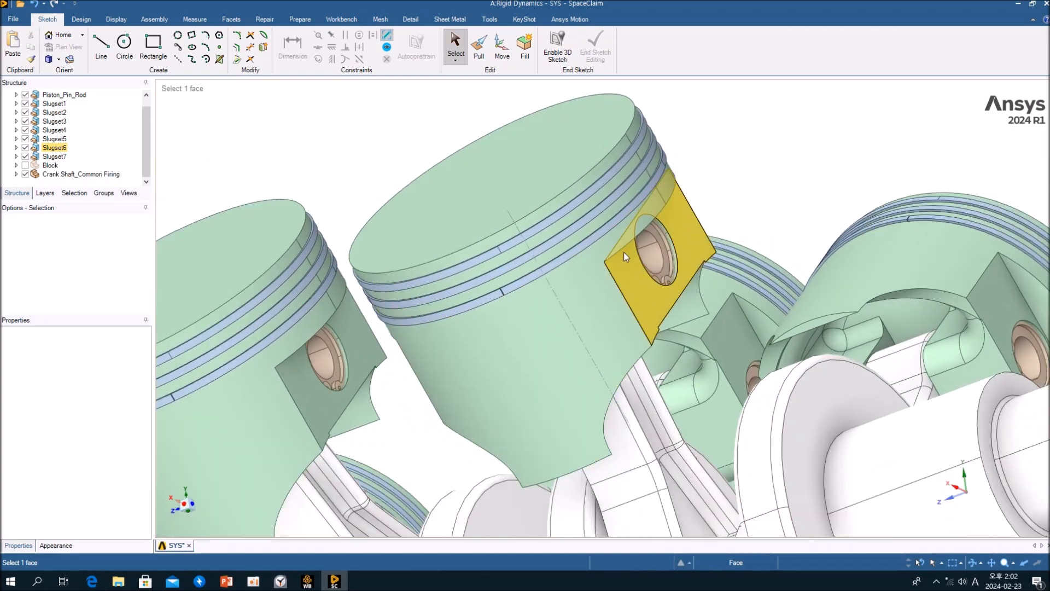
pyautogui.click(566, 285)
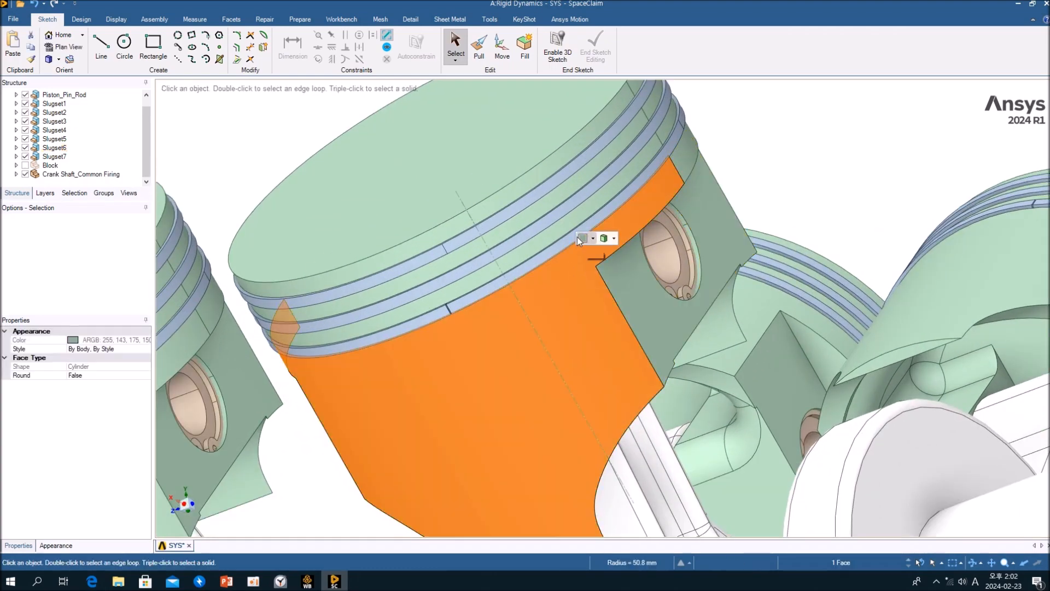
# Select the piston skirt and individual piston ring faces to inspect them.
pyautogui.click(564, 225)
pyautogui.click(556, 219)
pyautogui.click(545, 191)
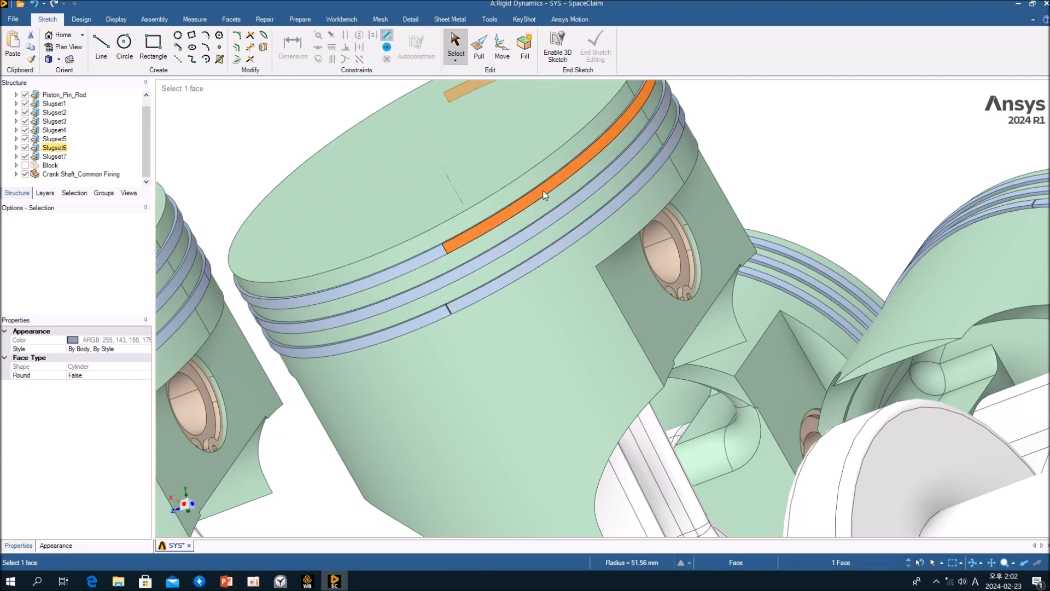
pyautogui.click(554, 217)
pyautogui.click(563, 241)
pyautogui.moveTo(564, 248); pyautogui.dragTo(582, 248, button='middle')
# Inspect the snap ring and piston pin, expanding the Slugset6 components in the structure tree.
pyautogui.click(719, 291)
pyautogui.moveTo(719, 291); pyautogui.dragTo(643, 337, button='middle')
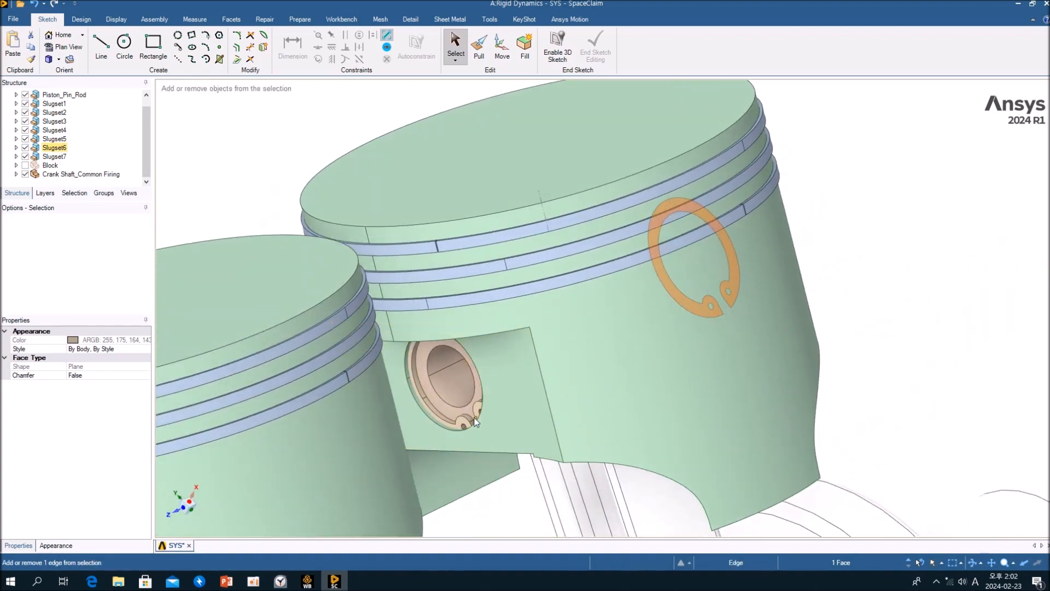
pyautogui.moveTo(462, 424); pyautogui.dragTo(447, 405, button='middle')
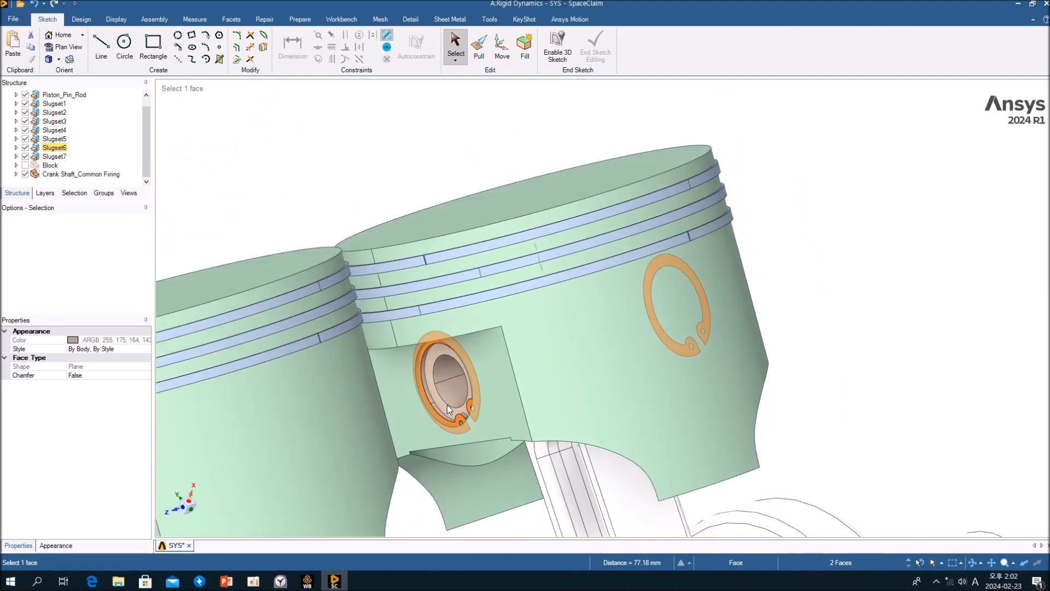
pyautogui.click(442, 365)
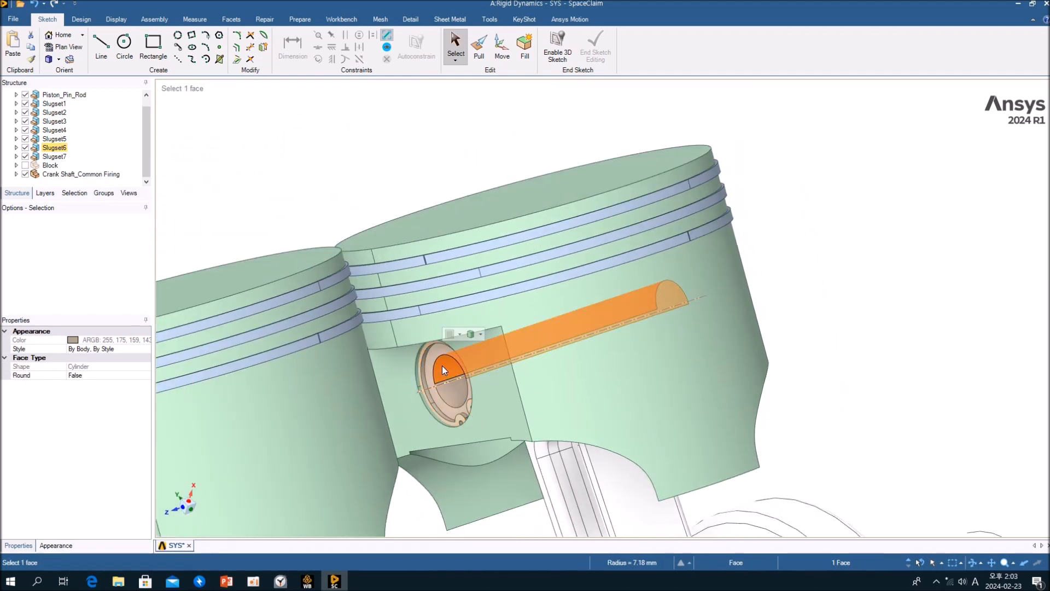
pyautogui.click(17, 148)
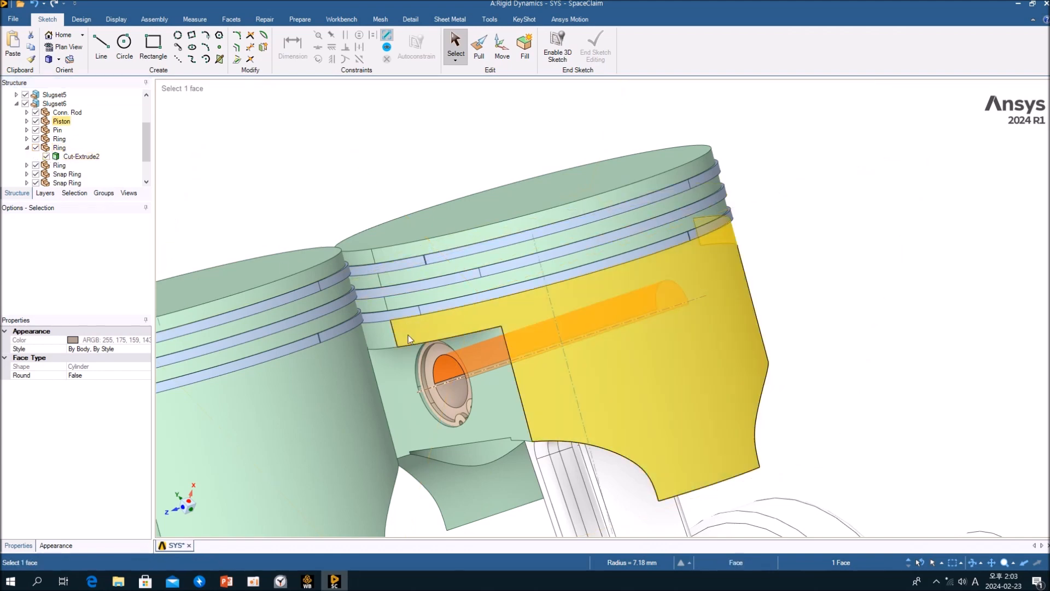
pyautogui.click(444, 392)
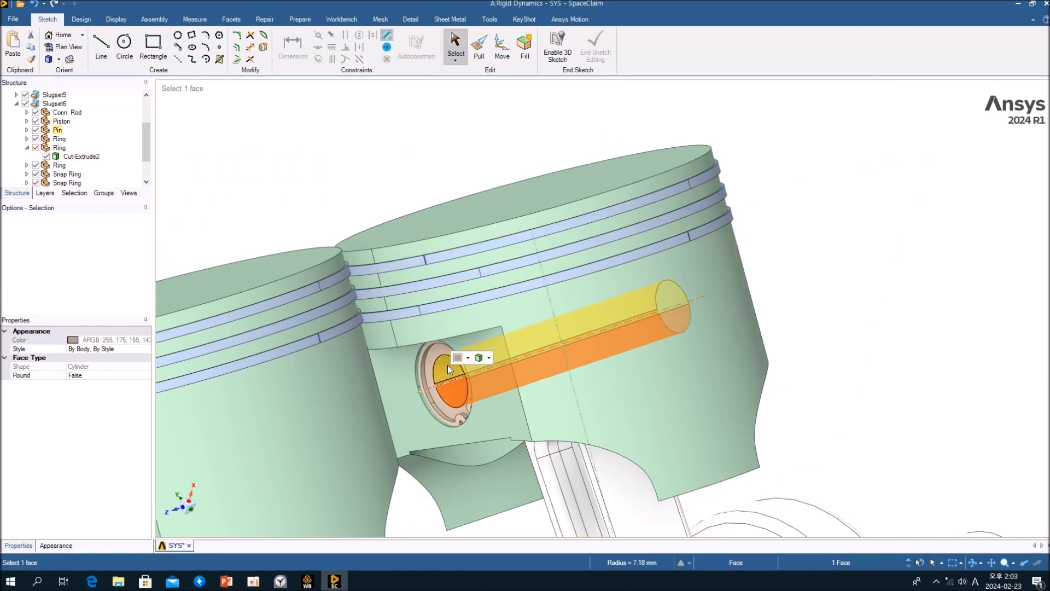
# Orbit below the piston and select the connecting rod body.
pyautogui.click(812, 296)
pyautogui.moveTo(532, 355); pyautogui.dragTo(552, 304, button='middle')
pyautogui.keyDown('ctrl'); pyautogui.moveTo(594, 421); pyautogui.dragTo(570, 256, button='middle'); pyautogui.keyUp('ctrl')
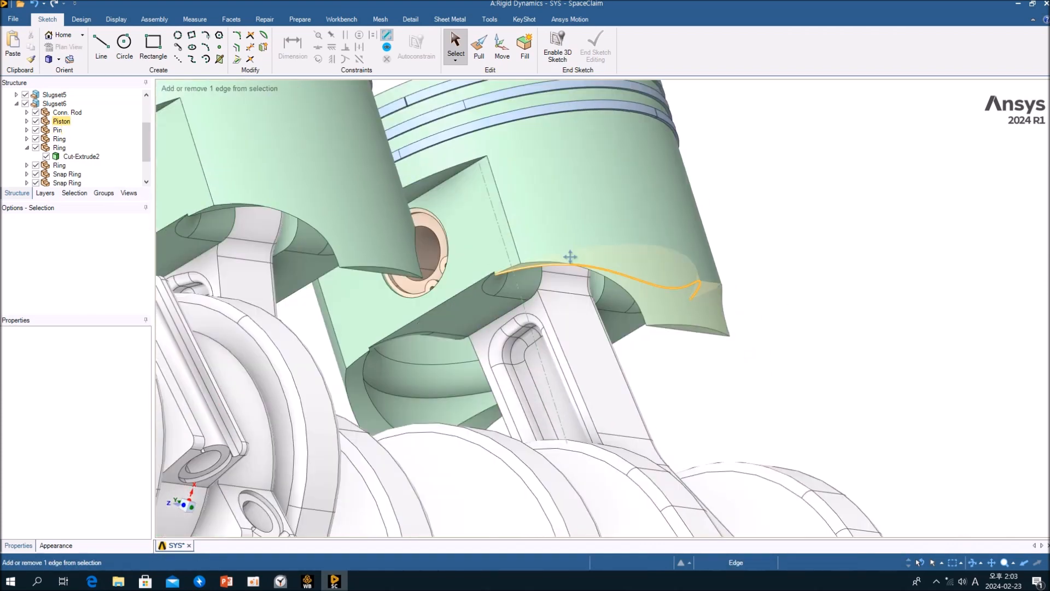
pyautogui.click(576, 323)
pyautogui.moveTo(578, 323); pyautogui.dragTo(608, 379, button='middle')
pyautogui.tripleClick(586, 304)
pyautogui.click(587, 304)
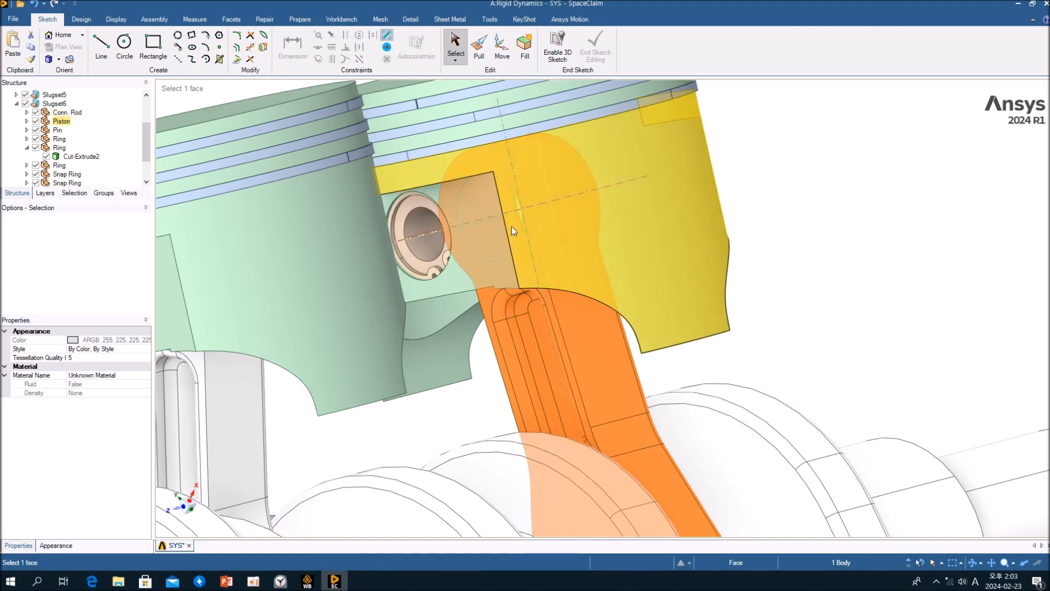
# Orbit around the connecting rod and crankshaft, checking the crankshaft entry in the structure tree.
pyautogui.moveTo(535, 257); pyautogui.dragTo(555, 211, button='middle')
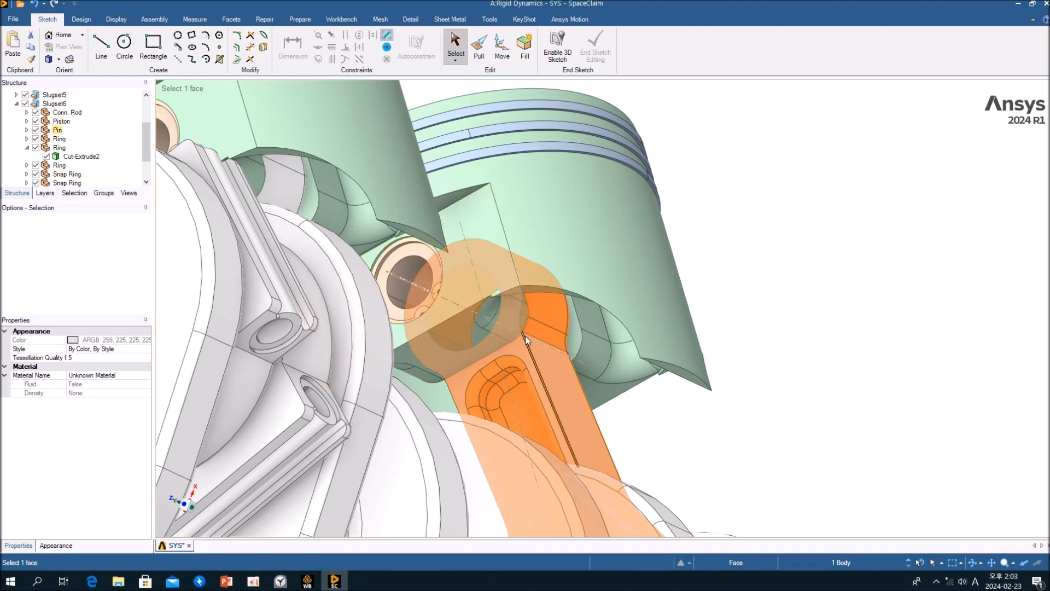
pyautogui.moveTo(483, 313); pyautogui.dragTo(425, 370, button='middle')
pyautogui.keyDown('ctrl'); pyautogui.moveTo(629, 465); pyautogui.dragTo(502, 257, button='middle'); pyautogui.keyUp('ctrl')
pyautogui.keyDown('ctrl'); pyautogui.moveTo(503, 257); pyautogui.dragTo(493, 171, button='middle'); pyautogui.keyUp('ctrl')
pyautogui.scroll(-3, 416, 186)
pyautogui.moveTo(412, 256); pyautogui.dragTo(392, 279, button='middle')
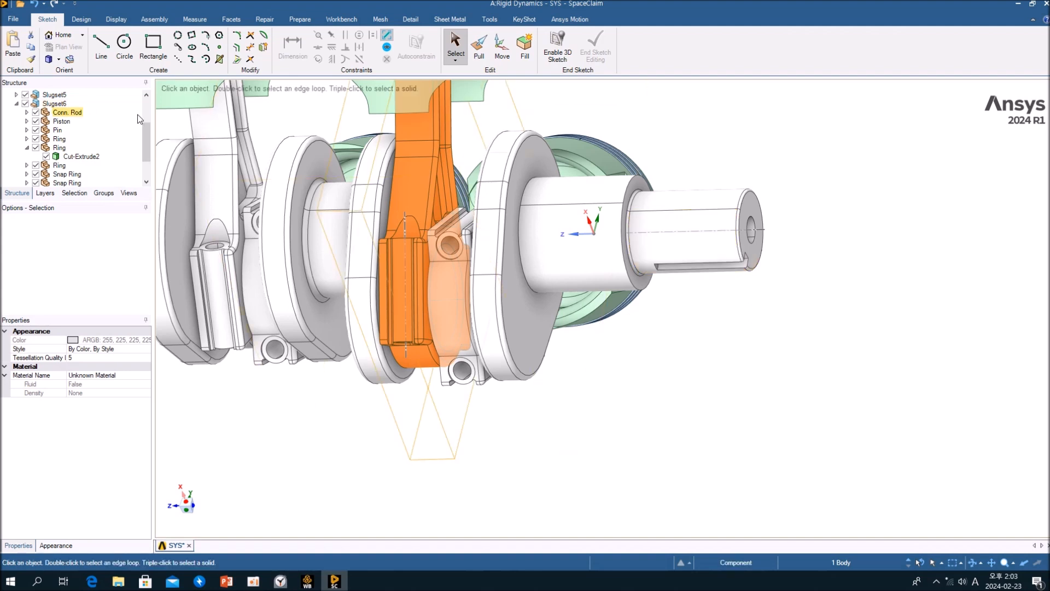
pyautogui.moveTo(148, 136); pyautogui.dragTo(149, 185)
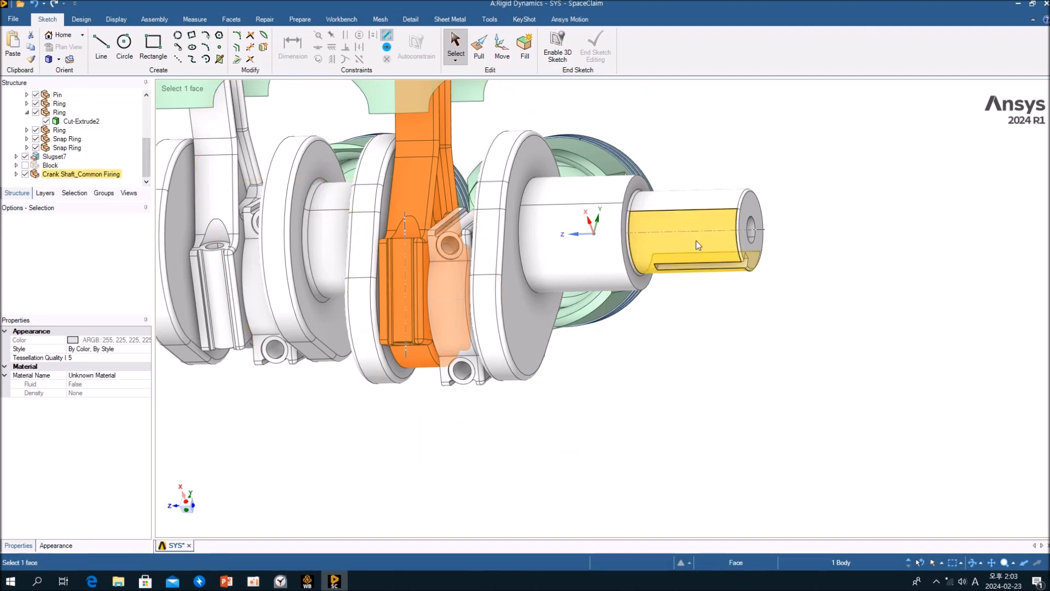
pyautogui.click(599, 361)
# Zoom into a piston pin bore to inspect the snap ring, then back out.
pyautogui.moveTo(704, 267); pyautogui.dragTo(484, 309, button='middle')
pyautogui.moveTo(483, 252); pyautogui.dragTo(629, 244, button='middle')
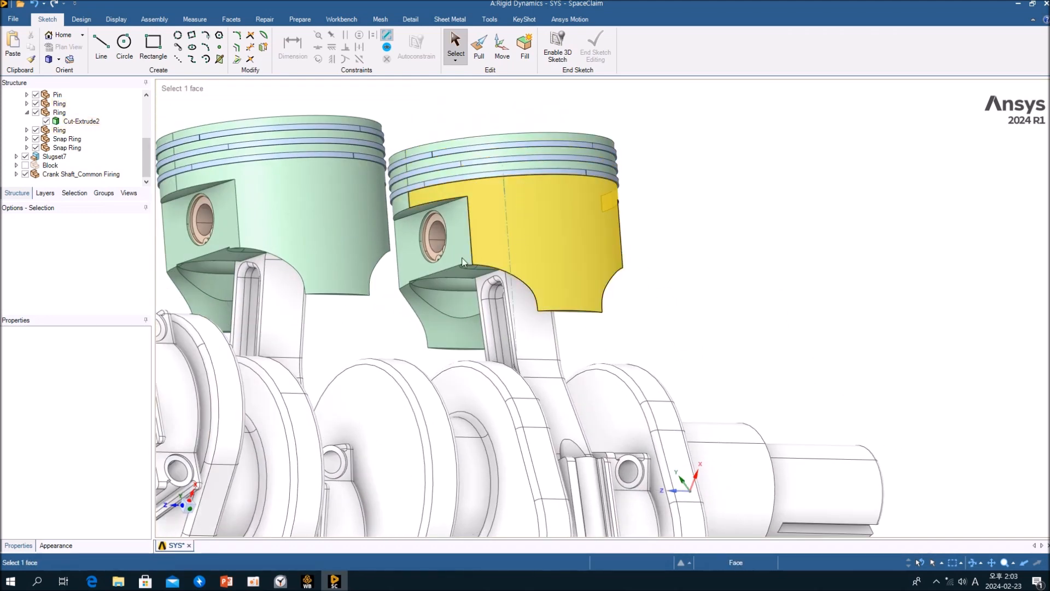
pyautogui.scroll(5, 431, 261)
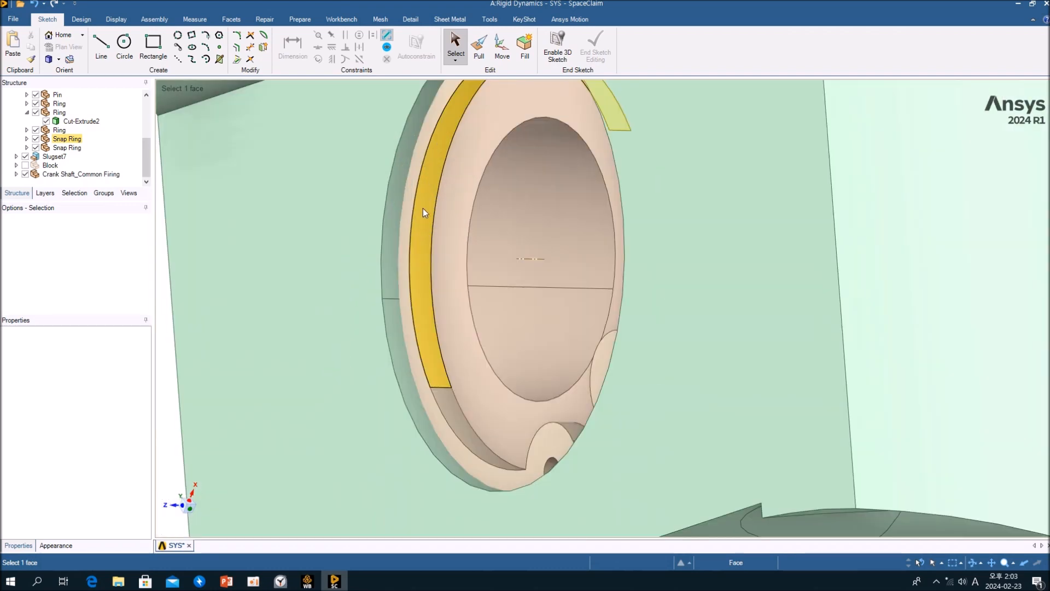
pyautogui.scroll(-6, 421, 203)
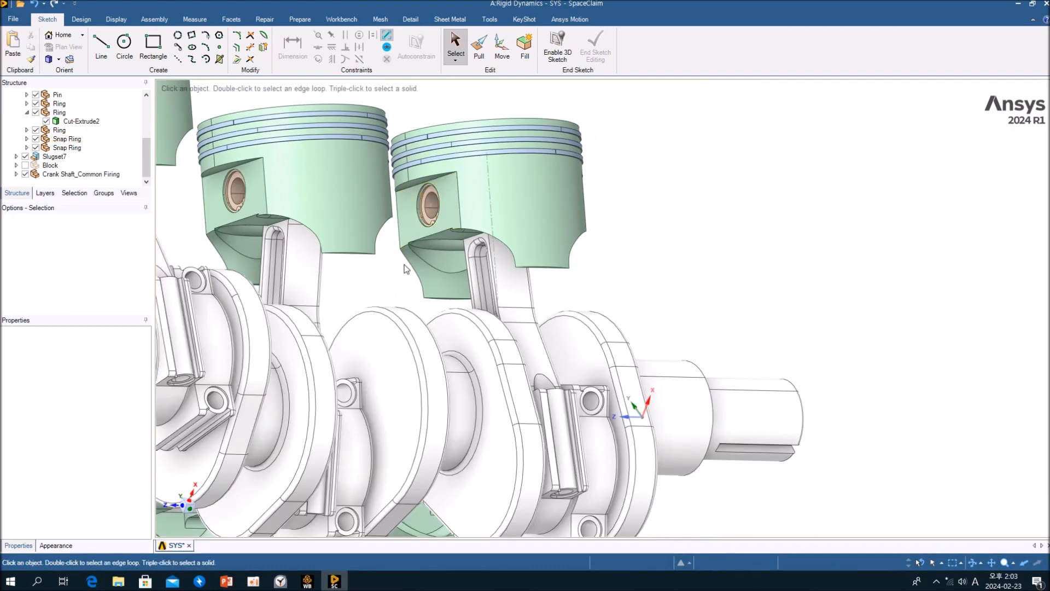
pyautogui.moveTo(406, 268); pyautogui.dragTo(449, 156, button='middle')
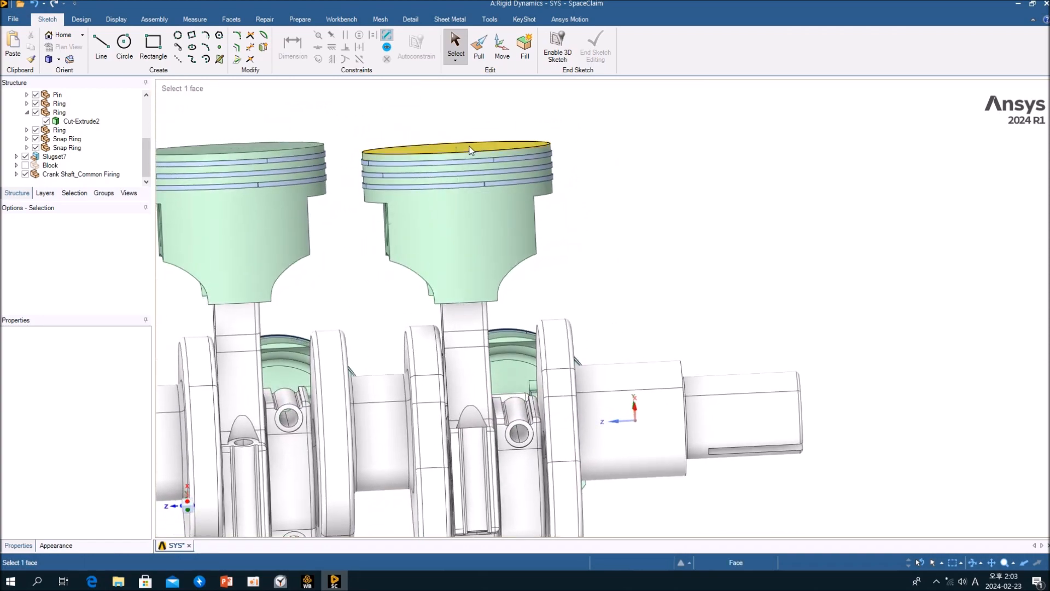
# Select a piston's top face and zoom out to view the whole engine assembly.
pyautogui.click(470, 151)
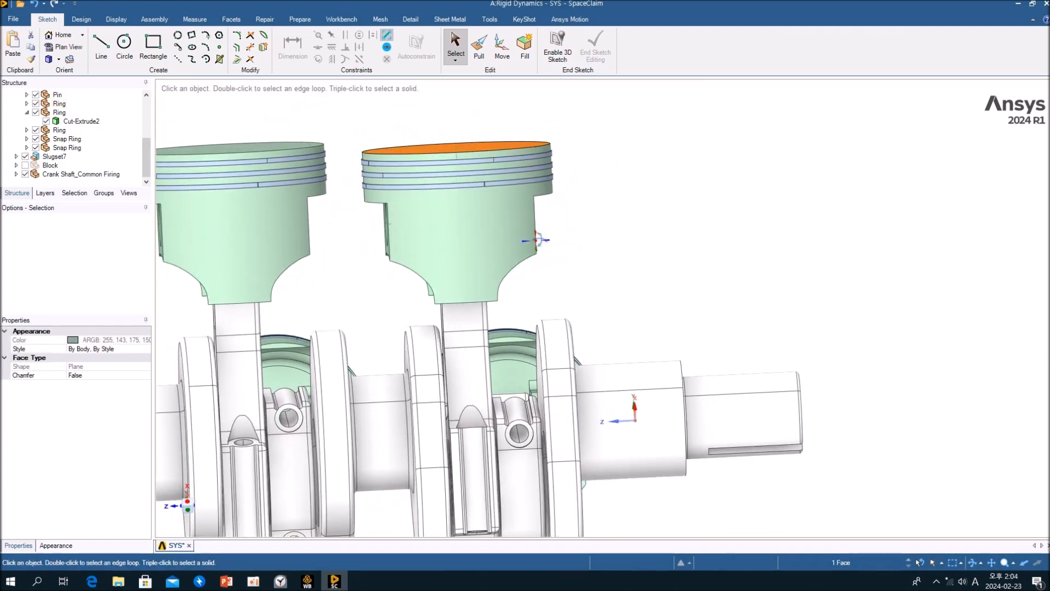
pyautogui.moveTo(536, 240); pyautogui.dragTo(696, 229, button='middle')
pyautogui.click(669, 219)
pyautogui.keyDown('ctrl'); pyautogui.moveTo(696, 229); pyautogui.dragTo(807, 201, button='middle'); pyautogui.keyUp('ctrl')
pyautogui.scroll(-4, 758, 212)
pyautogui.keyDown('ctrl'); pyautogui.moveTo(584, 165); pyautogui.dragTo(555, 220, button='middle'); pyautogui.keyUp('ctrl')
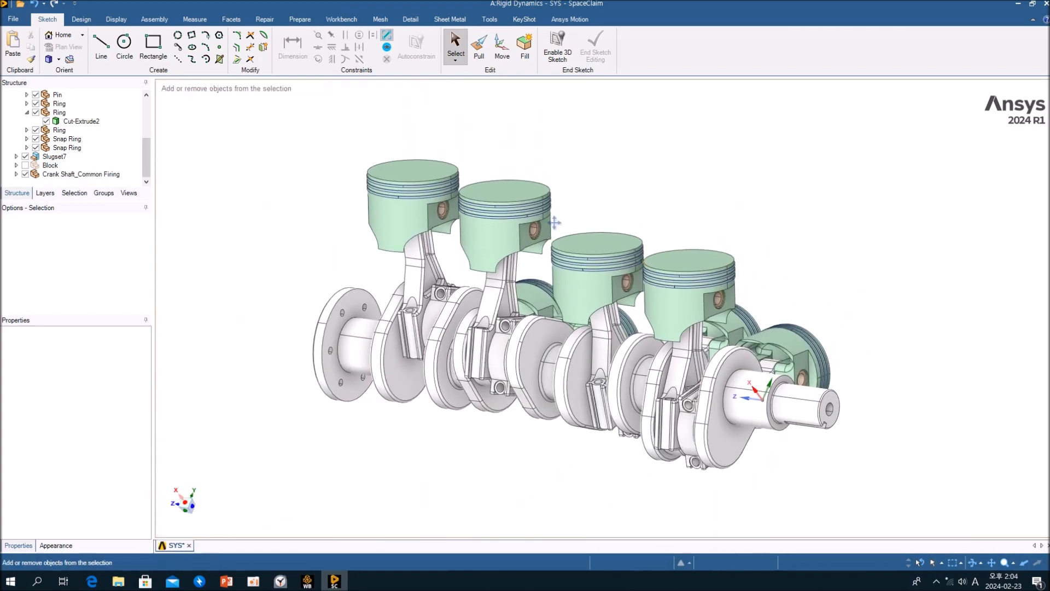
# Zoom in and select ring edges and faces on several pistons to inspect them.
pyautogui.scroll(3, 555, 220)
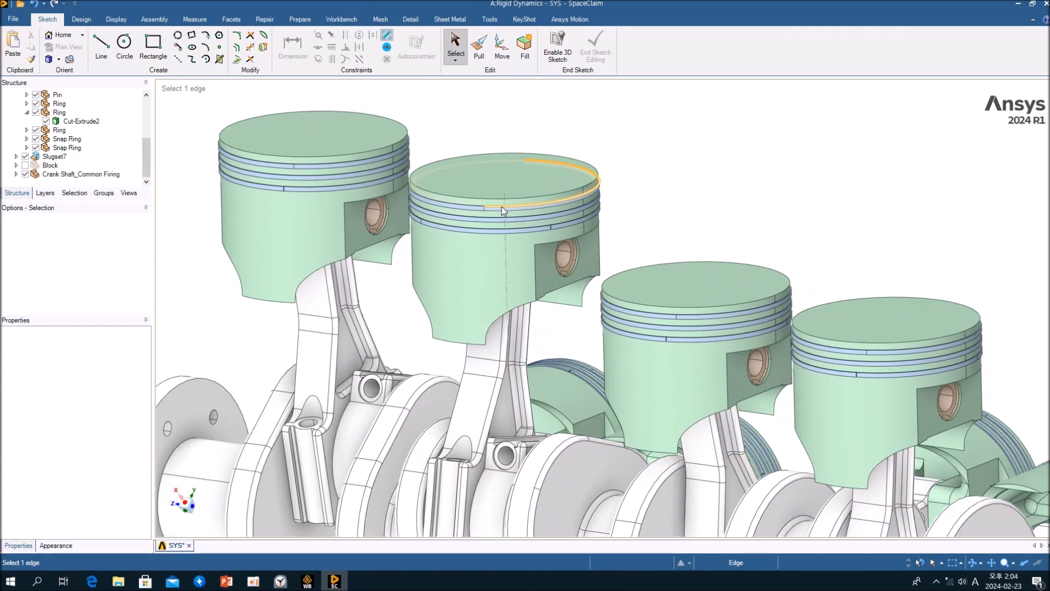
pyautogui.click(334, 145)
pyautogui.click(536, 165)
pyautogui.press('Escape')
pyautogui.click(537, 184)
pyautogui.click(382, 146)
pyautogui.click(525, 189)
pyautogui.click(672, 282)
pyautogui.click(837, 312)
pyautogui.click(802, 266)
# Orbit the engine assembly and return to the Workbench project schematic.
pyautogui.scroll(-4, 657, 216)
pyautogui.keyDown('shift'); pyautogui.moveTo(717, 250); pyautogui.dragTo(640, 237, button='middle'); pyautogui.keyUp('shift')
pyautogui.moveTo(655, 307); pyautogui.dragTo(626, 306, button='middle')
pyautogui.keyDown('ctrl'); pyautogui.moveTo(691, 206); pyautogui.dragTo(465, 251, button='middle'); pyautogui.keyUp('ctrl')
pyautogui.rightClick(465, 251)
pyautogui.click(513, 339)
pyautogui.moveTo(469, 339); pyautogui.dragTo(405, 432, button='middle')
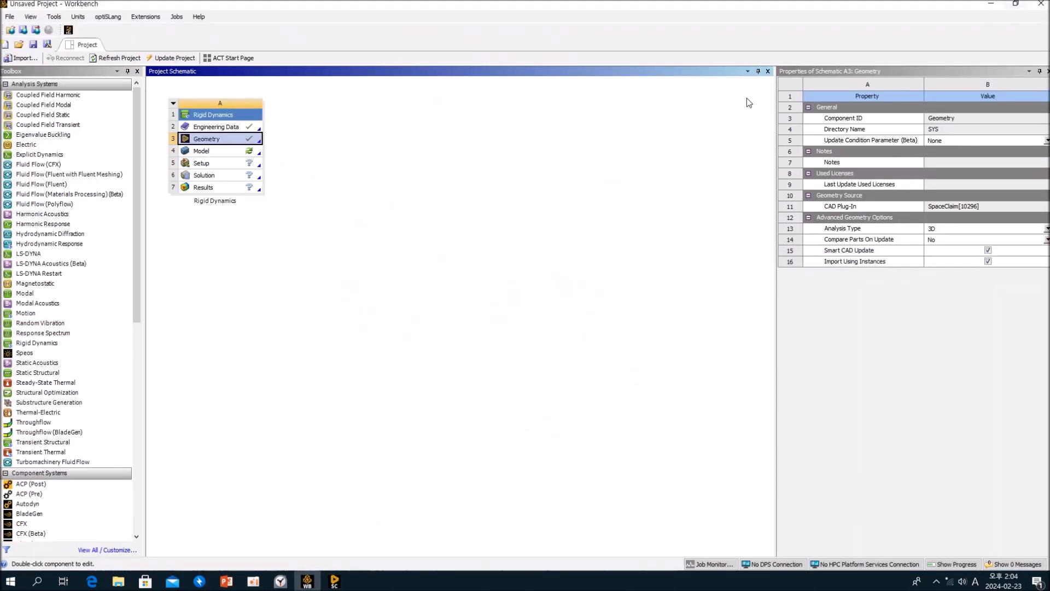
# Open the Rigid Dynamics Model cell in Mechanical and orient the engine model view.
pyautogui.click(233, 152)
pyautogui.doubleClick(232, 151)
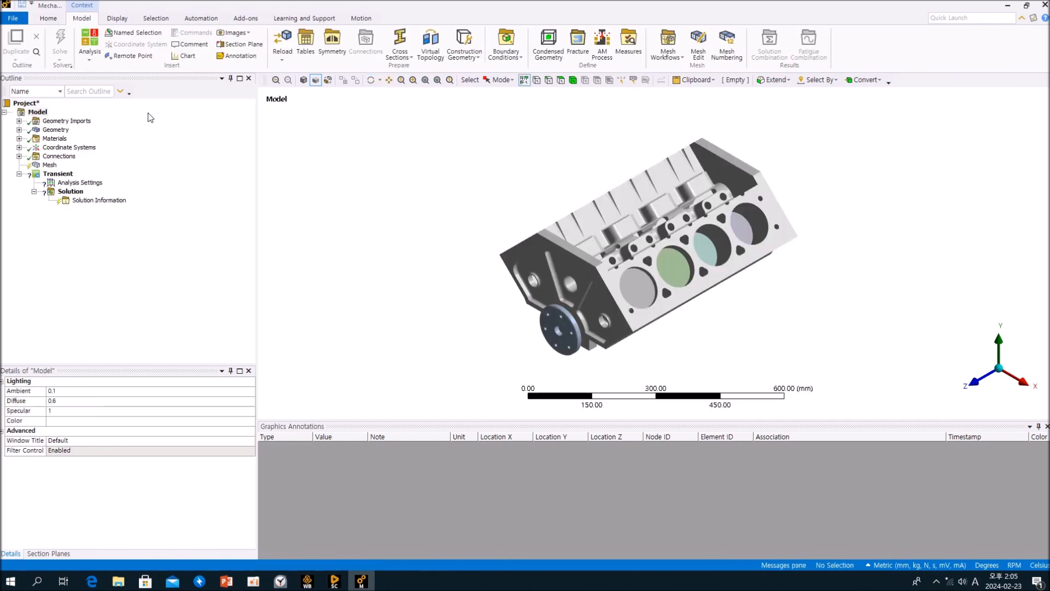
pyautogui.click(303, 81)
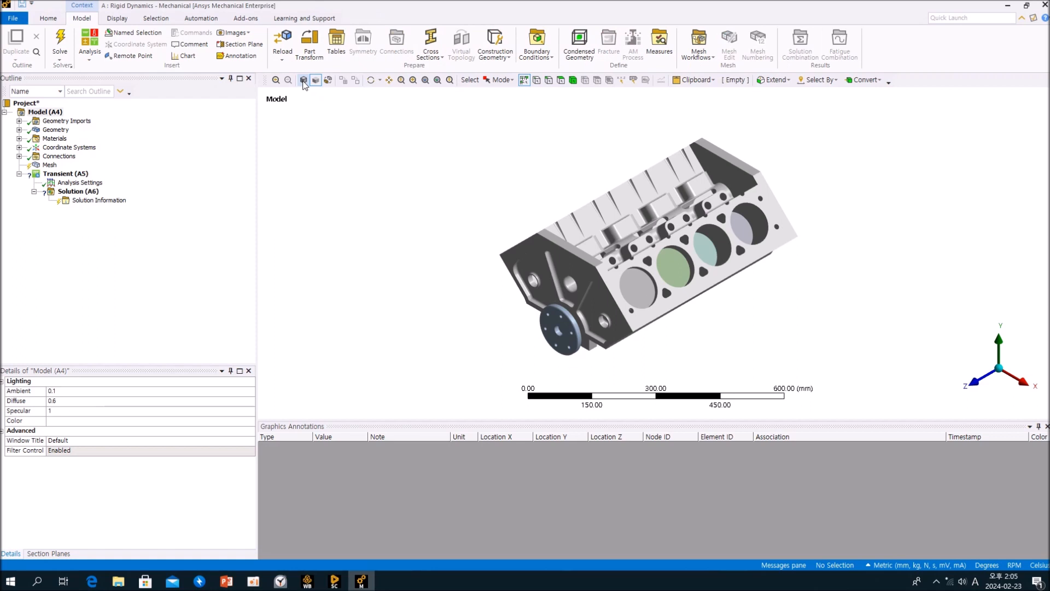
pyautogui.moveTo(534, 280); pyautogui.dragTo(335, 216, button='middle')
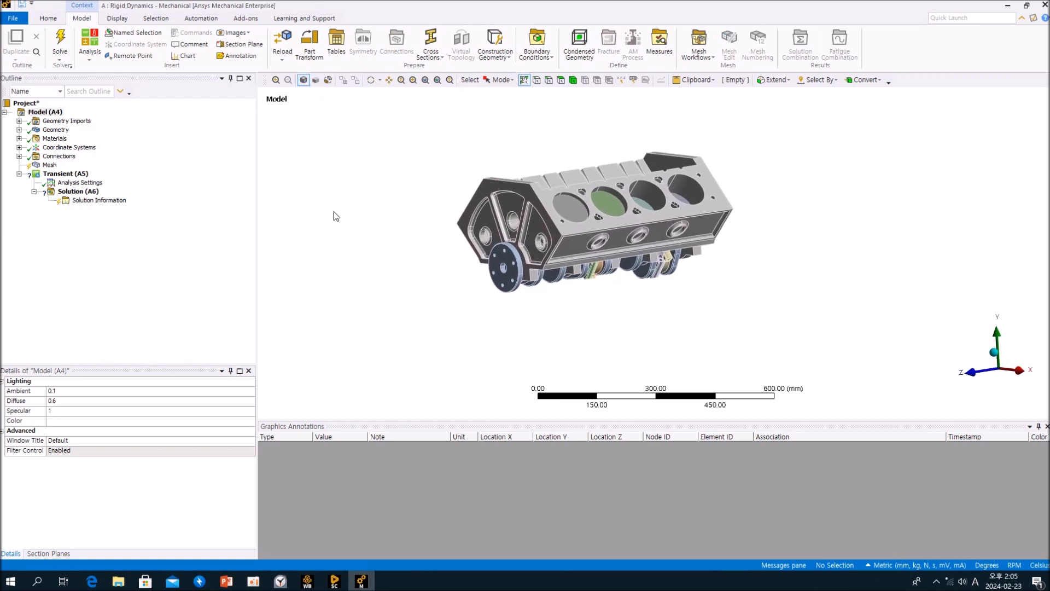
# Expand Connections and Contacts to review the contact regions, then collapse them.
pyautogui.click(20, 156)
pyautogui.click(34, 165)
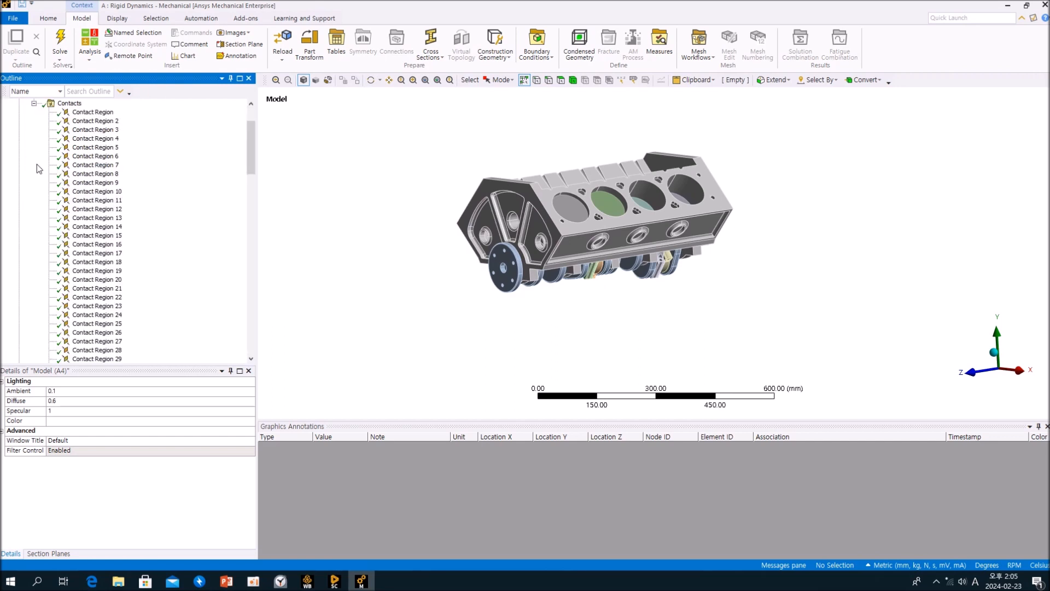
pyautogui.click(33, 104)
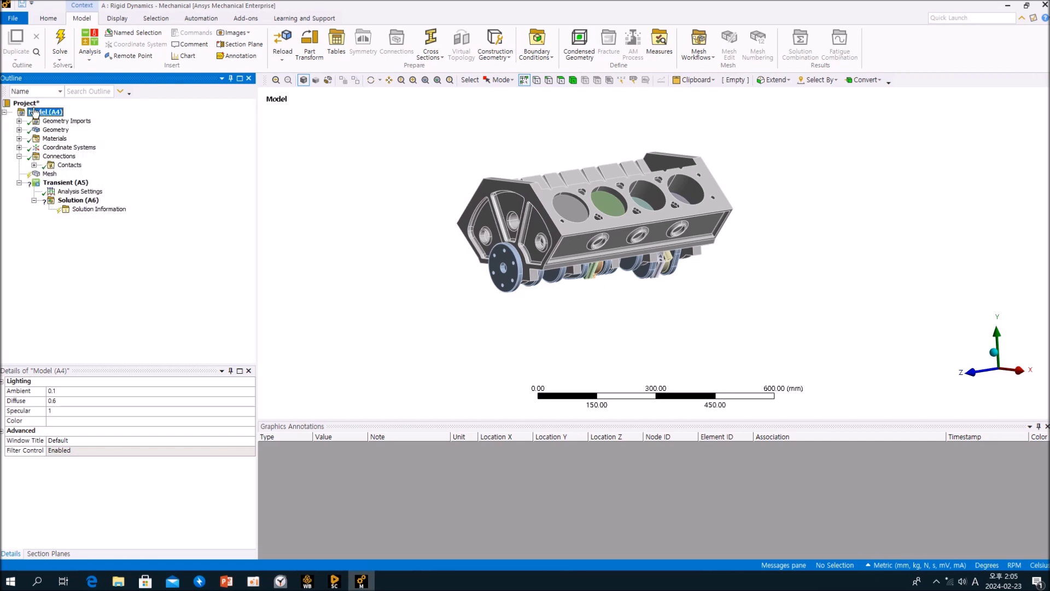
# Zoom and orbit around the engine block, selecting cylinder bore faces to inspect them.
pyautogui.scroll(5, 548, 274)
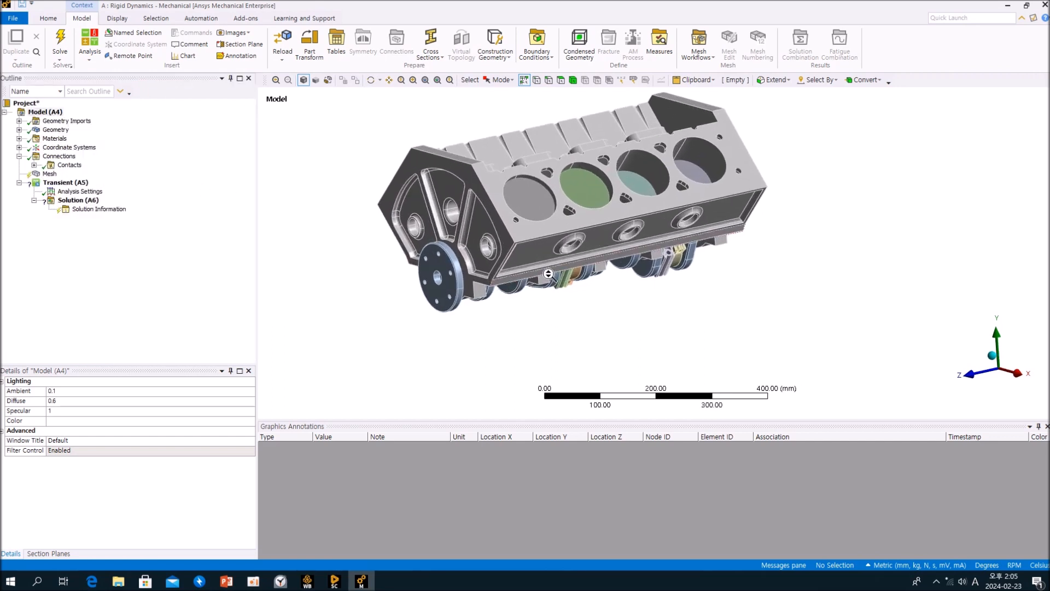
pyautogui.moveTo(610, 240)
pyautogui.mouseDown(button='middle')
pyautogui.moveTo(622, 236)
pyautogui.moveTo(611, 234)
pyautogui.mouseUp(button='middle')
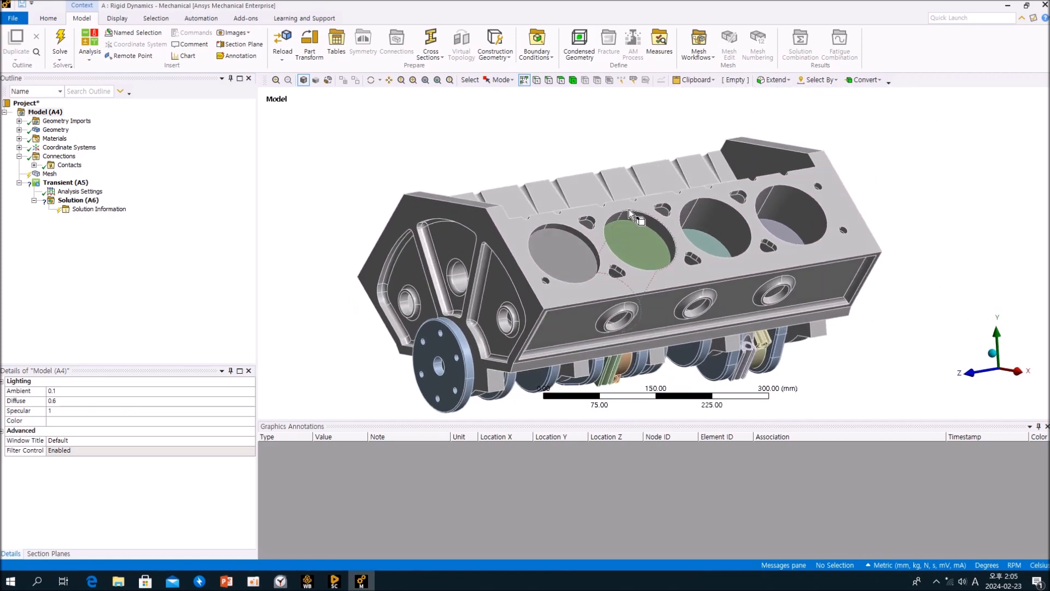
pyautogui.scroll(-2, 631, 238)
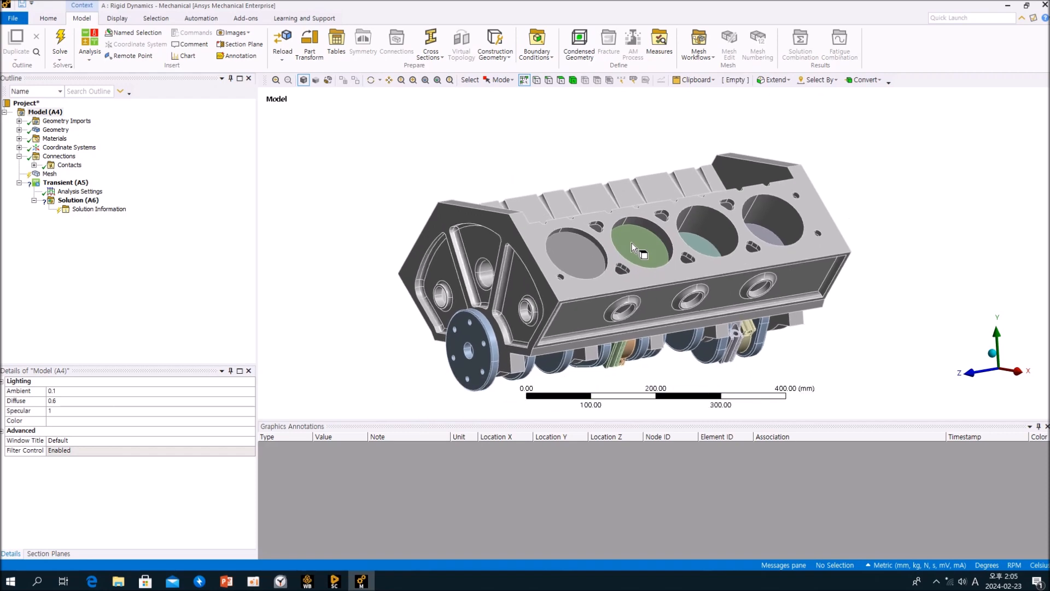
pyautogui.moveTo(642, 251)
pyautogui.mouseDown(button='middle')
pyautogui.moveTo(634, 222)
pyautogui.moveTo(588, 182)
pyautogui.moveTo(594, 216)
pyautogui.moveTo(634, 260)
pyautogui.mouseUp(button='middle')
pyautogui.scroll(2, 638, 264)
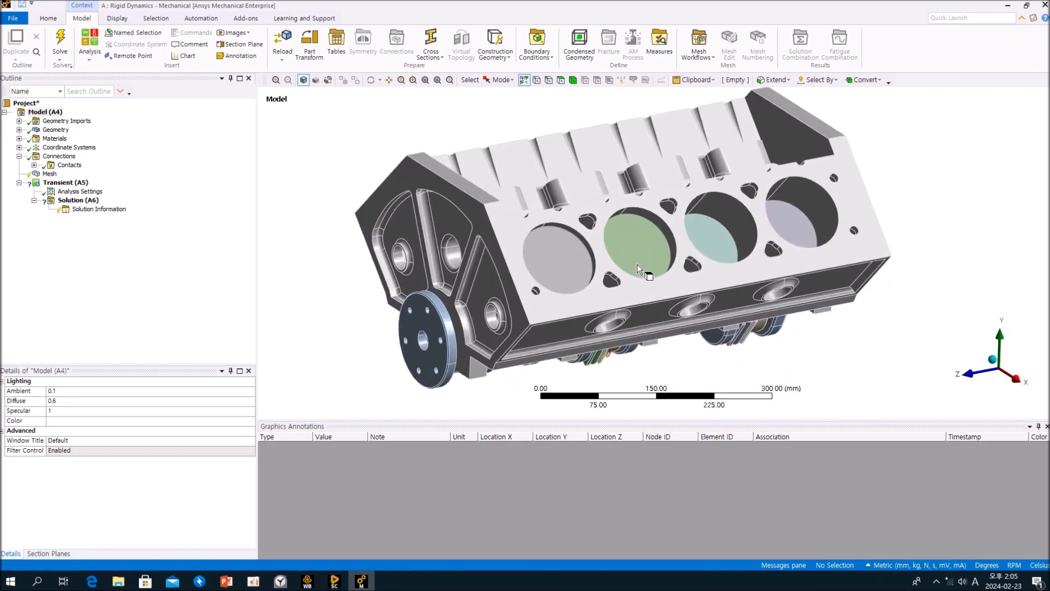
pyautogui.scroll(-2, 638, 264)
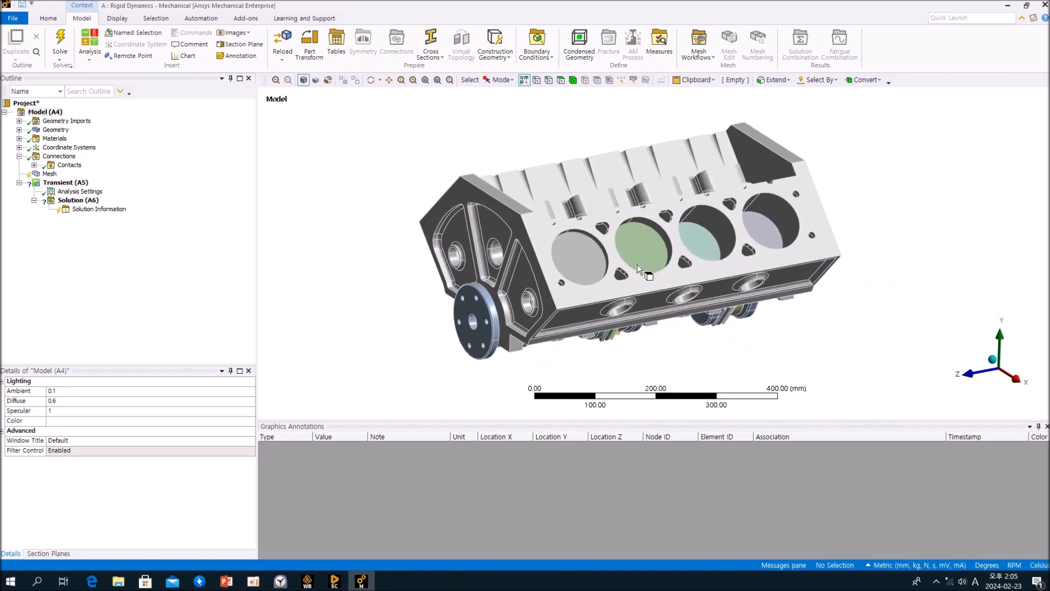
pyautogui.moveTo(639, 263)
pyautogui.mouseDown(button='middle')
pyautogui.moveTo(693, 233)
pyautogui.moveTo(643, 263)
pyautogui.mouseUp(button='middle')
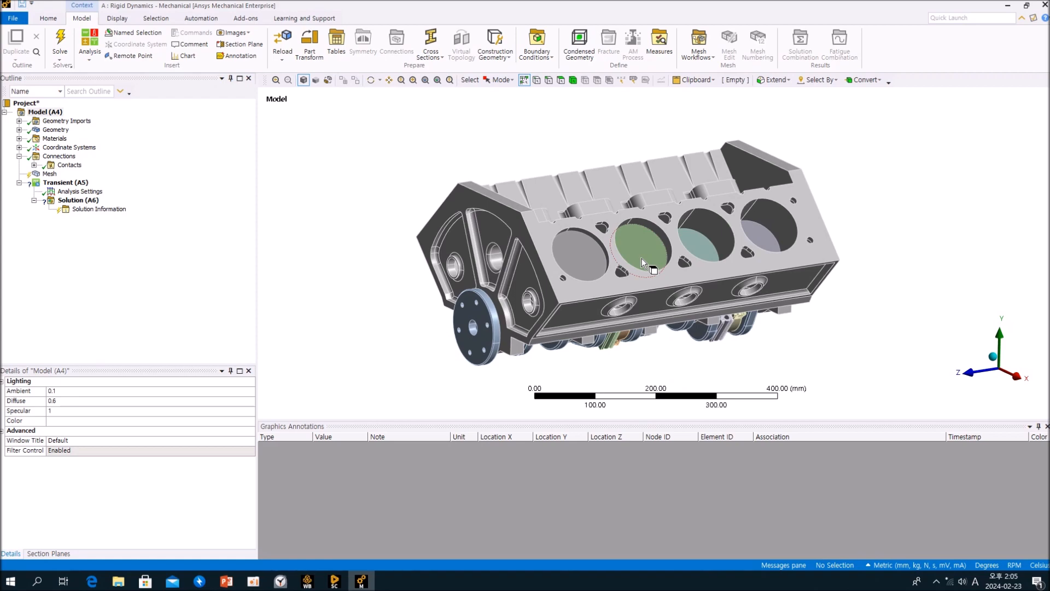
pyautogui.moveTo(641, 258); pyautogui.dragTo(596, 223, button='middle')
pyautogui.scroll(3, 596, 225)
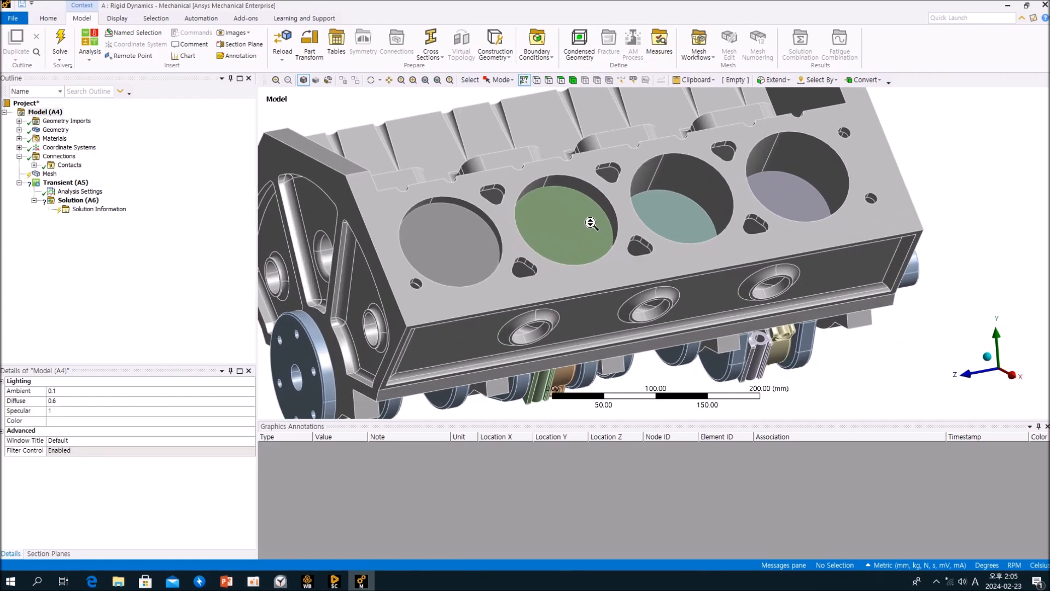
pyautogui.scroll(3, 596, 224)
pyautogui.click(600, 199)
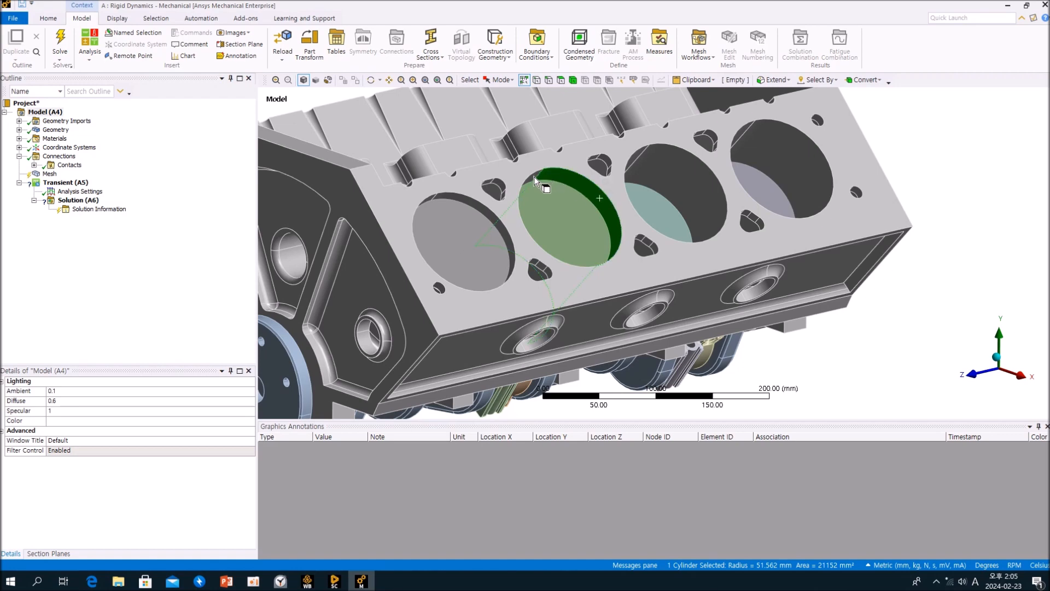
pyautogui.click(548, 212)
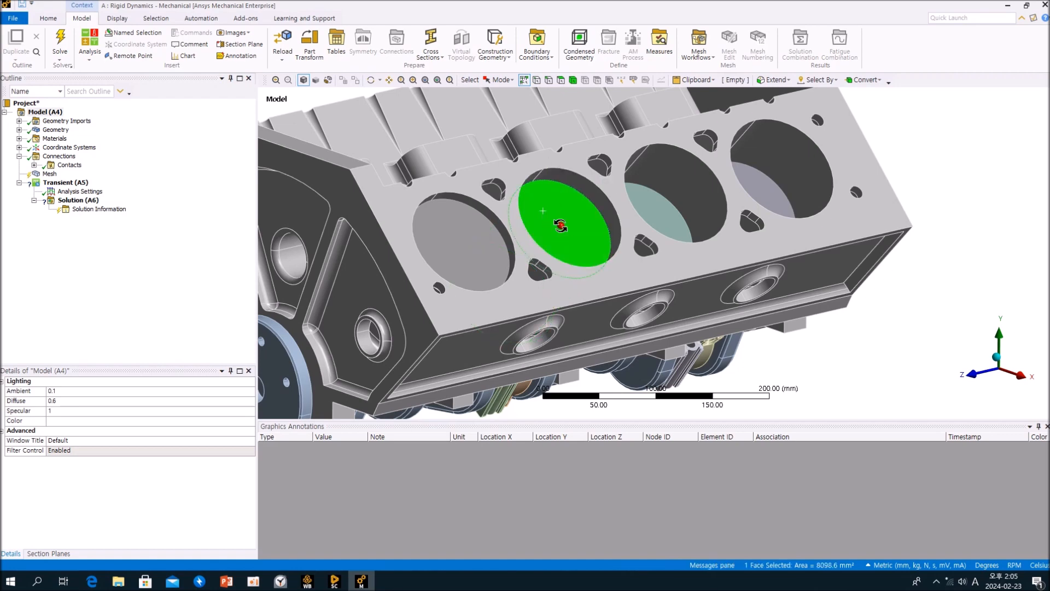
pyautogui.moveTo(559, 225); pyautogui.dragTo(497, 201, button='middle')
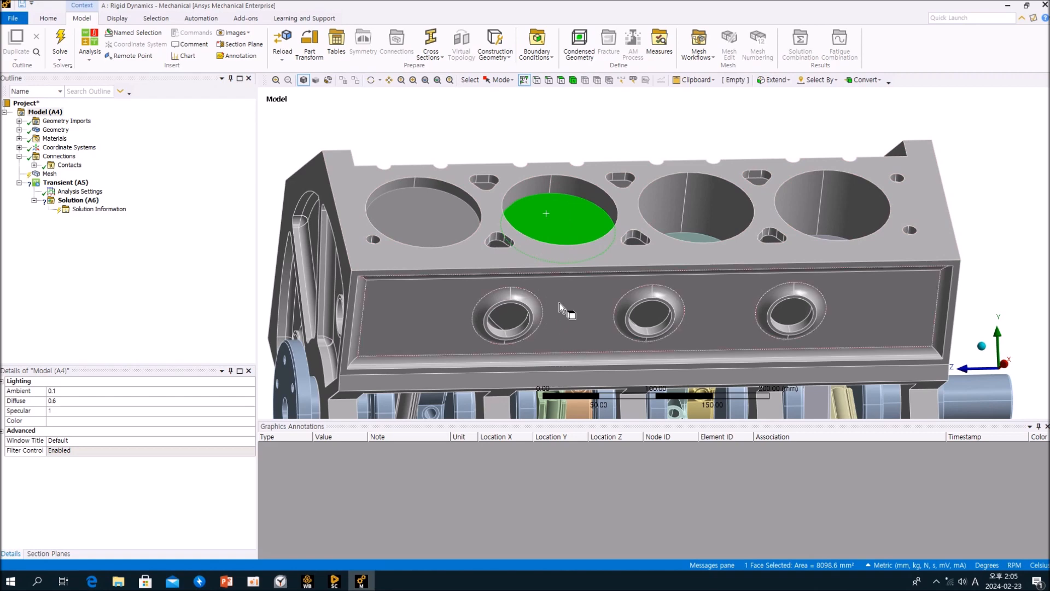
pyautogui.moveTo(554, 285); pyautogui.dragTo(592, 278, button='middle')
pyautogui.moveTo(541, 228); pyautogui.dragTo(640, 205, button='middle')
pyautogui.click(844, 166)
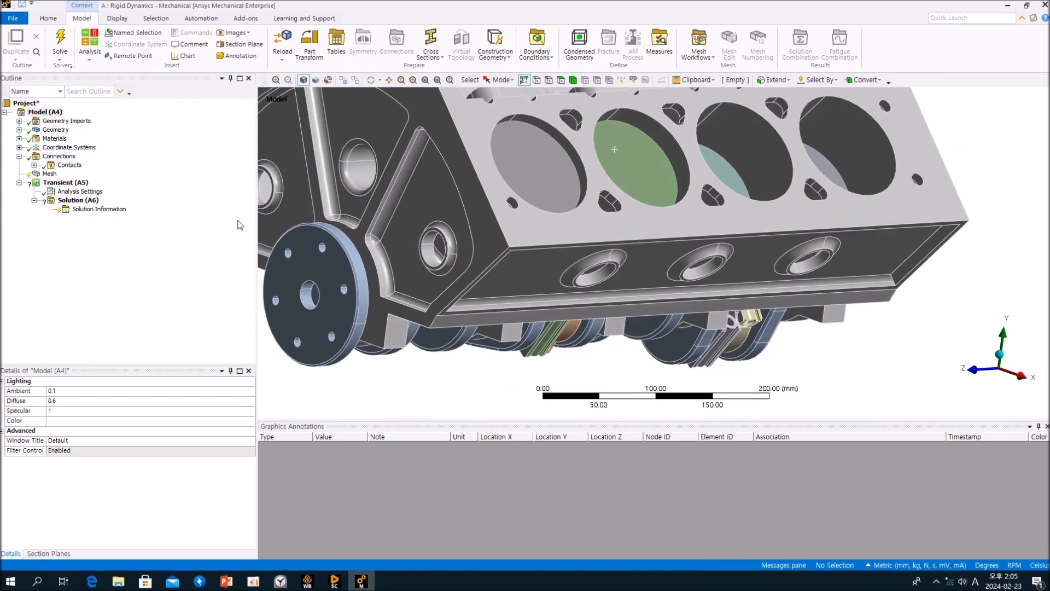
# Suppress the Contacts folder and select Connections.
pyautogui.rightClick(74, 168)
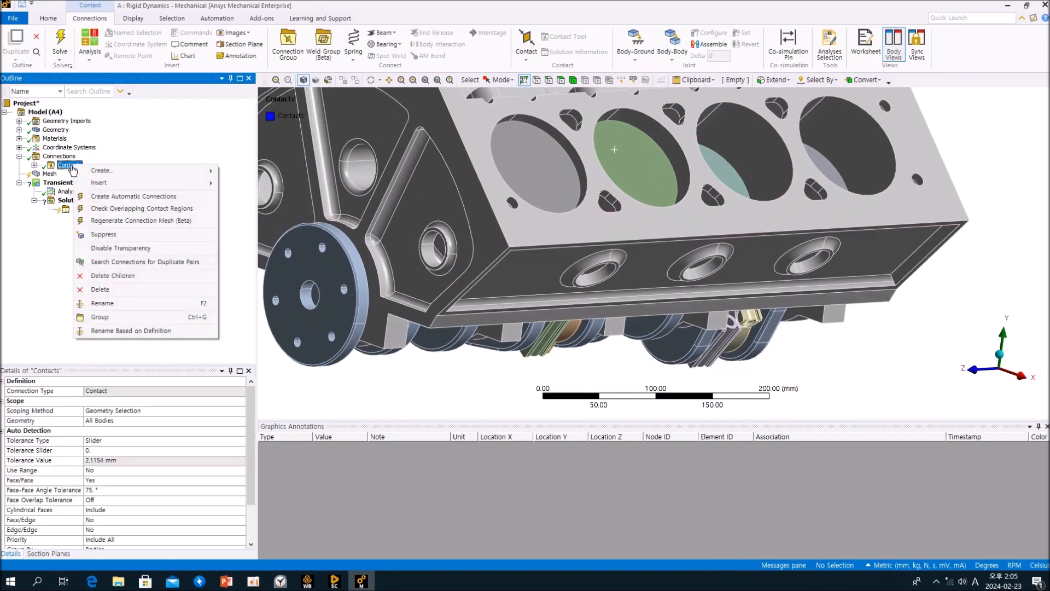
pyautogui.click(124, 237)
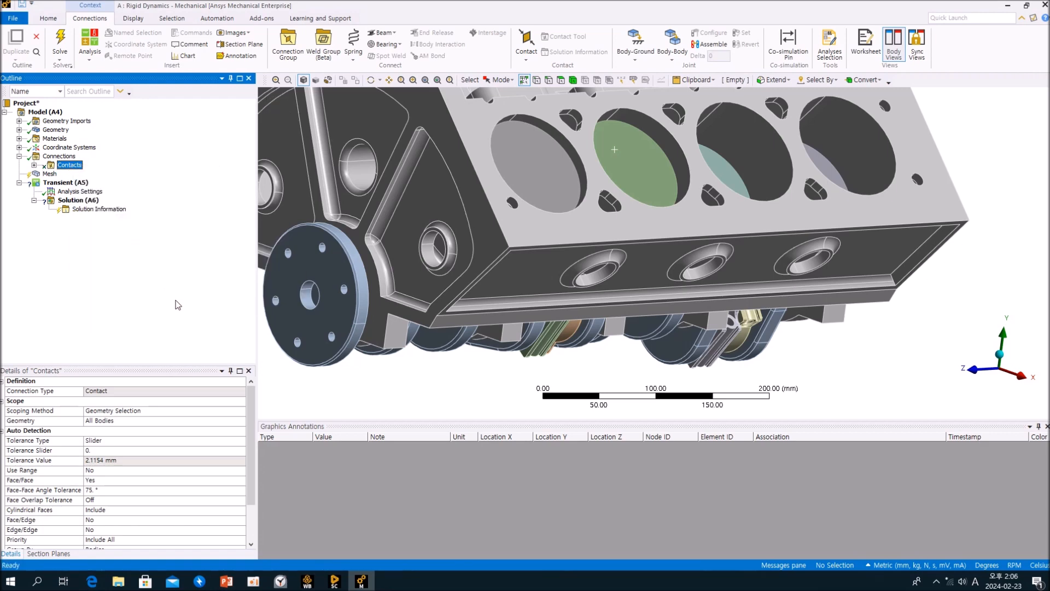
pyautogui.click(59, 156)
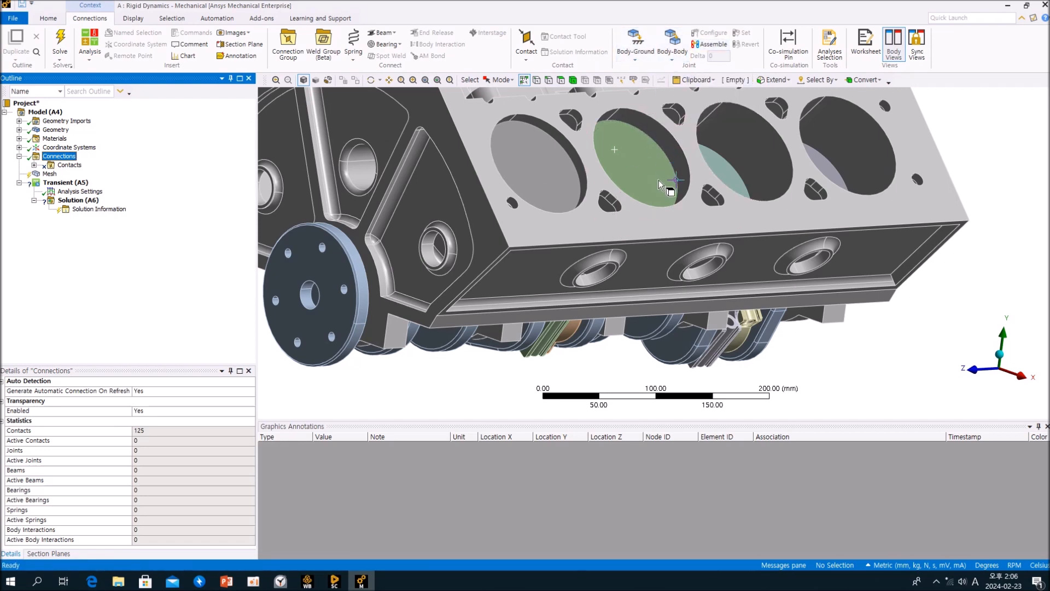
# Review the Body-Ground joint types and orbit around the engine block's crankshaft end.
pyautogui.click(634, 62)
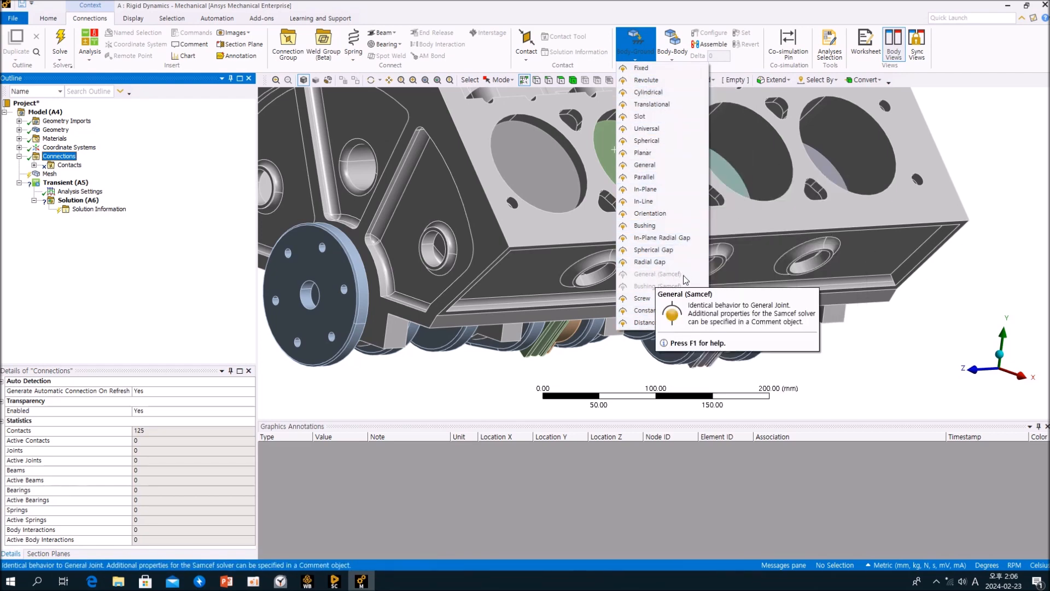
pyautogui.click(646, 20)
pyautogui.moveTo(660, 219); pyautogui.dragTo(759, 258, button='middle')
pyautogui.scroll(-3, 687, 255)
pyautogui.moveTo(595, 264); pyautogui.dragTo(639, 313, button='middle')
pyautogui.scroll(3, 672, 277)
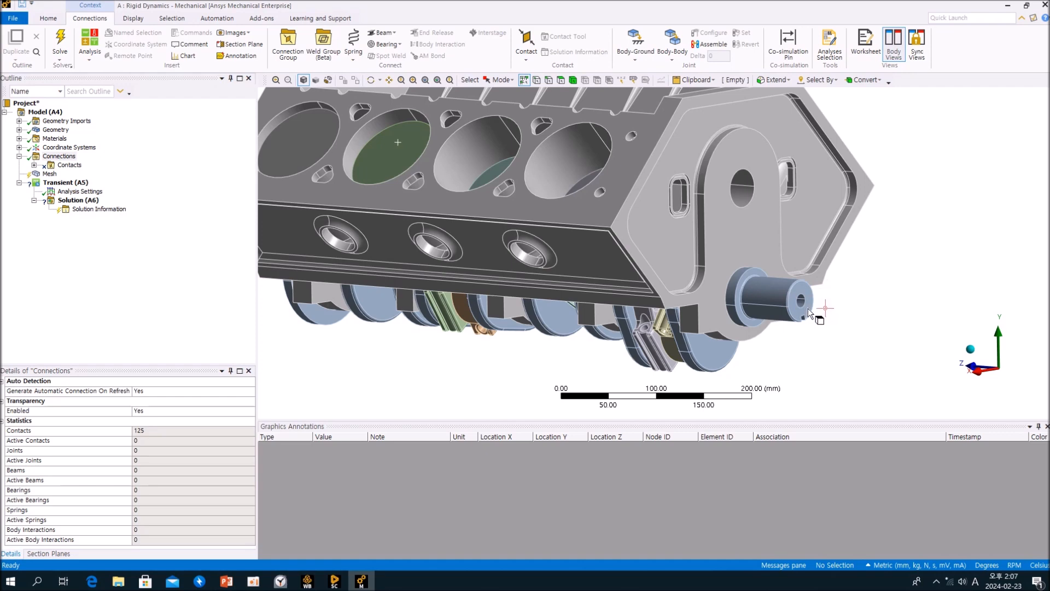
pyautogui.scroll(-5, 760, 289)
pyautogui.moveTo(777, 294)
pyautogui.mouseDown(button='middle')
pyautogui.moveTo(786, 324)
pyautogui.moveTo(790, 297)
pyautogui.mouseUp(button='middle')
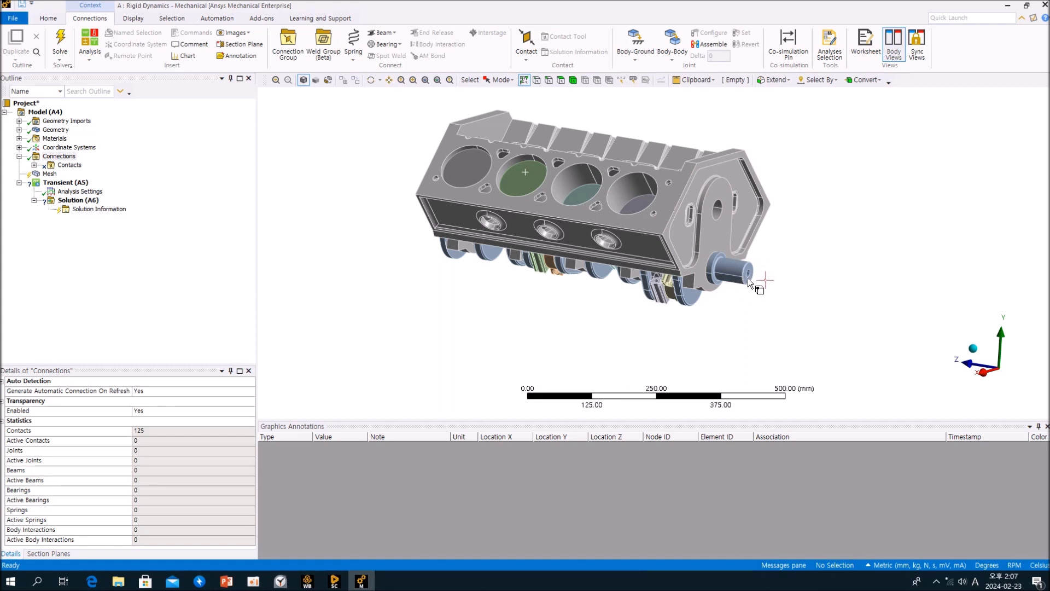
pyautogui.moveTo(743, 264); pyautogui.dragTo(749, 317, button='middle')
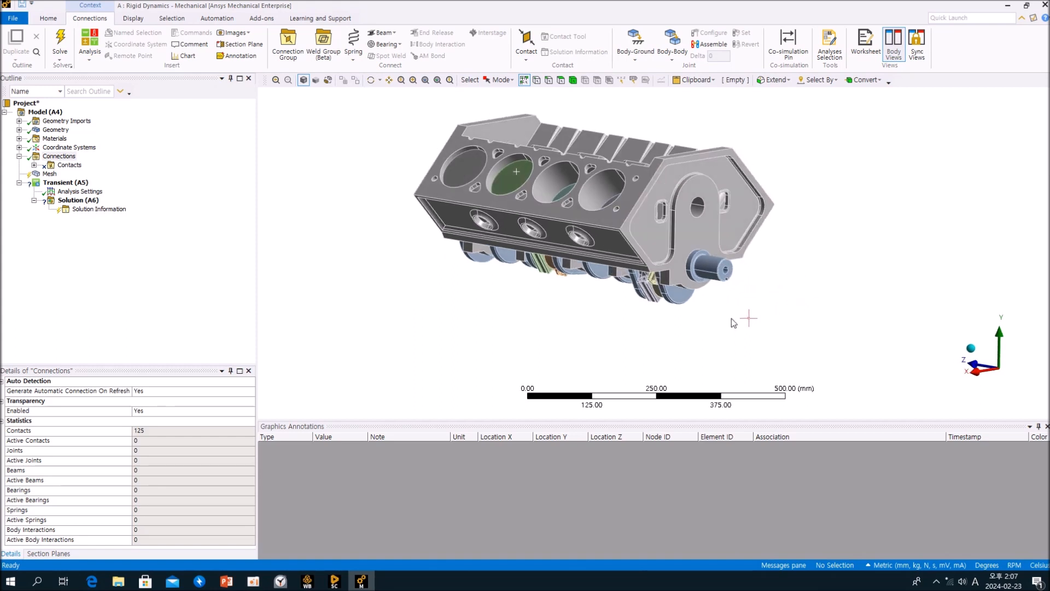
pyautogui.click(725, 268)
pyautogui.click(450, 309)
pyautogui.click(148, 252)
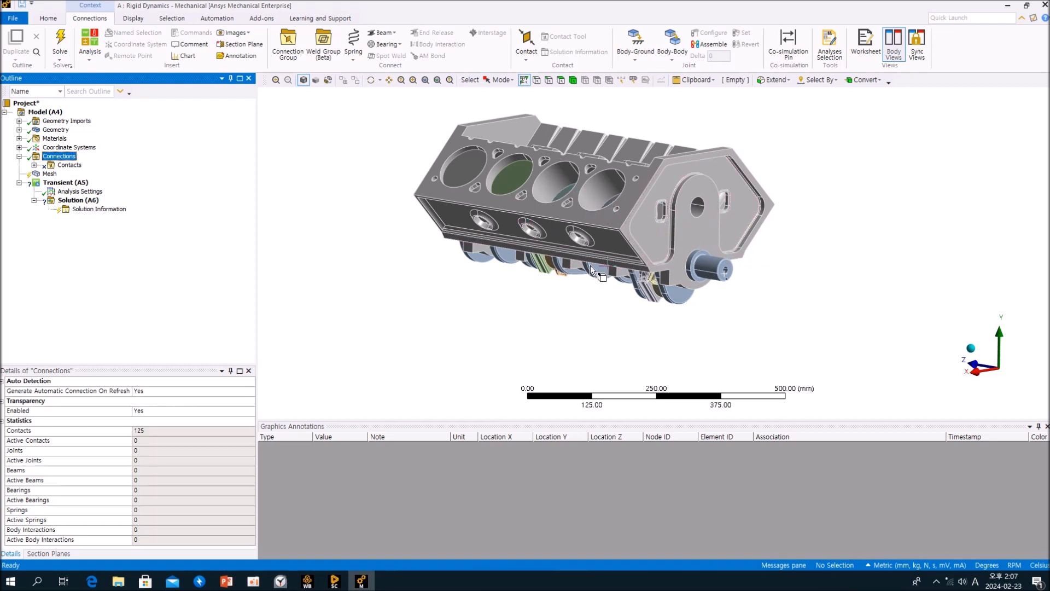
# Insert a Body-Ground Revolute joint and zoom in on the crankshaft end.
pyautogui.click(636, 61)
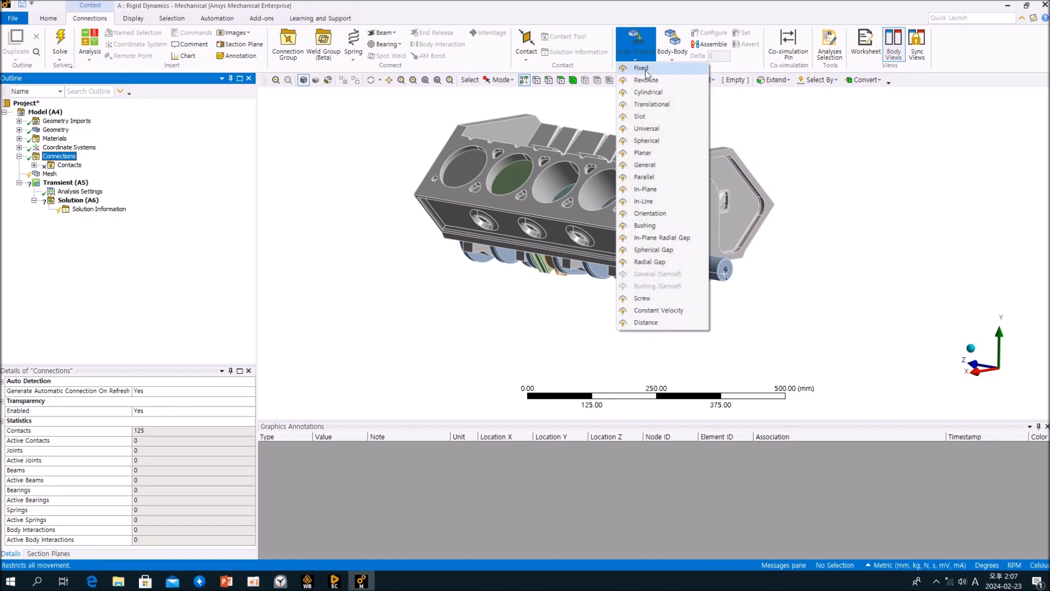
pyautogui.click(647, 80)
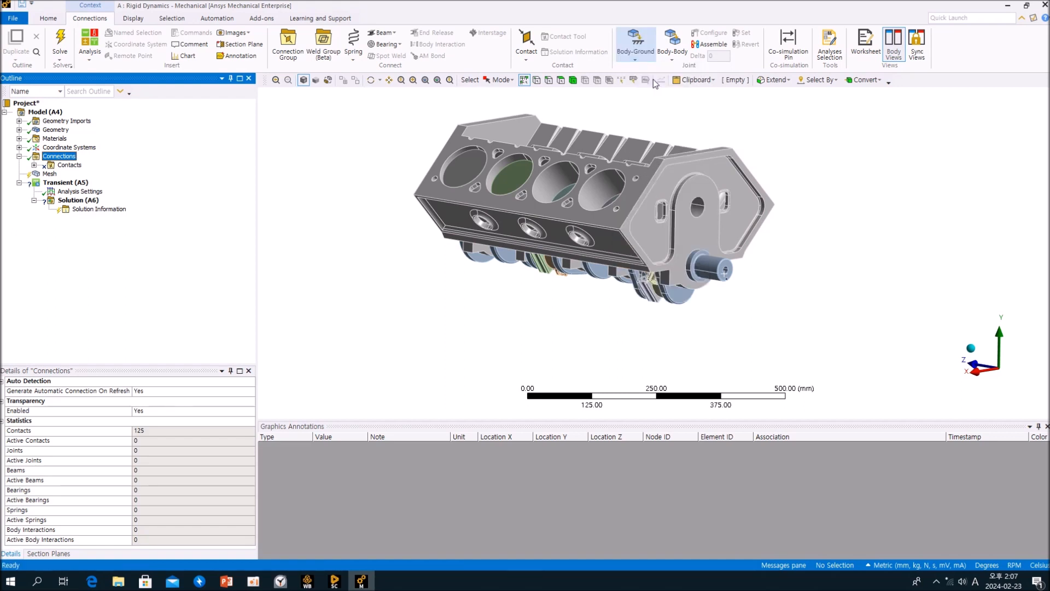
pyautogui.scroll(5, 640, 280)
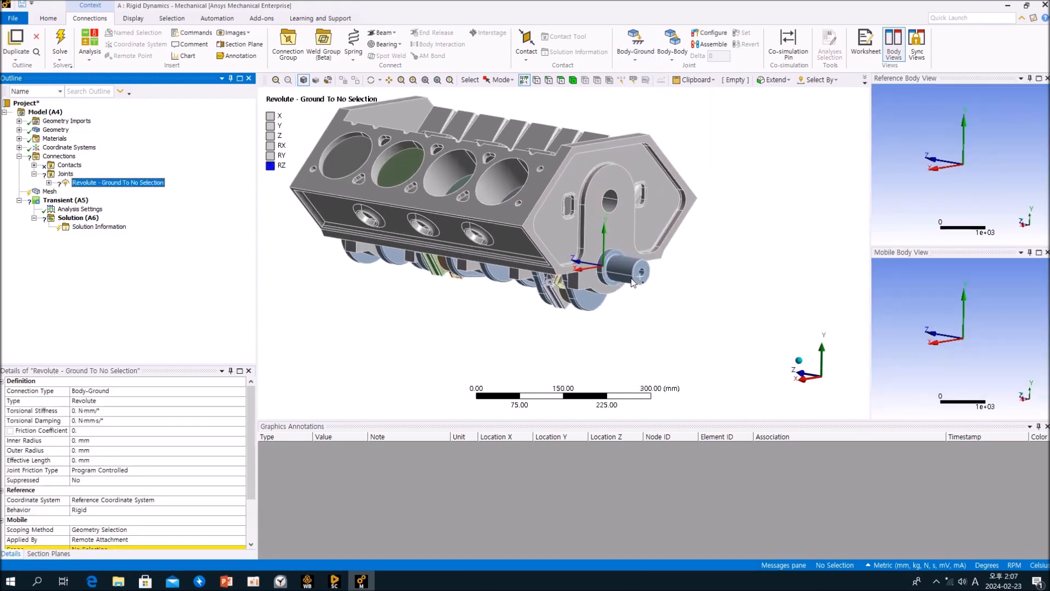
pyautogui.click(562, 80)
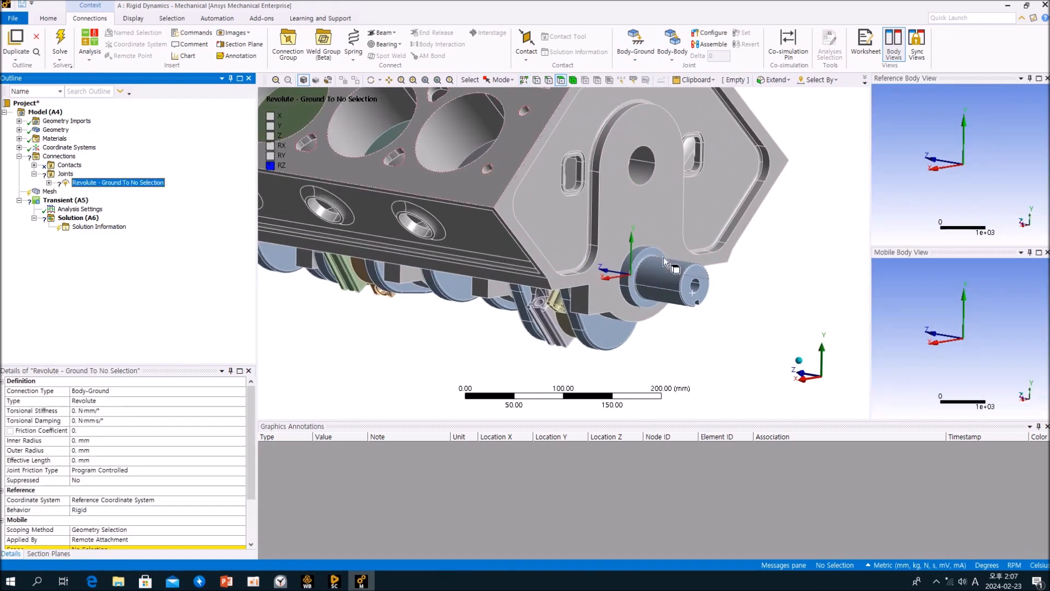
pyautogui.scroll(3, 665, 257)
# Scope the revolute joint's mobile side to the two cylindrical faces of the crankshaft end journal.
pyautogui.click(793, 286)
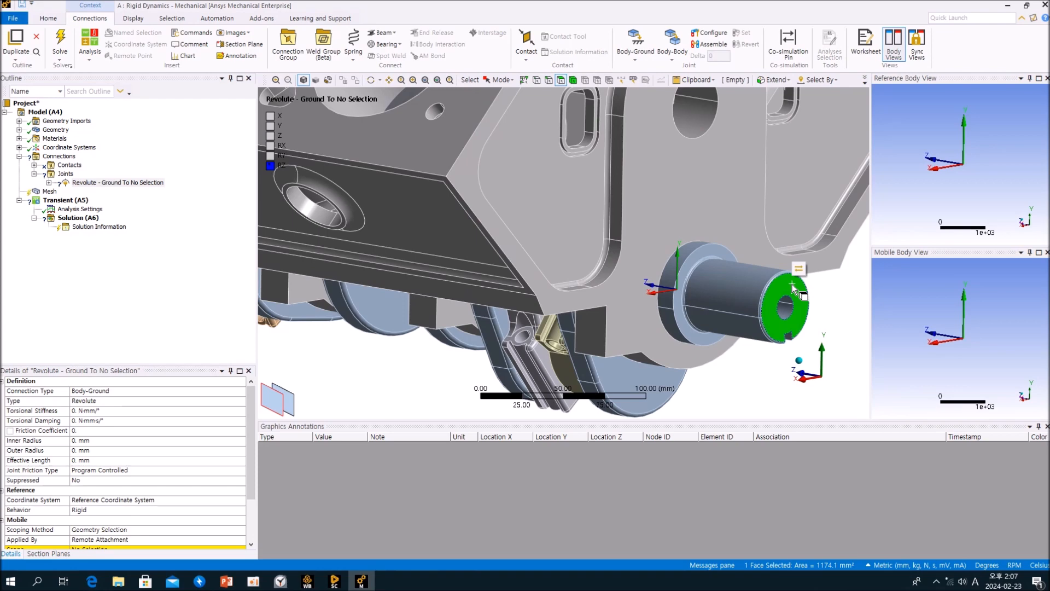
pyautogui.click(750, 278)
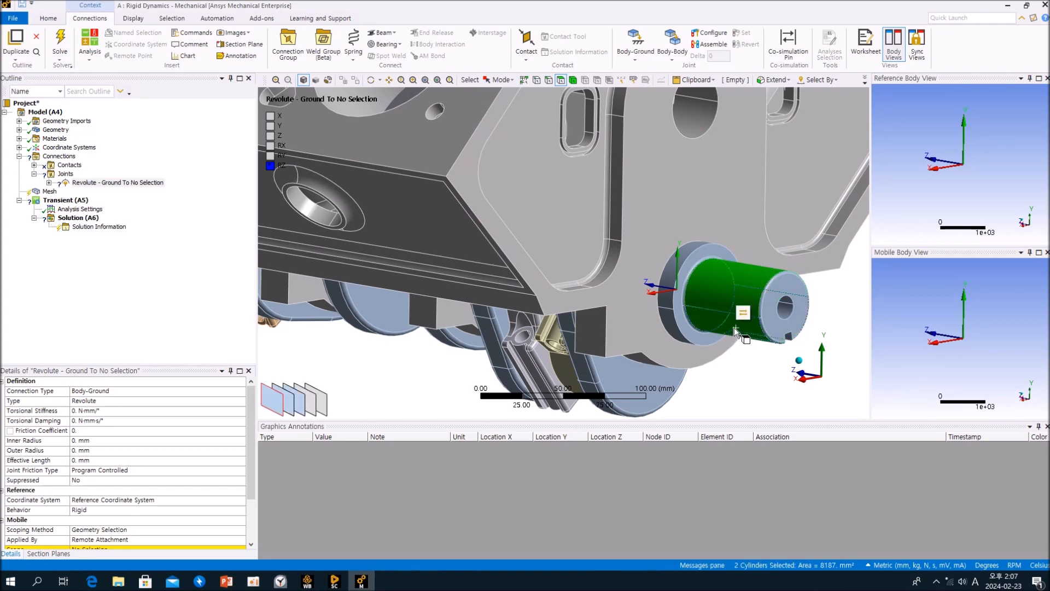
pyautogui.scroll(3, 734, 327)
pyautogui.scroll(-5, 733, 328)
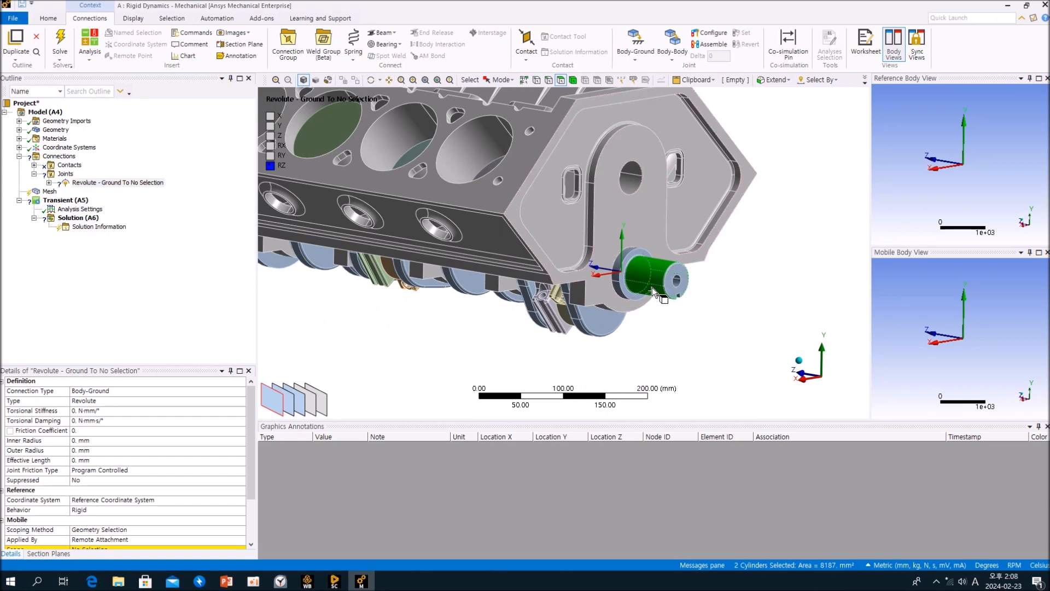
pyautogui.click(580, 324)
pyautogui.click(580, 349)
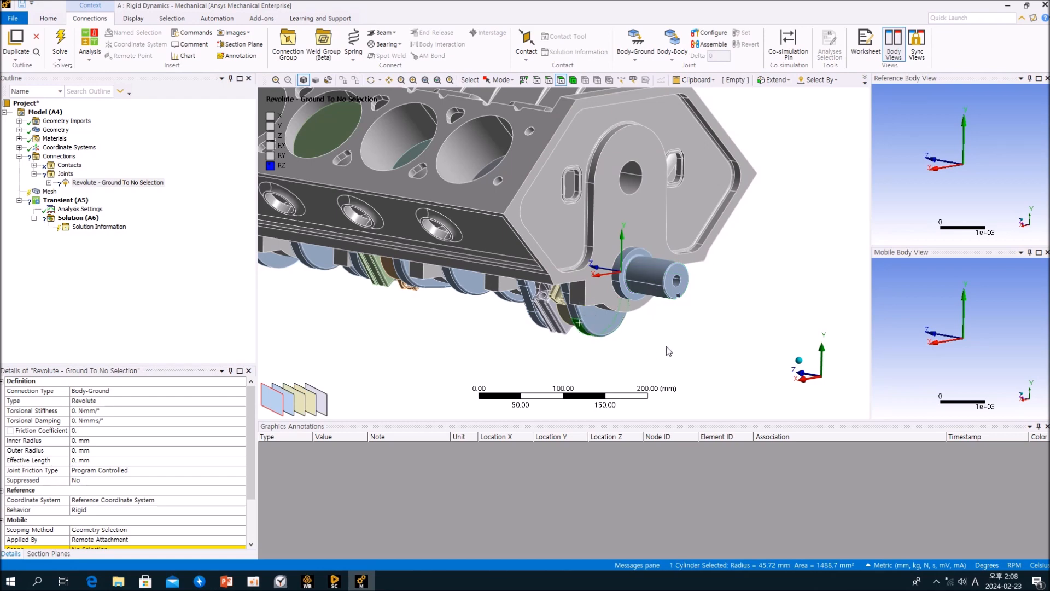
pyautogui.click(675, 289)
pyautogui.click(646, 277)
pyautogui.keyDown('ctrl'); pyautogui.click(650, 290); pyautogui.keyUp('ctrl')
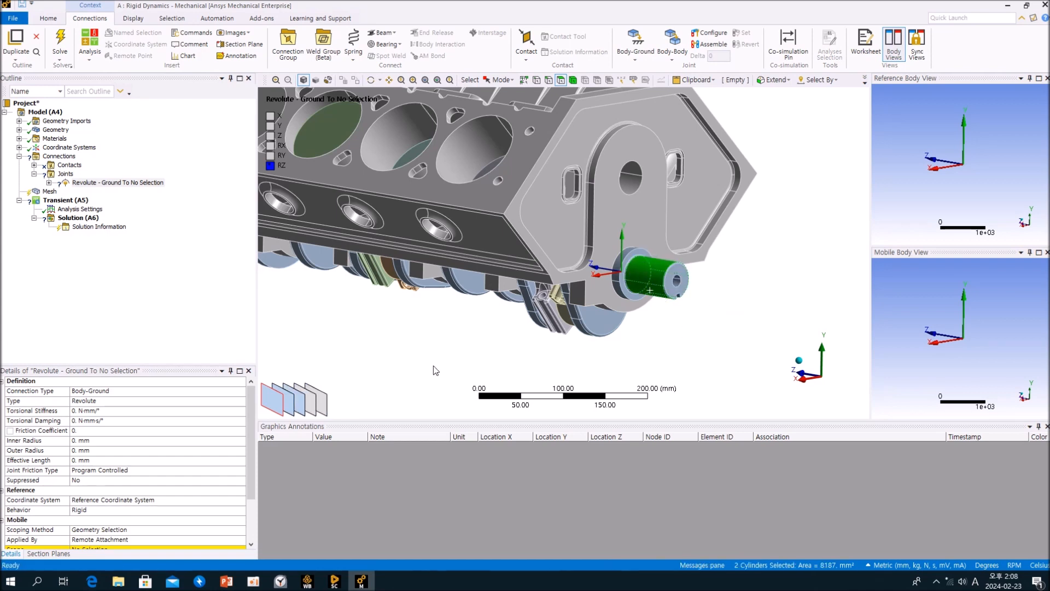
pyautogui.scroll(-2, 172, 483)
pyautogui.click(97, 494)
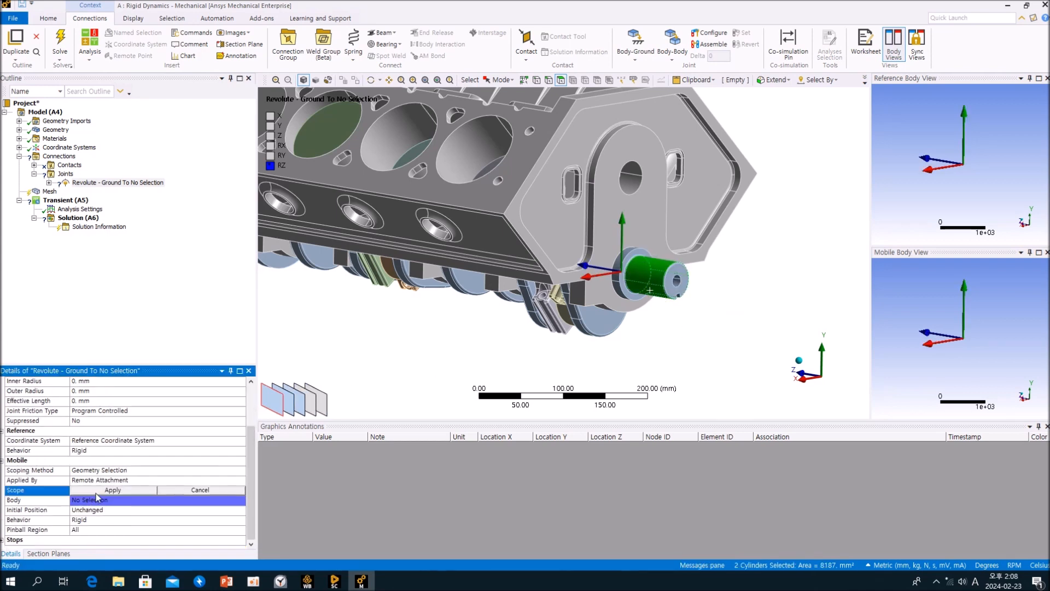
pyautogui.click(99, 492)
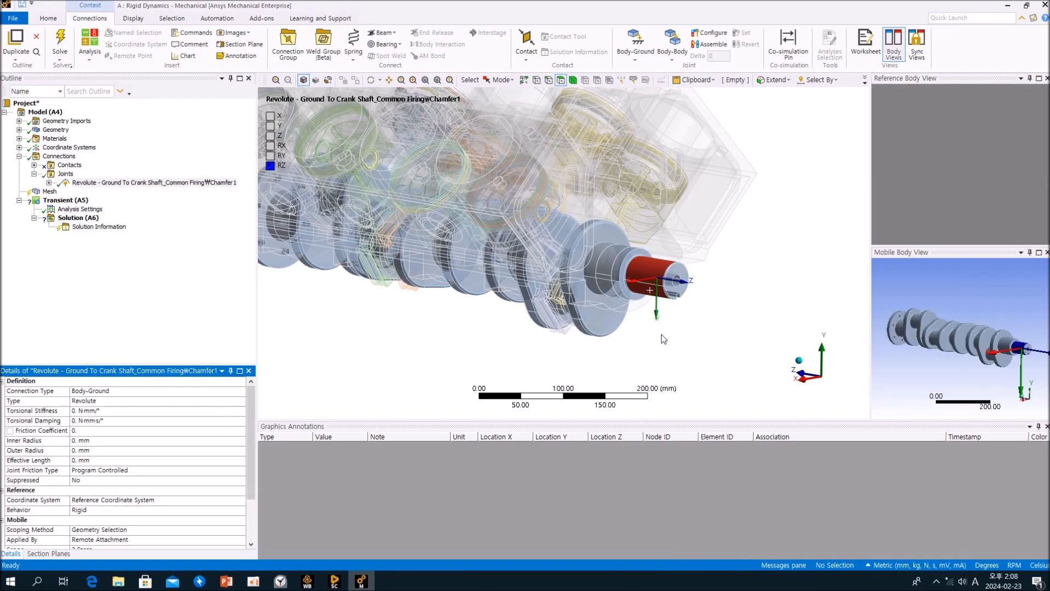
# Orbit around the crankshaft to inspect the revolute joint's location and axis.
pyautogui.moveTo(697, 322); pyautogui.dragTo(624, 317, button='middle')
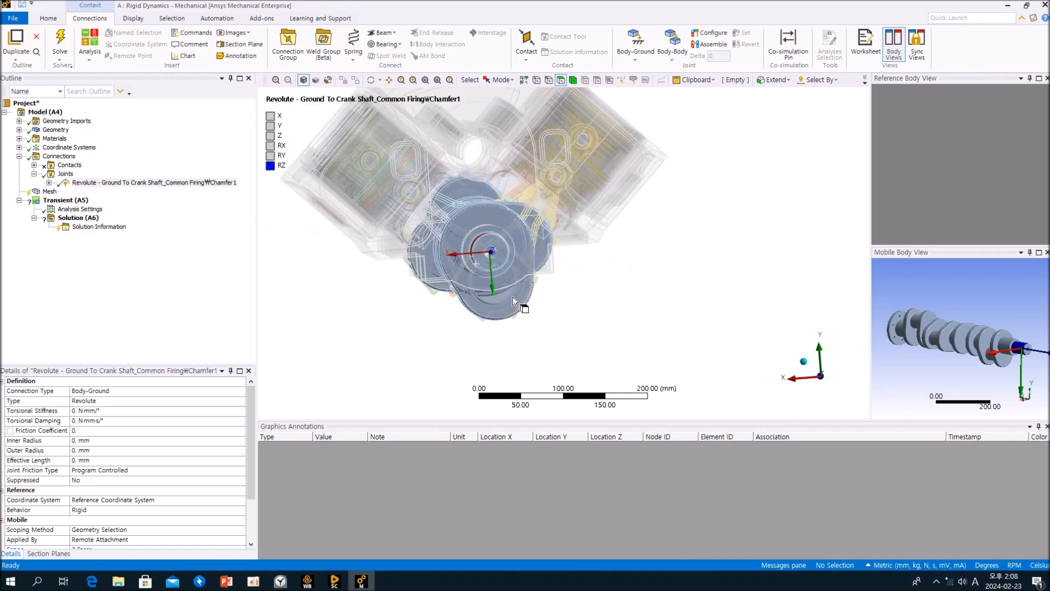
pyautogui.moveTo(494, 256); pyautogui.dragTo(592, 274, button='middle')
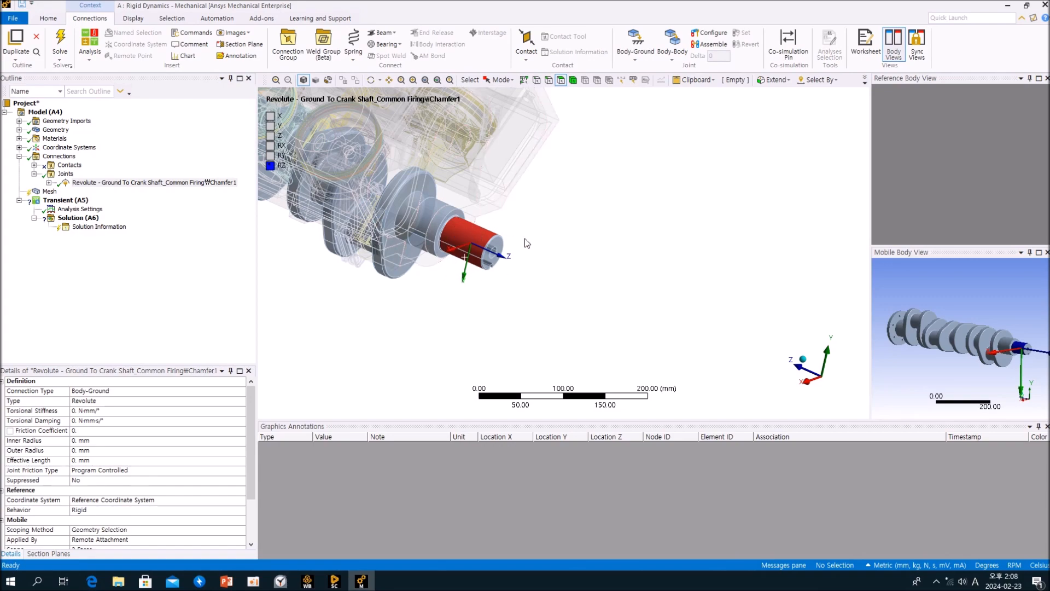
pyautogui.moveTo(563, 305); pyautogui.dragTo(749, 316, button='middle')
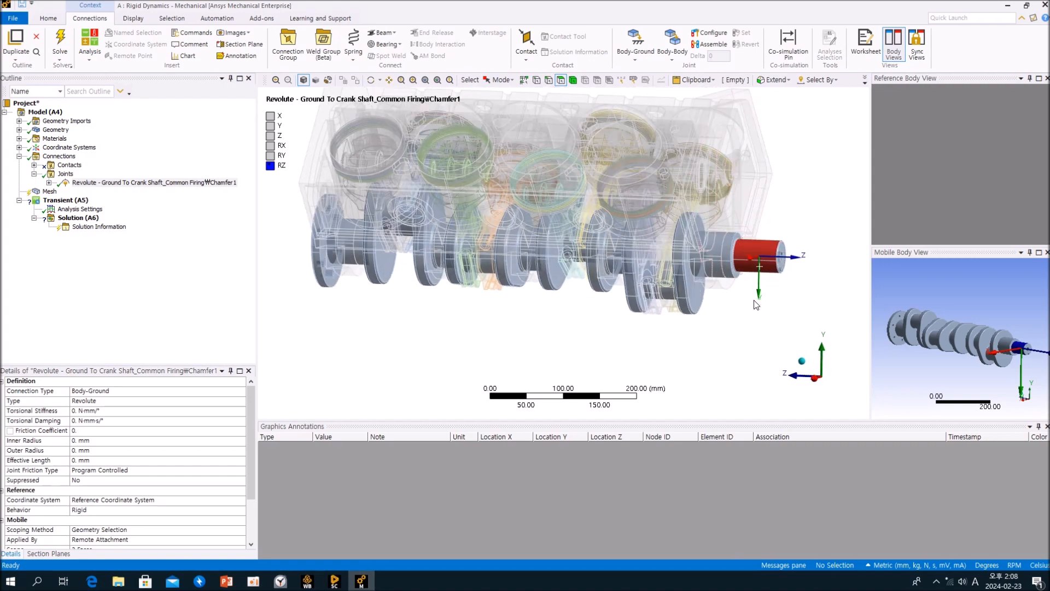
pyautogui.moveTo(691, 363); pyautogui.dragTo(684, 342, button='middle')
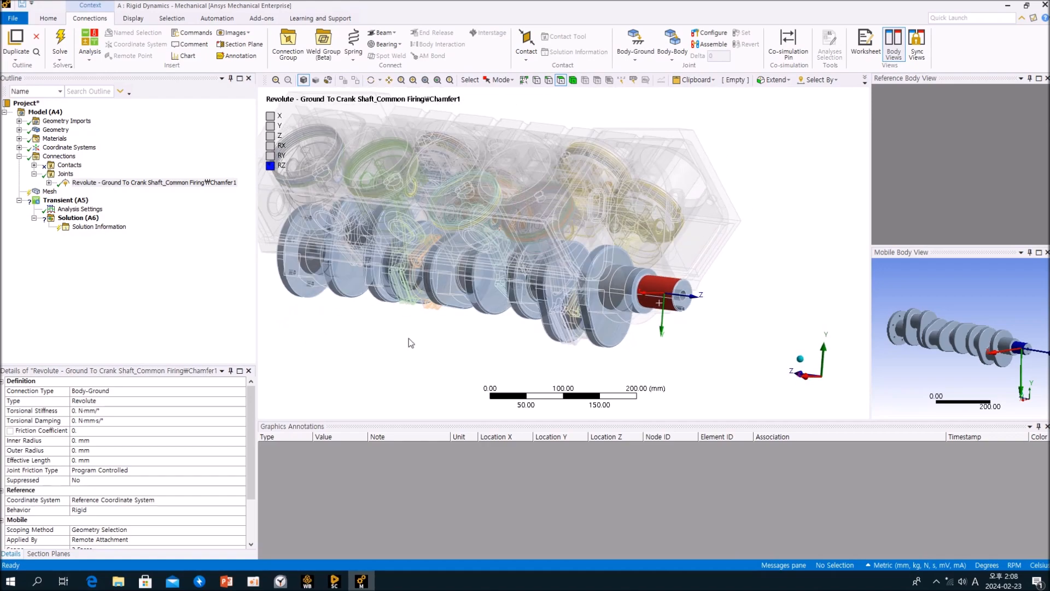
pyautogui.moveTo(602, 337); pyautogui.dragTo(624, 313, button='middle')
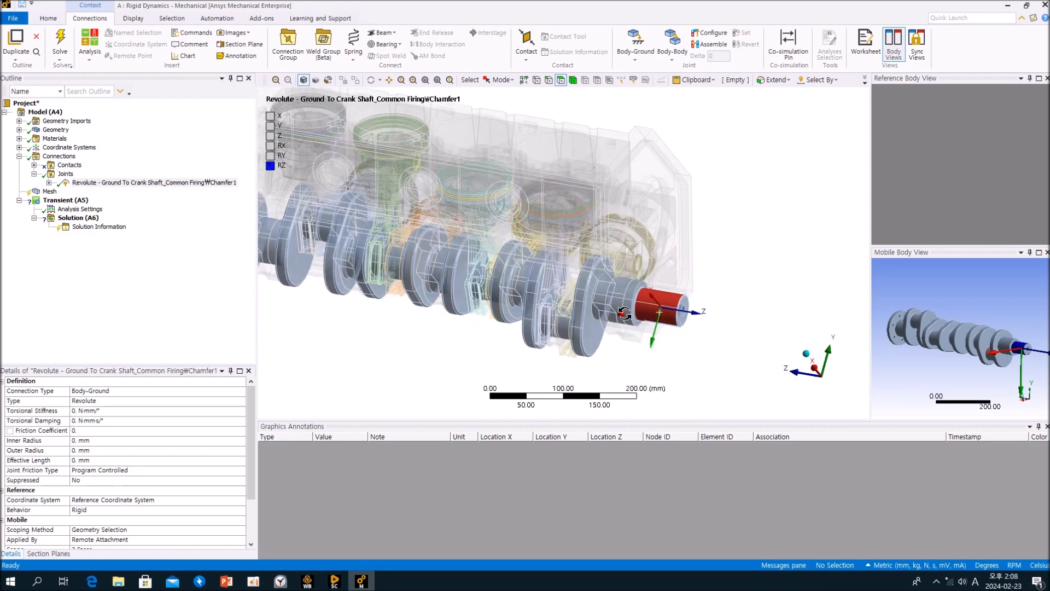
# Use Configure to rotate the crankshaft about the revolute joint, then exit Configure and select the joint.
pyautogui.click(711, 34)
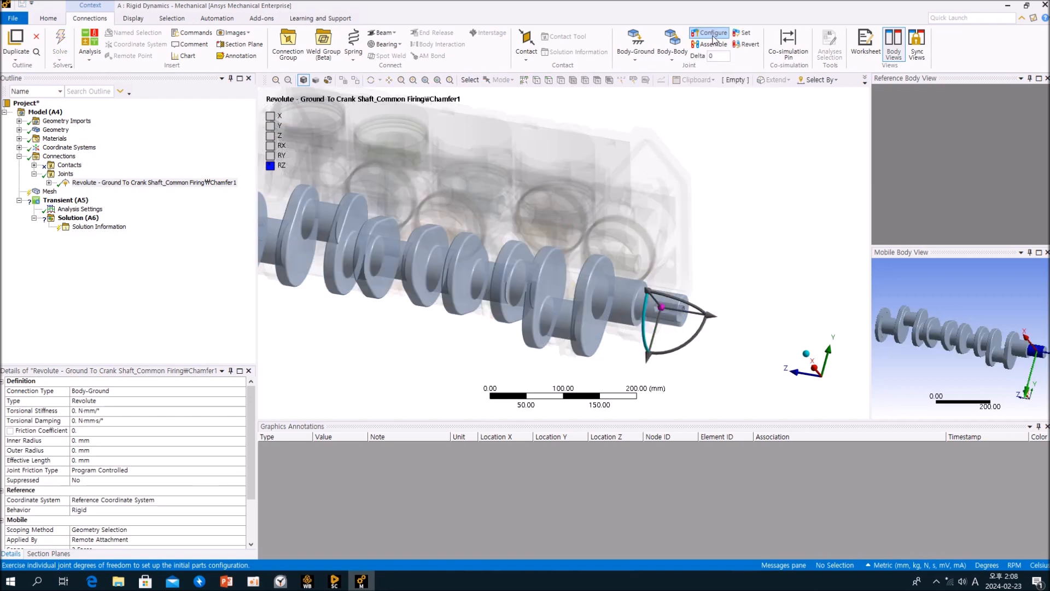
pyautogui.moveTo(664, 349); pyautogui.dragTo(638, 338)
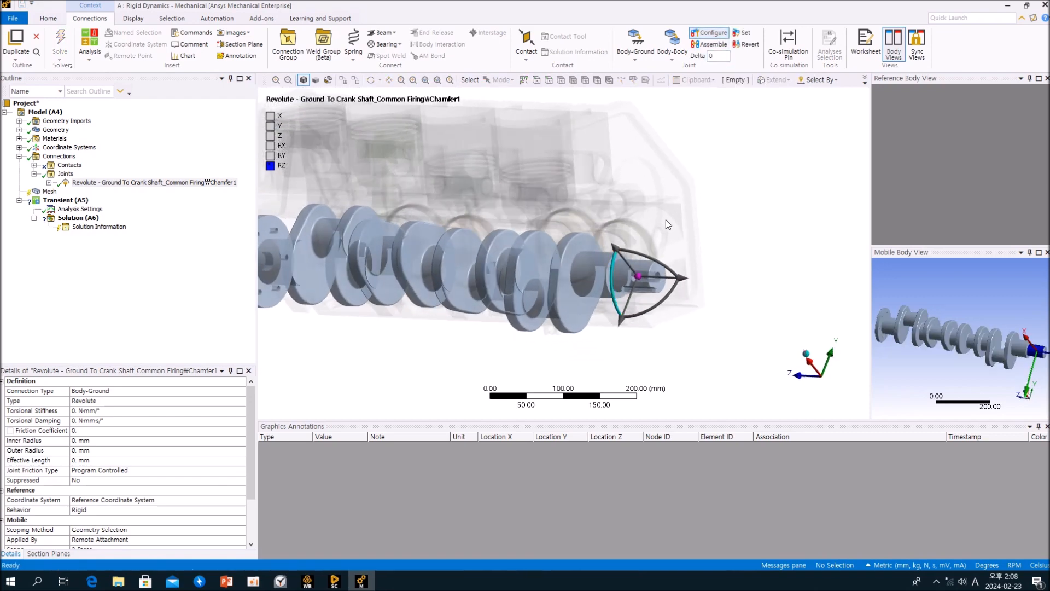
pyautogui.moveTo(637, 296); pyautogui.dragTo(610, 317, button='middle')
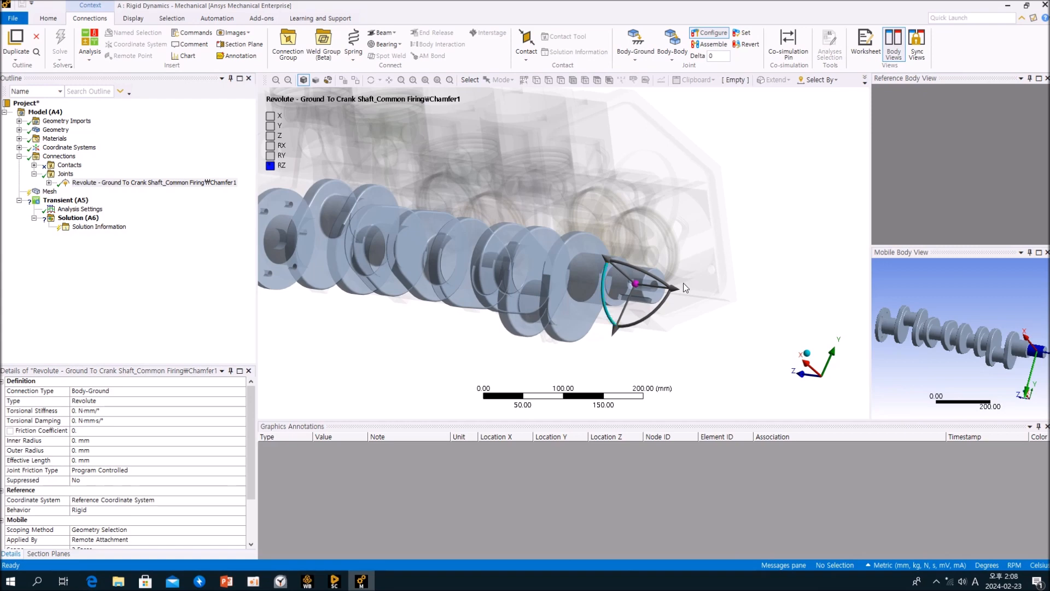
pyautogui.click(606, 307)
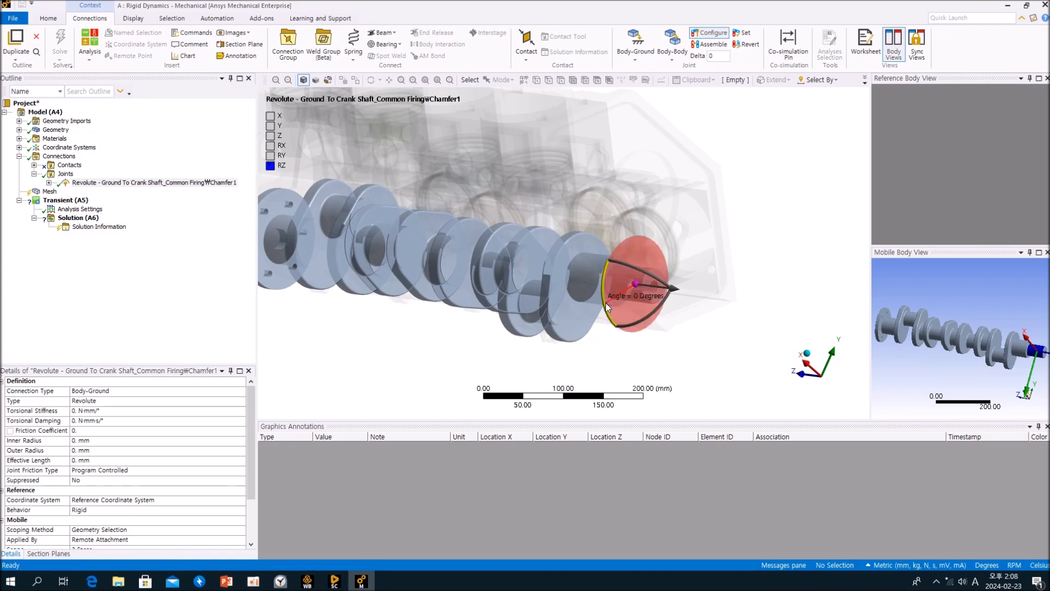
pyautogui.moveTo(606, 307); pyautogui.dragTo(623, 330)
pyautogui.moveTo(569, 337); pyautogui.dragTo(731, 316, button='middle')
pyautogui.moveTo(750, 283); pyautogui.dragTo(786, 266)
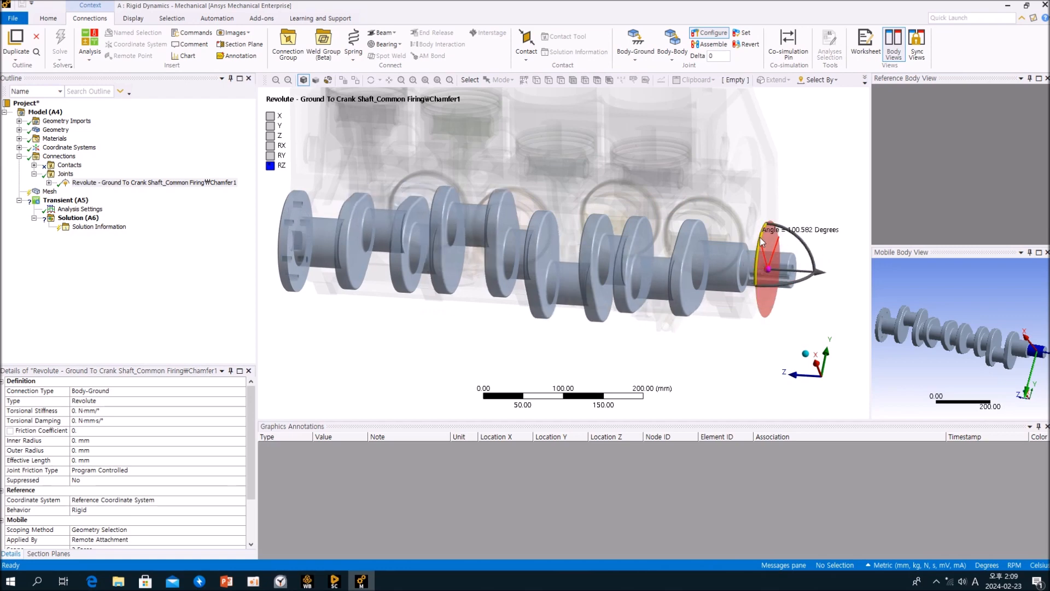
pyautogui.click(709, 33)
pyautogui.scroll(1, 520, 346)
pyautogui.moveTo(567, 335); pyautogui.dragTo(587, 365, button='middle')
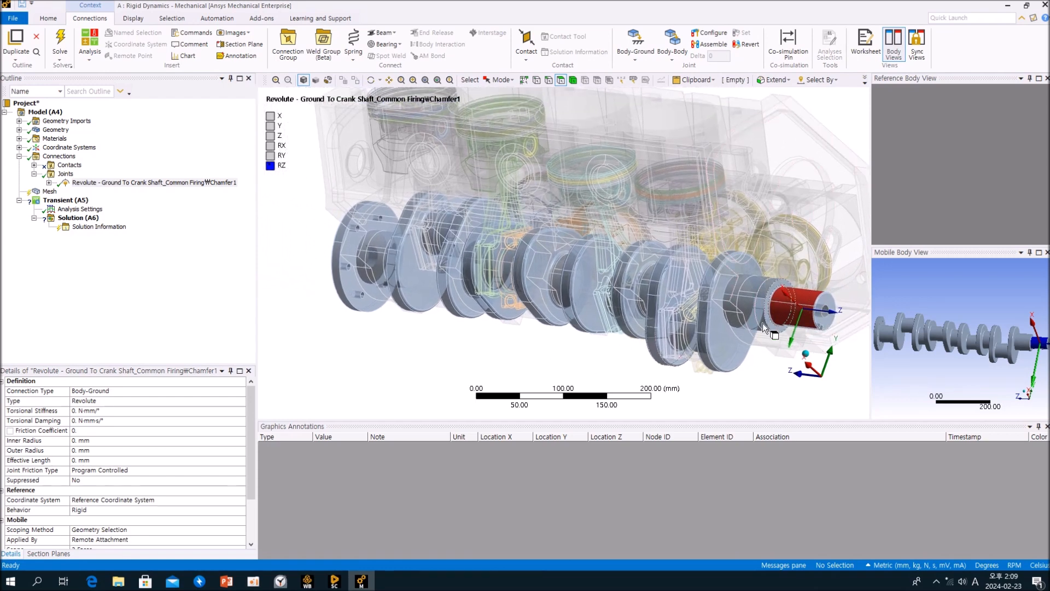
# Select the Joints folder and orbit around the engine block, picking its top faces to inspect them.
pyautogui.click(65, 174)
pyautogui.keyDown('ctrl'); pyautogui.moveTo(403, 236); pyautogui.dragTo(382, 295, button='middle'); pyautogui.keyUp('ctrl')
pyautogui.moveTo(382, 295)
pyautogui.keyDown('ctrl'); pyautogui.mouseDown(button='middle')
pyautogui.moveTo(338, 304)
pyautogui.moveTo(300, 340)
pyautogui.moveTo(373, 288)
pyautogui.mouseUp(button='middle'); pyautogui.keyUp('ctrl')
pyautogui.click(715, 229)
pyautogui.moveTo(717, 227); pyautogui.dragTo(728, 219, button='middle')
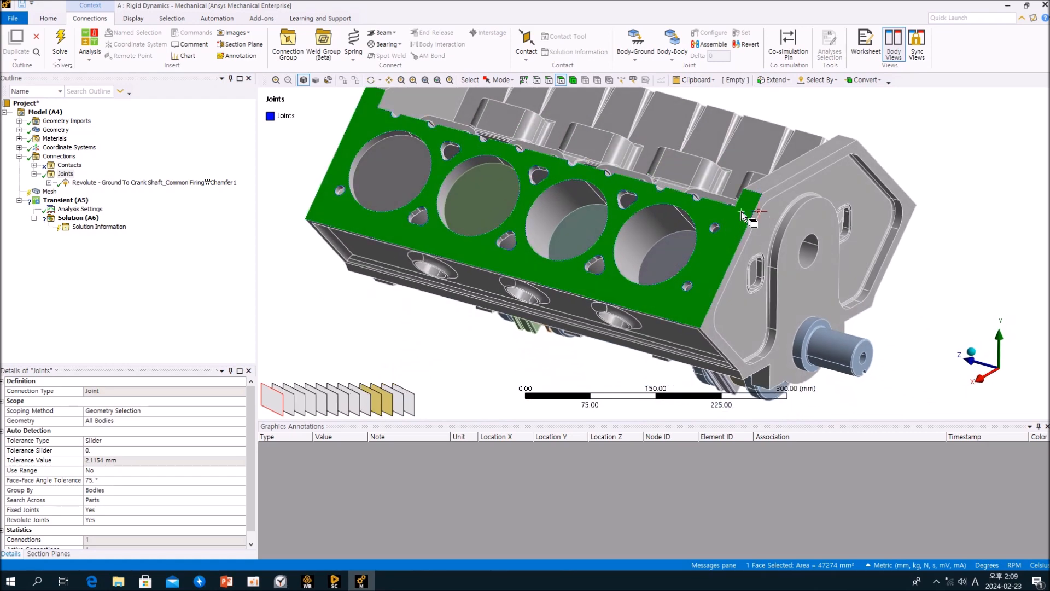
pyautogui.click(776, 176)
pyautogui.moveTo(776, 176)
pyautogui.mouseDown(button='middle')
pyautogui.moveTo(759, 187)
pyautogui.moveTo(745, 169)
pyautogui.moveTo(768, 189)
pyautogui.moveTo(794, 175)
pyautogui.mouseUp(button='middle')
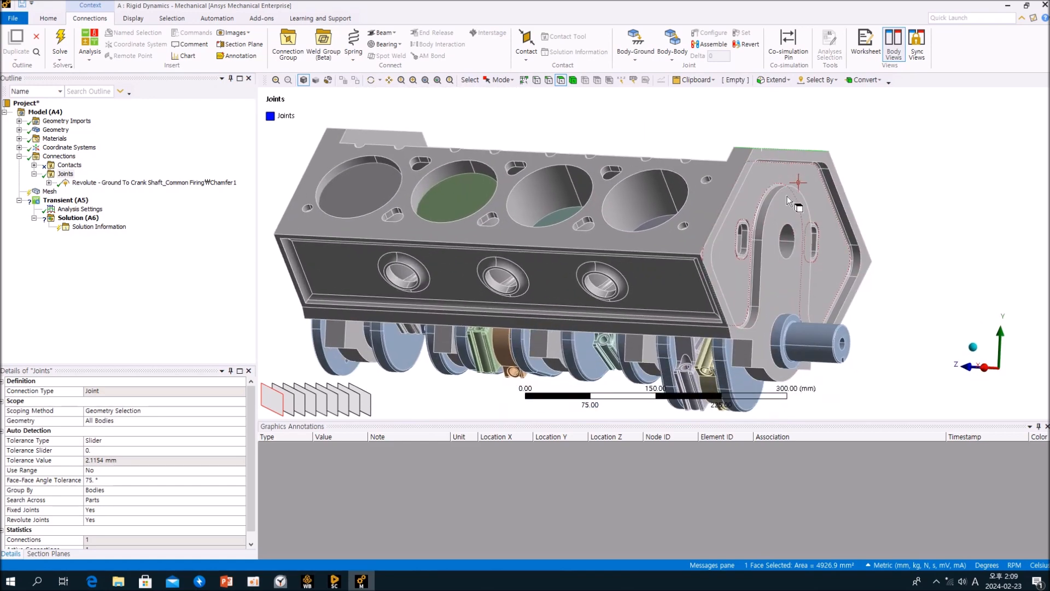
pyautogui.moveTo(761, 343); pyautogui.dragTo(711, 344, button='middle')
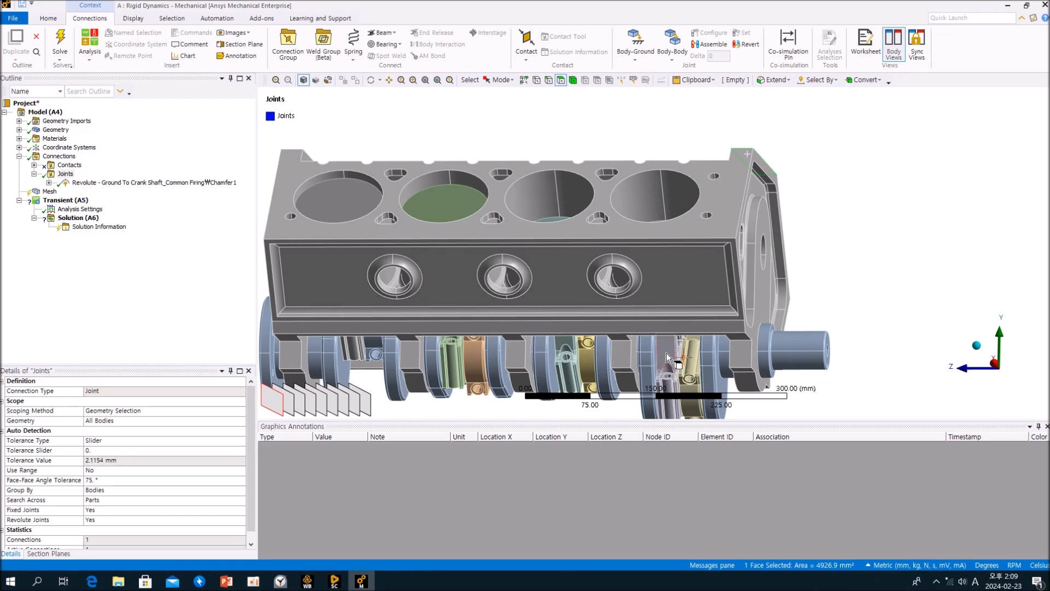
pyautogui.moveTo(671, 270); pyautogui.dragTo(654, 363, button='middle')
pyautogui.keyDown('ctrl'); pyautogui.moveTo(665, 307); pyautogui.dragTo(717, 313, button='middle'); pyautogui.keyUp('ctrl')
pyautogui.click(897, 211)
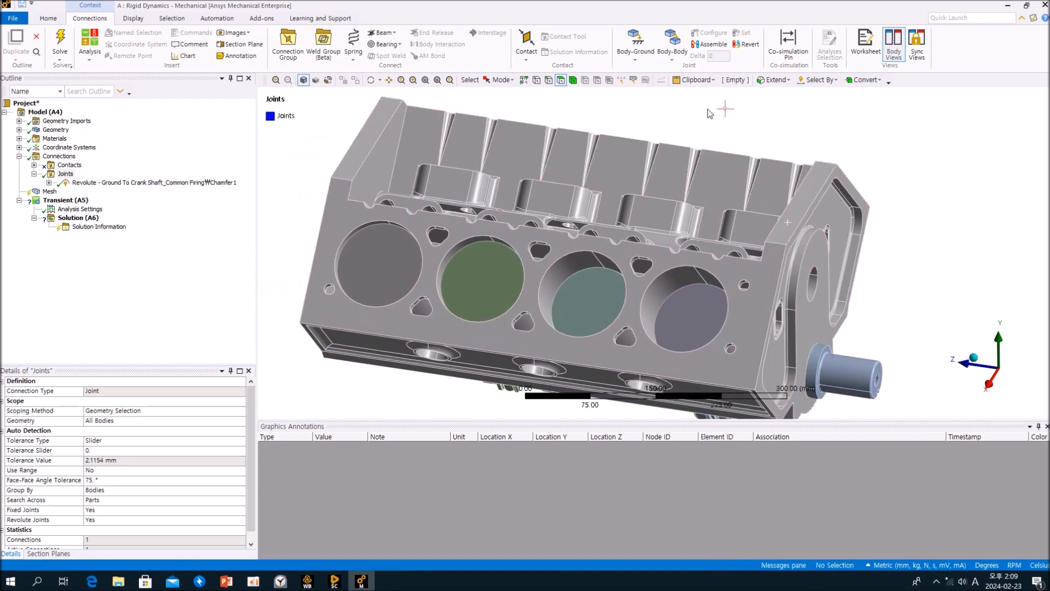
# Insert a Body-Ground Fixed joint scoped to the engine block's two top rail faces.
pyautogui.click(643, 62)
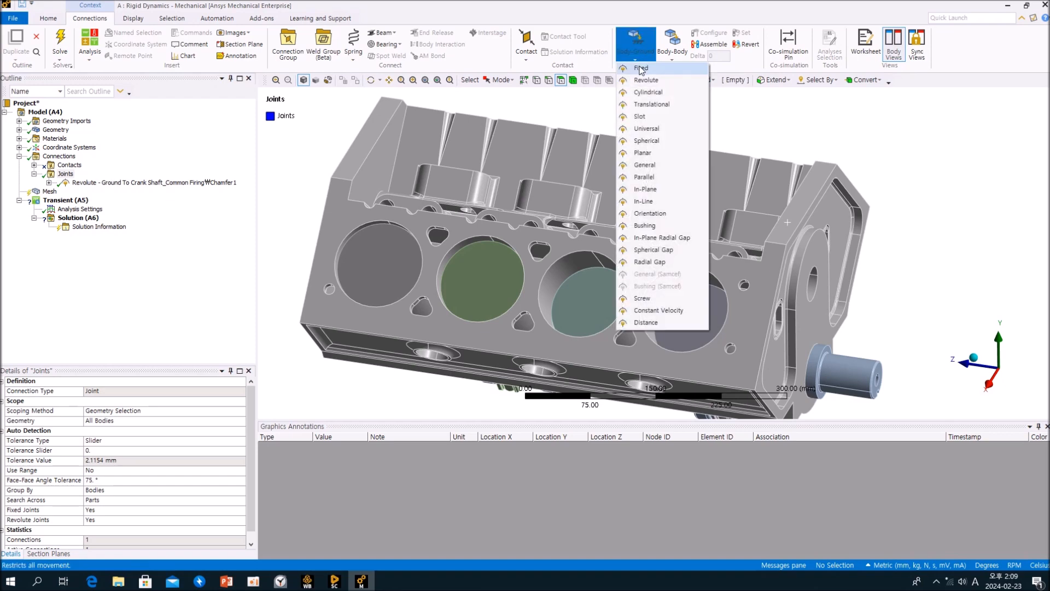
pyautogui.click(642, 70)
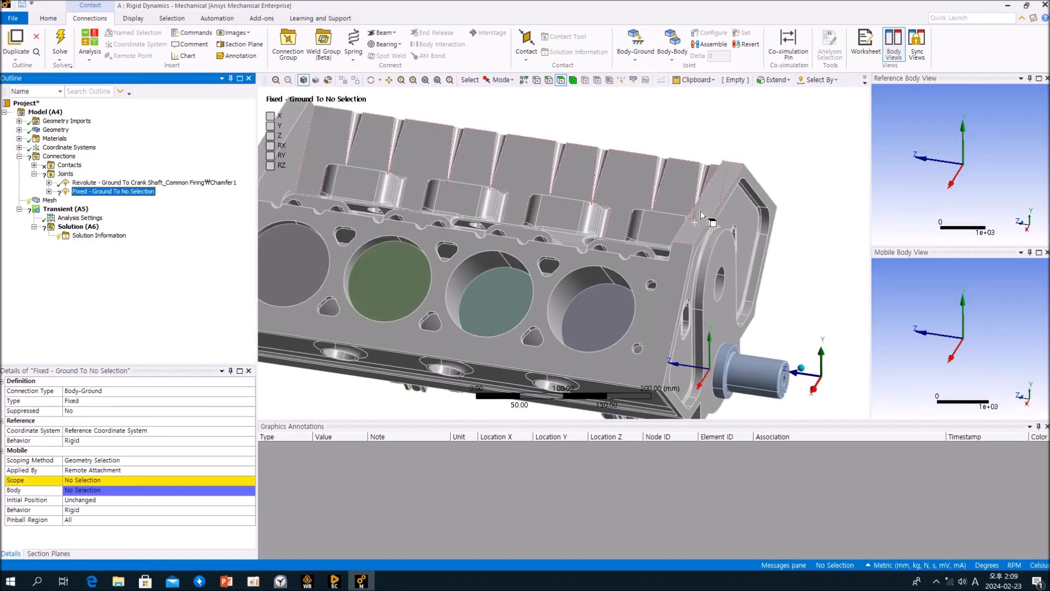
pyautogui.click(718, 199)
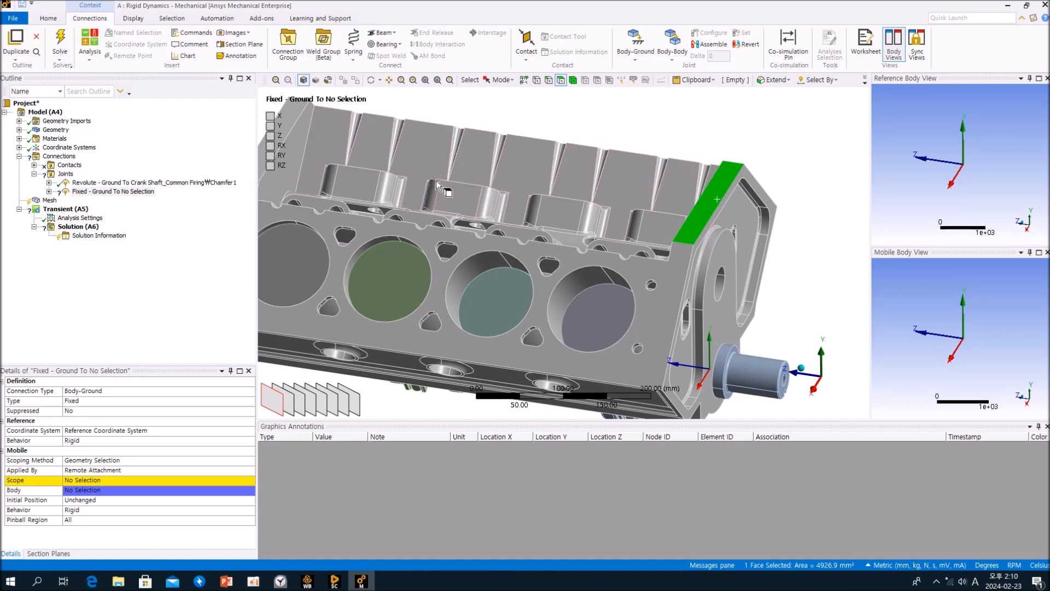
pyautogui.keyDown('ctrl'); pyautogui.moveTo(436, 181); pyautogui.dragTo(579, 187, button='middle'); pyautogui.keyUp('ctrl')
pyautogui.keyDown('ctrl'); pyautogui.click(422, 152); pyautogui.keyUp('ctrl')
pyautogui.moveTo(486, 213); pyautogui.dragTo(444, 214, button='middle')
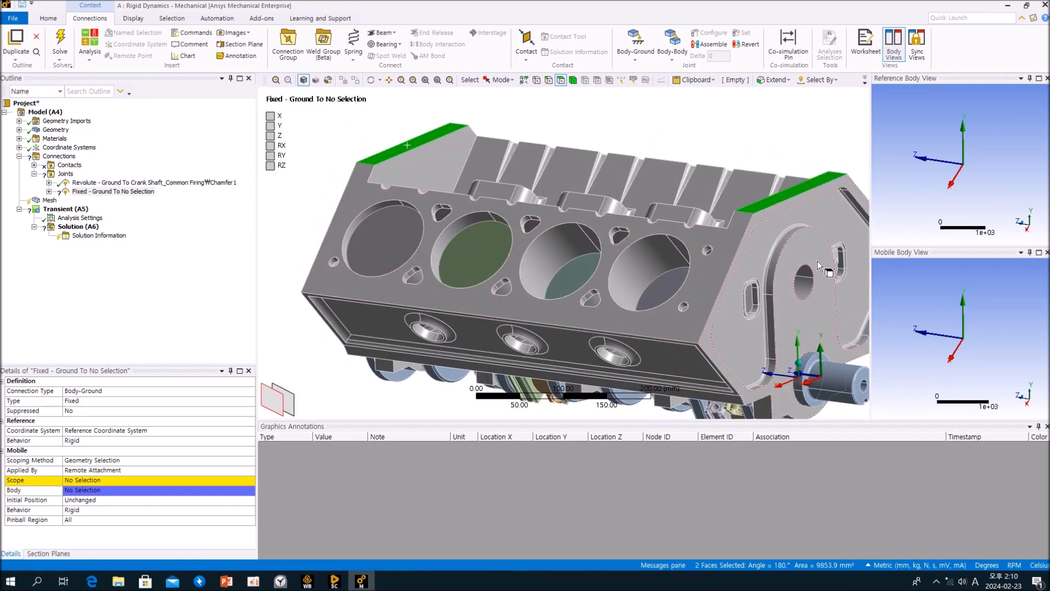
pyautogui.moveTo(817, 258); pyautogui.dragTo(750, 278, button='middle')
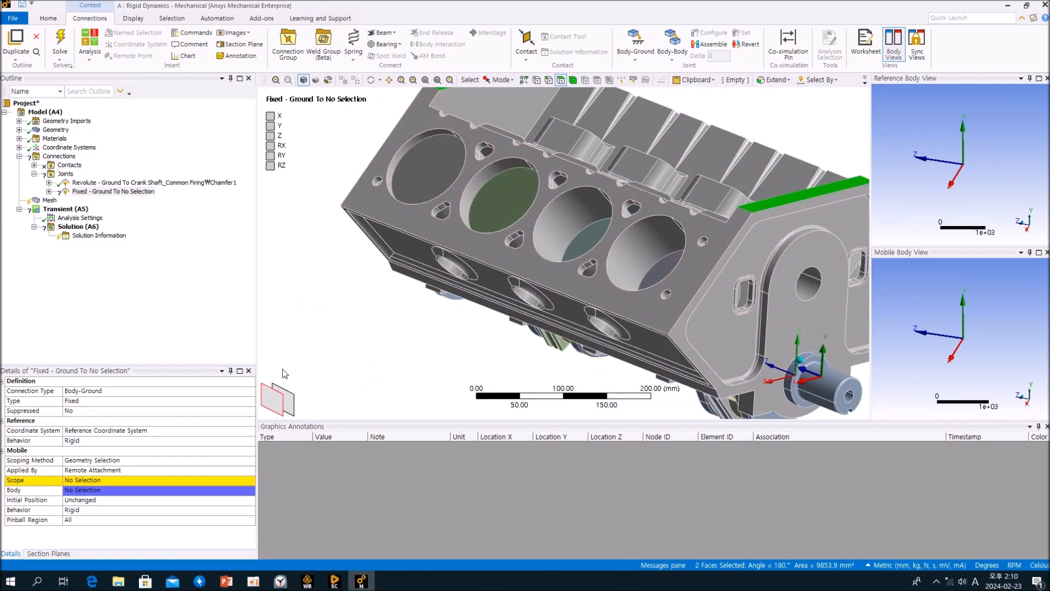
pyautogui.click(85, 482)
pyautogui.click(85, 482)
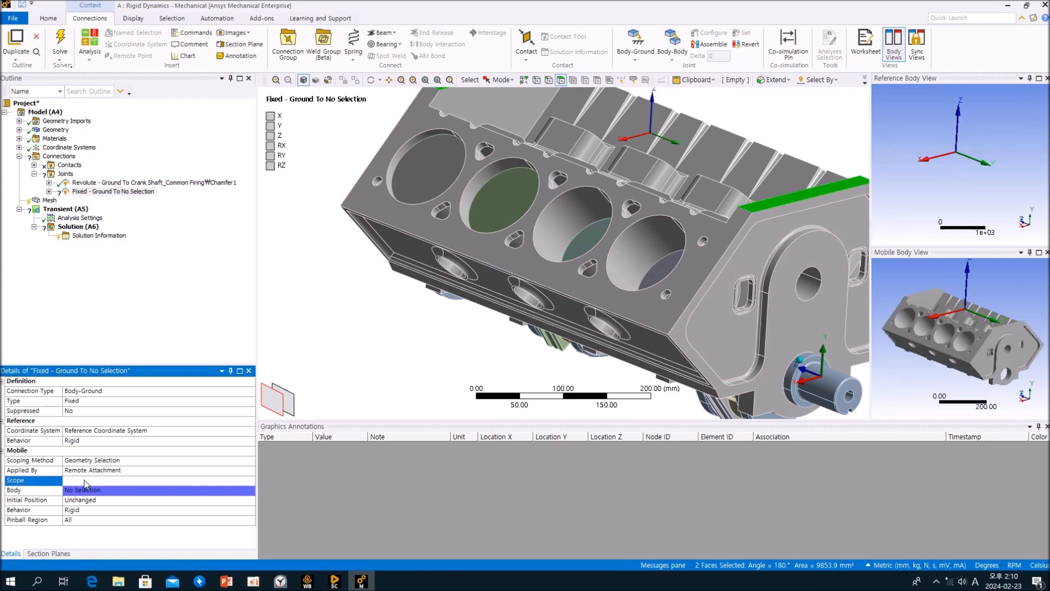
# Orbit around the engine block and select the Joints folder to review both joints.
pyautogui.moveTo(597, 304); pyautogui.dragTo(510, 332, button='middle')
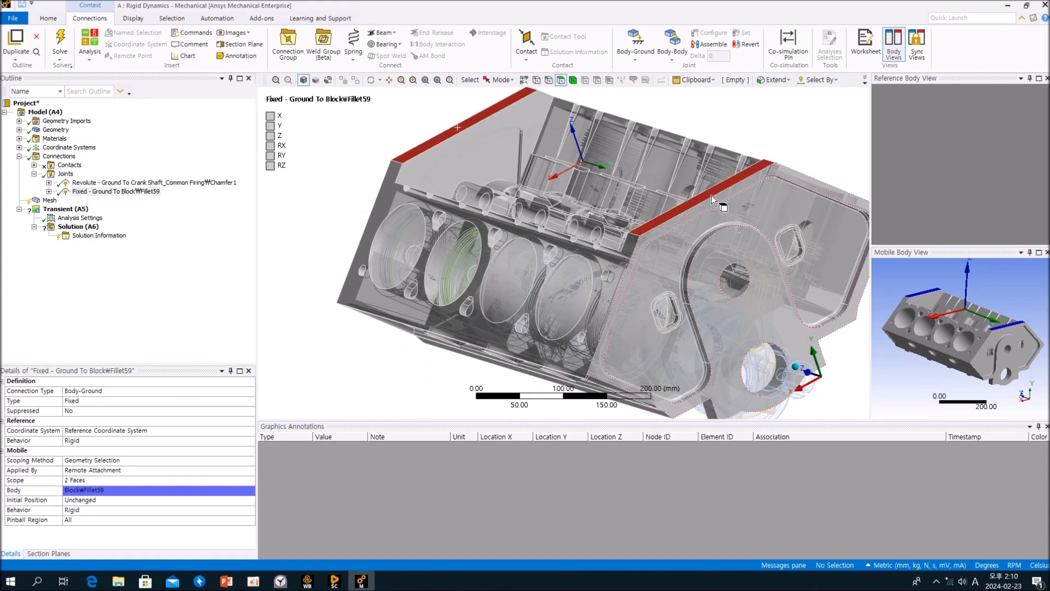
pyautogui.scroll(1, 721, 208)
pyautogui.keyDown('ctrl'); pyautogui.moveTo(721, 207); pyautogui.dragTo(613, 146, button='middle'); pyautogui.keyUp('ctrl')
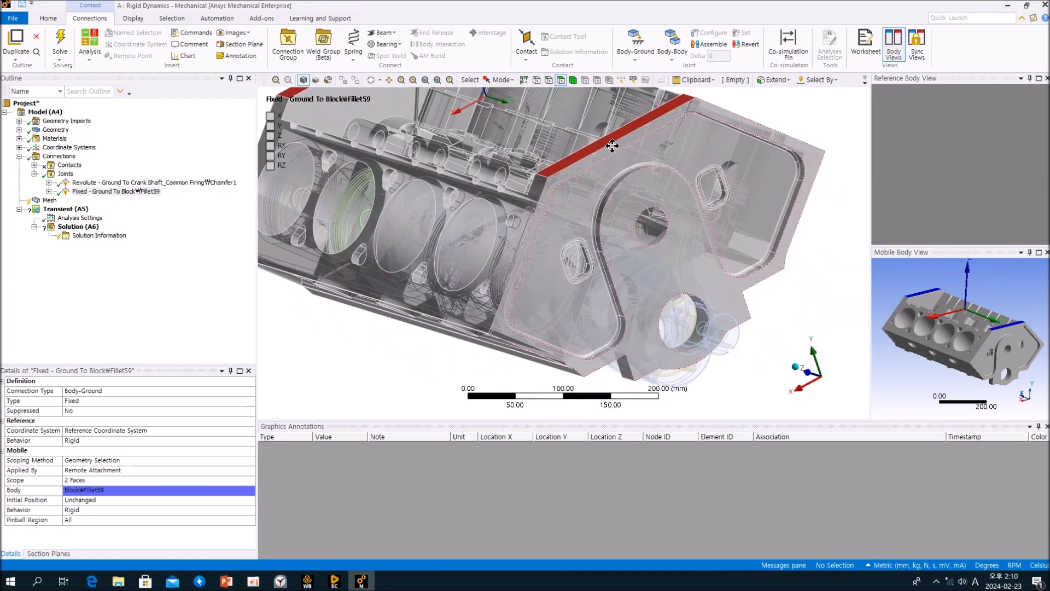
pyautogui.click(65, 174)
pyautogui.click(657, 166)
pyautogui.moveTo(664, 163); pyautogui.dragTo(725, 147, button='middle')
pyautogui.keyDown('ctrl'); pyautogui.moveTo(750, 300); pyautogui.dragTo(775, 246, button='middle'); pyautogui.keyUp('ctrl')
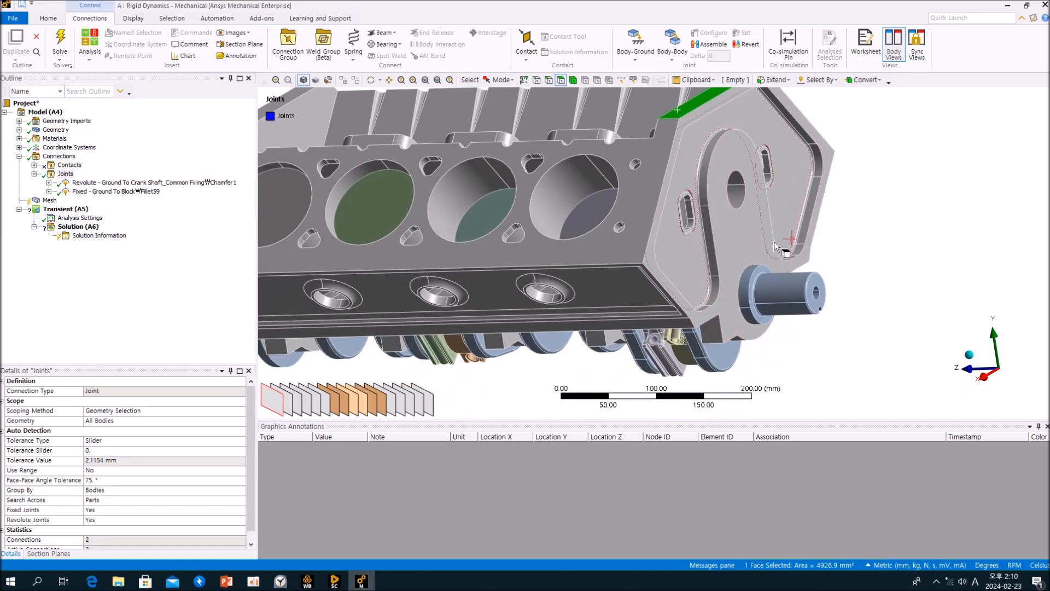
# Inspect the crankshaft's end and zoom into the crankshaft and connecting rods inside the engine block.
pyautogui.click(787, 294)
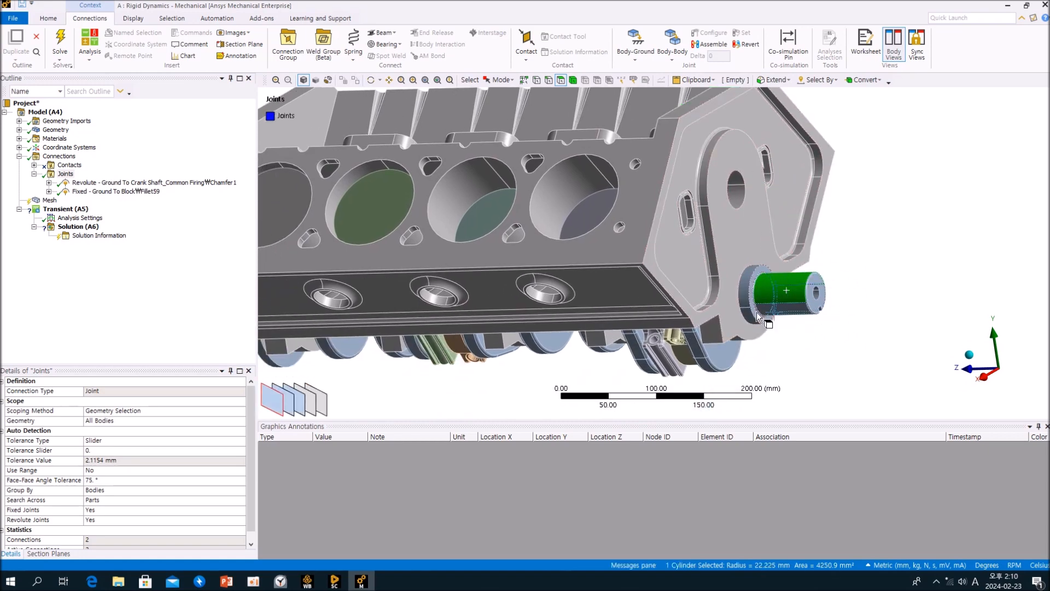
pyautogui.click(827, 327)
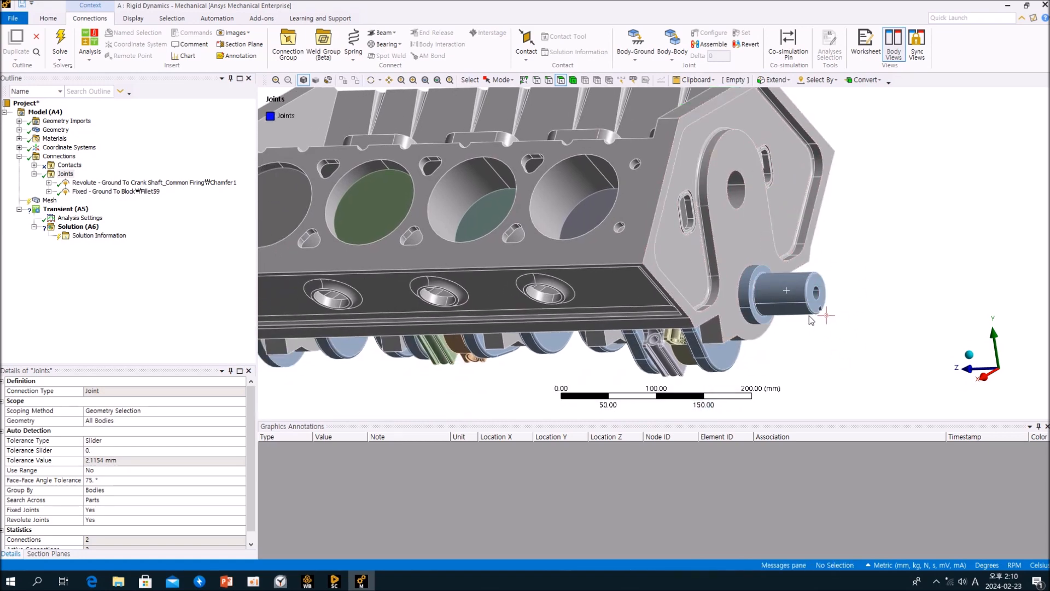
pyautogui.moveTo(809, 317); pyautogui.dragTo(775, 338, button='middle')
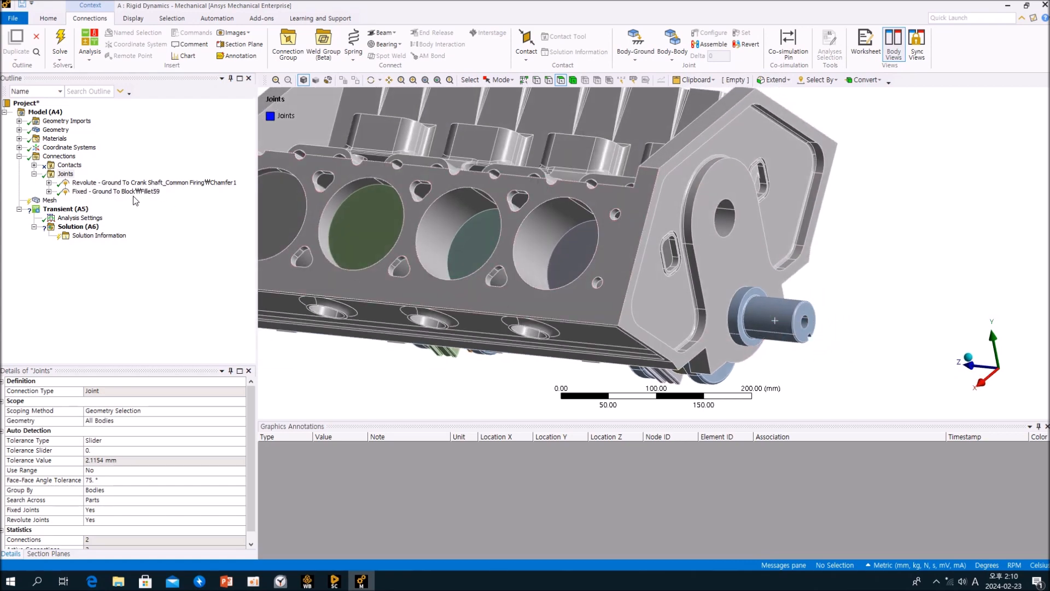
pyautogui.click(66, 209)
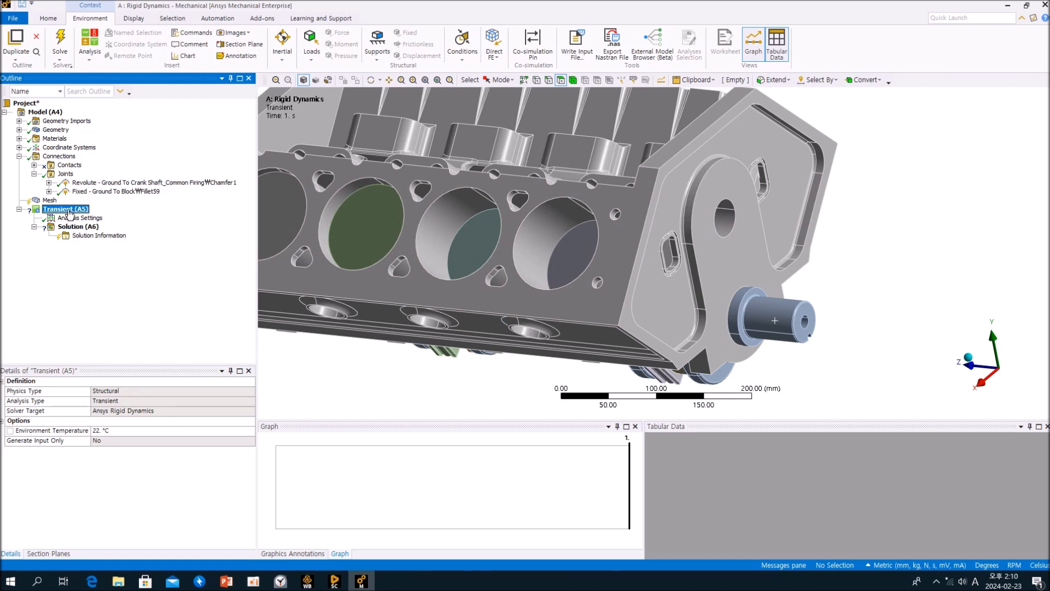
pyautogui.click(65, 175)
pyautogui.moveTo(502, 236); pyautogui.dragTo(465, 237, button='middle')
pyautogui.click(676, 193)
pyautogui.scroll(2, 521, 267)
pyautogui.scroll(-3, 575, 257)
pyautogui.scroll(5, 645, 252)
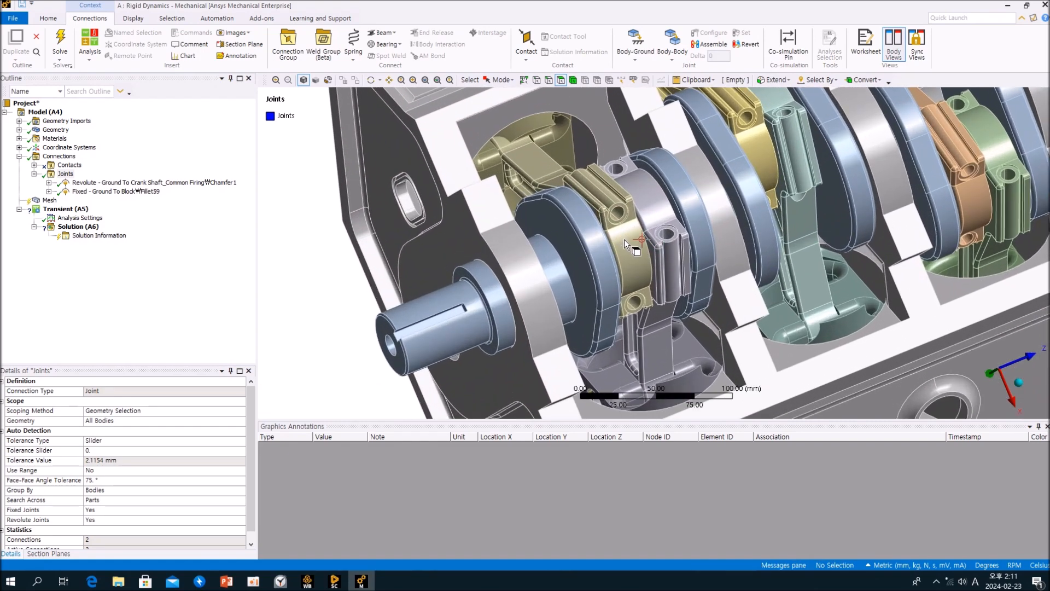
# Select the first connecting rod and the crankshaft bodies to examine how they connect.
pyautogui.click(609, 210)
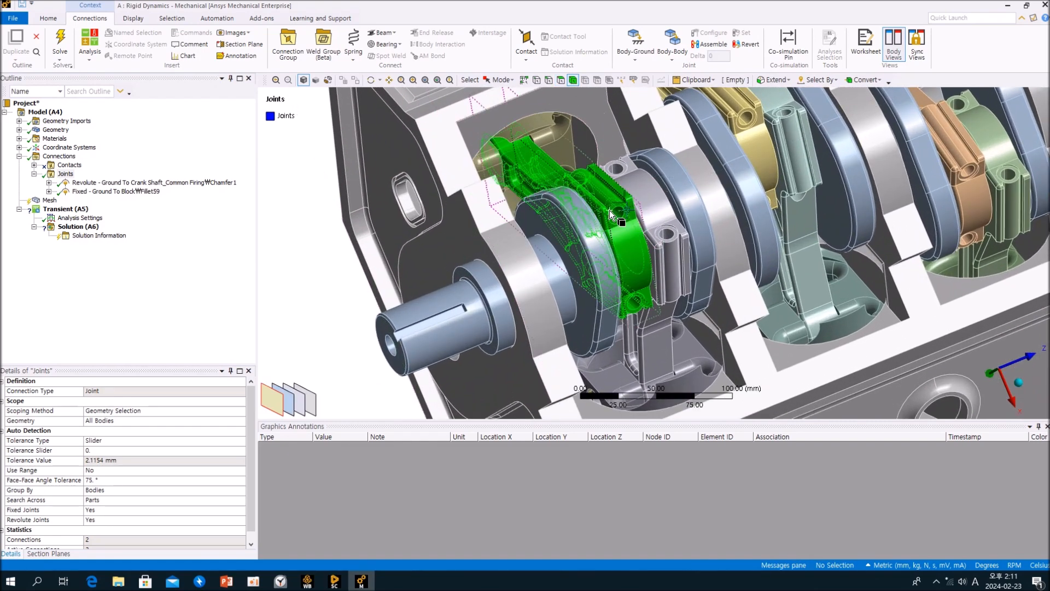
pyautogui.moveTo(609, 210); pyautogui.dragTo(564, 224, button='middle')
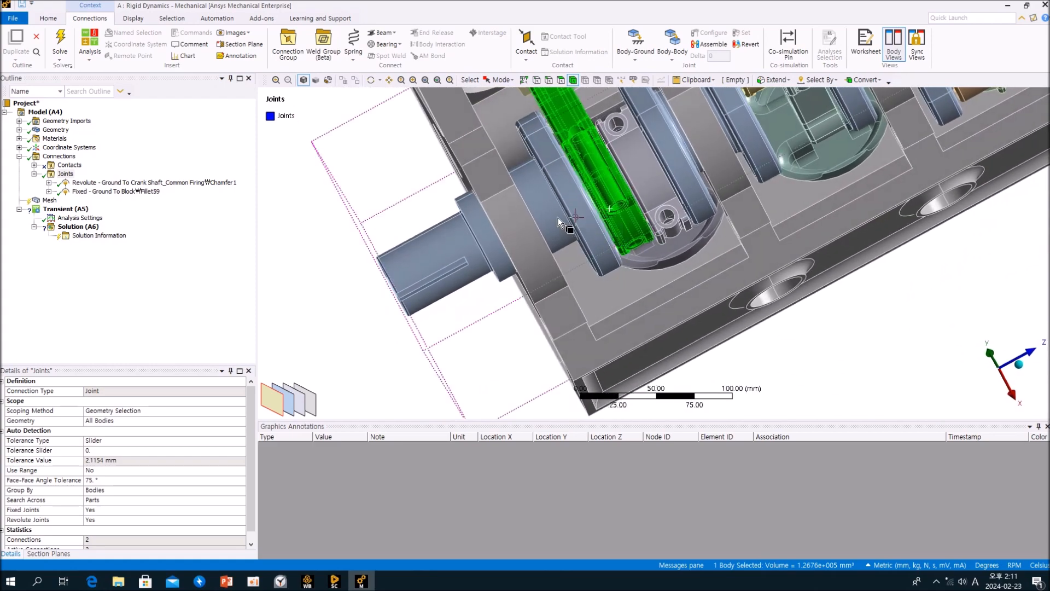
pyautogui.keyDown('ctrl'); pyautogui.click(543, 217); pyautogui.keyUp('ctrl')
pyautogui.moveTo(544, 218); pyautogui.dragTo(569, 213, button='middle')
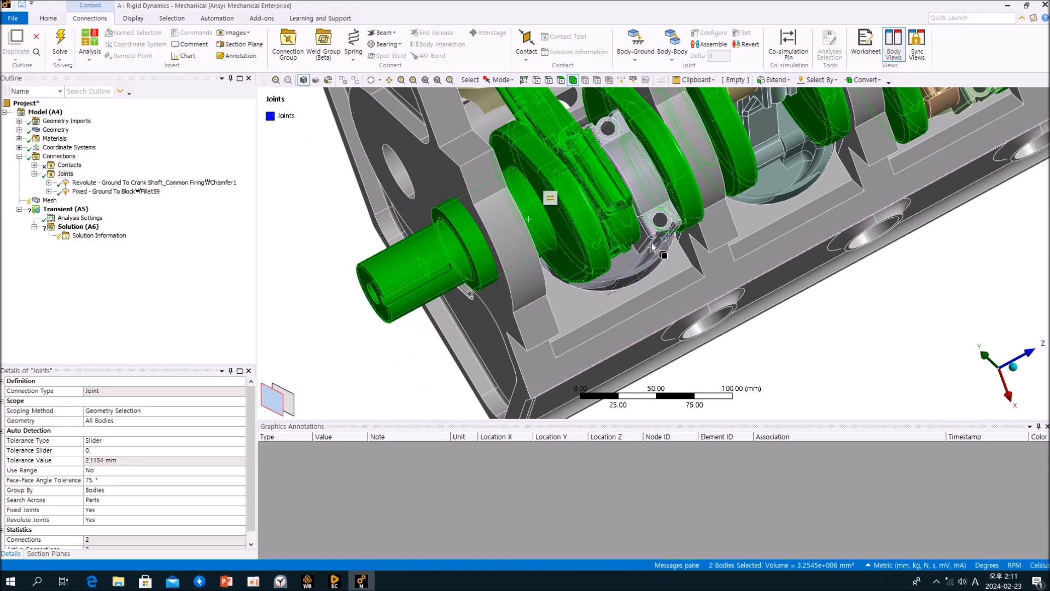
pyautogui.moveTo(604, 230); pyautogui.dragTo(604, 230, button='middle')
pyautogui.moveTo(644, 191); pyautogui.dragTo(644, 191, button='middle')
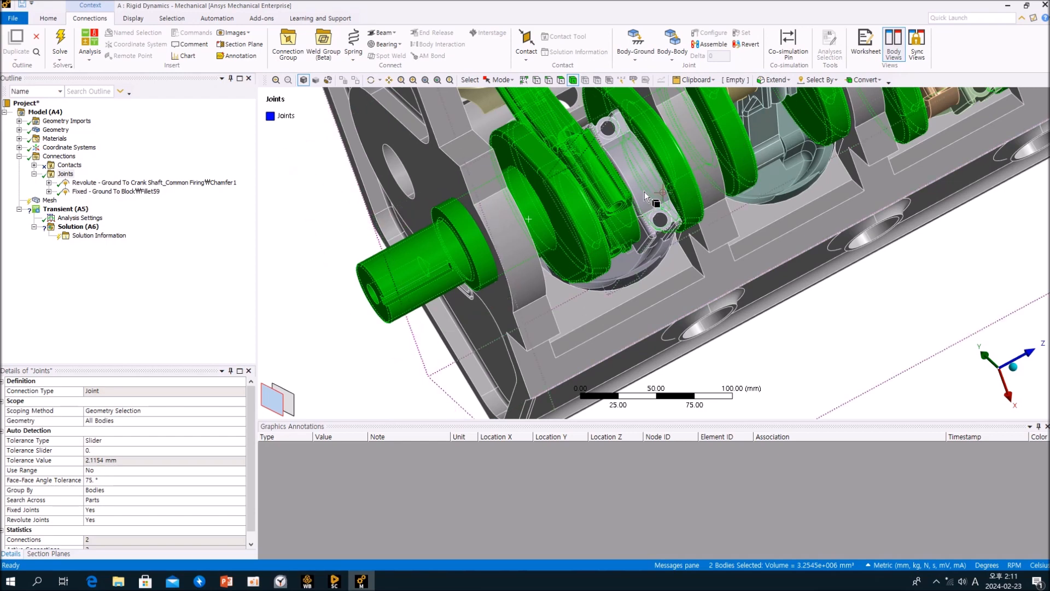
pyautogui.keyDown('ctrl'); pyautogui.click(609, 189); pyautogui.keyUp('ctrl')
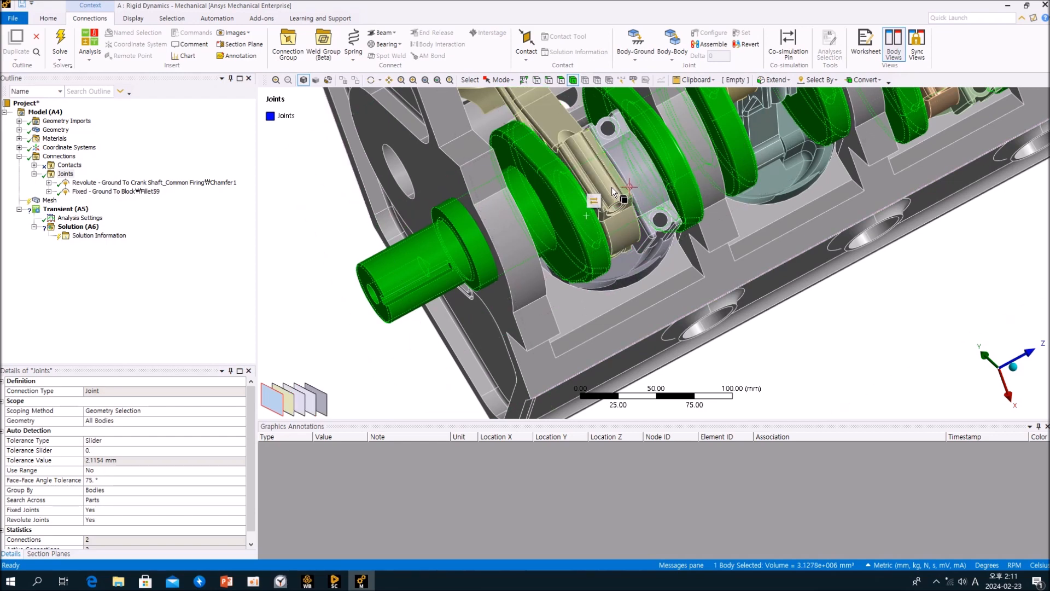
pyautogui.click(332, 239)
pyautogui.scroll(3, 554, 255)
pyautogui.scroll(-3, 565, 254)
pyautogui.moveTo(596, 264)
pyautogui.mouseDown(button='middle')
pyautogui.moveTo(606, 247)
pyautogui.moveTo(591, 267)
pyautogui.mouseUp(button='middle')
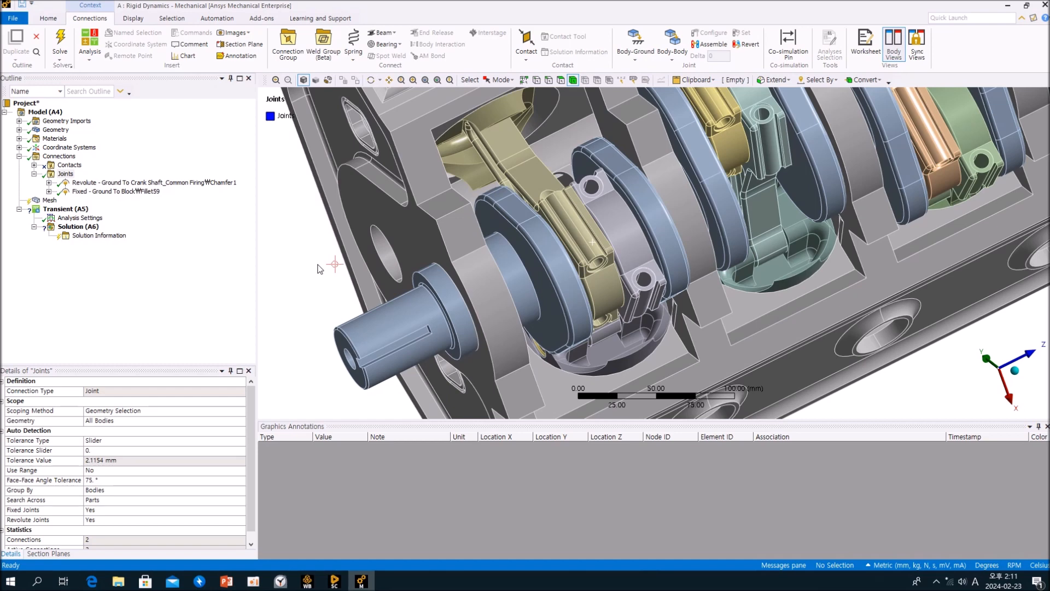
# Insert a Body-Body Revolute joint and hide the first connecting rod.
pyautogui.click(673, 43)
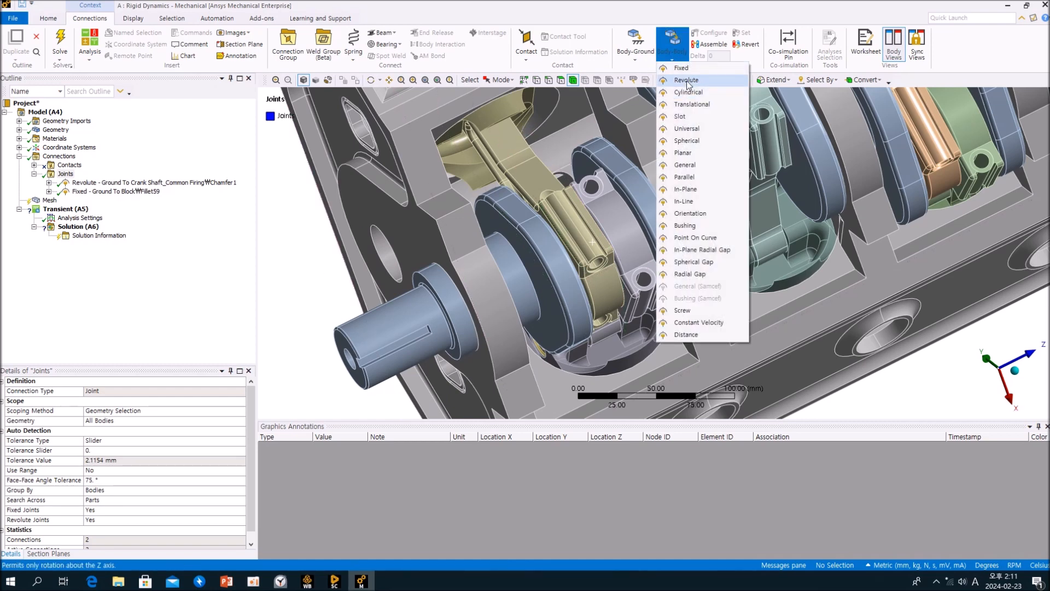
pyautogui.click(684, 80)
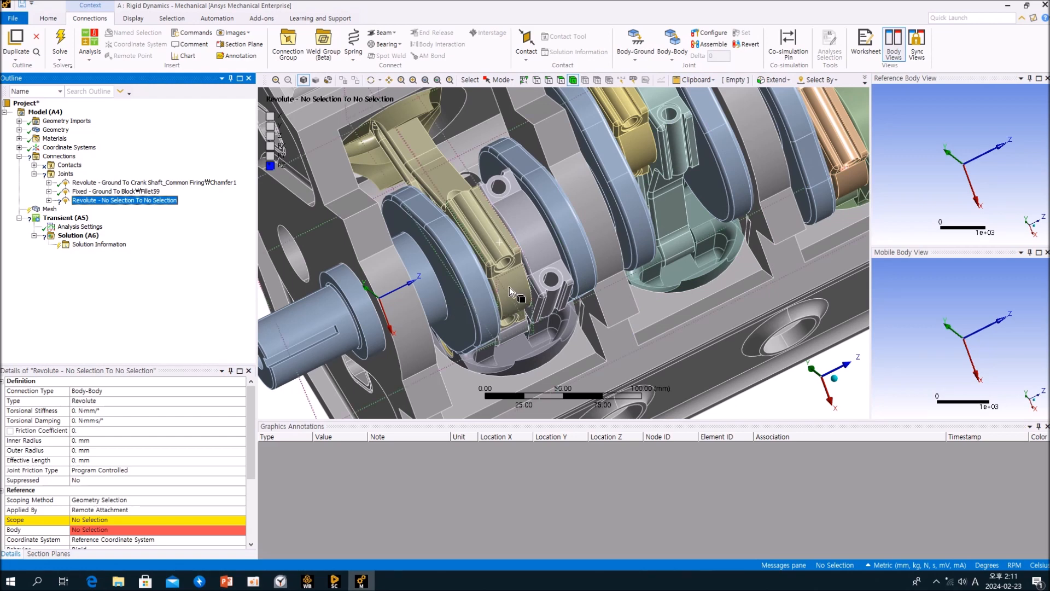
pyautogui.click(510, 287)
pyautogui.rightClick(510, 286)
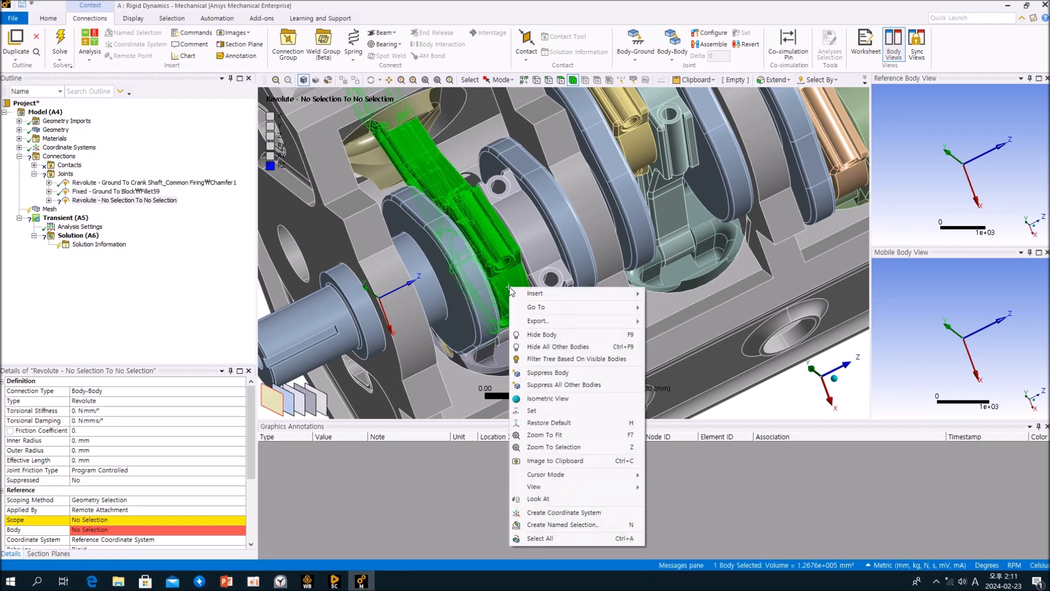
pyautogui.click(541, 335)
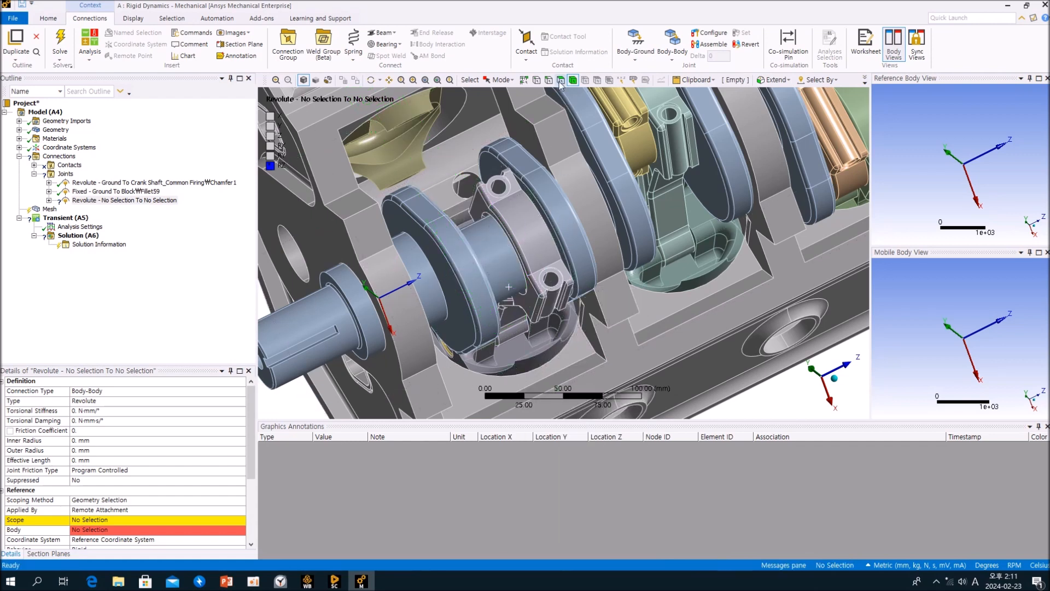
# Set the new joint's reference scope to the two cylindrical crank pin faces under the rod.
pyautogui.click(497, 258)
pyautogui.moveTo(497, 258); pyautogui.dragTo(475, 226, button='middle')
pyautogui.scroll(1, 475, 226)
pyautogui.keyDown('ctrl'); pyautogui.click(451, 203); pyautogui.keyUp('ctrl')
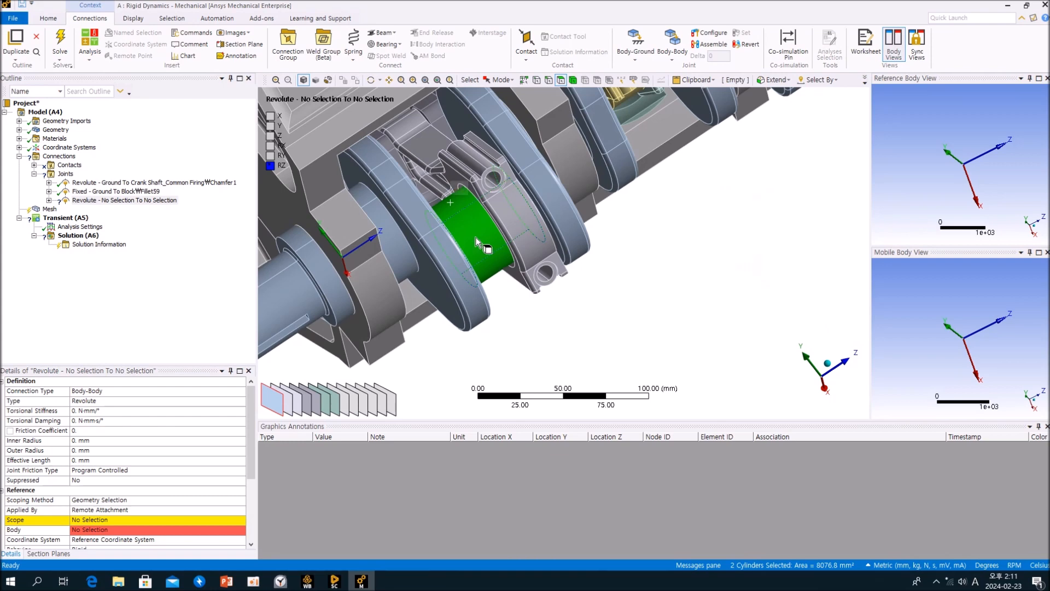
pyautogui.click(104, 522)
pyautogui.click(88, 520)
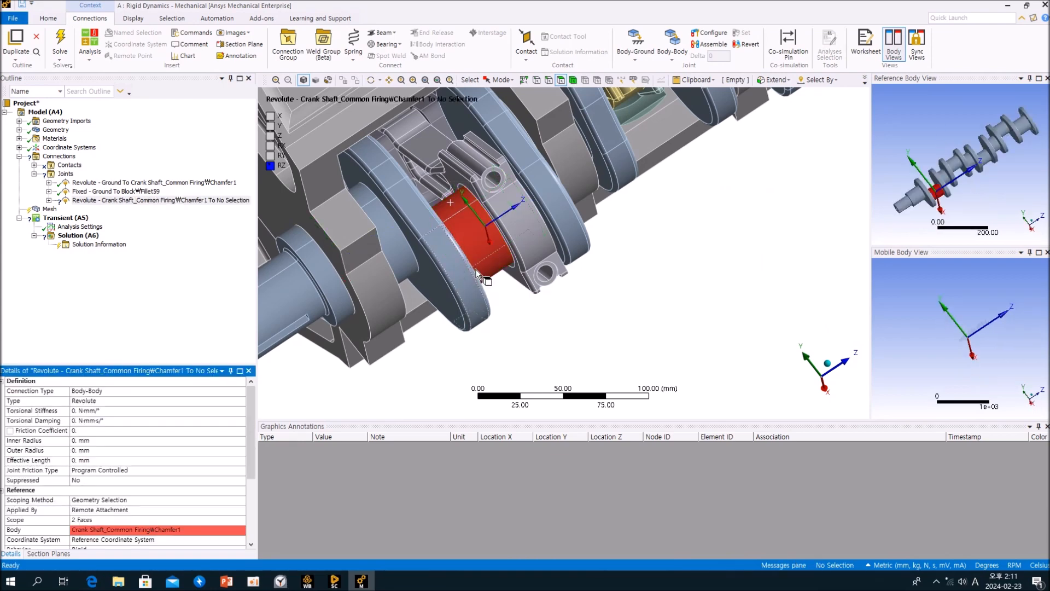
# Show all bodies, hide the crankshaft, and set the joint's mobile scope to the connecting rod's two bore faces.
pyautogui.rightClick(646, 244)
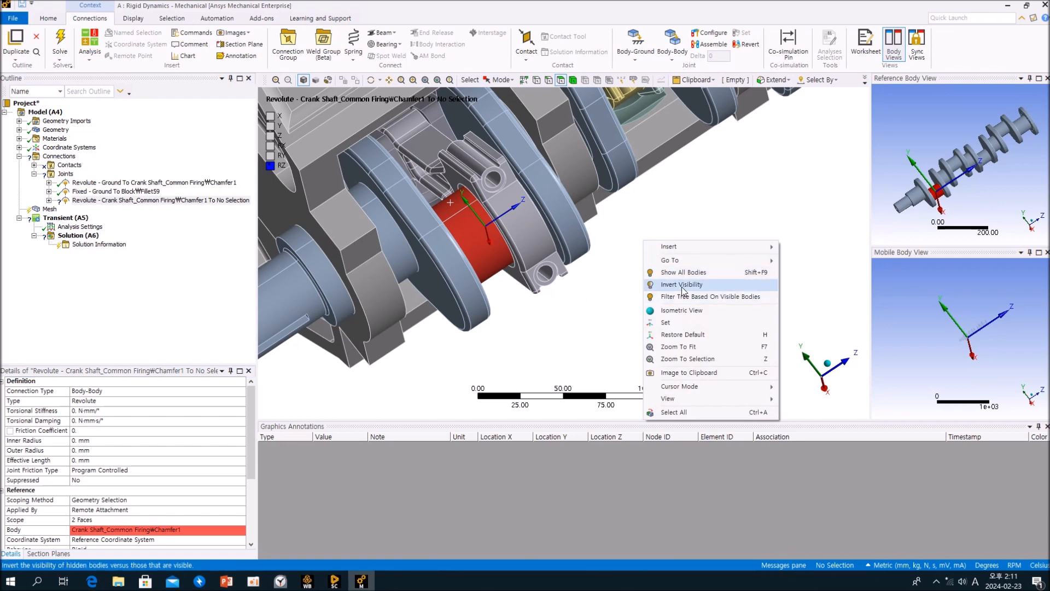
pyautogui.click(678, 272)
pyautogui.rightClick(452, 263)
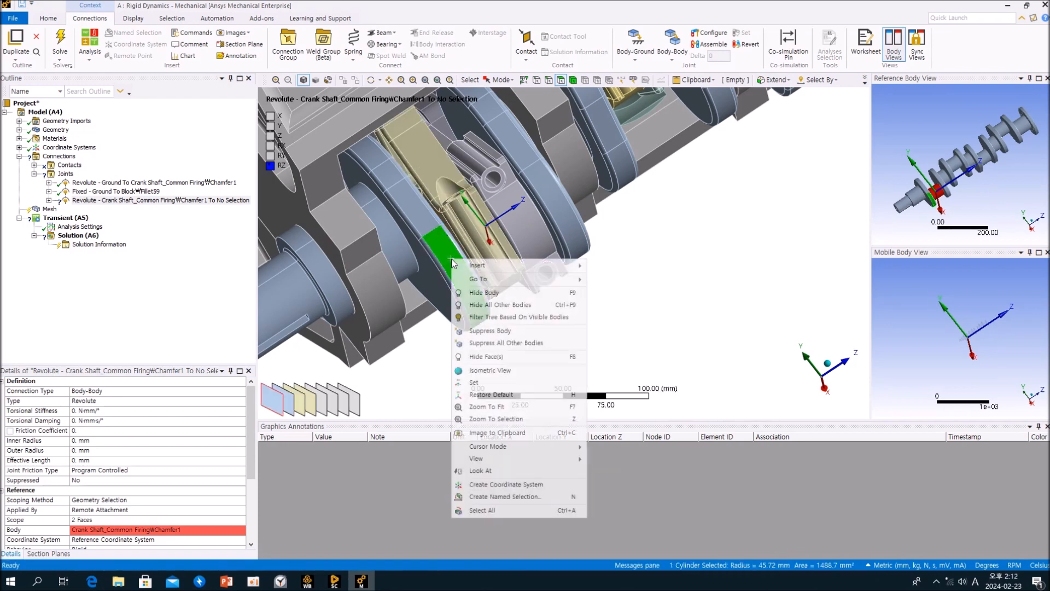
pyautogui.click(477, 300)
pyautogui.moveTo(476, 297); pyautogui.dragTo(492, 254, button='middle')
pyautogui.click(434, 240)
pyautogui.keyDown('ctrl'); pyautogui.click(452, 281); pyautogui.keyUp('ctrl')
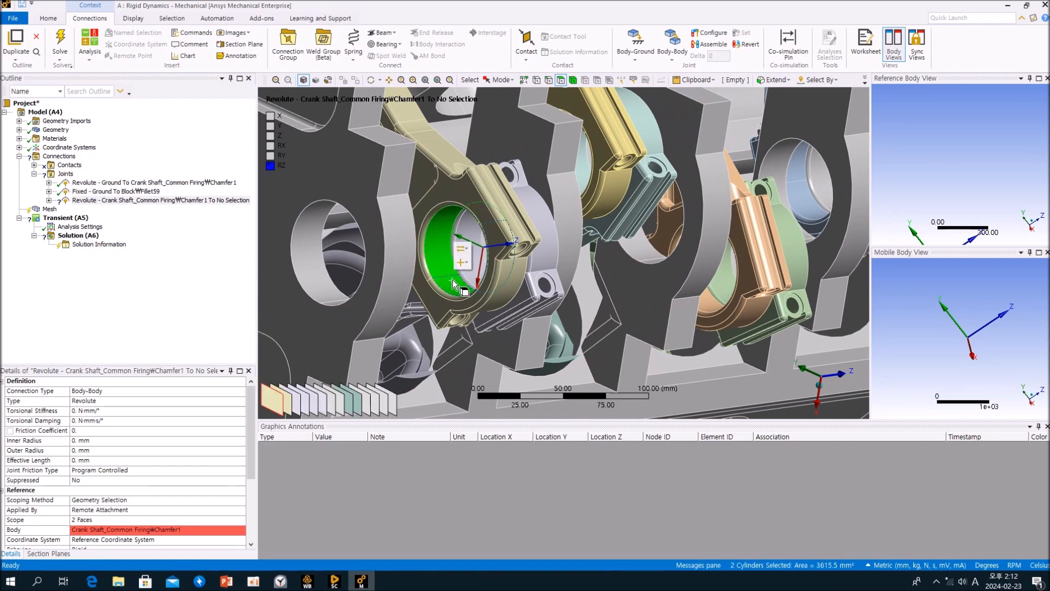
pyautogui.scroll(-4, 191, 441)
pyautogui.click(99, 490)
pyautogui.click(84, 490)
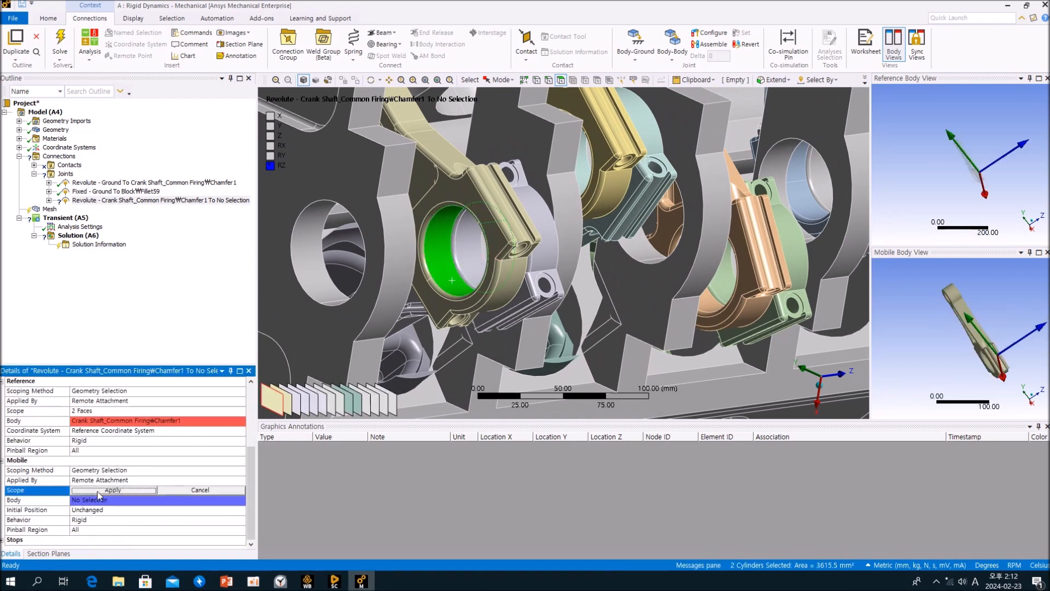
# Orbit around the crankshaft and compare the ground revolute joint with the new rod joint.
pyautogui.scroll(-6, 500, 290)
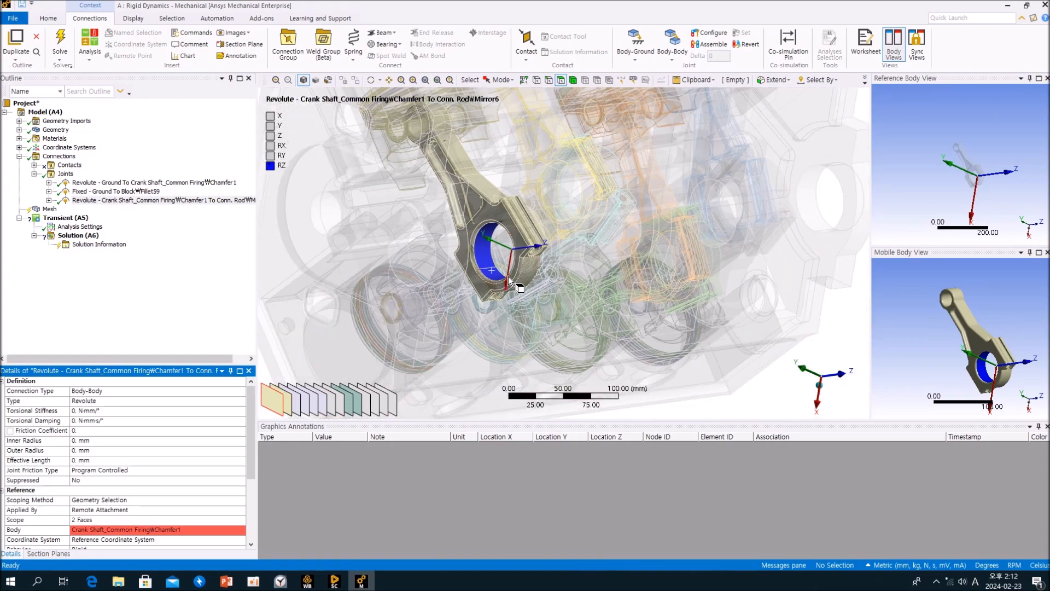
pyautogui.moveTo(509, 273); pyautogui.dragTo(496, 316, button='middle')
pyautogui.rightClick(595, 273)
pyautogui.click(645, 307)
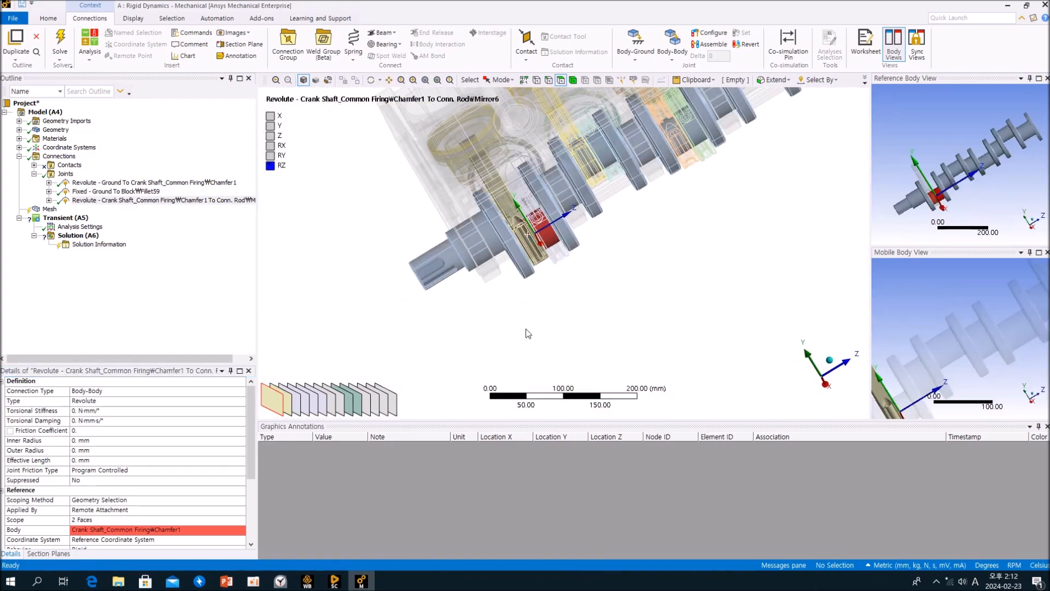
pyautogui.moveTo(559, 290); pyautogui.dragTo(620, 318, button='middle')
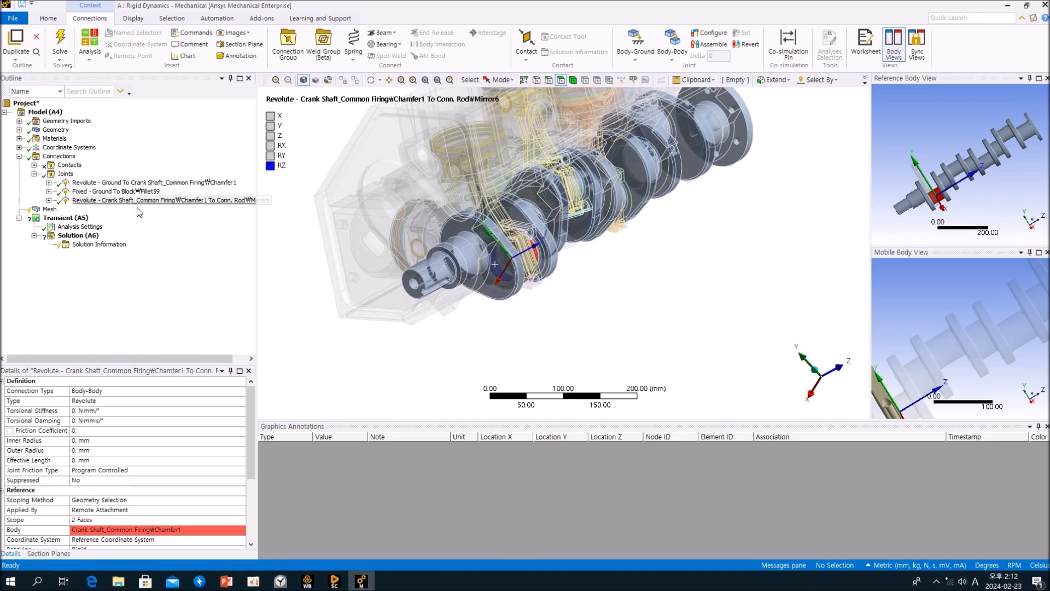
pyautogui.click(120, 183)
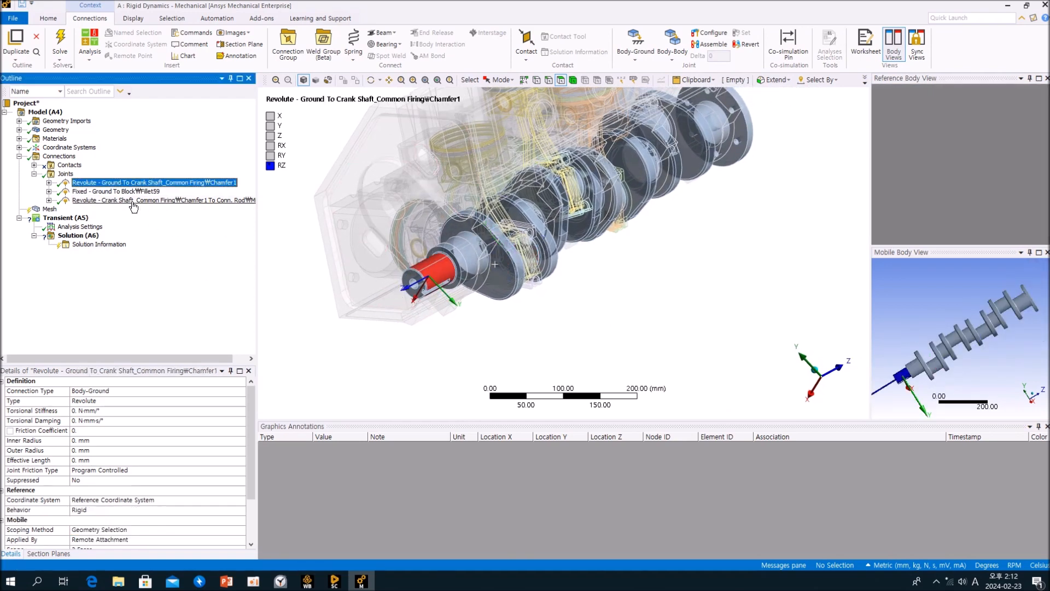
pyautogui.click(131, 200)
pyautogui.moveTo(519, 258); pyautogui.dragTo(436, 253, button='middle')
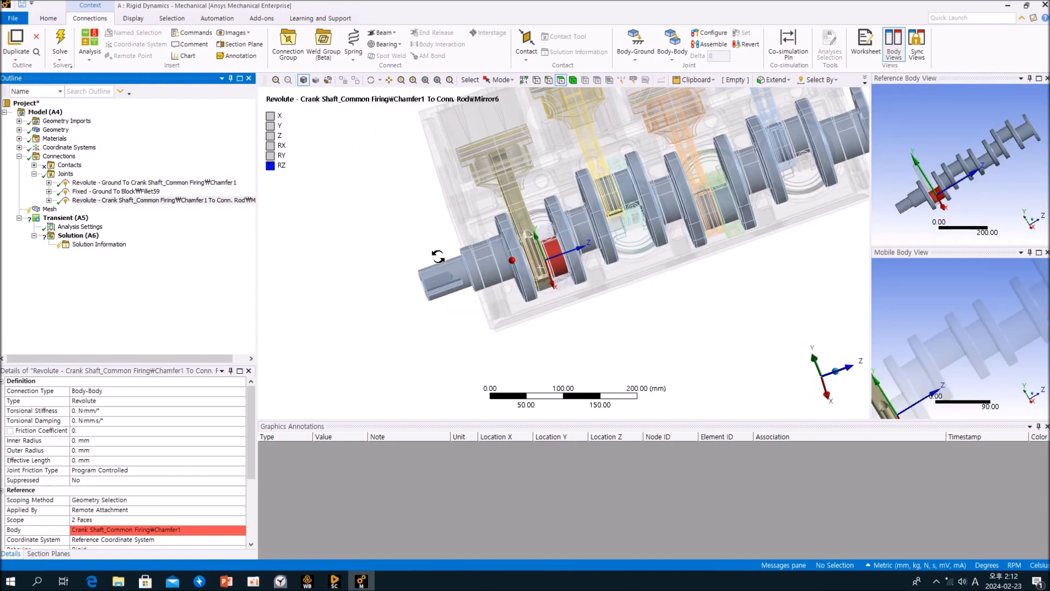
pyautogui.moveTo(534, 248); pyautogui.dragTo(558, 273, button='middle')
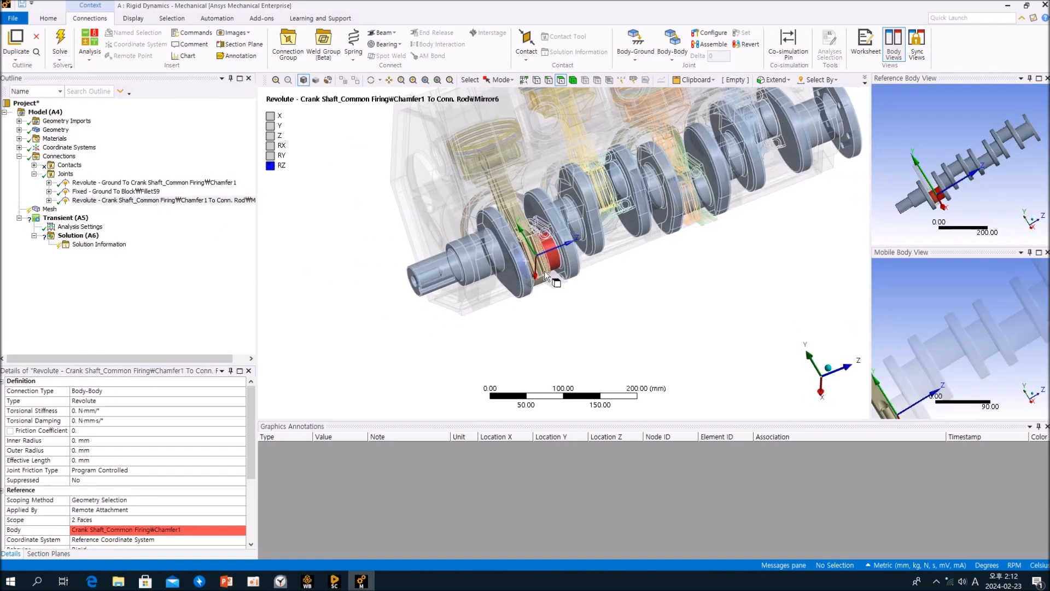
pyautogui.click(191, 287)
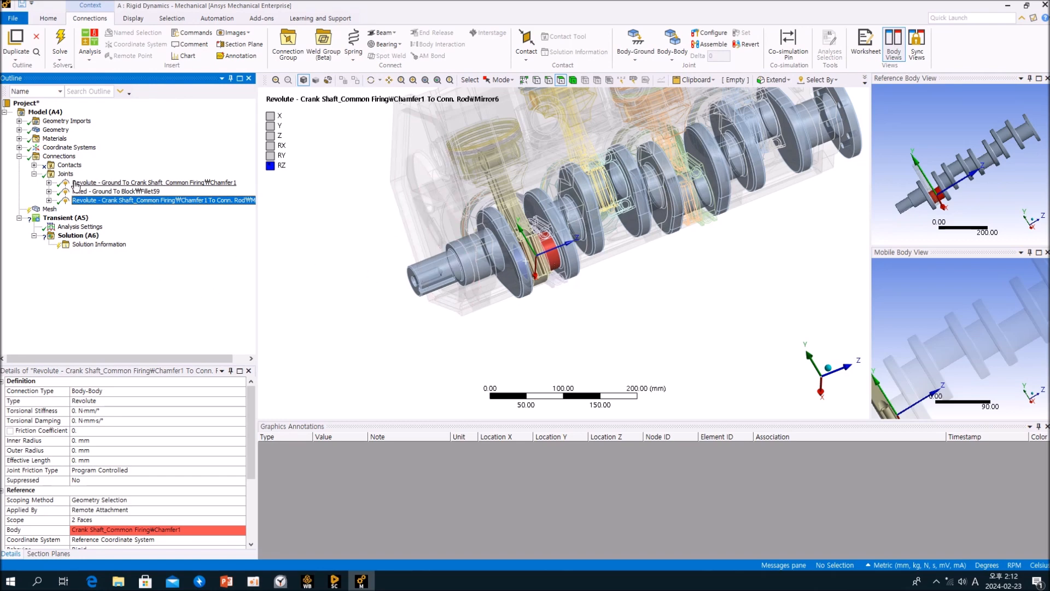
pyautogui.click(76, 183)
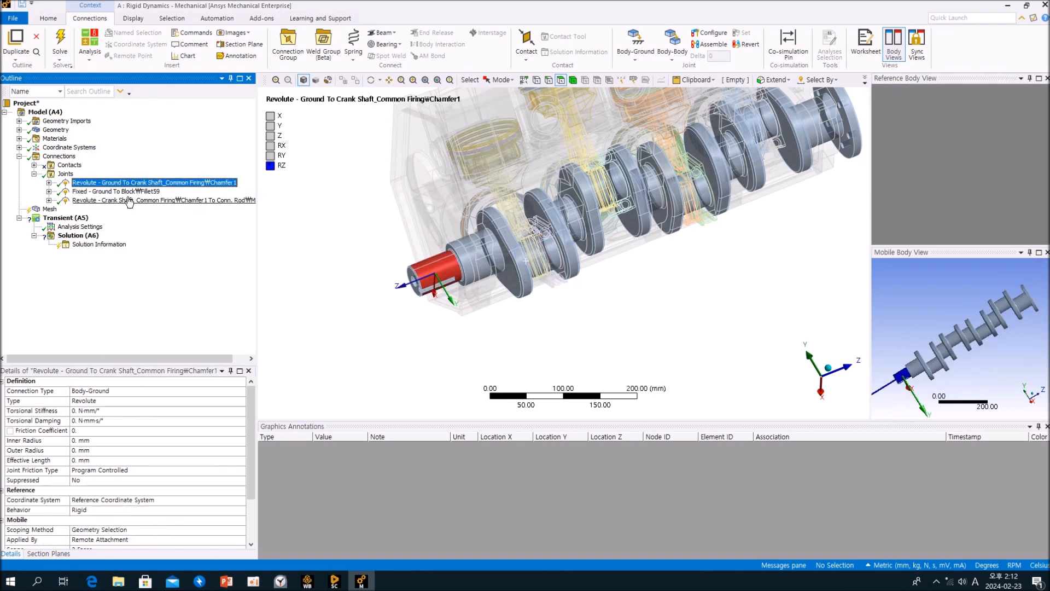
# Use Configure on the ground revolute joint to rotate the crankshaft, then exit Configure.
pyautogui.click(709, 33)
pyautogui.moveTo(485, 323); pyautogui.dragTo(634, 323, button='middle')
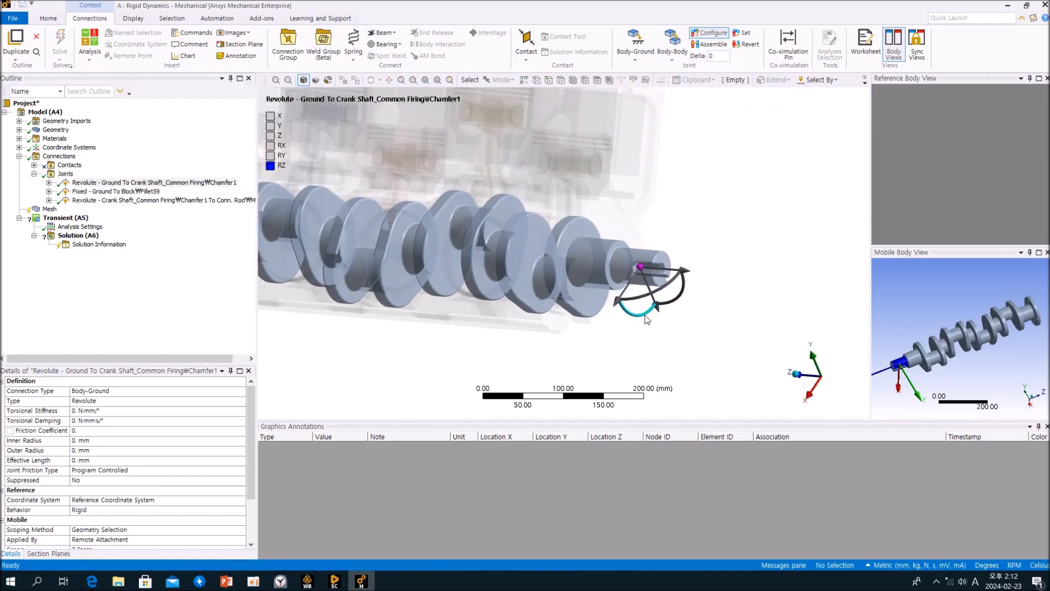
pyautogui.moveTo(646, 314); pyautogui.dragTo(644, 242)
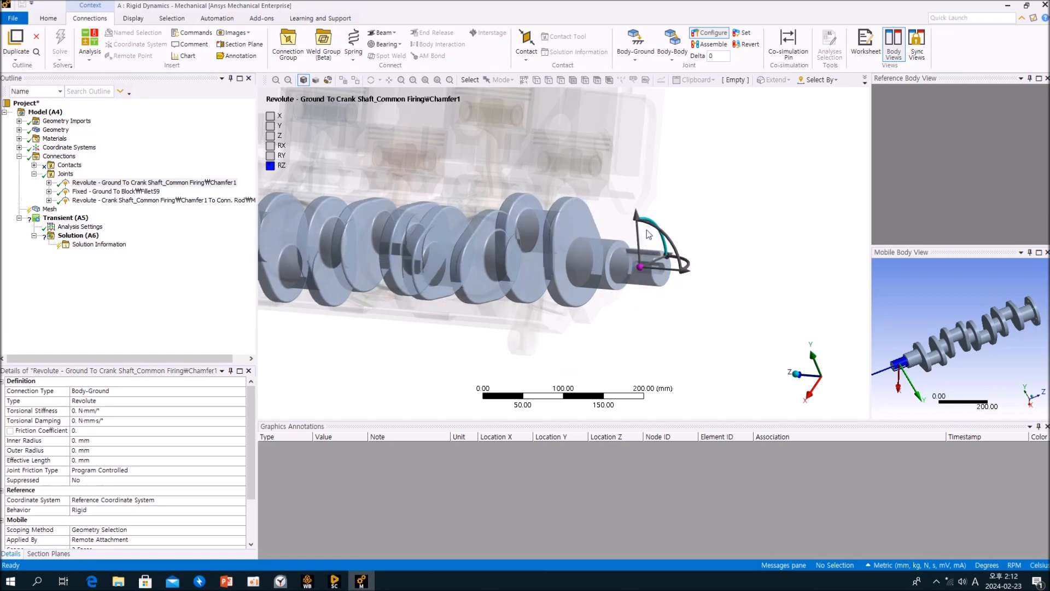
pyautogui.moveTo(647, 224); pyautogui.dragTo(659, 254)
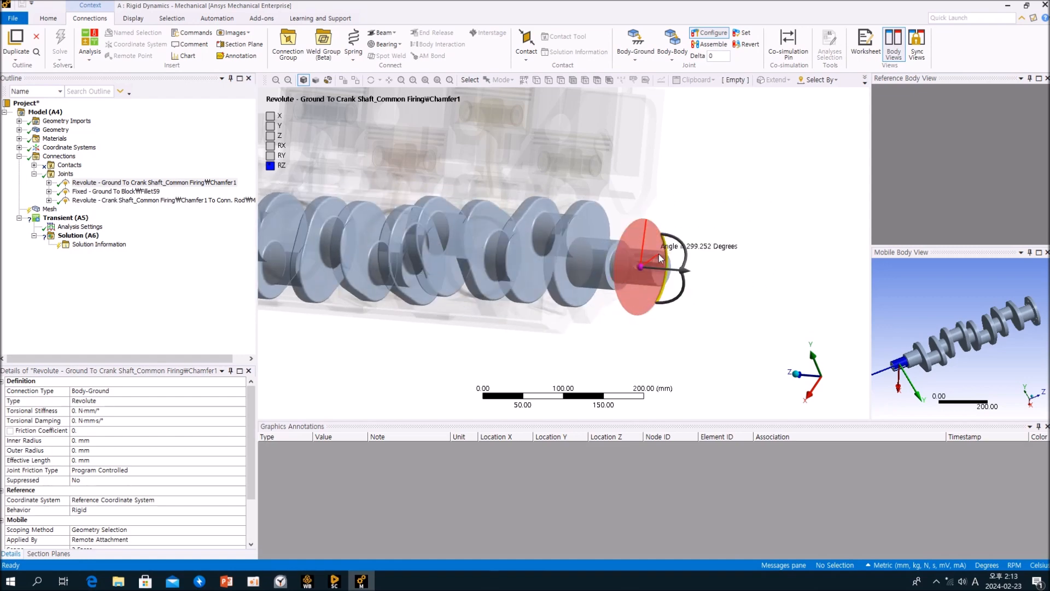
pyautogui.click(713, 34)
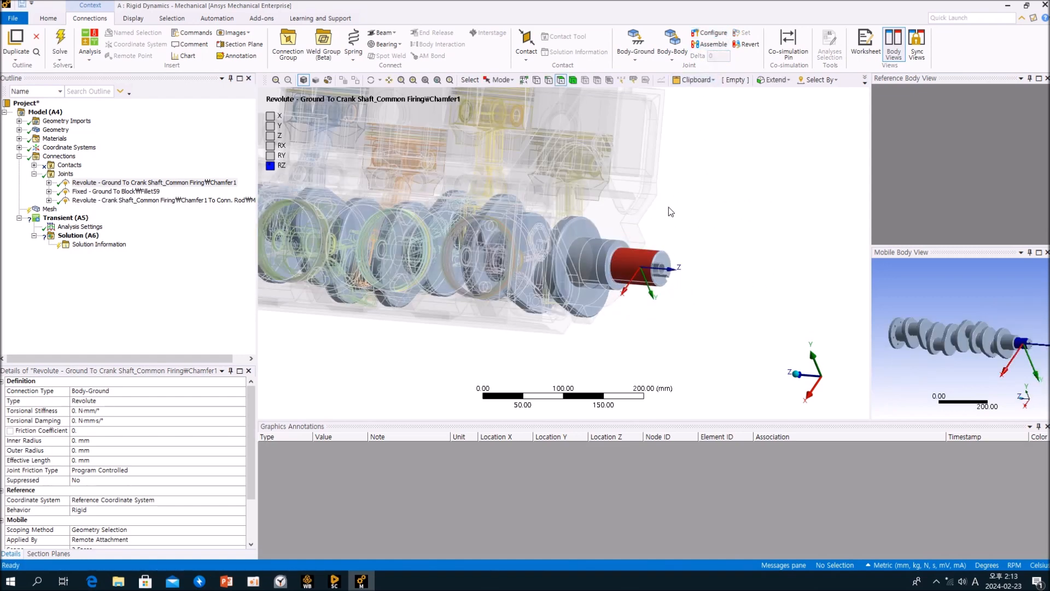
# Select the Joints folder and show all bodies again.
pyautogui.click(170, 234)
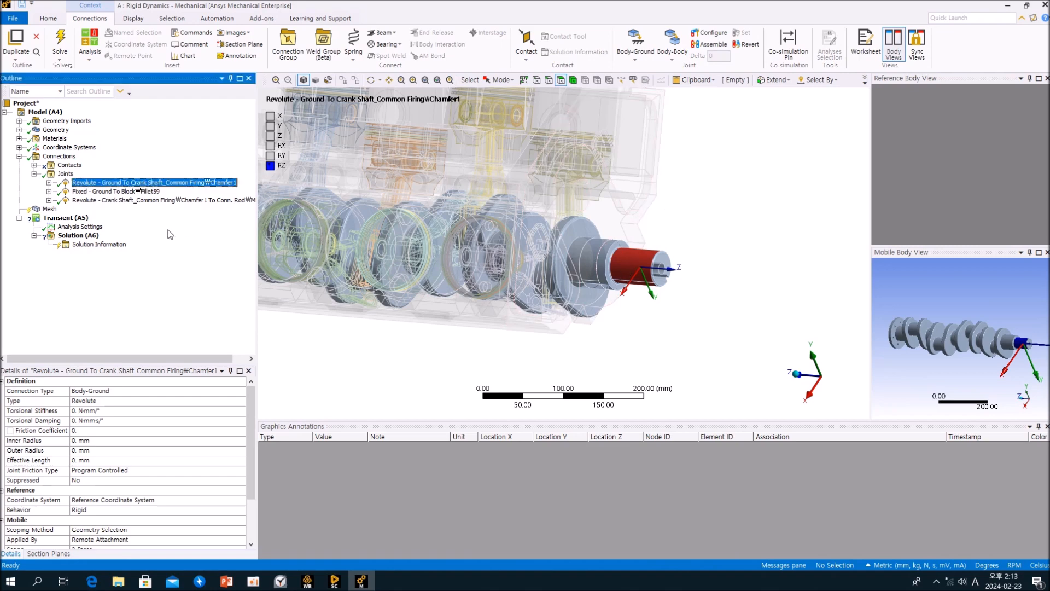
pyautogui.click(65, 174)
pyautogui.rightClick(691, 225)
pyautogui.click(710, 267)
pyautogui.moveTo(711, 269); pyautogui.dragTo(689, 231, button='middle')
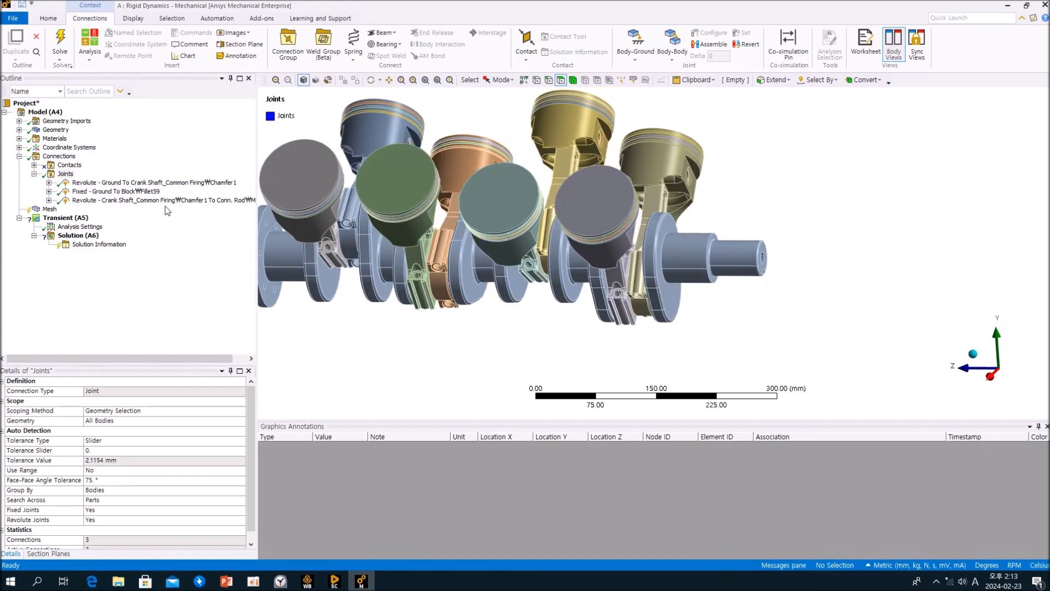
# Inspect the crankshaft-to-connecting-rod revolute joint and orbit around the rods and pistons.
pyautogui.click(66, 174)
pyautogui.click(138, 200)
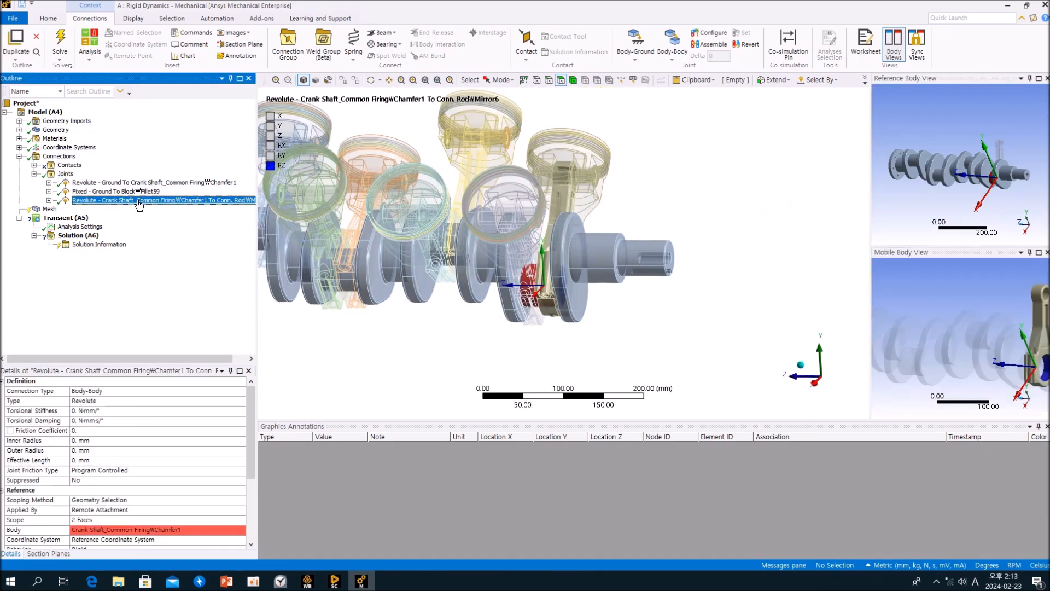
pyautogui.click(58, 177)
pyautogui.moveTo(618, 203); pyautogui.dragTo(641, 216, button='middle')
pyautogui.scroll(-3, 633, 219)
pyautogui.scroll(6, 634, 218)
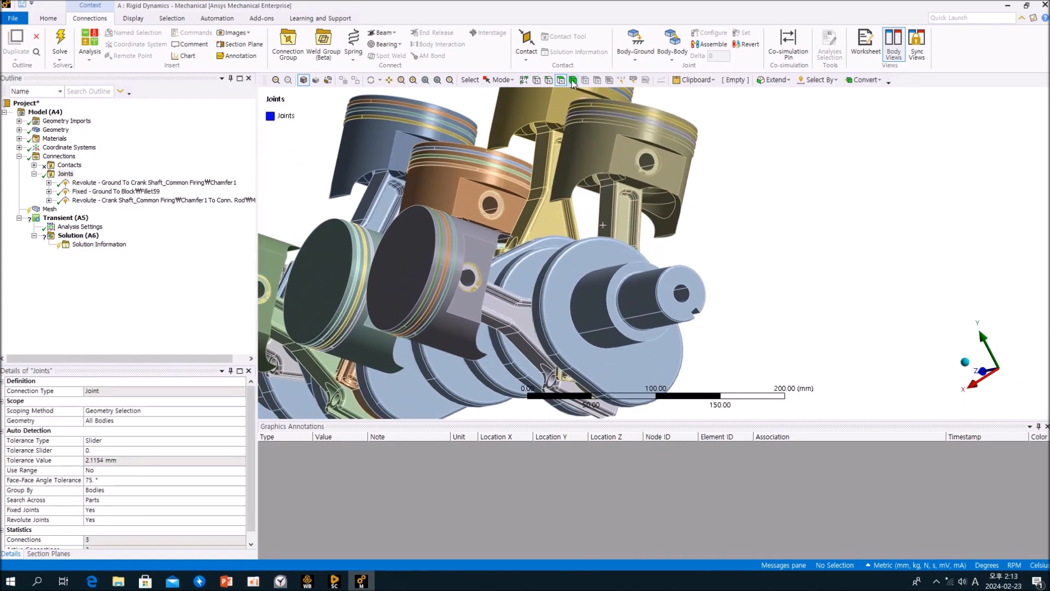
pyautogui.click(629, 221)
pyautogui.moveTo(629, 221); pyautogui.dragTo(619, 279, button='middle')
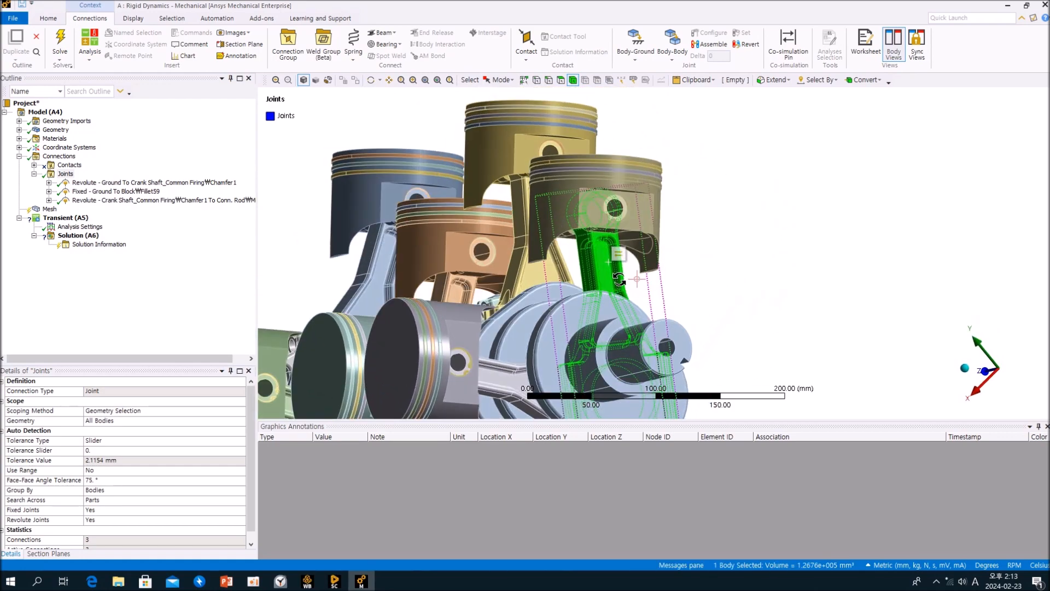
pyautogui.keyDown('ctrl'); pyautogui.click(618, 213); pyautogui.keyUp('ctrl')
pyautogui.moveTo(618, 212); pyautogui.dragTo(634, 234, button='middle')
pyautogui.click(726, 250)
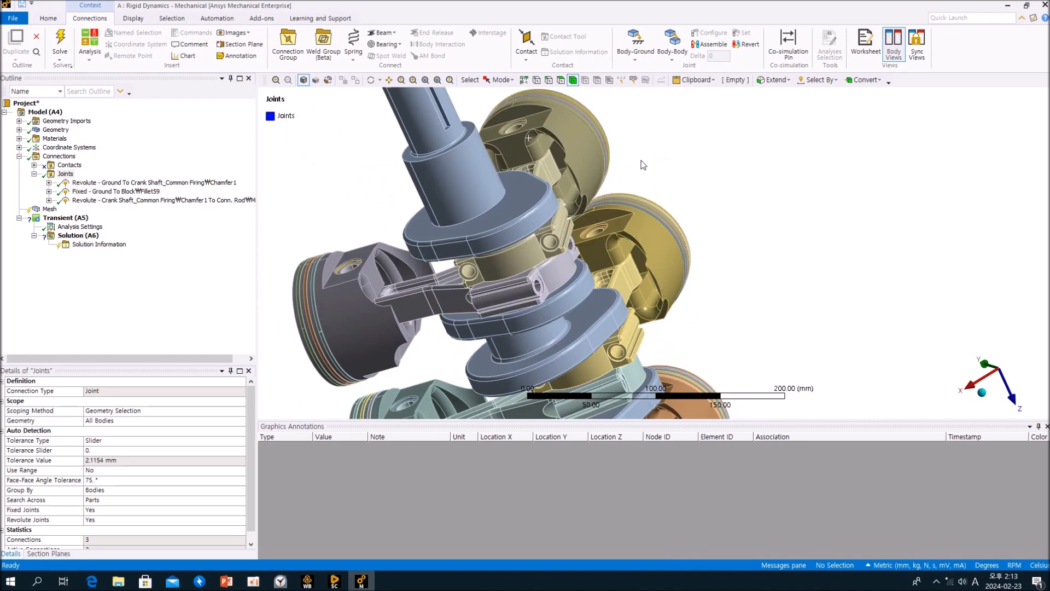
pyautogui.scroll(3, 692, 202)
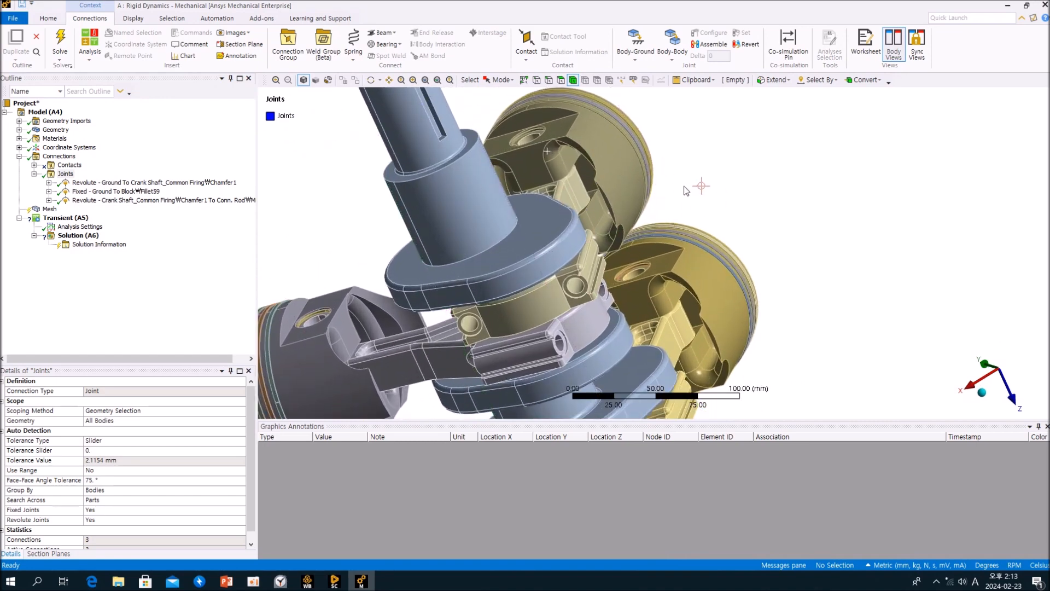
# Insert a new body-to-body Revolute joint and hide the connecting rod covering the piston pin.
pyautogui.click(672, 60)
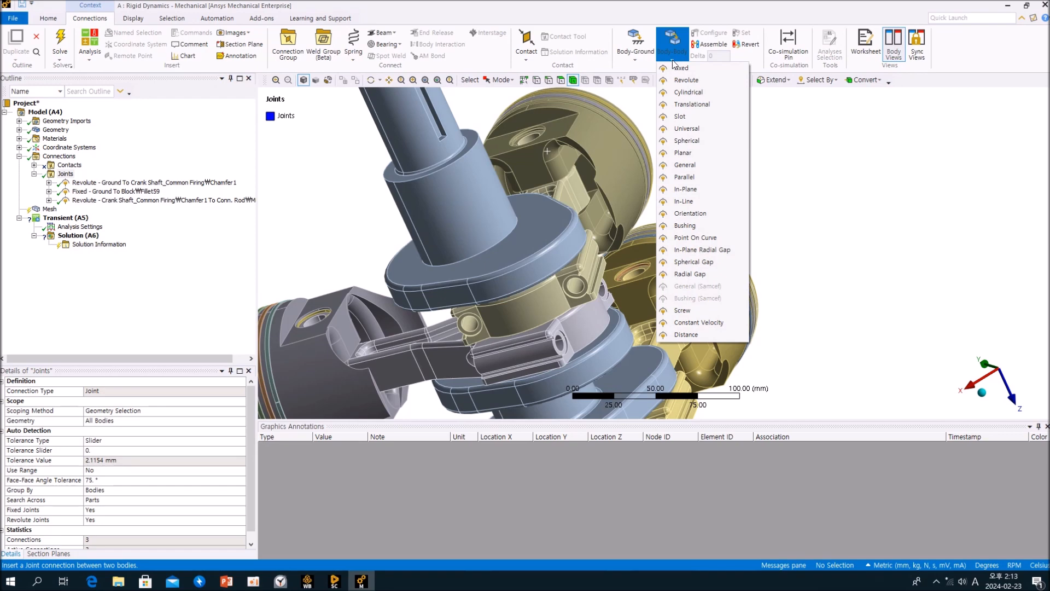
pyautogui.click(684, 80)
pyautogui.moveTo(630, 168); pyautogui.dragTo(494, 215, button='middle')
pyautogui.click(470, 215)
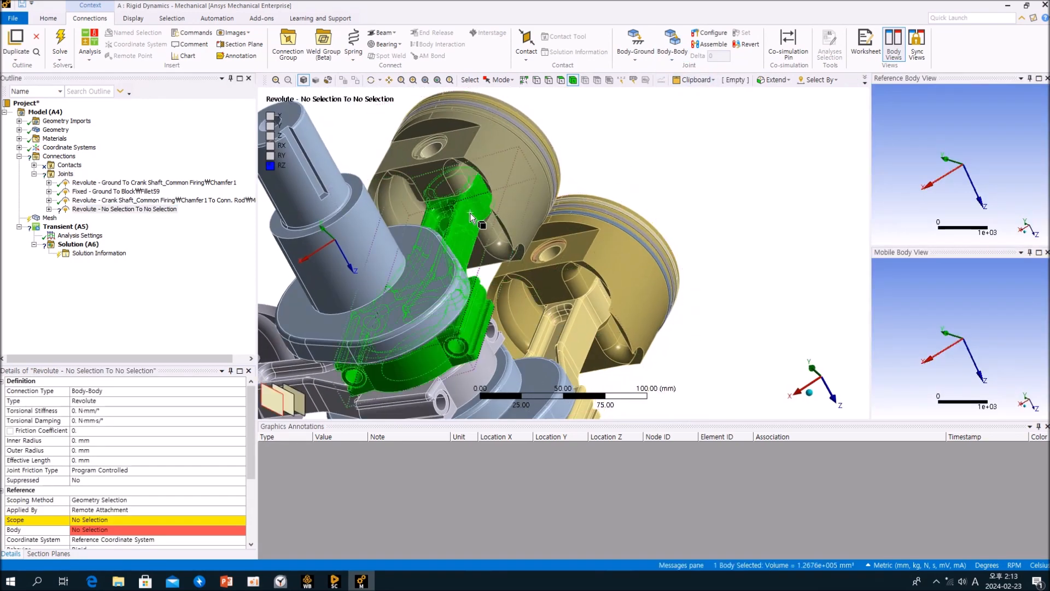
pyautogui.rightClick(471, 215)
pyautogui.click(492, 261)
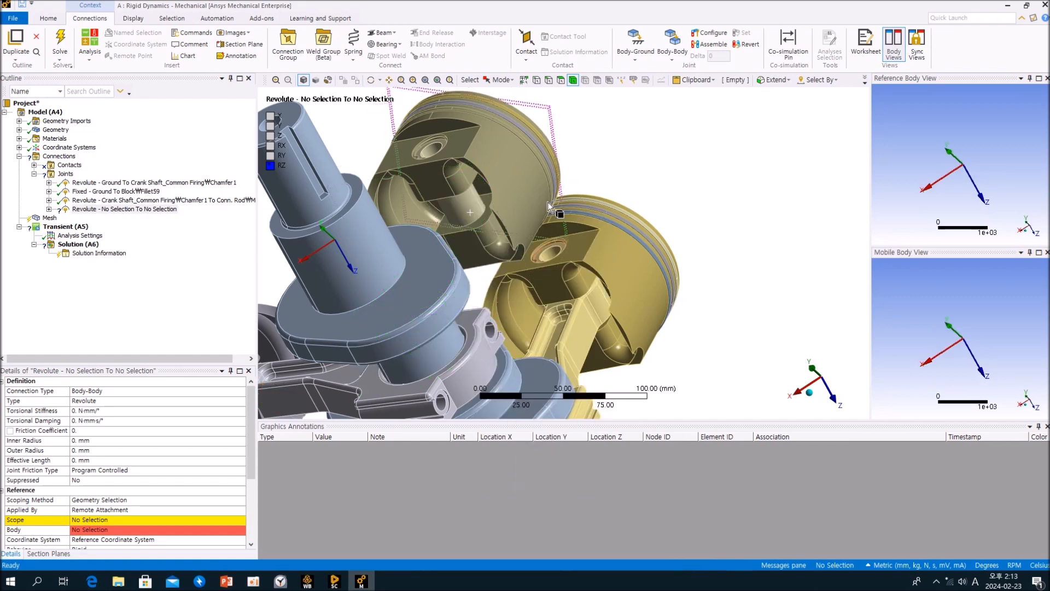
# Set the new joint's reference scope to the piston pin's two cylindrical faces.
pyautogui.click(476, 199)
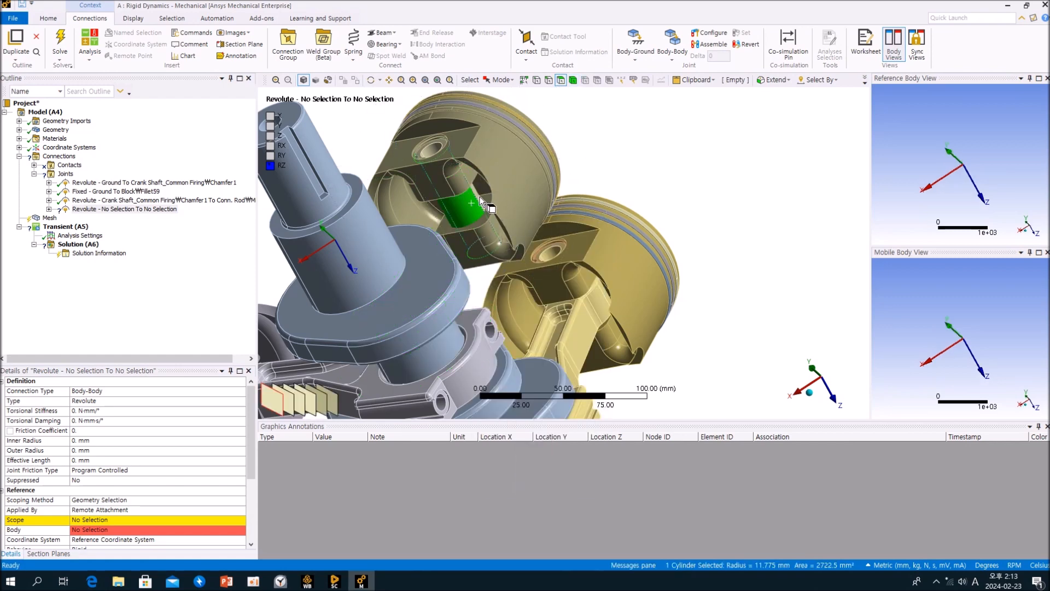
pyautogui.keyDown('ctrl'); pyautogui.click(480, 200); pyautogui.keyUp('ctrl')
pyautogui.moveTo(471, 214)
pyautogui.mouseDown(button='middle')
pyautogui.moveTo(474, 185)
pyautogui.moveTo(471, 218)
pyautogui.mouseUp(button='middle')
pyautogui.click(93, 521)
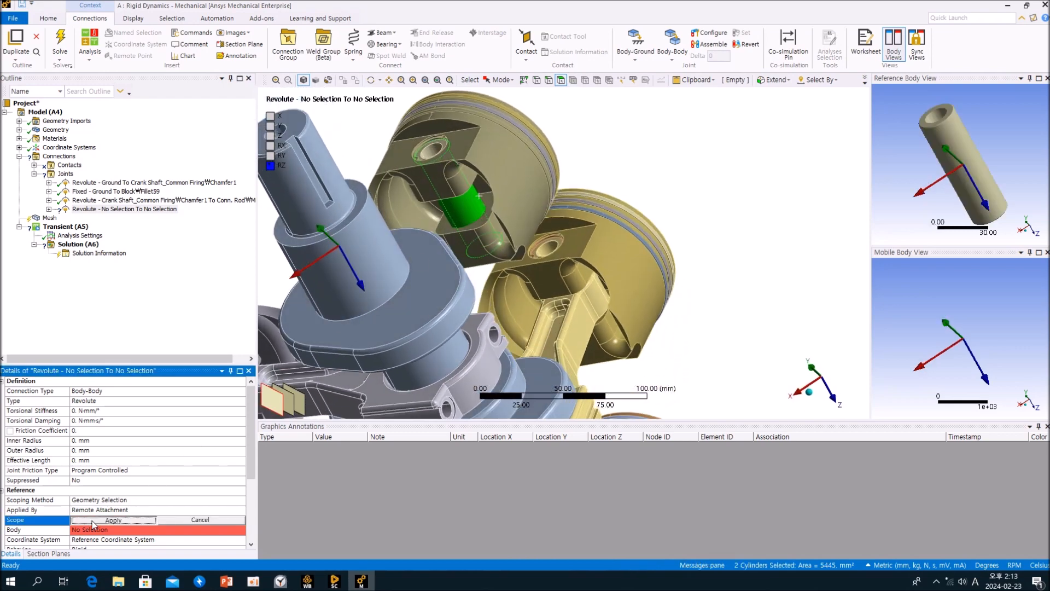
pyautogui.click(86, 520)
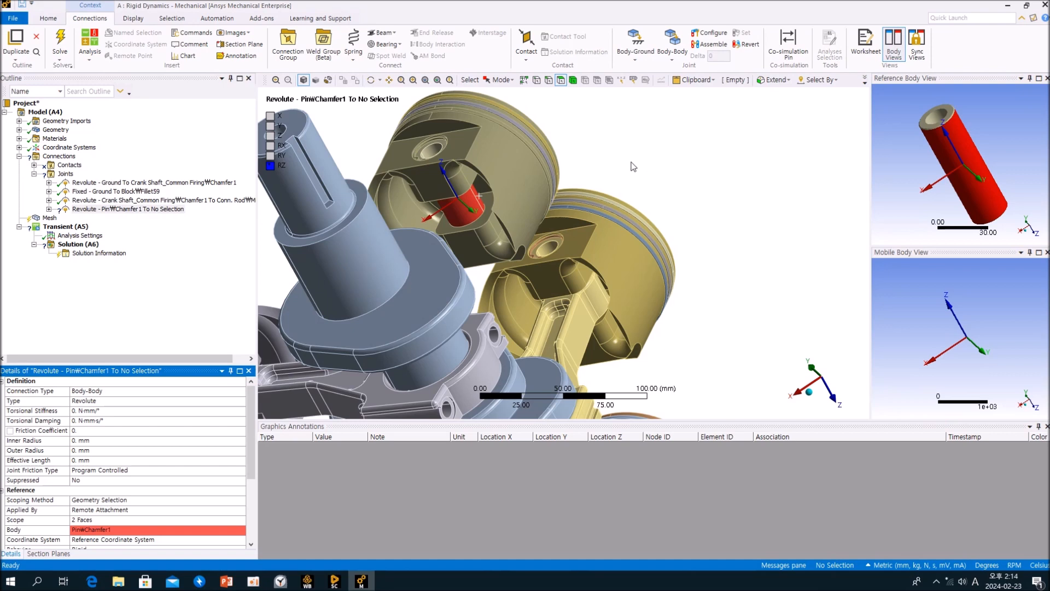
# Bring the connecting rod back and isolate it by hiding all other bodies.
pyautogui.rightClick(613, 158)
pyautogui.click(651, 196)
pyautogui.moveTo(519, 224); pyautogui.dragTo(481, 199, button='middle')
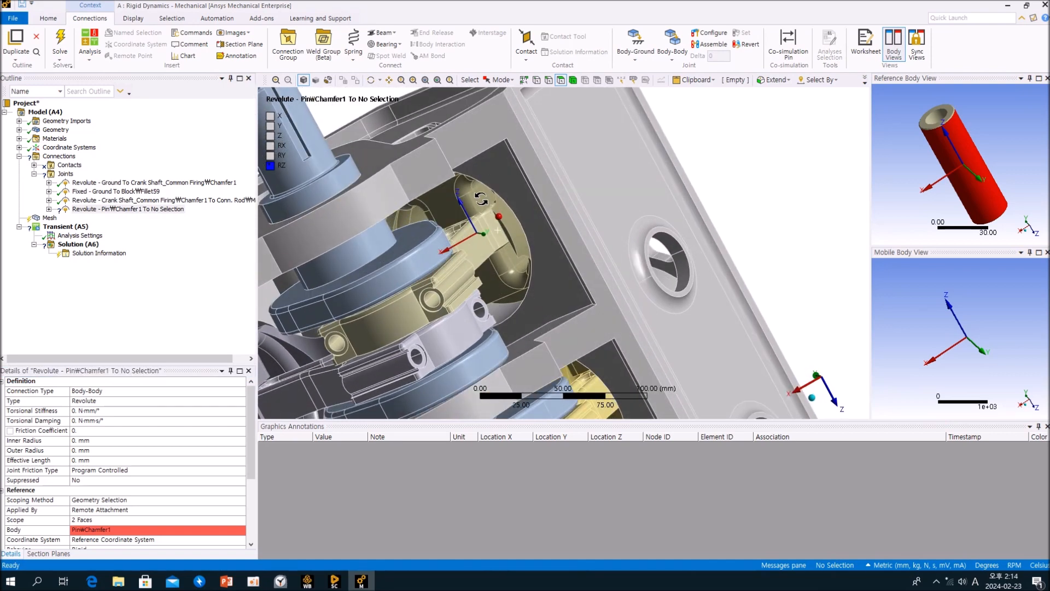
pyautogui.rightClick(483, 243)
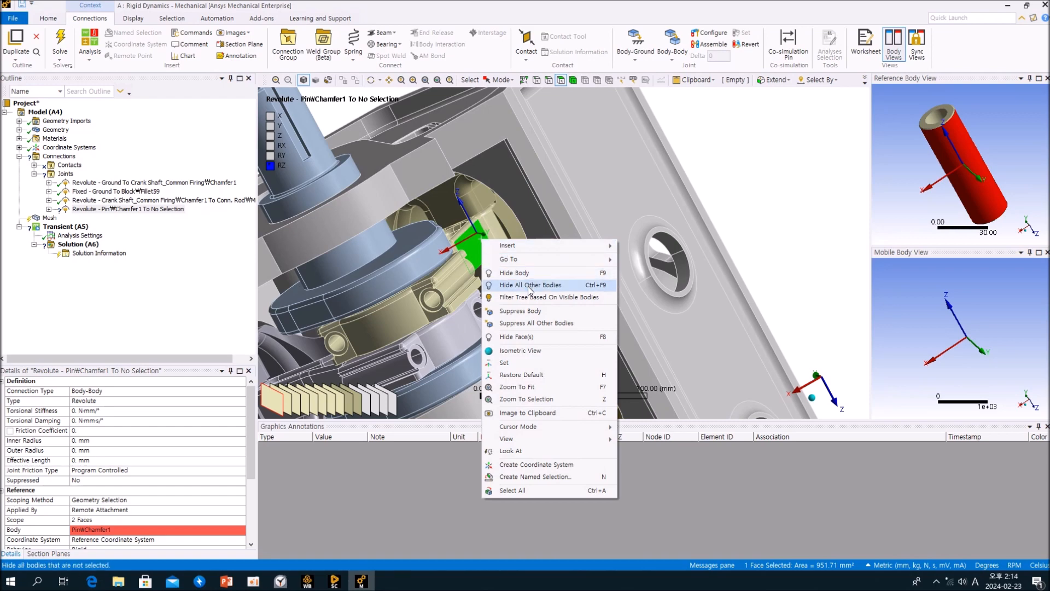
pyautogui.click(527, 285)
pyautogui.moveTo(527, 287)
pyautogui.mouseDown(button='middle')
pyautogui.moveTo(538, 311)
pyautogui.moveTo(539, 298)
pyautogui.mouseUp(button='middle')
pyautogui.keyDown('ctrl'); pyautogui.moveTo(555, 252); pyautogui.dragTo(616, 306, button='middle'); pyautogui.keyUp('ctrl')
pyautogui.scroll(4, 583, 202)
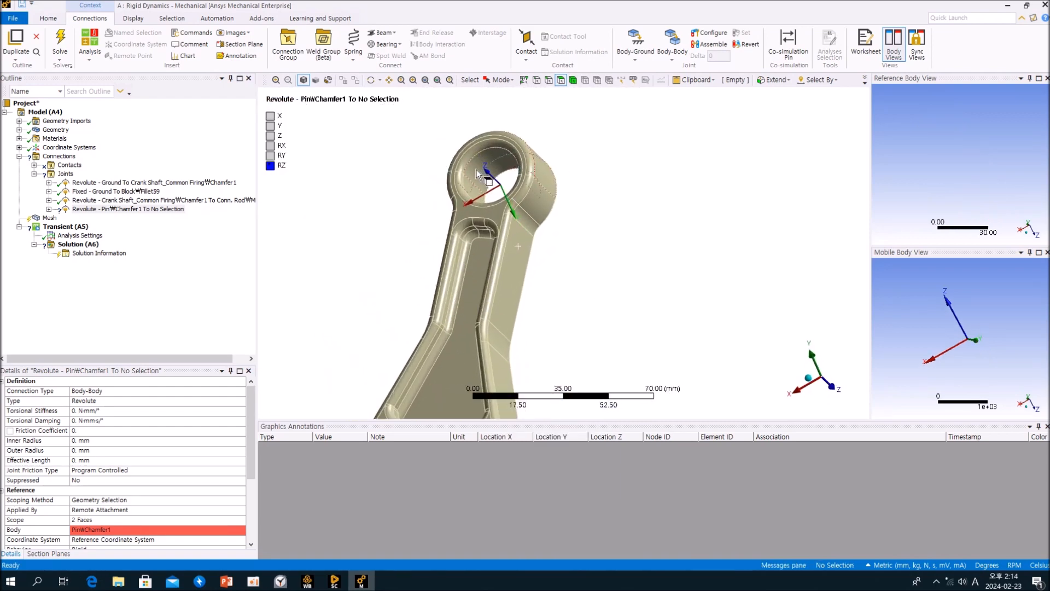
# Set the joint's mobile scope to the connecting rod's small-end bore faces.
pyautogui.click(475, 191)
pyautogui.moveTo(585, 185); pyautogui.dragTo(599, 228, button='middle')
pyautogui.scroll(-3, 213, 458)
pyautogui.click(118, 493)
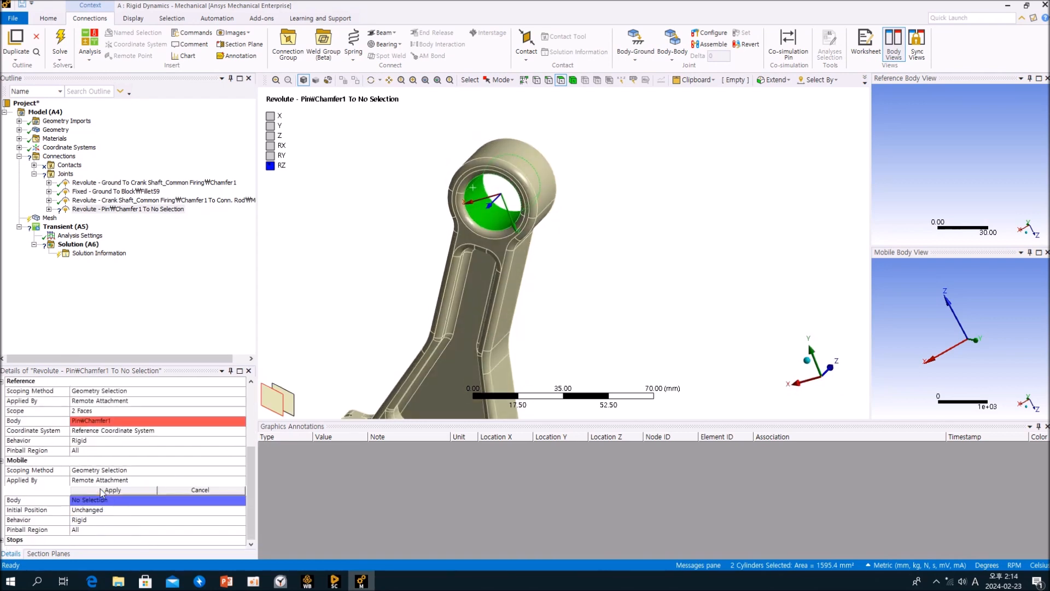
pyautogui.click(100, 488)
# Restore the hidden bodies and orbit to review the pin-to-rod joint.
pyautogui.click(363, 276)
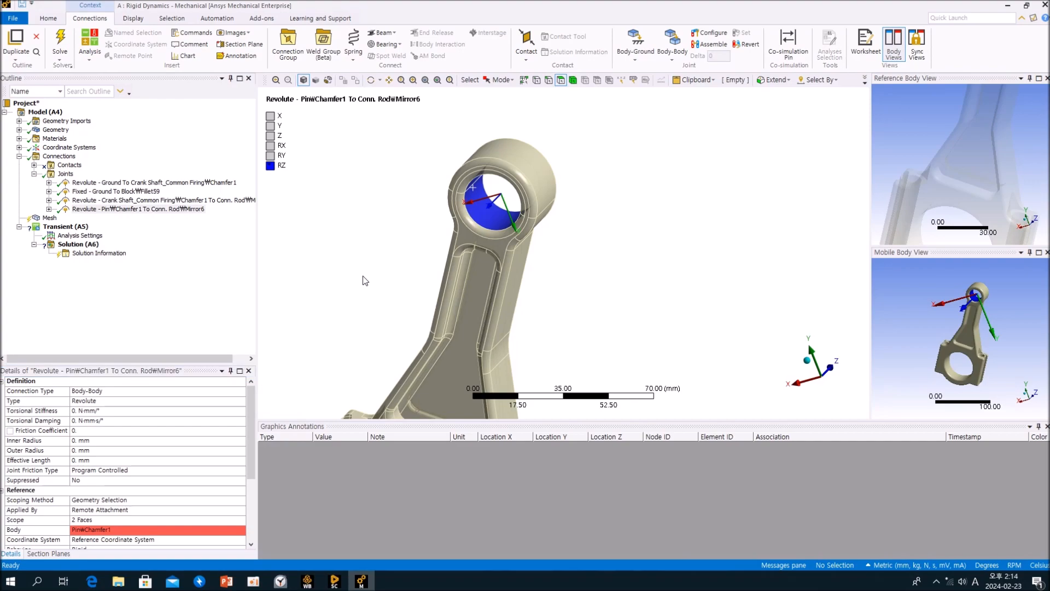
pyautogui.rightClick(366, 218)
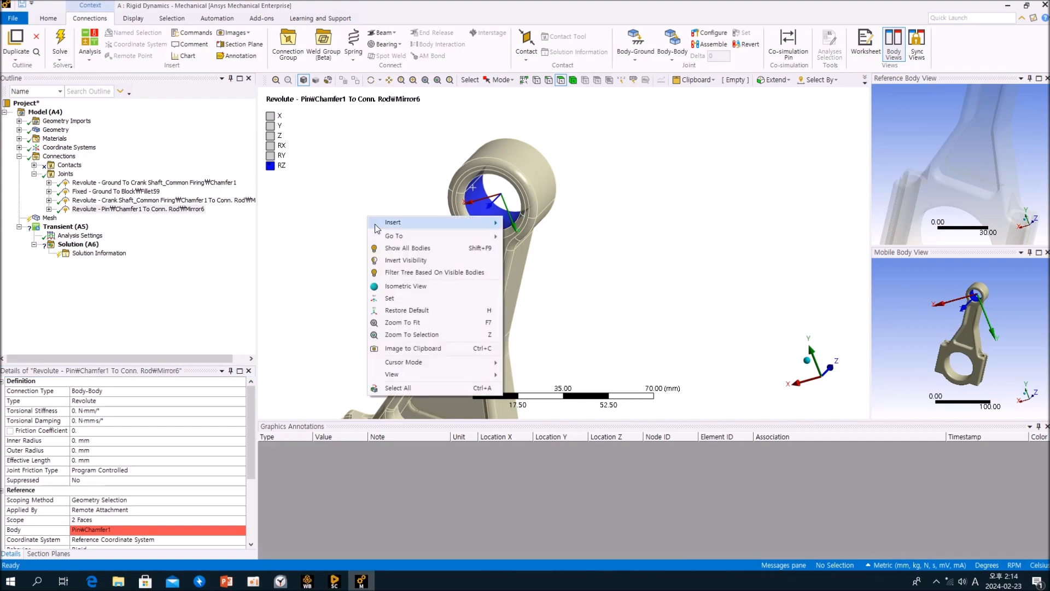
pyautogui.click(398, 255)
pyautogui.moveTo(577, 291); pyautogui.dragTo(543, 243, button='middle')
pyautogui.scroll(4, 572, 271)
pyautogui.scroll(-8, 573, 270)
pyautogui.moveTo(564, 245); pyautogui.dragTo(668, 268, button='middle')
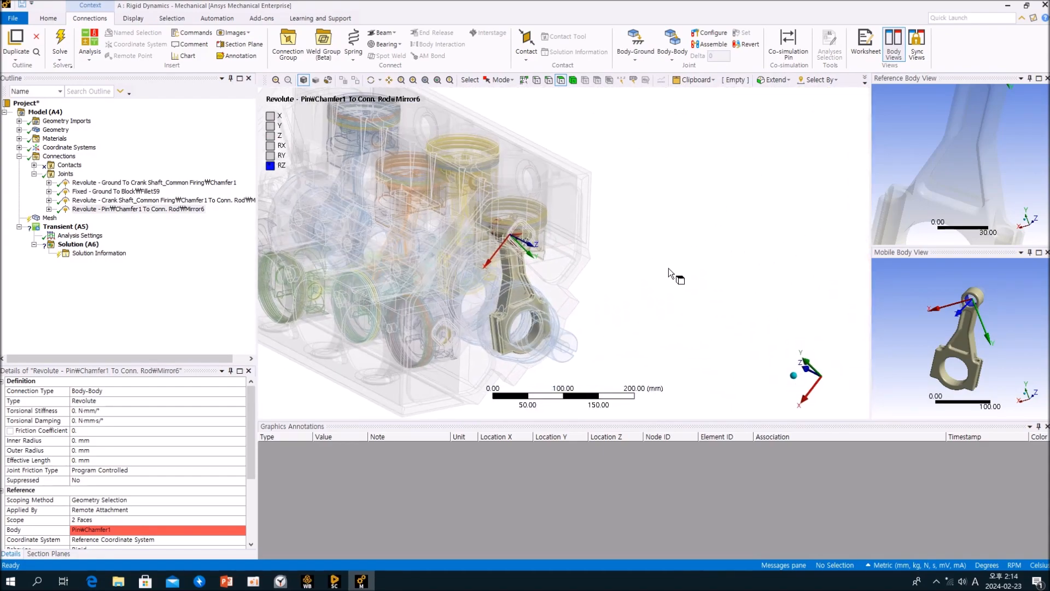
# Select the ground revolute joint and rotate the crankshaft with Configure, then leave Configure.
pyautogui.click(167, 239)
pyautogui.click(179, 184)
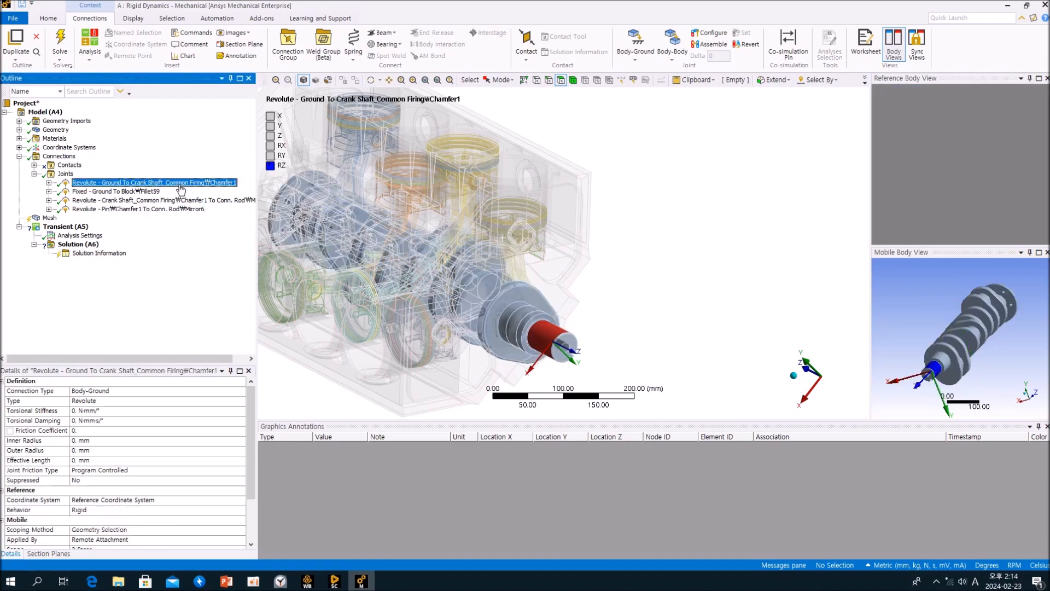
pyautogui.moveTo(608, 289); pyautogui.dragTo(657, 223, button='middle')
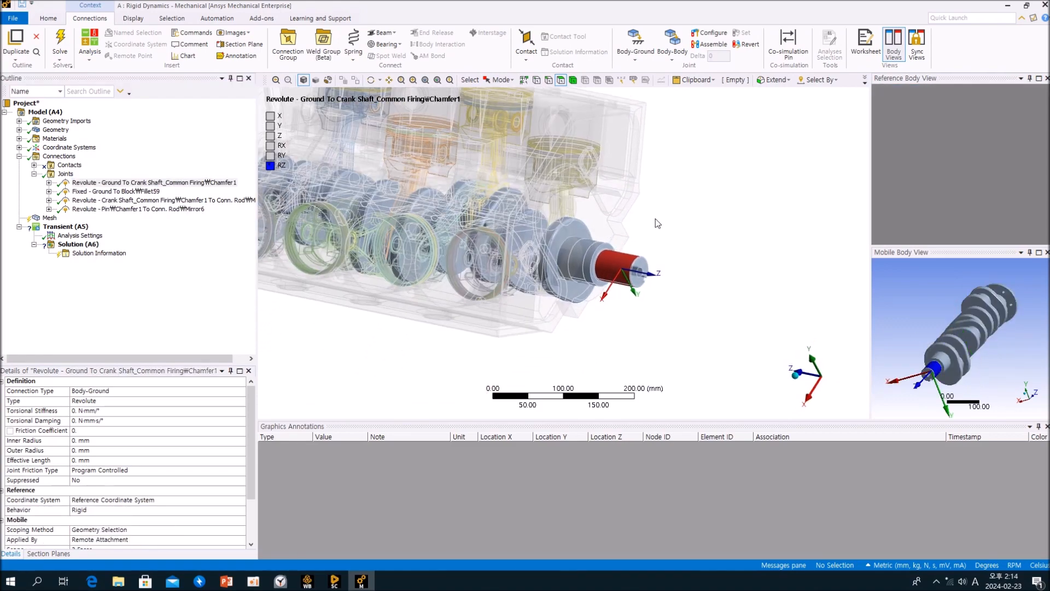
pyautogui.click(707, 33)
pyautogui.moveTo(608, 320)
pyautogui.mouseDown()
pyautogui.moveTo(615, 268)
pyautogui.moveTo(632, 254)
pyautogui.moveTo(651, 292)
pyautogui.moveTo(608, 260)
pyautogui.moveTo(589, 287)
pyautogui.moveTo(602, 328)
pyautogui.mouseUp()
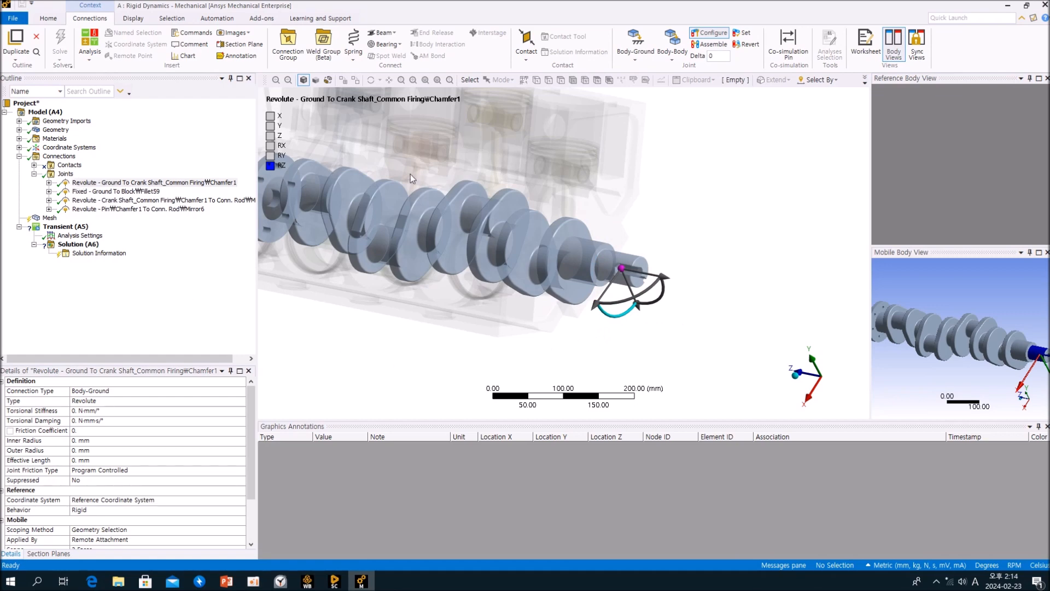
pyautogui.click(710, 35)
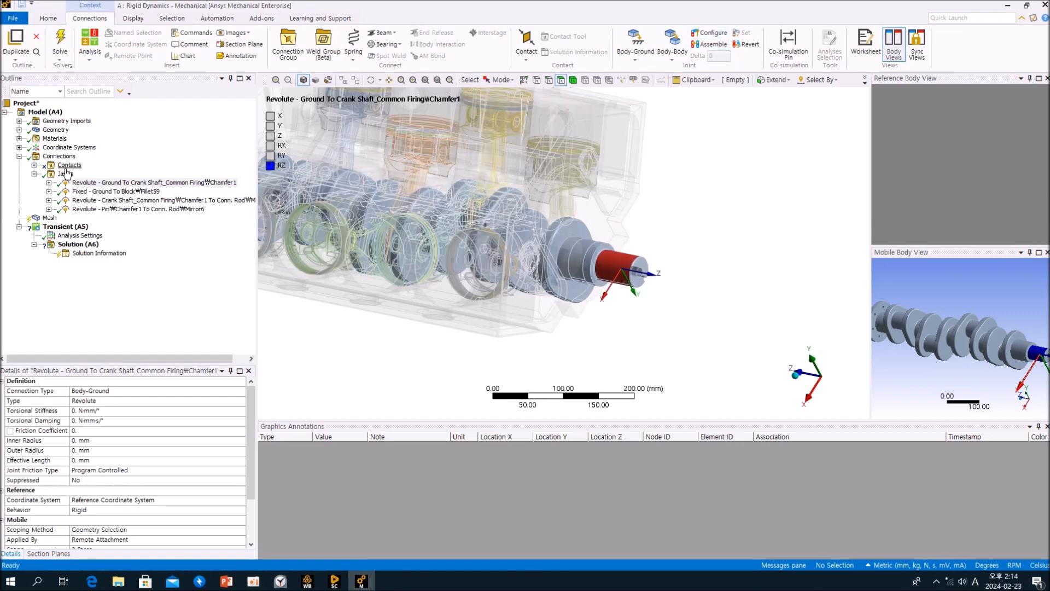
# Show all bodies and review the new pin-to-rod revolute joint in the Joints folder.
pyautogui.click(66, 174)
pyautogui.click(648, 192)
pyautogui.rightClick(648, 192)
pyautogui.click(672, 268)
pyautogui.moveTo(672, 268)
pyautogui.mouseDown(button='middle')
pyautogui.moveTo(695, 249)
pyautogui.moveTo(691, 261)
pyautogui.mouseUp(button='middle')
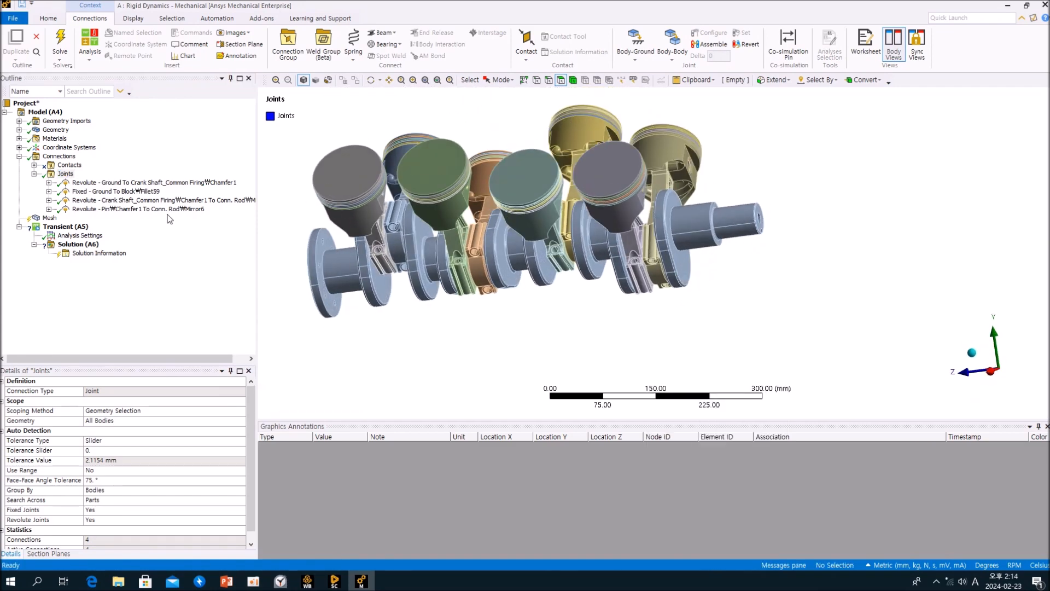
pyautogui.click(171, 209)
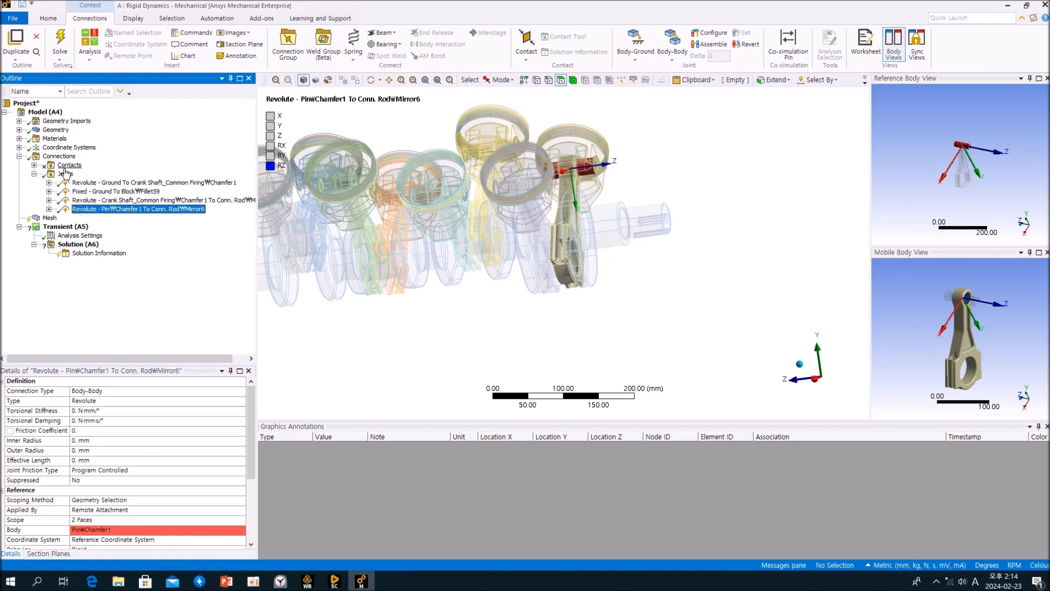
pyautogui.click(66, 174)
pyautogui.moveTo(591, 316); pyautogui.dragTo(647, 202, button='middle')
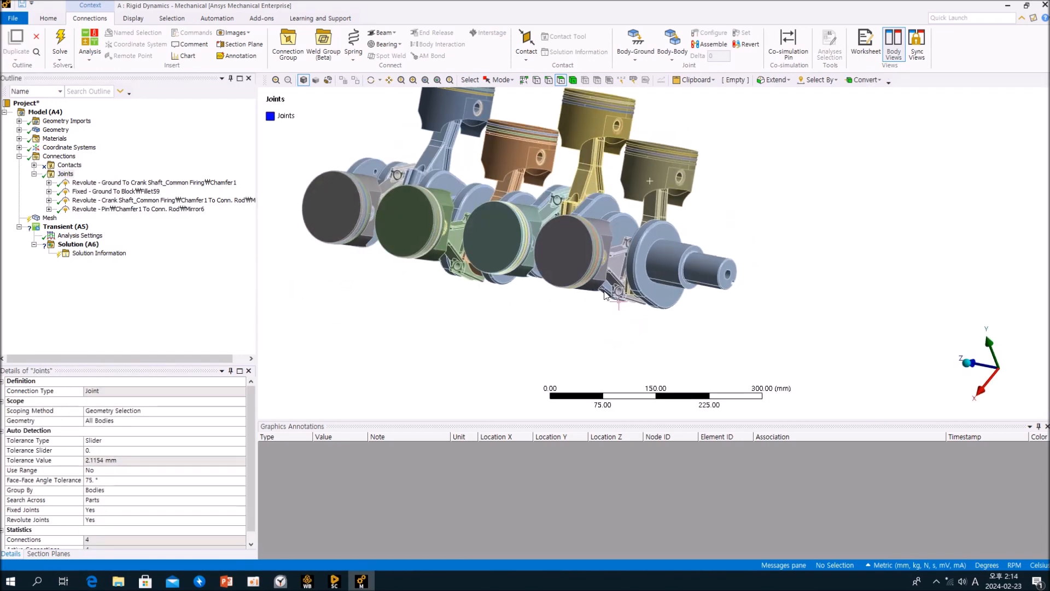
# Zoom in on the piston and examine its pin bore and pin boss faces.
pyautogui.scroll(3, 647, 203)
pyautogui.scroll(3, 647, 203)
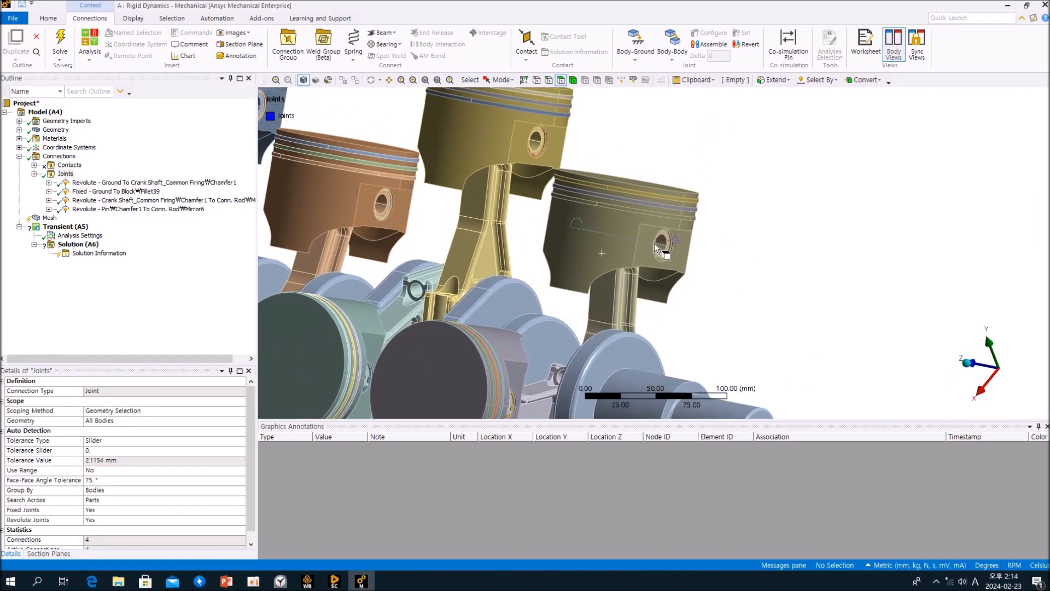
pyautogui.scroll(3, 655, 244)
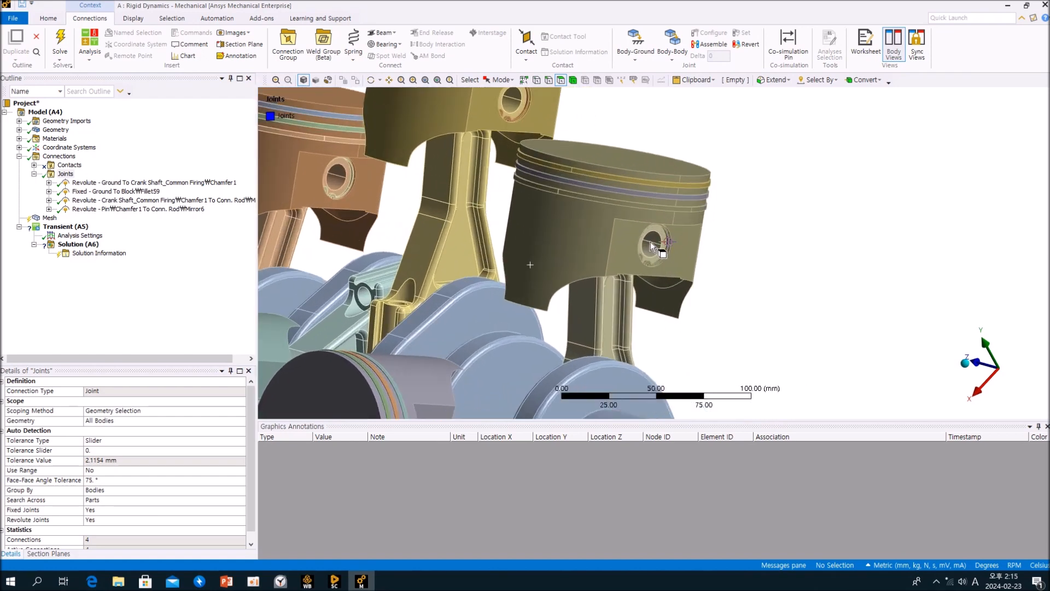
pyautogui.scroll(1, 651, 246)
pyautogui.click(645, 248)
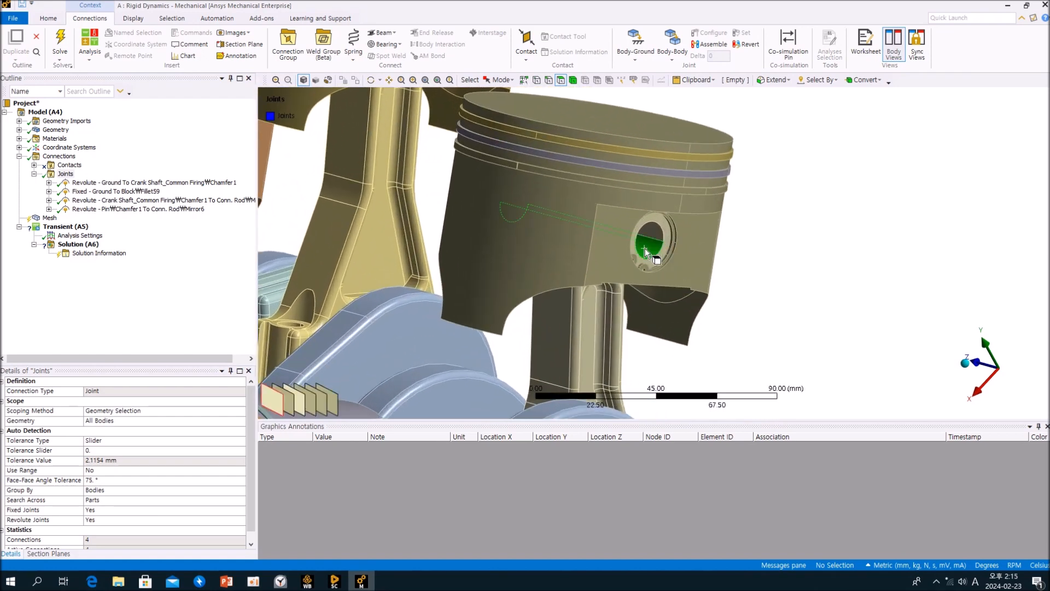
pyautogui.click(547, 223)
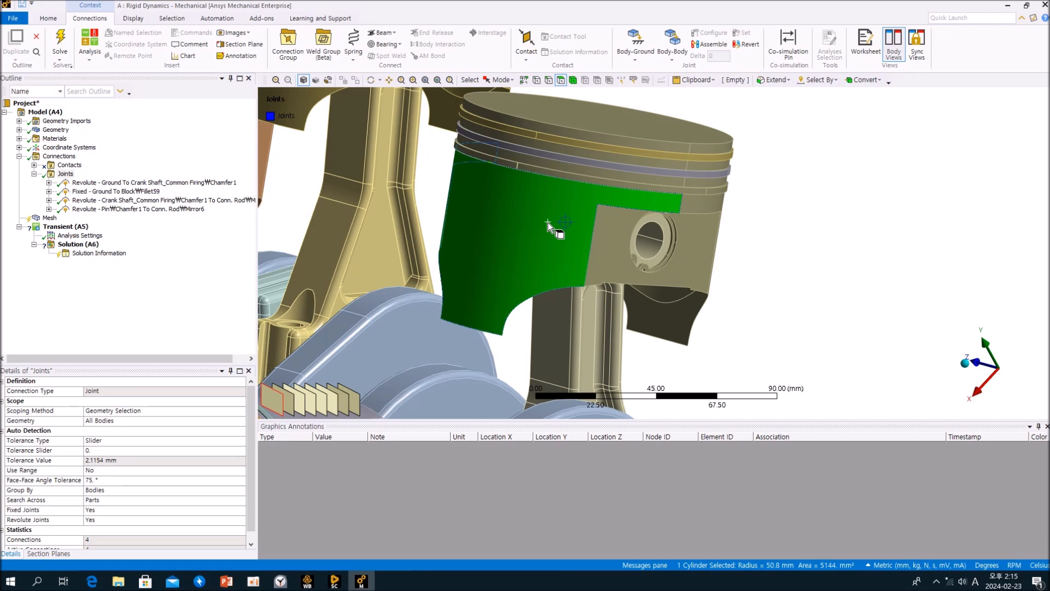
pyautogui.click(758, 221)
pyautogui.moveTo(748, 228); pyautogui.dragTo(737, 234, button='middle')
pyautogui.moveTo(710, 246)
pyautogui.keyDown('ctrl'); pyautogui.mouseDown(button='middle')
pyautogui.moveTo(708, 257)
pyautogui.moveTo(716, 238)
pyautogui.mouseUp(button='middle'); pyautogui.keyUp('ctrl')
pyautogui.keyDown('ctrl'); pyautogui.moveTo(715, 237); pyautogui.dragTo(734, 241, button='middle'); pyautogui.keyUp('ctrl')
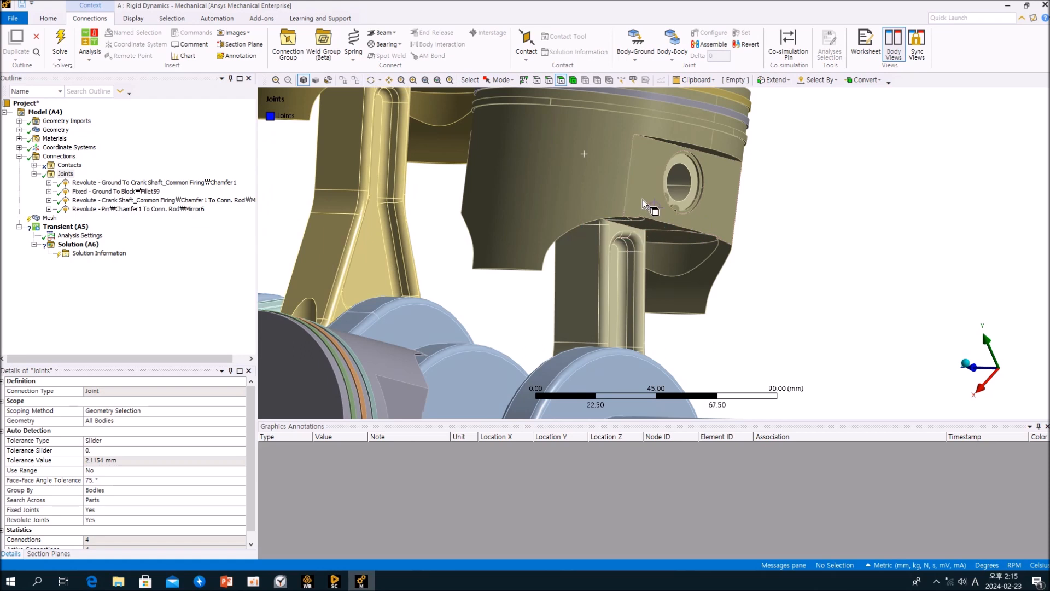
pyautogui.click(722, 178)
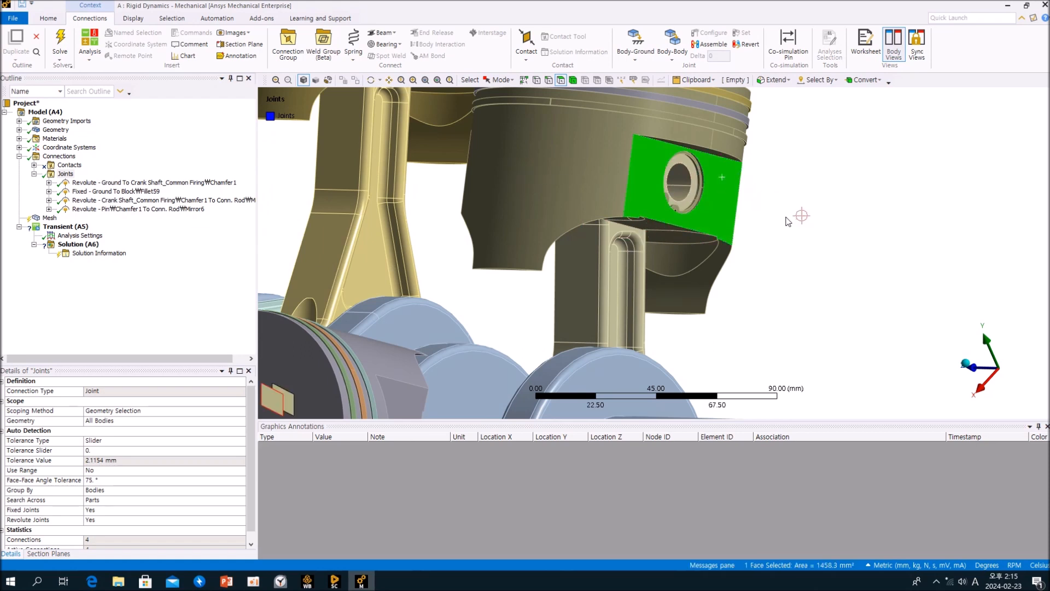
pyautogui.click(788, 219)
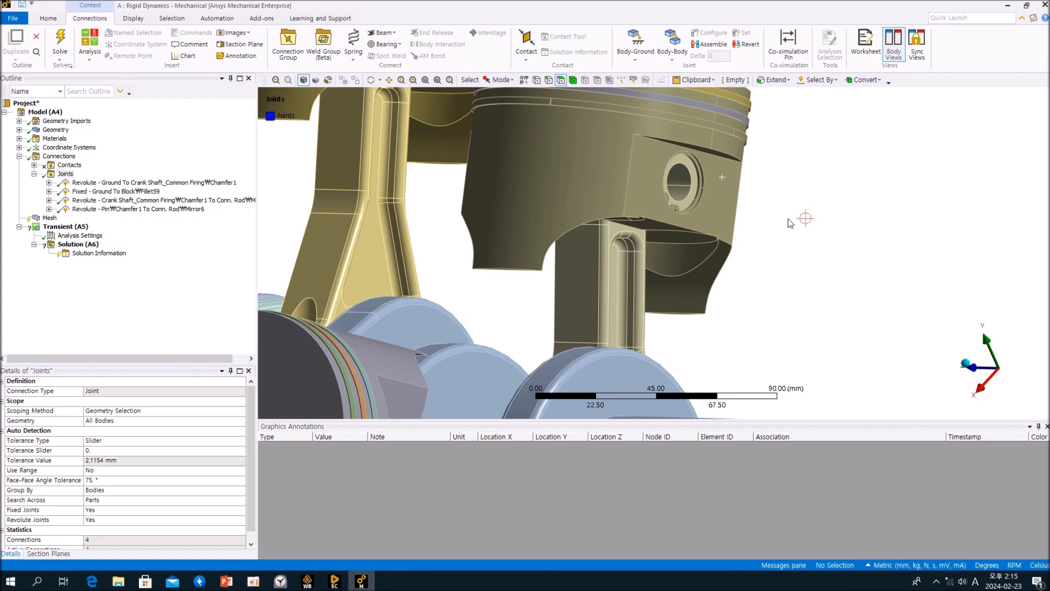
pyautogui.moveTo(721, 272); pyautogui.dragTo(685, 222, button='middle')
# Insert a new body-to-body Fixed joint.
pyautogui.click(673, 60)
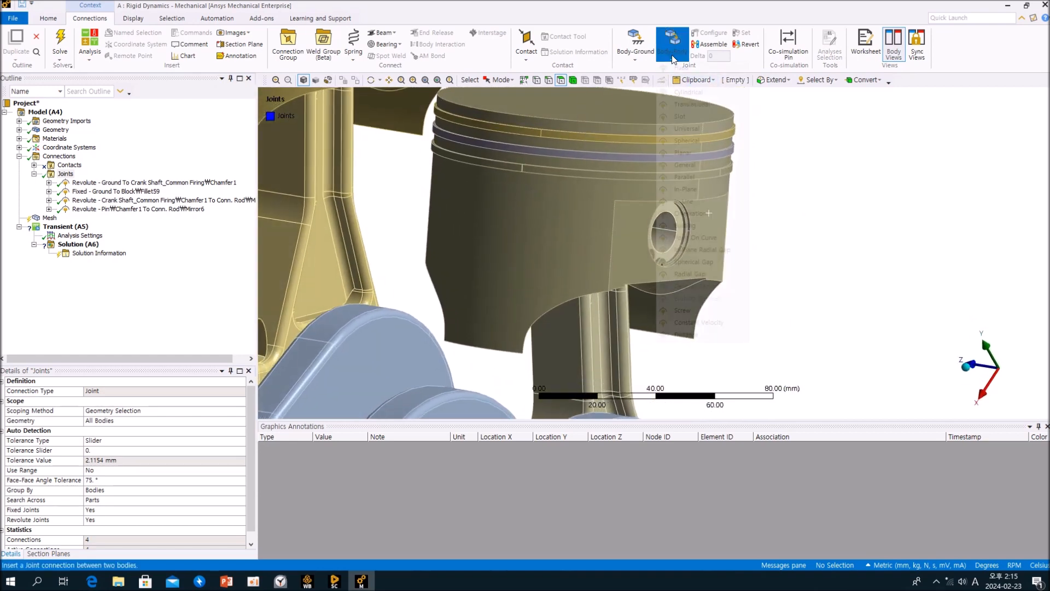
pyautogui.click(683, 68)
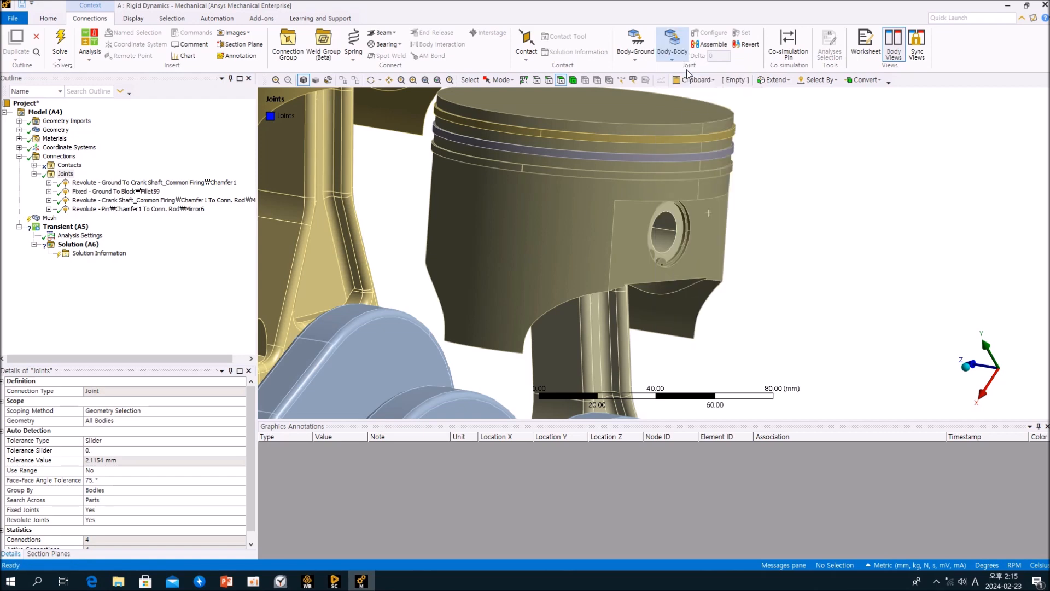
pyautogui.moveTo(656, 267); pyautogui.dragTo(633, 265, button='middle')
pyautogui.scroll(3, 582, 248)
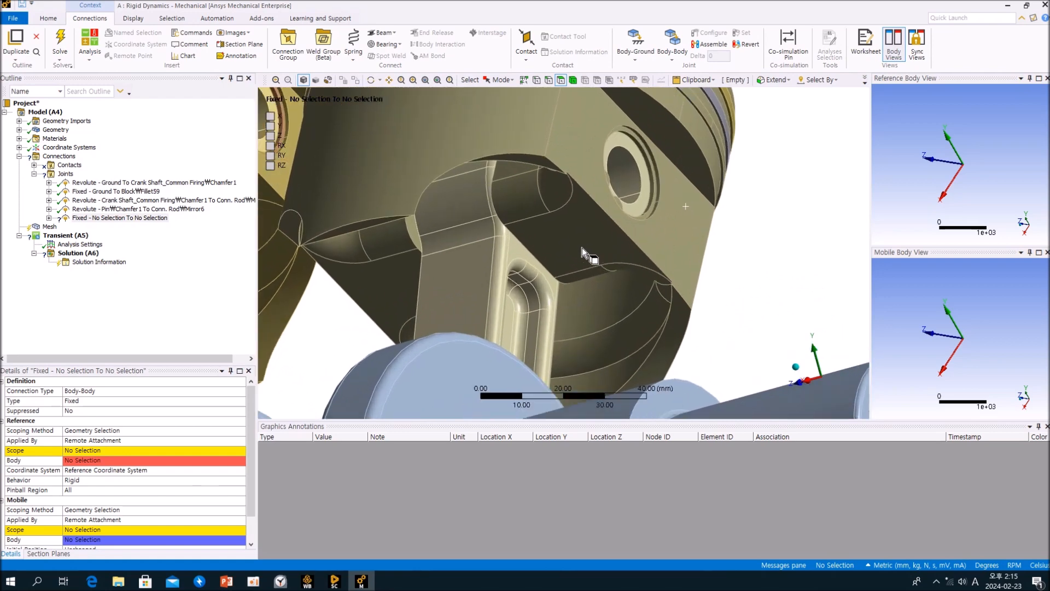
# Delete the empty Fixed joint that has no selection from the Joints folder.
pyautogui.moveTo(582, 243); pyautogui.dragTo(563, 269, button='middle')
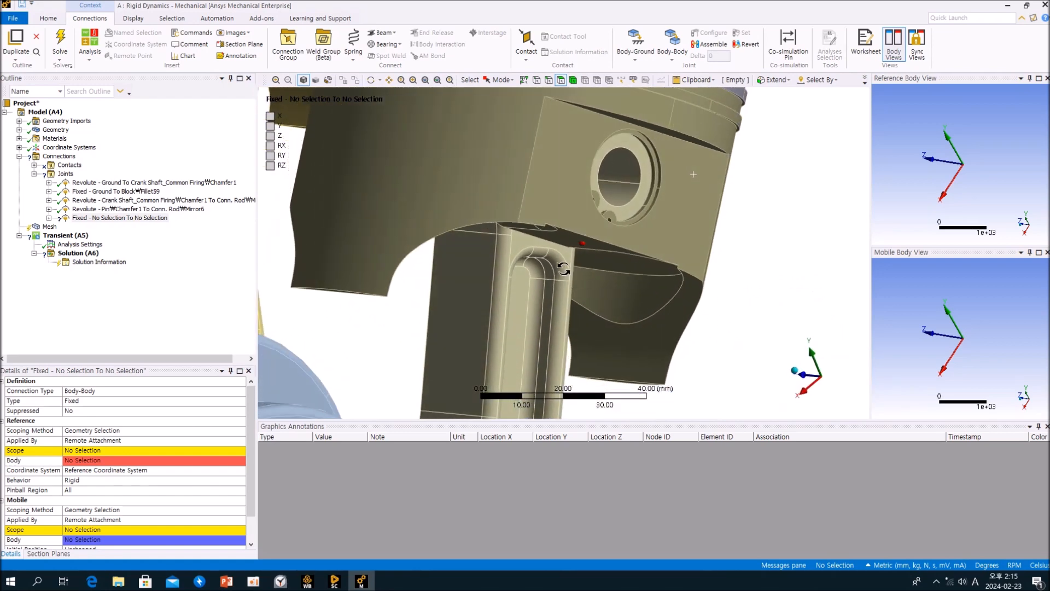
pyautogui.click(625, 190)
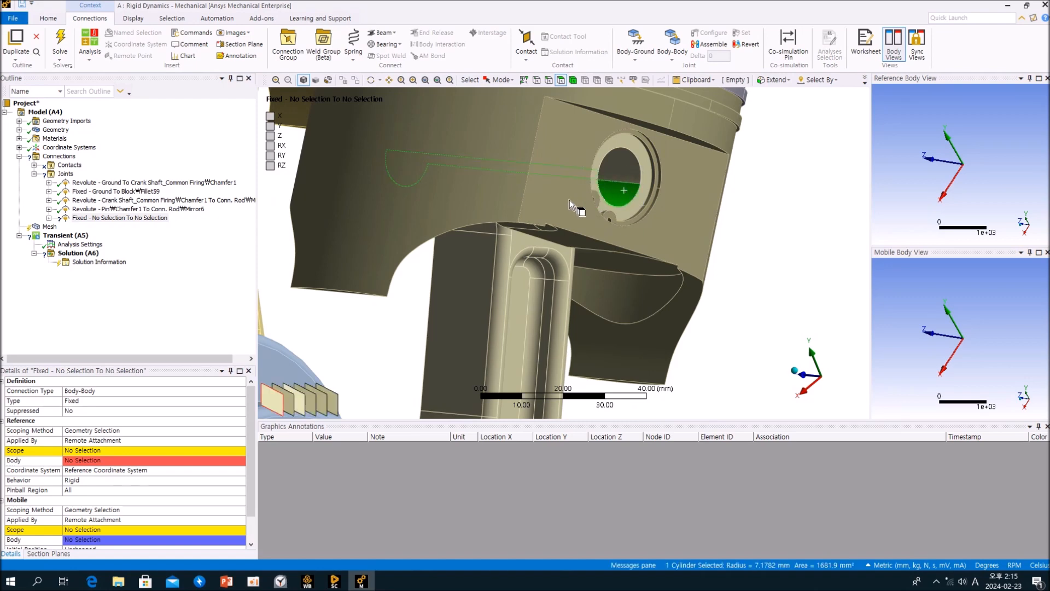
pyautogui.click(750, 226)
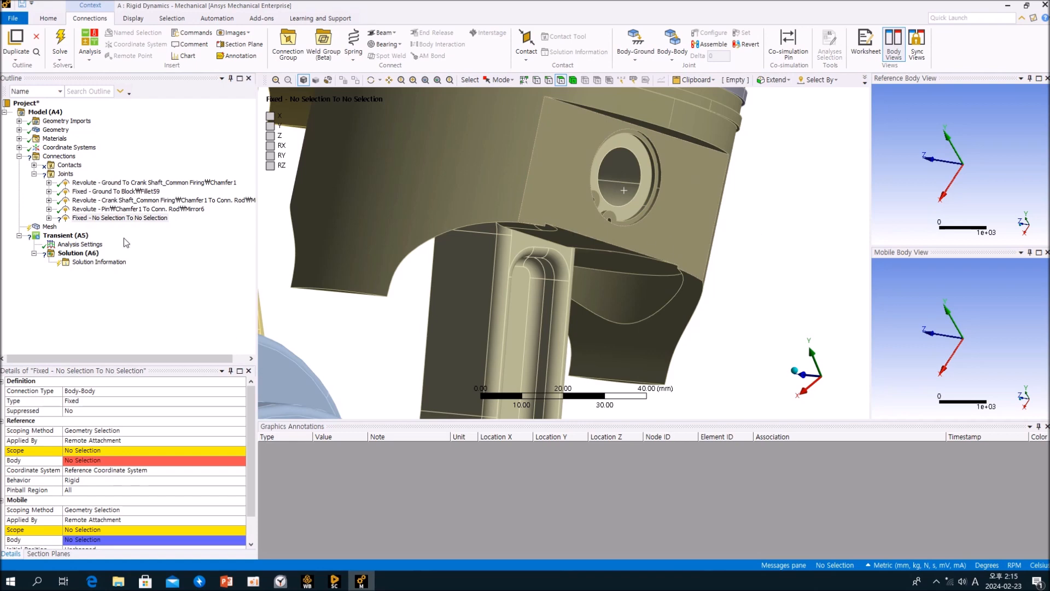
pyautogui.rightClick(136, 218)
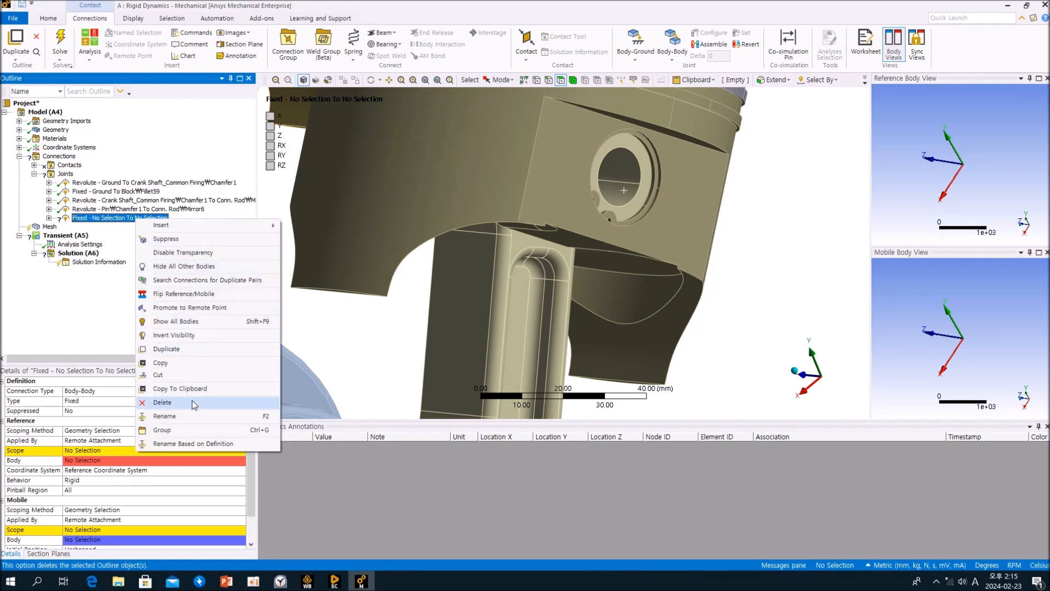
pyautogui.click(193, 405)
# Create a body-to-body Fixed joint between the pin's cylindrical face and the piston's flat boss face.
pyautogui.click(531, 328)
pyautogui.moveTo(730, 286); pyautogui.dragTo(668, 292, button='middle')
pyautogui.scroll(2, 672, 278)
pyautogui.moveTo(691, 234)
pyautogui.mouseDown(button='middle')
pyautogui.moveTo(688, 243)
pyautogui.moveTo(706, 234)
pyautogui.mouseUp(button='middle')
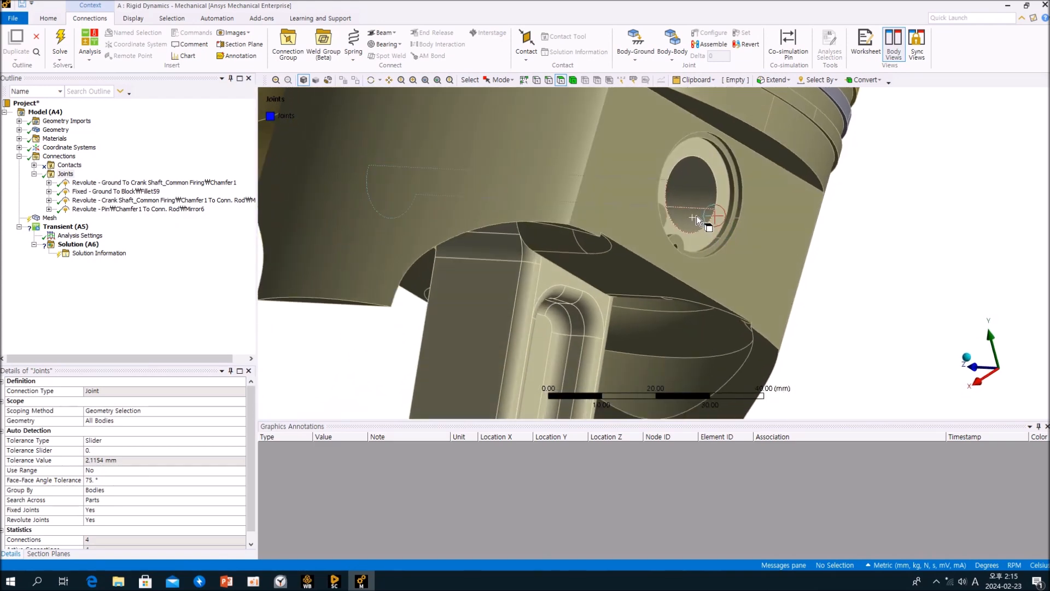
pyautogui.click(686, 219)
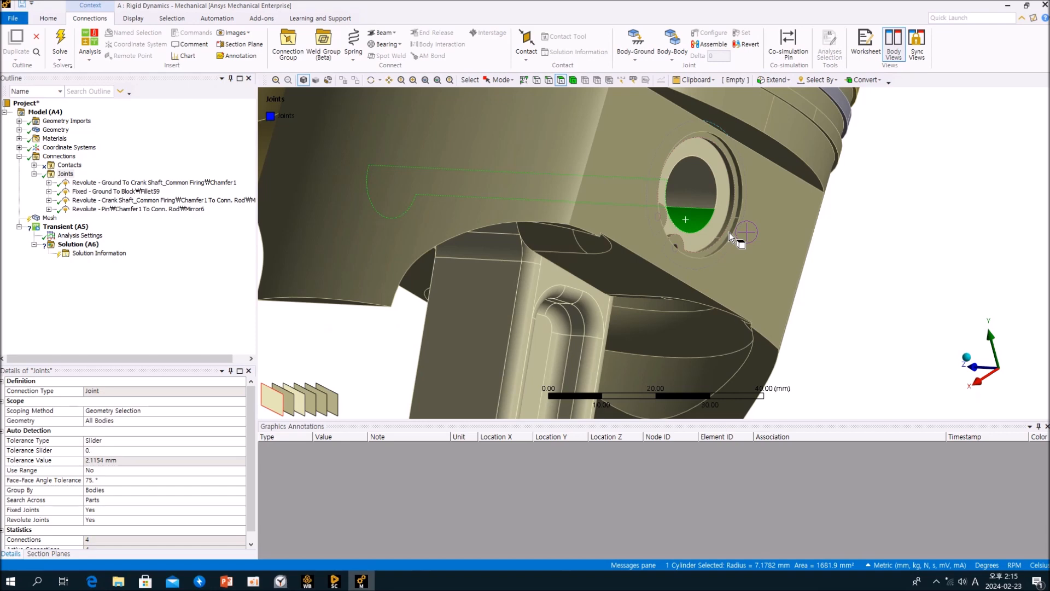
pyautogui.keyDown('ctrl'); pyautogui.click(735, 257); pyautogui.keyUp('ctrl')
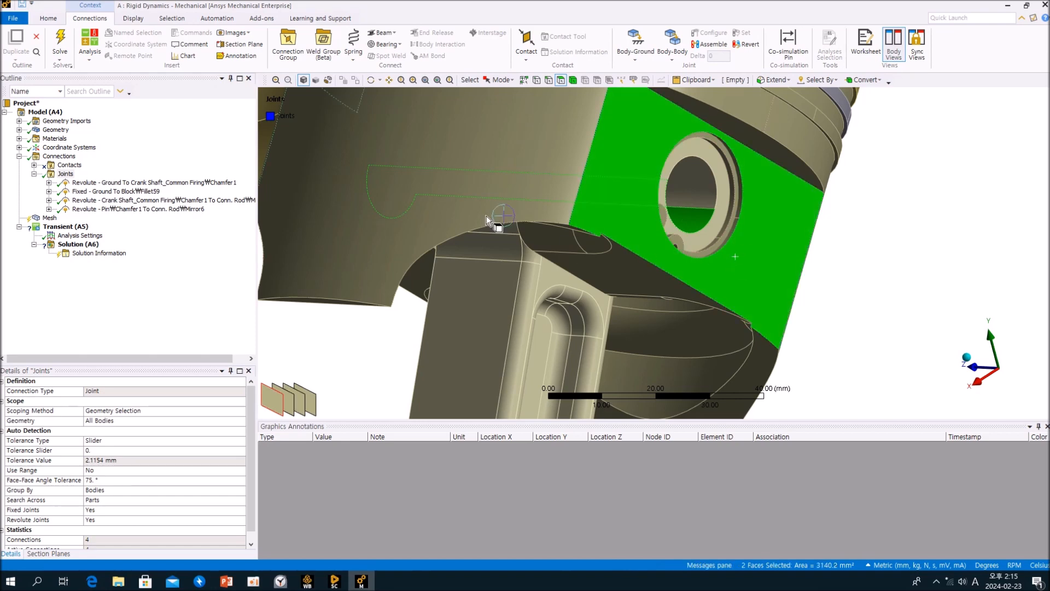
pyautogui.click(673, 46)
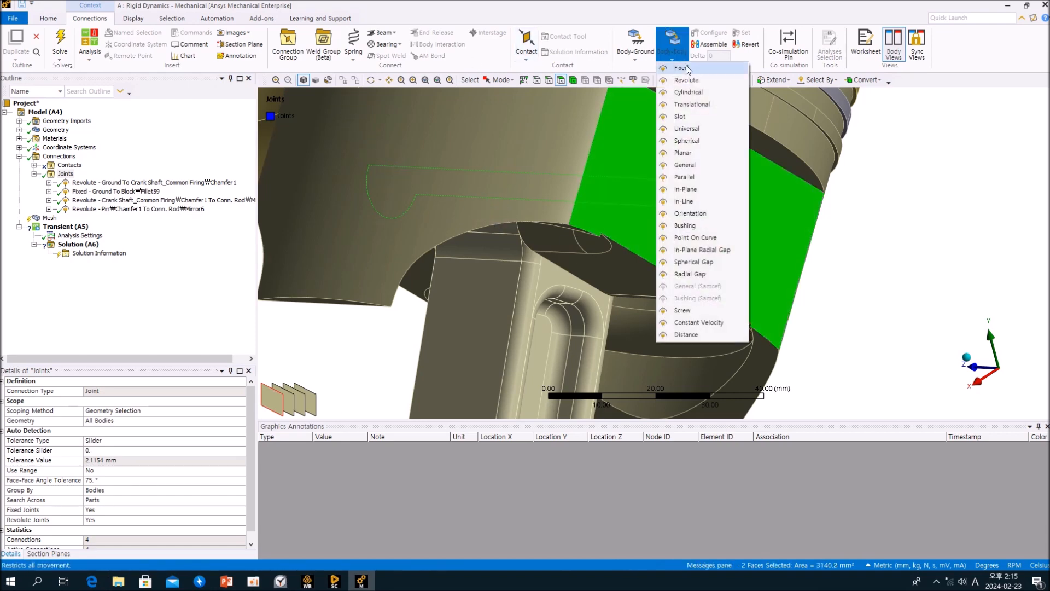
pyautogui.click(681, 68)
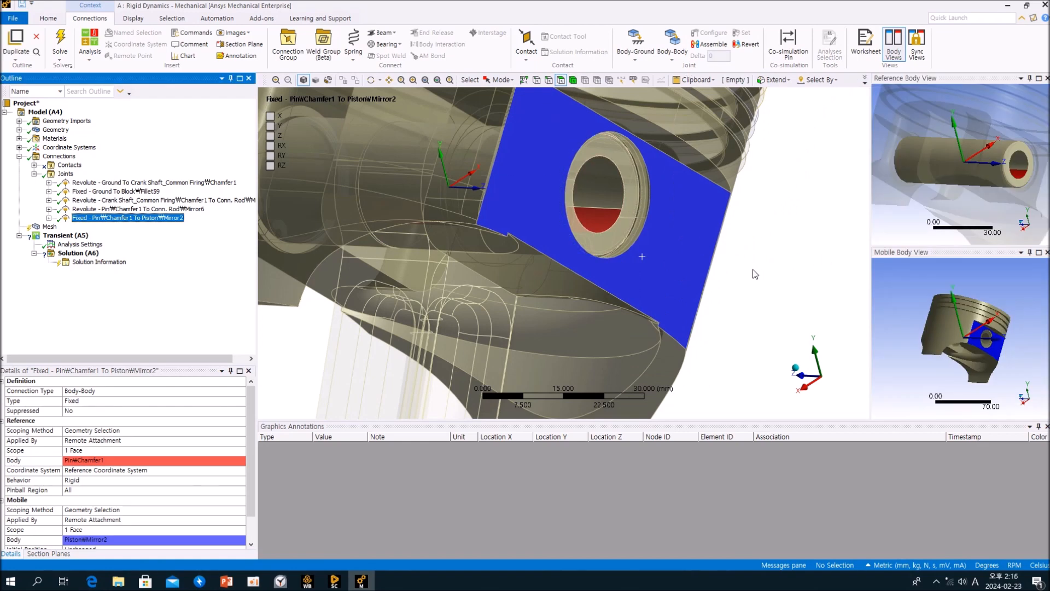
# Fix the snap ring to the piston's boss face with a body-to-body Fixed joint.
pyautogui.click(66, 174)
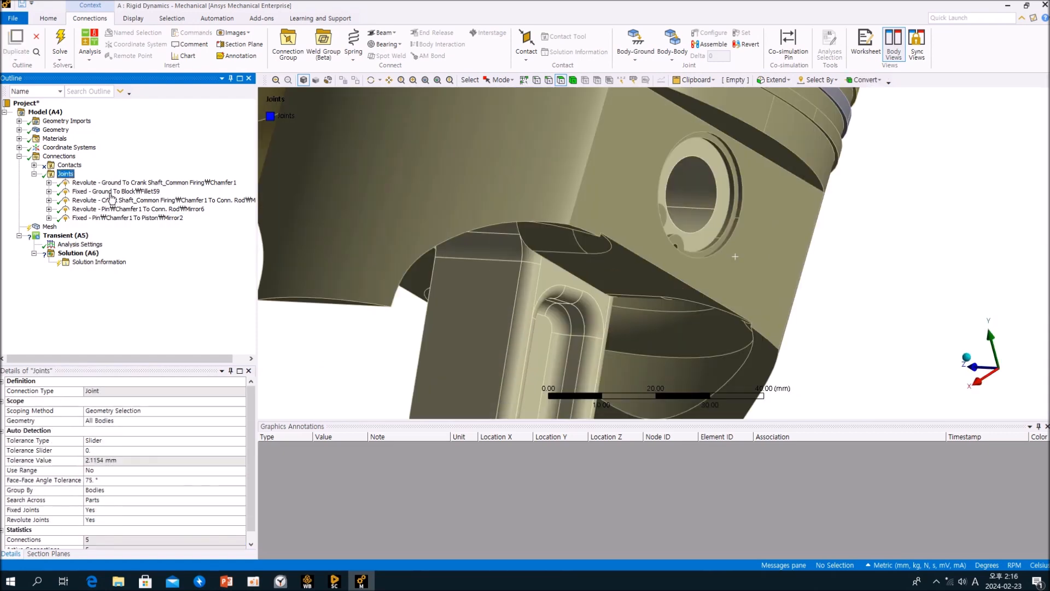
pyautogui.moveTo(695, 242); pyautogui.dragTo(674, 262, button='middle')
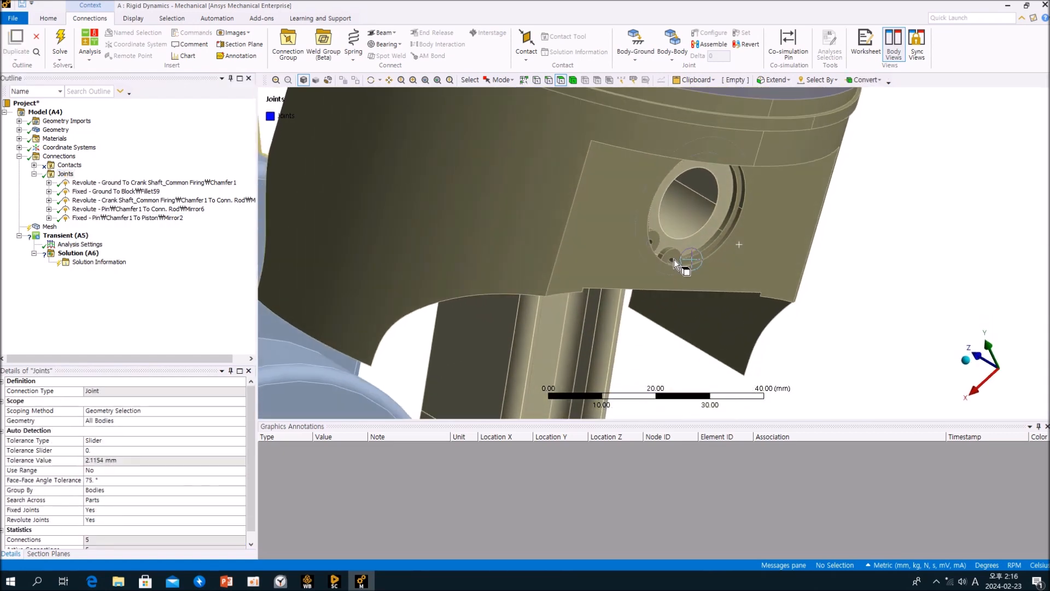
pyautogui.click(677, 258)
pyautogui.keyDown('ctrl'); pyautogui.click(759, 250); pyautogui.keyUp('ctrl')
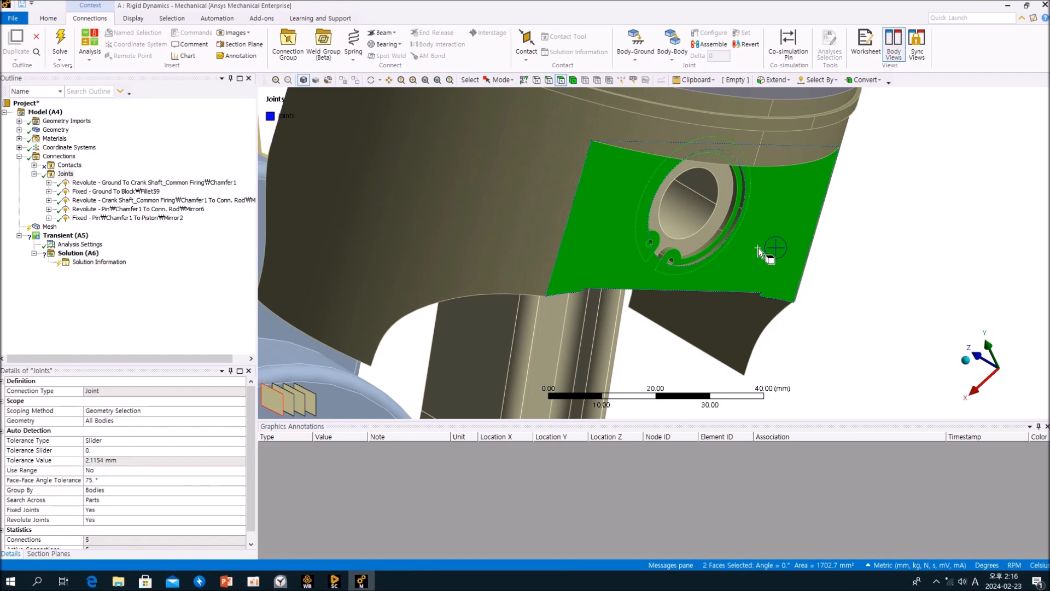
pyautogui.click(889, 278)
pyautogui.click(674, 255)
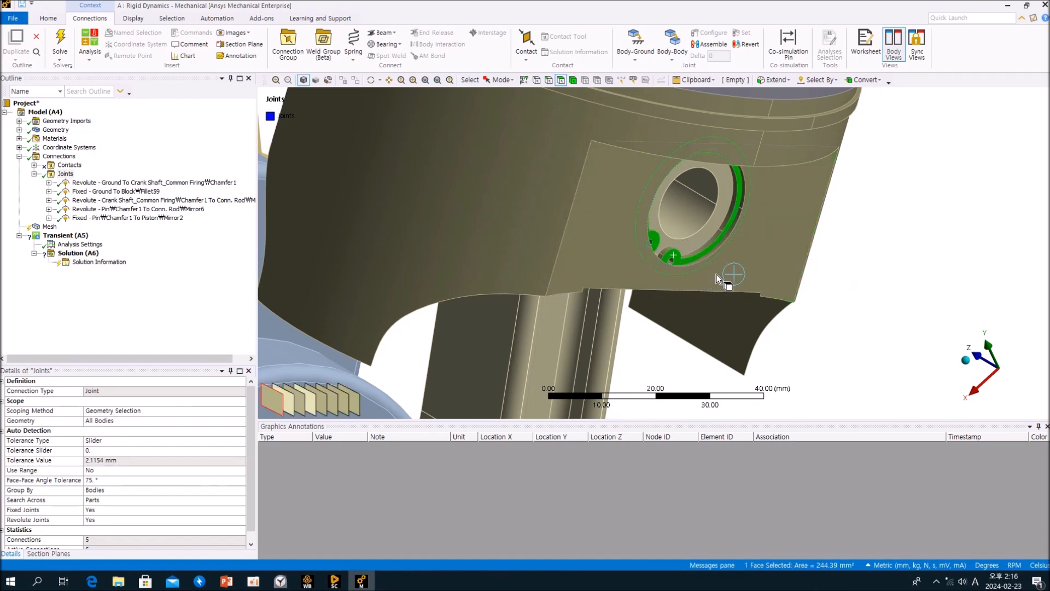
pyautogui.keyDown('ctrl'); pyautogui.click(691, 273); pyautogui.keyUp('ctrl')
pyautogui.keyDown('ctrl'); pyautogui.moveTo(691, 273); pyautogui.dragTo(706, 241, button='middle'); pyautogui.keyUp('ctrl')
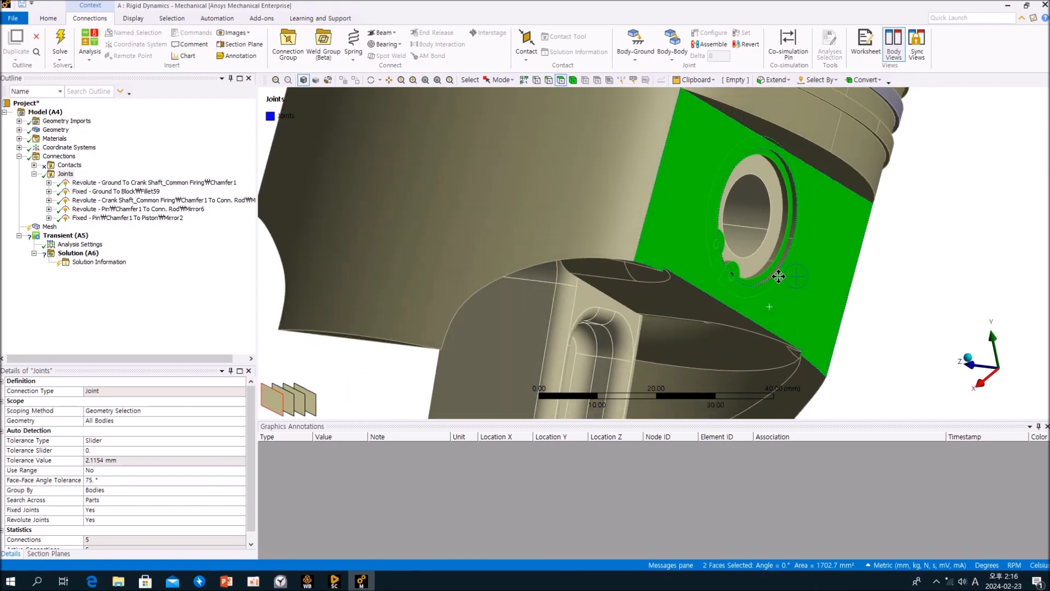
pyautogui.click(673, 58)
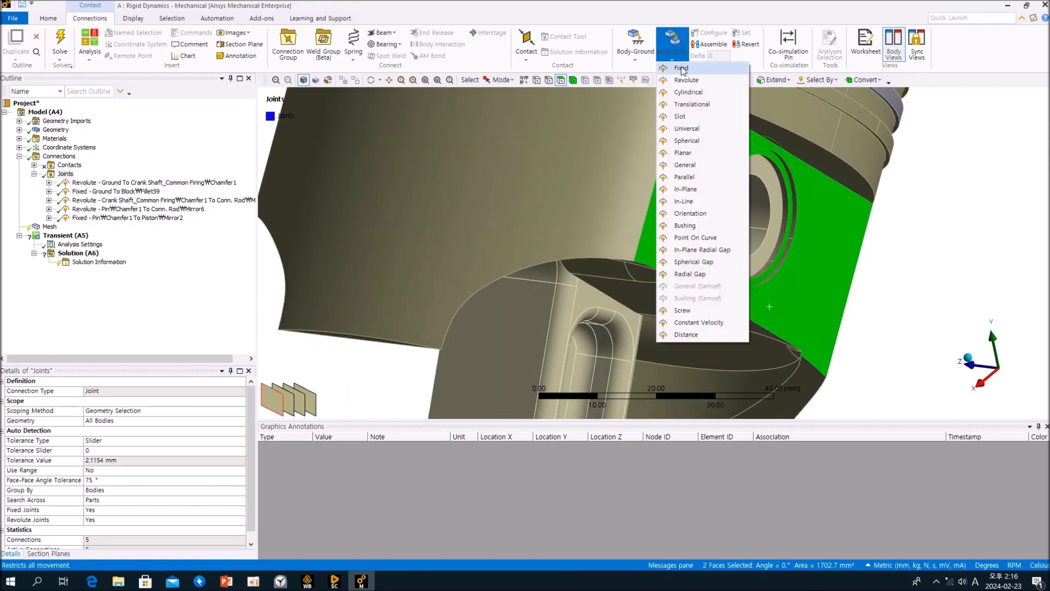
pyautogui.click(684, 70)
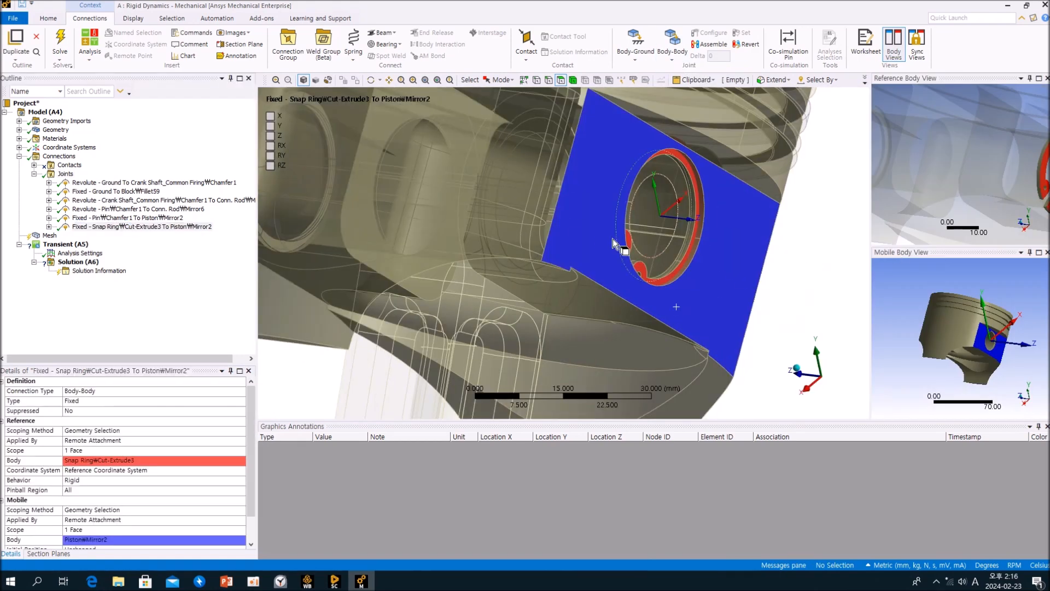
# Fix the second snap ring to the piston's opposite boss face with another body-to-body Fixed joint.
pyautogui.click(65, 174)
pyautogui.moveTo(634, 262); pyautogui.dragTo(599, 267, button='middle')
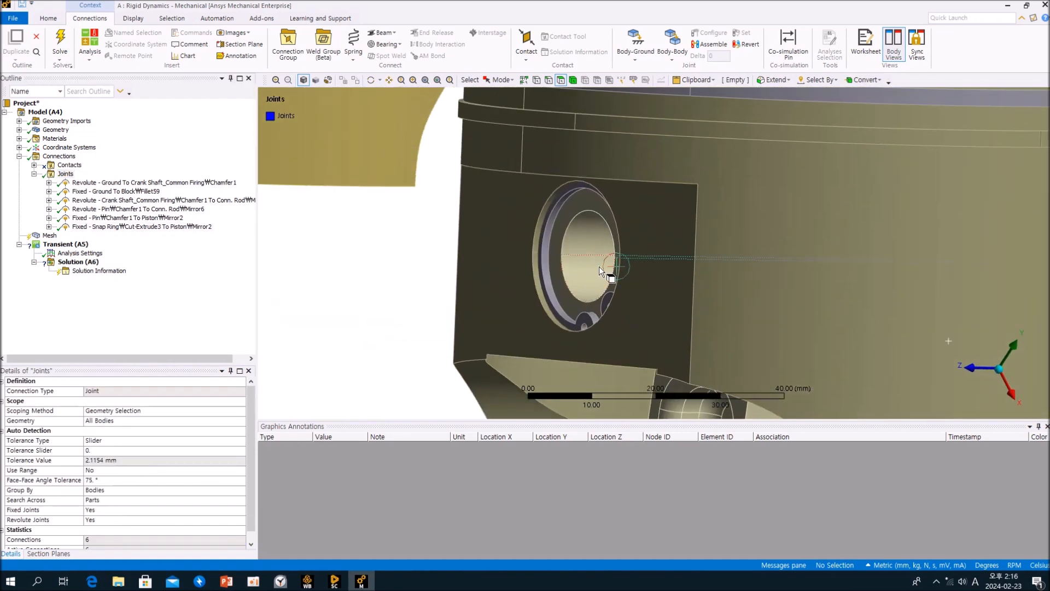
pyautogui.click(540, 251)
pyautogui.keyDown('ctrl'); pyautogui.click(515, 255); pyautogui.keyUp('ctrl')
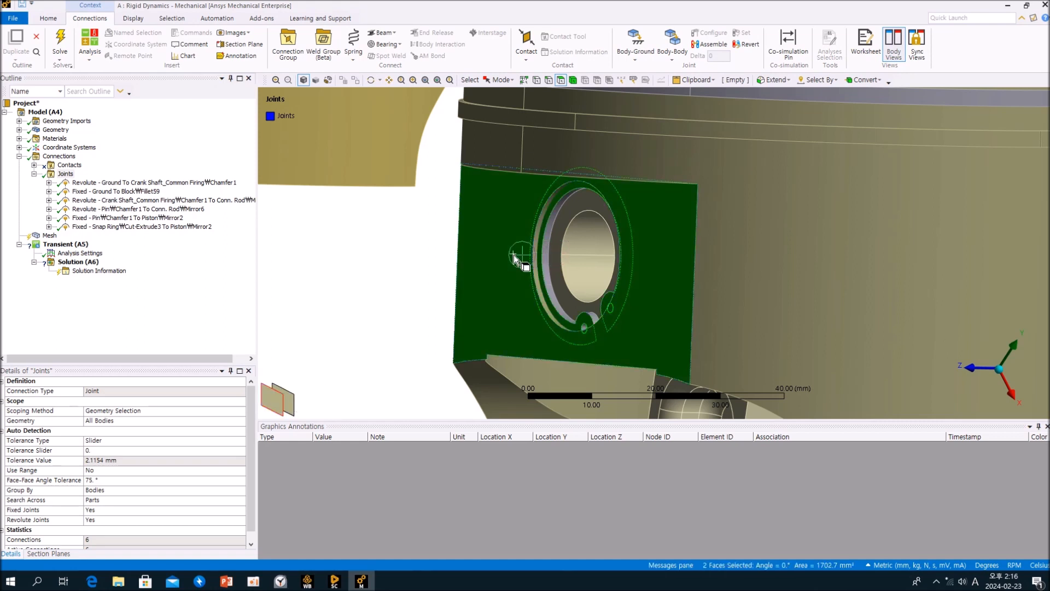
pyautogui.click(678, 60)
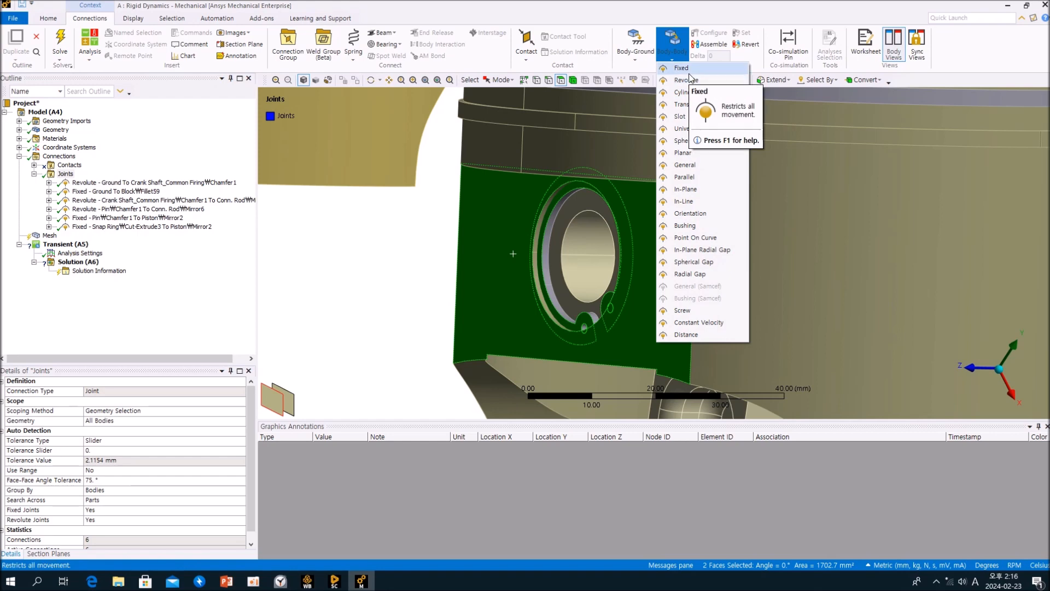
pyautogui.click(683, 68)
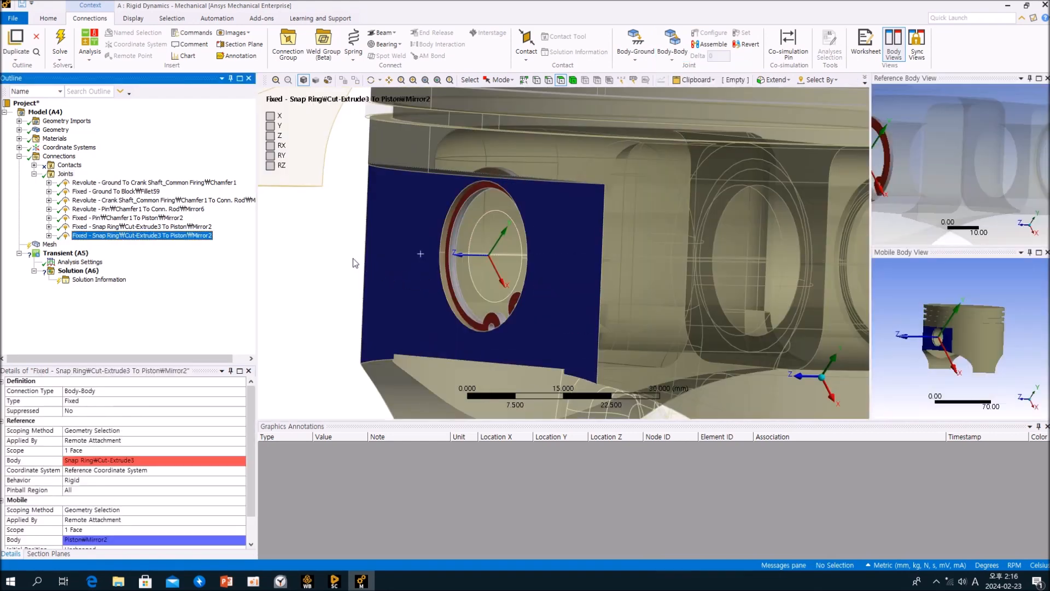
# Examine the piston crown and its ring grooves.
pyautogui.moveTo(353, 258); pyautogui.dragTo(418, 277, button='middle')
pyautogui.scroll(-5, 446, 264)
pyautogui.moveTo(661, 273); pyautogui.dragTo(553, 266, button='middle')
pyautogui.click(65, 175)
pyautogui.keyDown('ctrl'); pyautogui.moveTo(908, 270); pyautogui.dragTo(753, 248, button='middle'); pyautogui.keyUp('ctrl')
pyautogui.moveTo(752, 249); pyautogui.dragTo(661, 268, button='middle')
pyautogui.scroll(4, 805, 201)
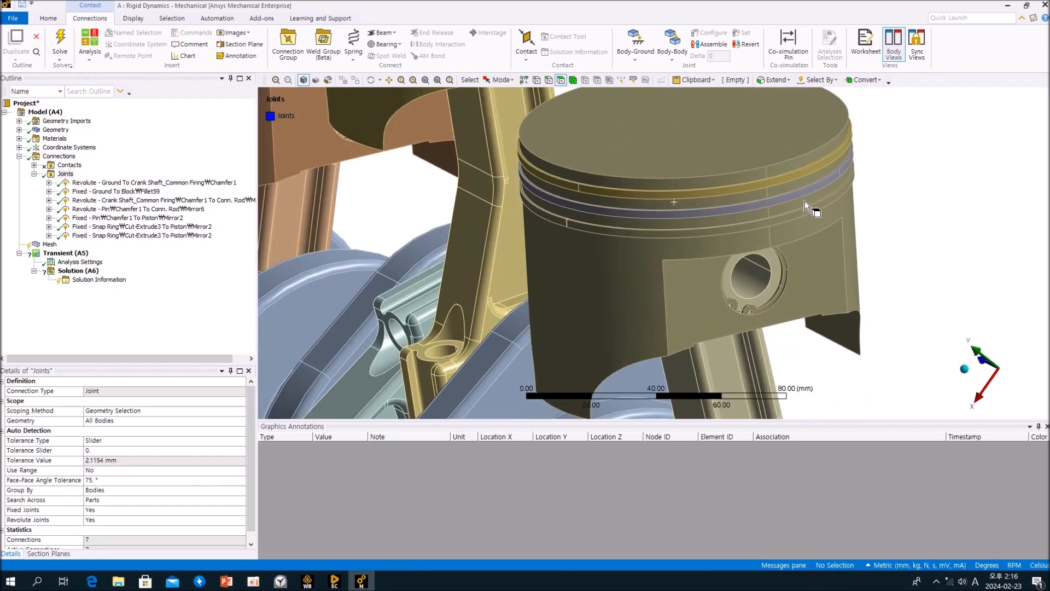
pyautogui.keyDown('ctrl'); pyautogui.moveTo(806, 202); pyautogui.dragTo(674, 232, button='middle'); pyautogui.keyUp('ctrl')
pyautogui.scroll(2, 788, 225)
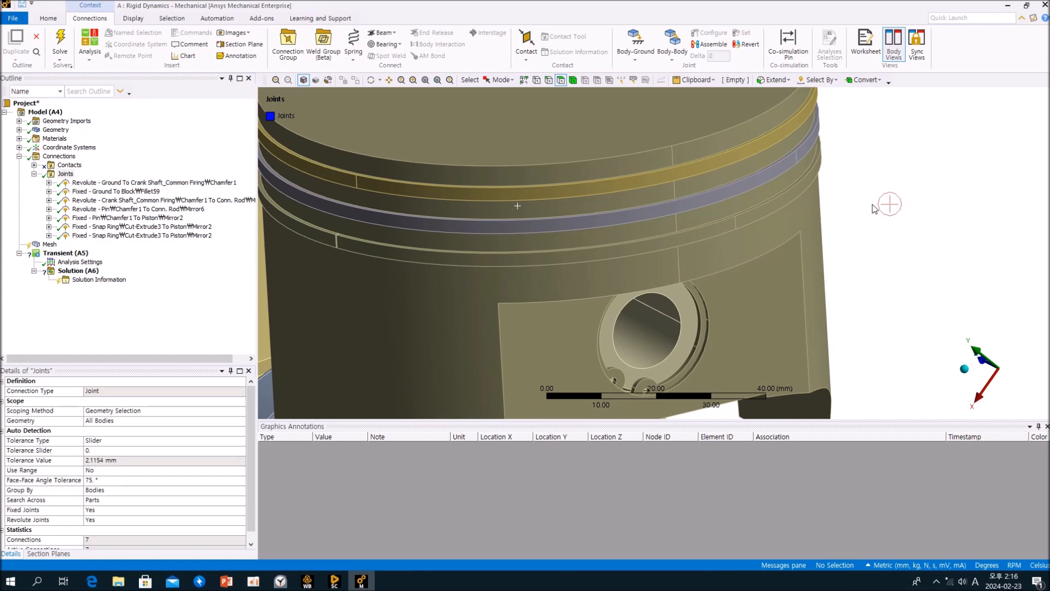
pyautogui.click(573, 80)
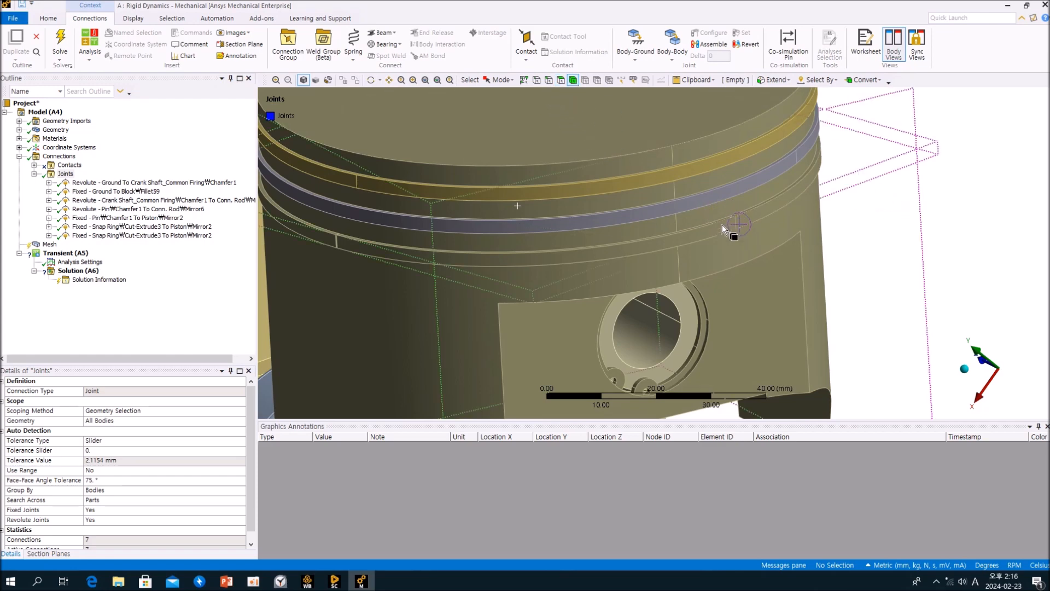
pyautogui.click(722, 224)
pyautogui.click(729, 191)
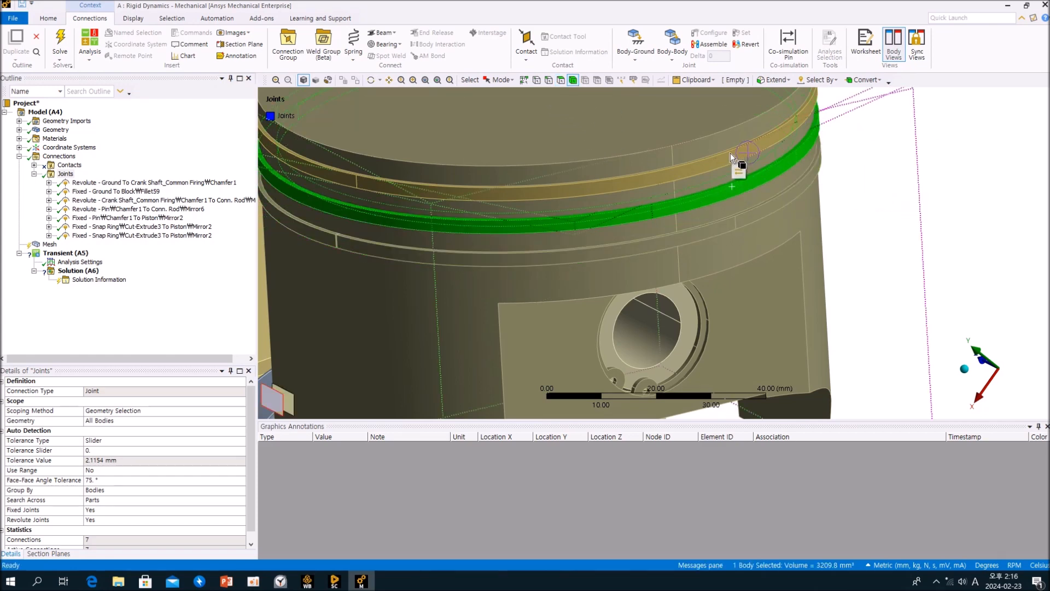
pyautogui.click(730, 152)
pyautogui.click(740, 166)
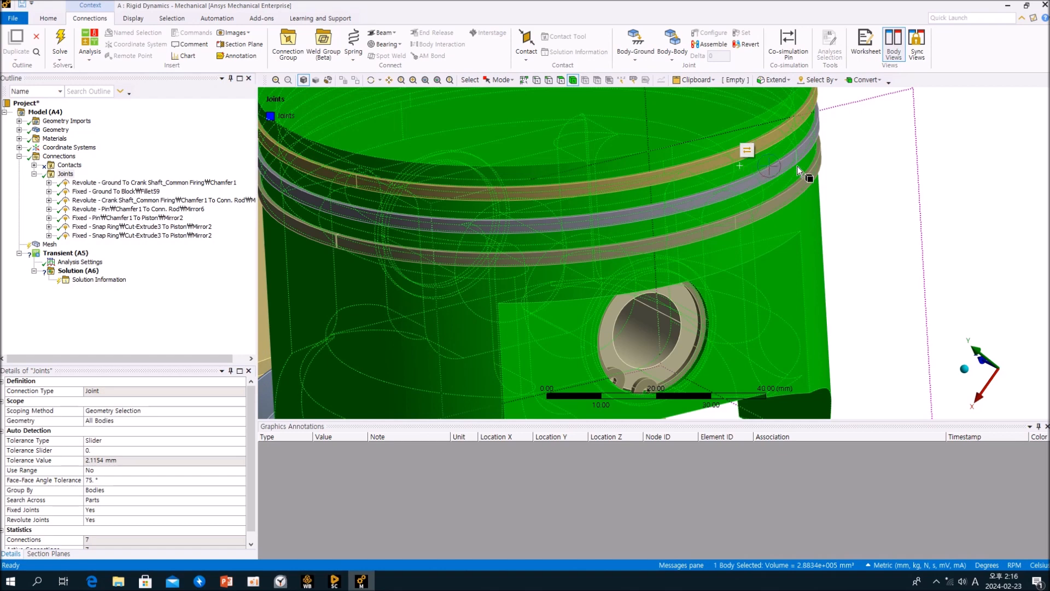
pyautogui.click(881, 194)
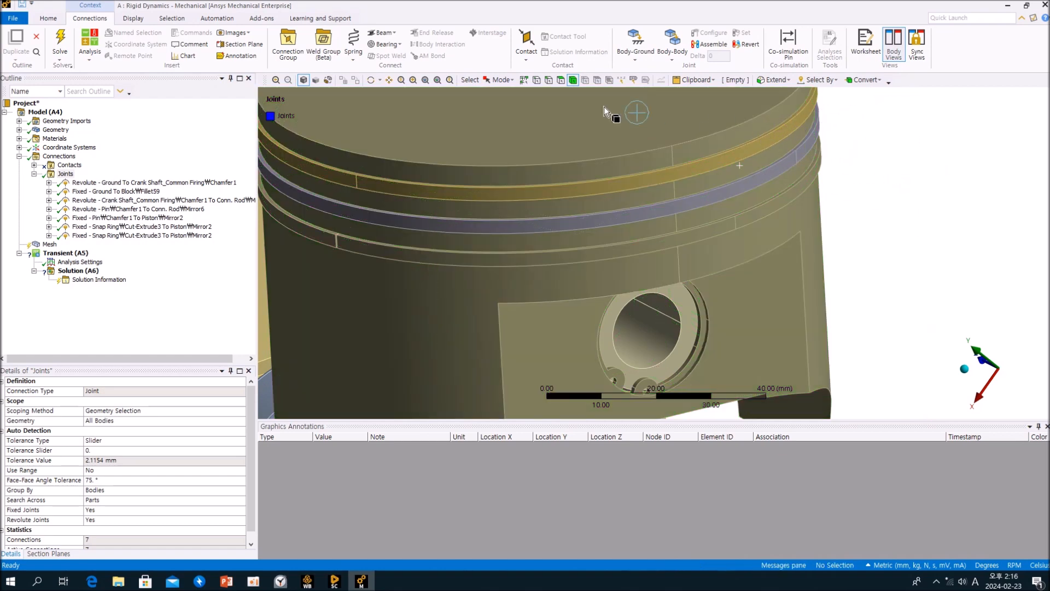
# Fix the top piston ring to the piston with a body-to-body Fixed joint between their cylindrical groove faces.
pyautogui.click(705, 142)
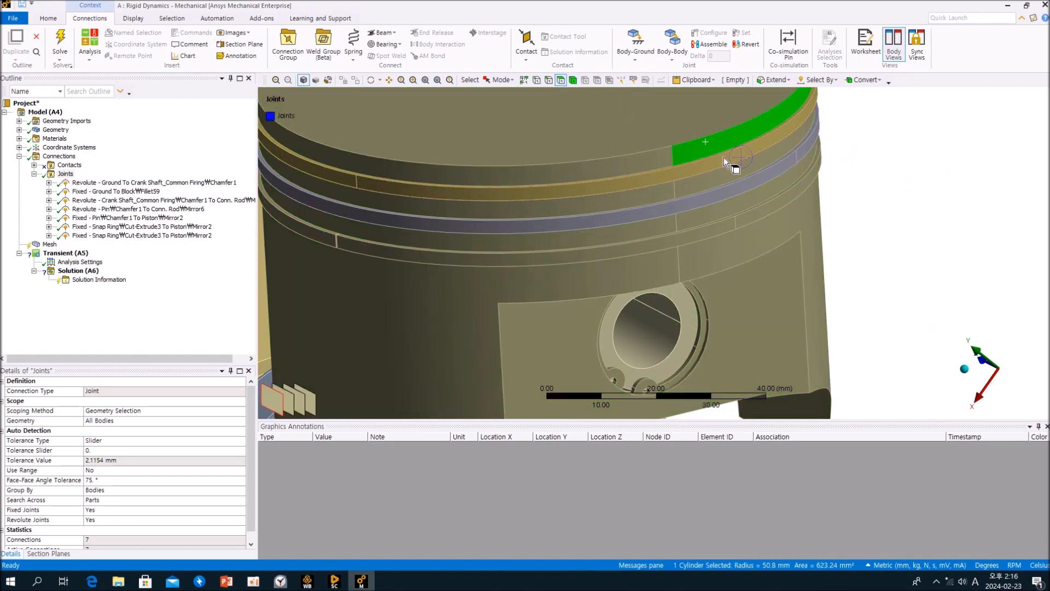
pyautogui.keyDown('ctrl'); pyautogui.click(724, 158); pyautogui.keyUp('ctrl')
pyautogui.click(672, 52)
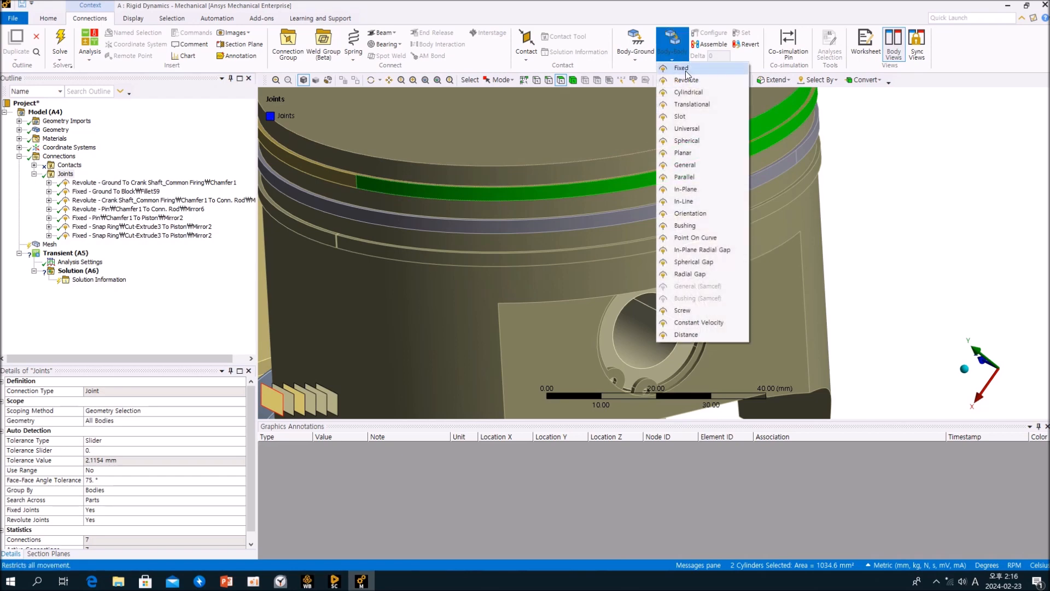
pyautogui.click(686, 71)
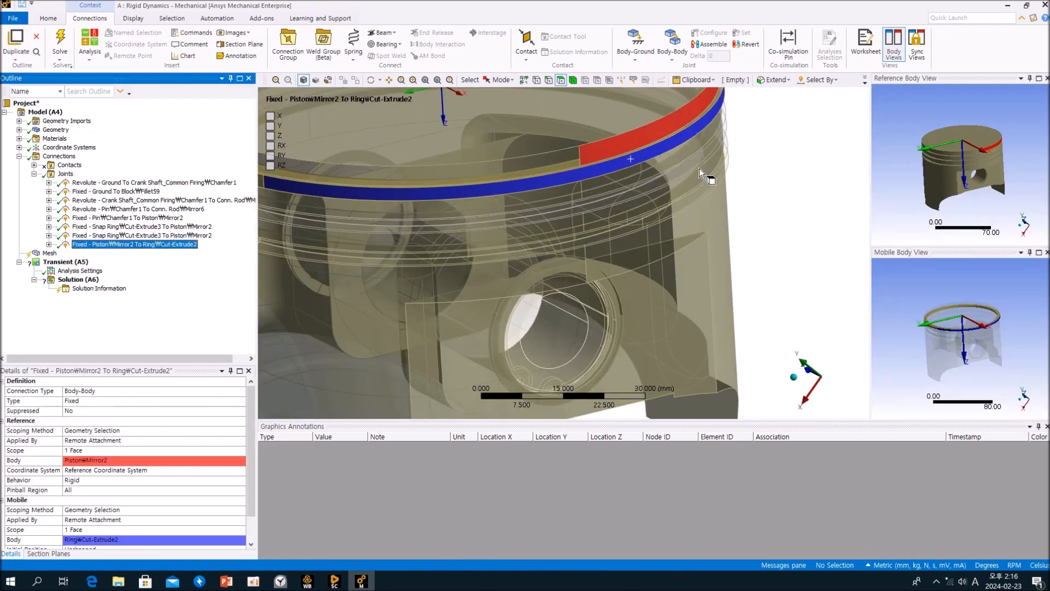
# Fix the second piston ring to its groove face with another body-to-body Fixed joint.
pyautogui.click(638, 177)
pyautogui.keyDown('ctrl'); pyautogui.click(642, 188); pyautogui.keyUp('ctrl')
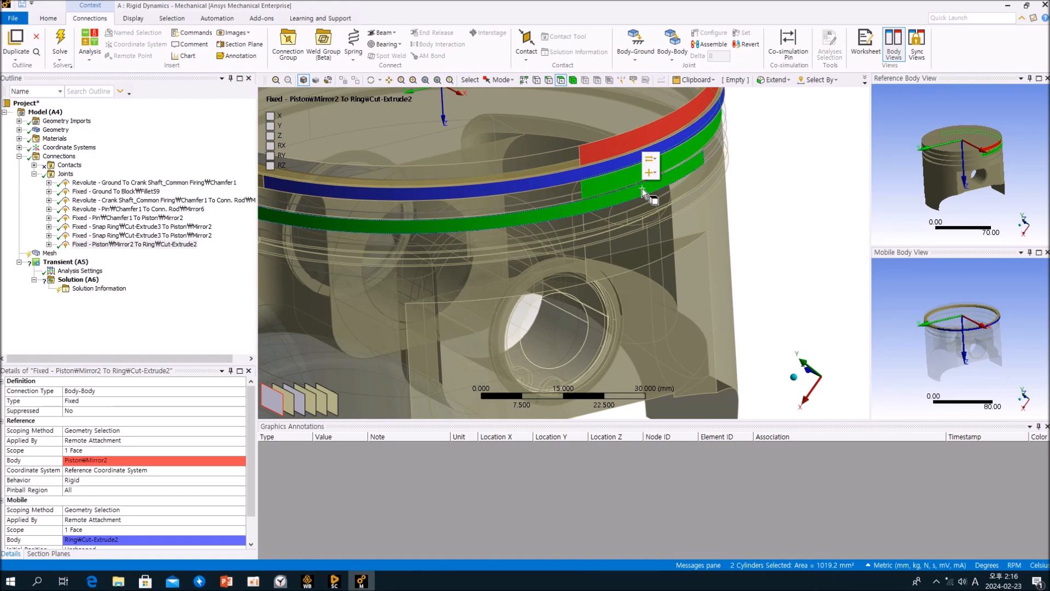
pyautogui.click(673, 52)
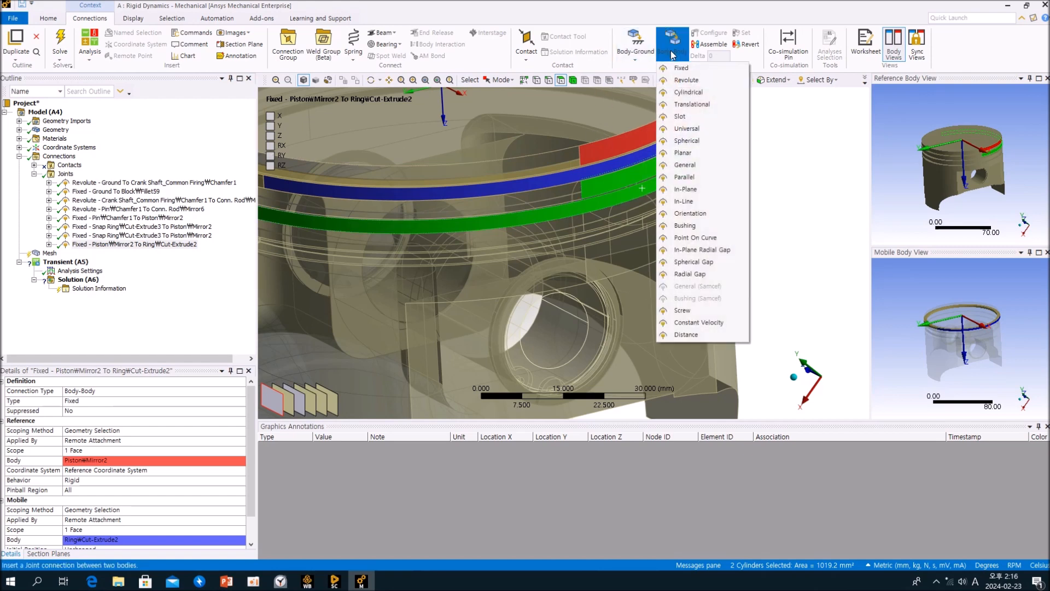
pyautogui.click(679, 68)
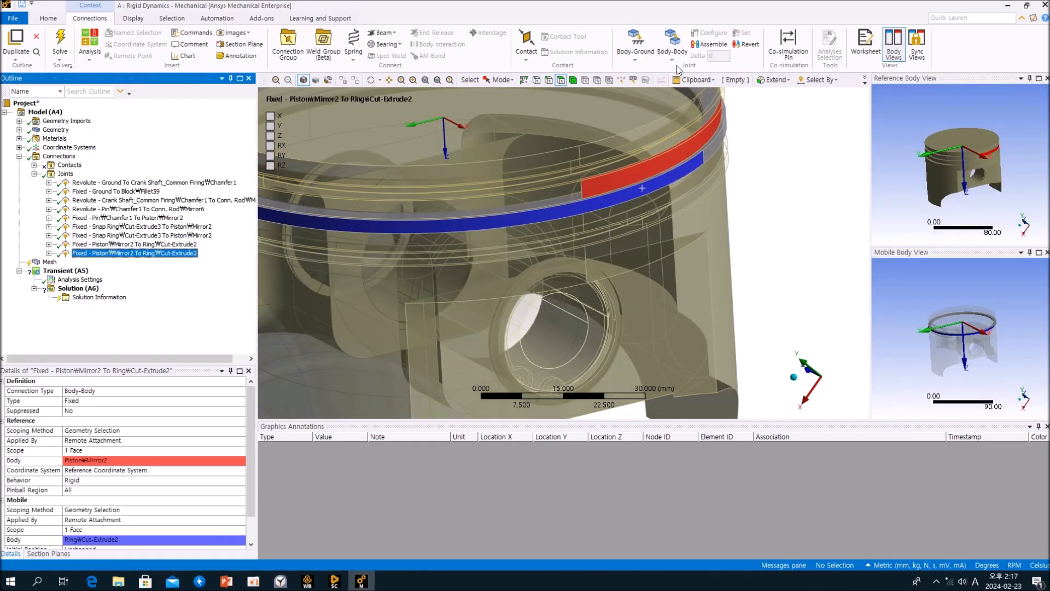
# Fix the third piston ring to its groove face with another body-to-body Fixed joint.
pyautogui.click(654, 196)
pyautogui.keyDown('ctrl'); pyautogui.click(672, 208); pyautogui.keyUp('ctrl')
pyautogui.moveTo(672, 208); pyautogui.dragTo(679, 188, button='middle')
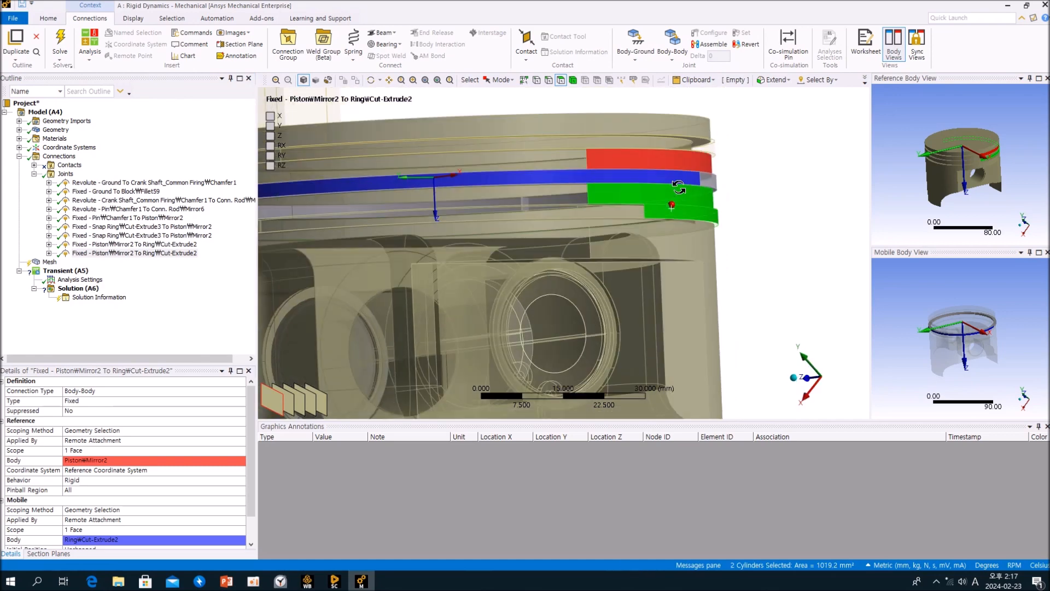
pyautogui.click(672, 57)
pyautogui.click(690, 68)
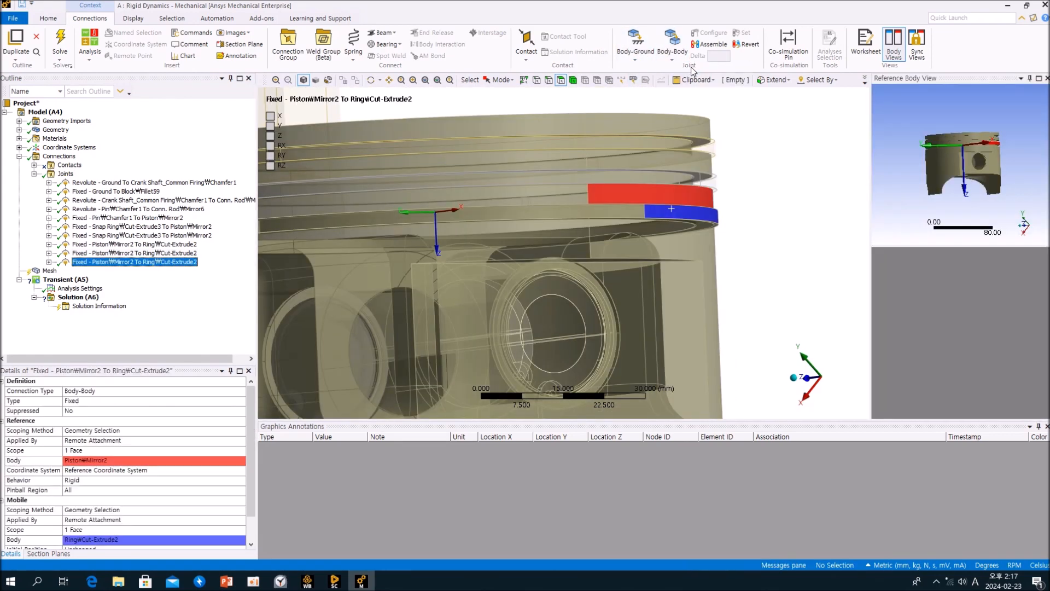
pyautogui.scroll(-8, 756, 210)
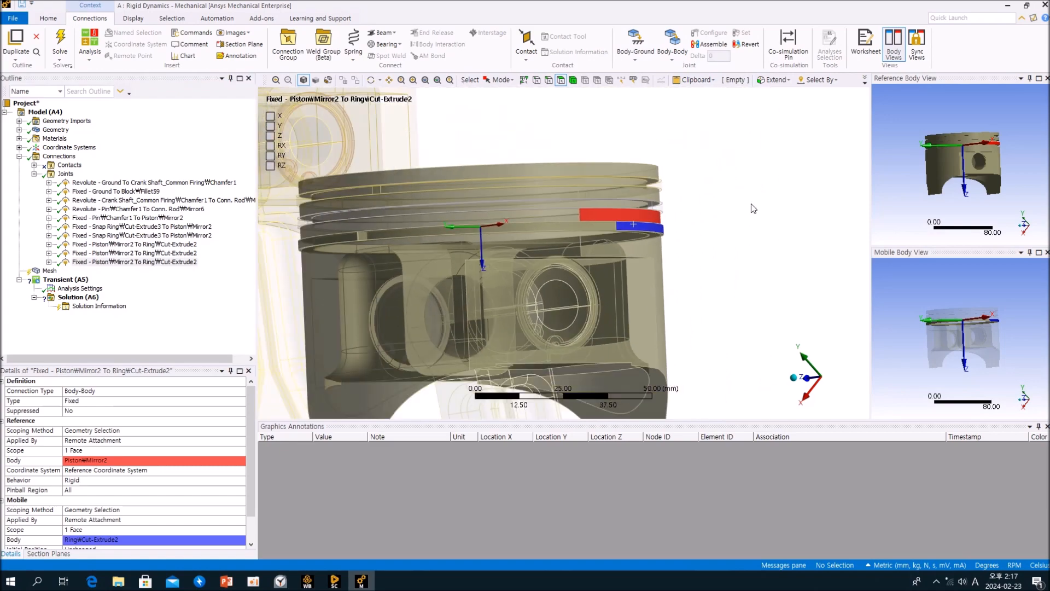
pyautogui.moveTo(693, 231); pyautogui.dragTo(682, 249, button='middle')
pyautogui.keyDown('ctrl'); pyautogui.moveTo(681, 232); pyautogui.dragTo(737, 193, button='middle'); pyautogui.keyUp('ctrl')
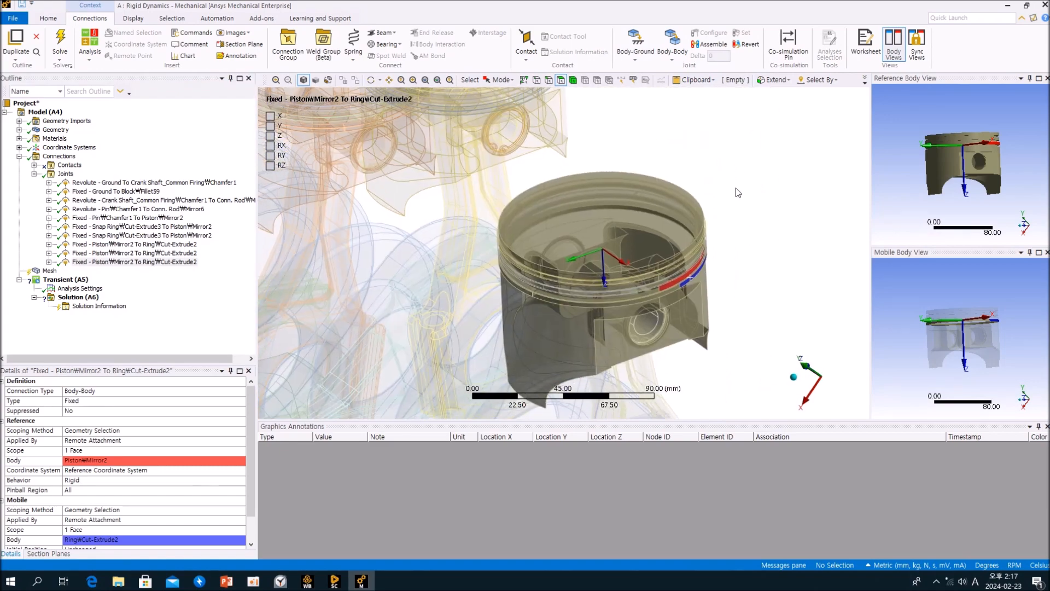
# Select the Joints folder and examine the rear piston and crankshaft in the model.
pyautogui.click(192, 322)
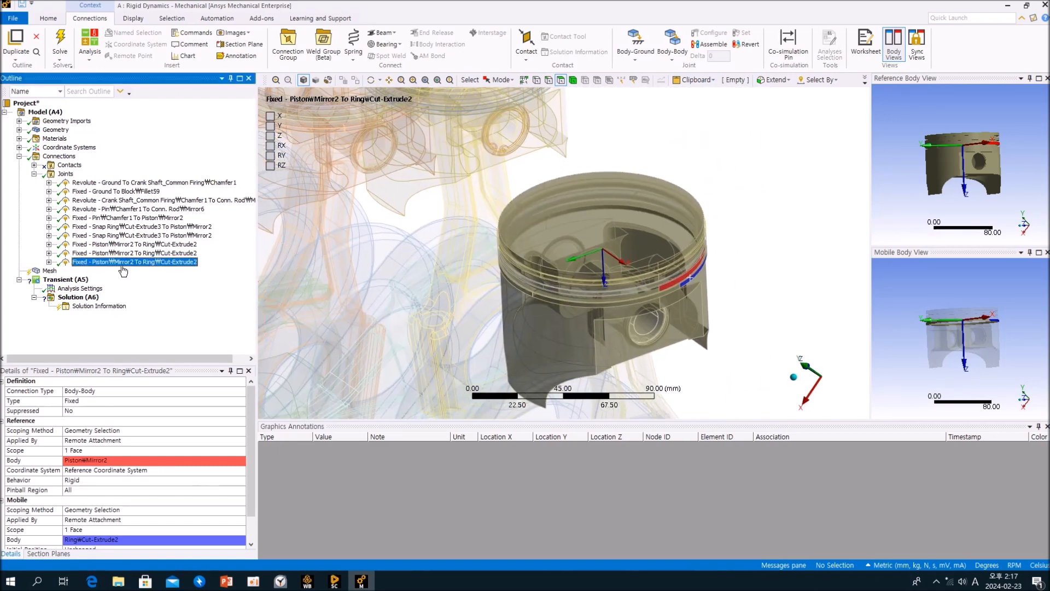
pyautogui.click(65, 174)
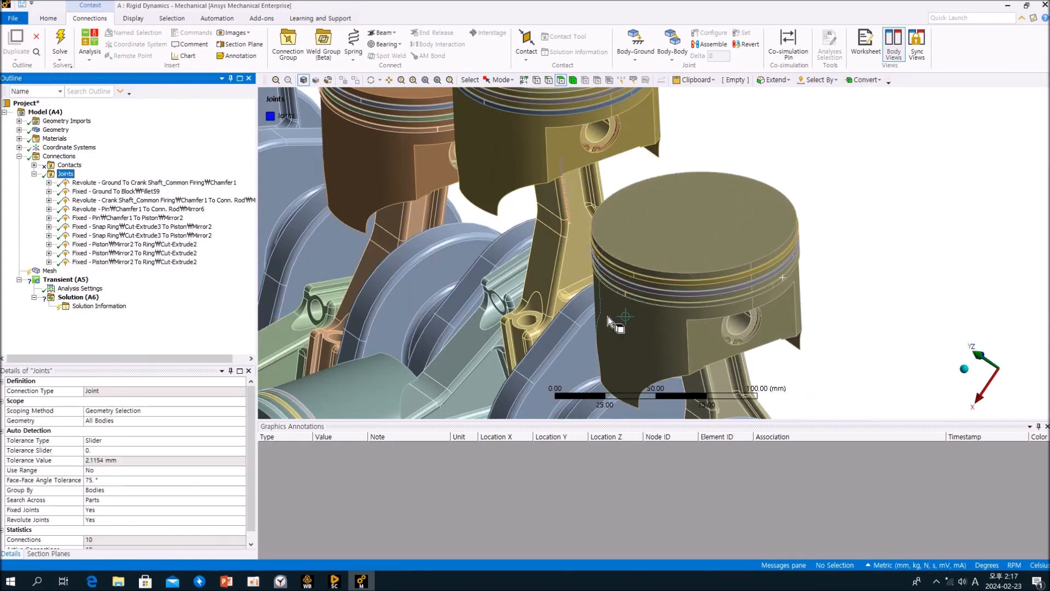
pyautogui.click(819, 225)
pyautogui.keyDown('ctrl'); pyautogui.moveTo(801, 266); pyautogui.dragTo(783, 203, button='middle'); pyautogui.keyUp('ctrl')
pyautogui.scroll(3, 766, 234)
pyautogui.scroll(-7, 763, 238)
pyautogui.moveTo(764, 242); pyautogui.dragTo(671, 230, button='middle')
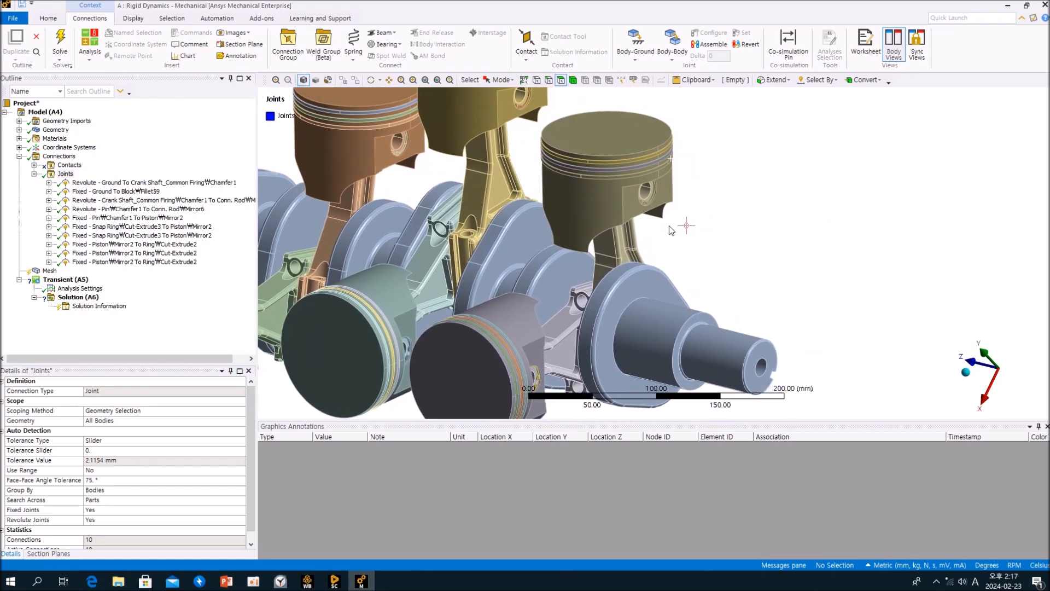
# Configure the crankshaft-to-ground Revolute joint and rotate the crankshaft to check its motion.
pyautogui.click(159, 182)
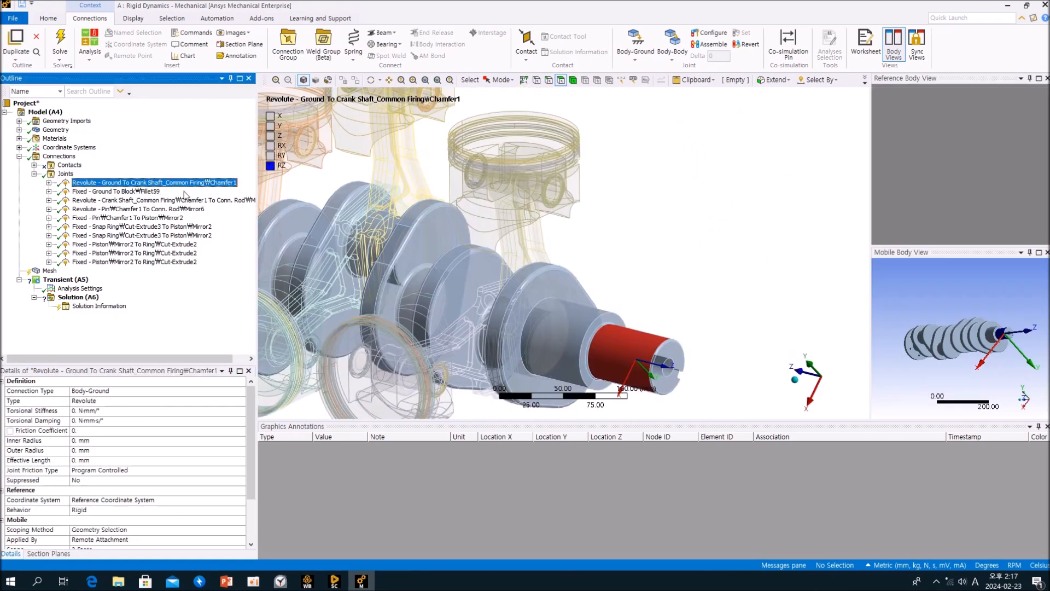
pyautogui.moveTo(654, 261); pyautogui.dragTo(704, 223, button='middle')
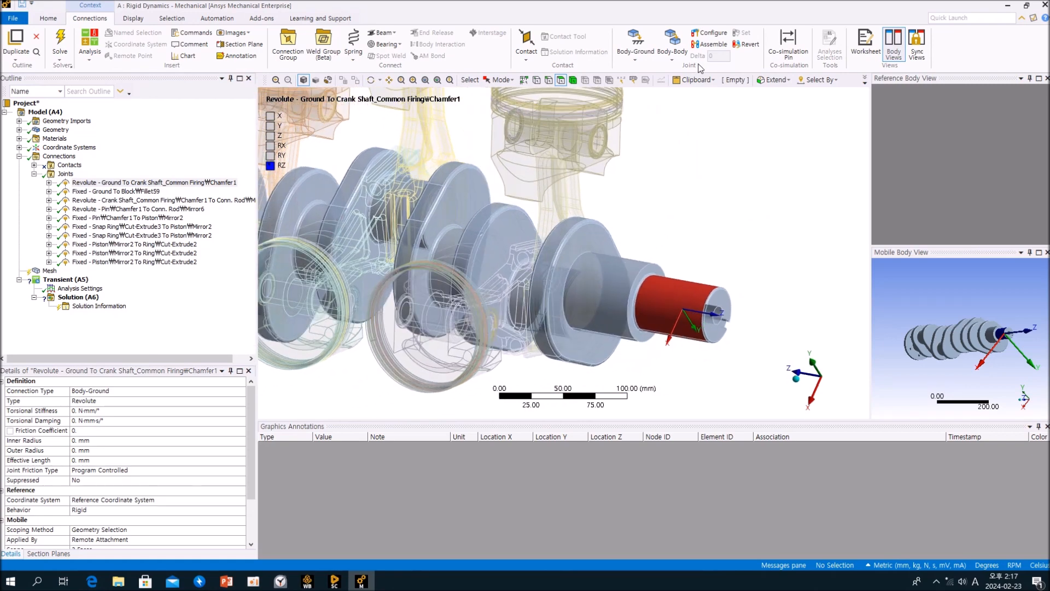
pyautogui.click(709, 33)
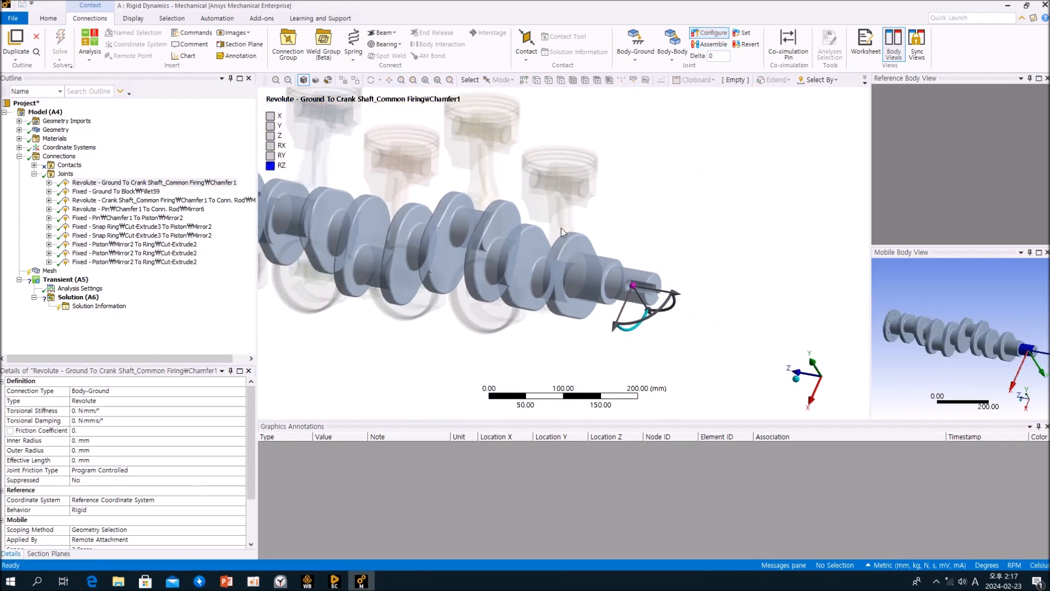
pyautogui.moveTo(628, 340)
pyautogui.mouseDown()
pyautogui.moveTo(615, 303)
pyautogui.moveTo(620, 275)
pyautogui.moveTo(678, 366)
pyautogui.moveTo(660, 396)
pyautogui.moveTo(598, 293)
pyautogui.moveTo(613, 288)
pyautogui.moveTo(591, 364)
pyautogui.moveTo(634, 298)
pyautogui.moveTo(631, 336)
pyautogui.mouseUp()
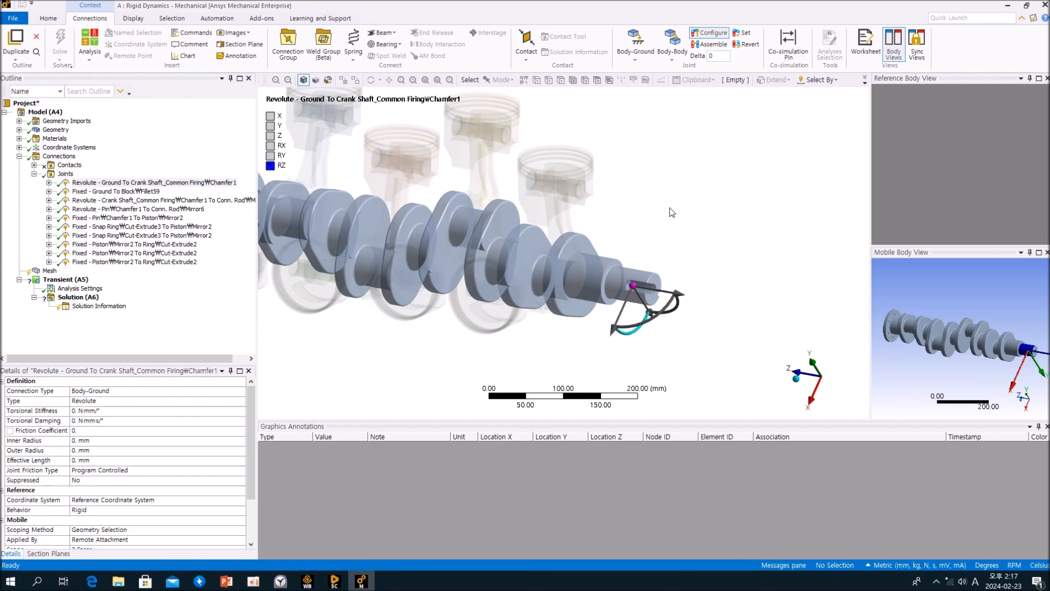
pyautogui.click(717, 36)
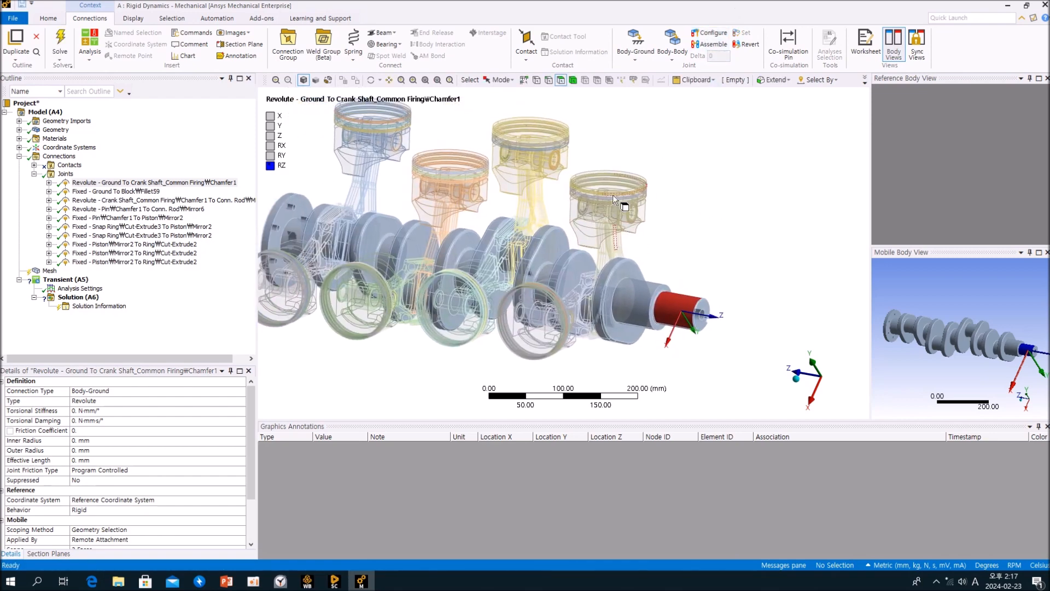
# Show all bodies and examine the block's cylinder bore around the rear piston.
pyautogui.rightClick(663, 176)
pyautogui.click(689, 189)
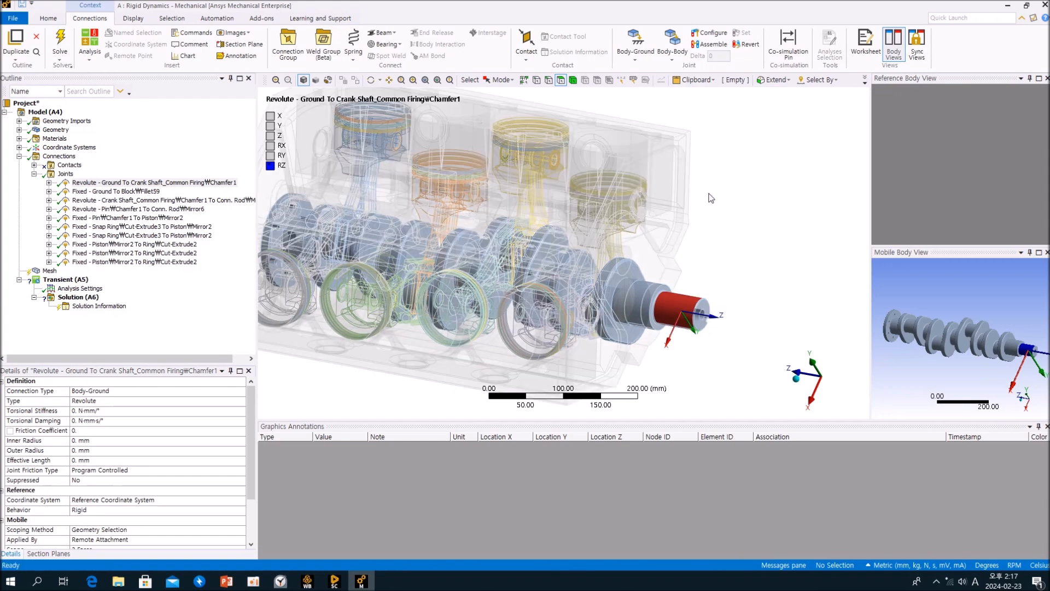
pyautogui.click(67, 174)
pyautogui.moveTo(624, 247); pyautogui.dragTo(639, 277, button='middle')
pyautogui.scroll(3, 686, 265)
pyautogui.moveTo(683, 223); pyautogui.dragTo(712, 245, button='middle')
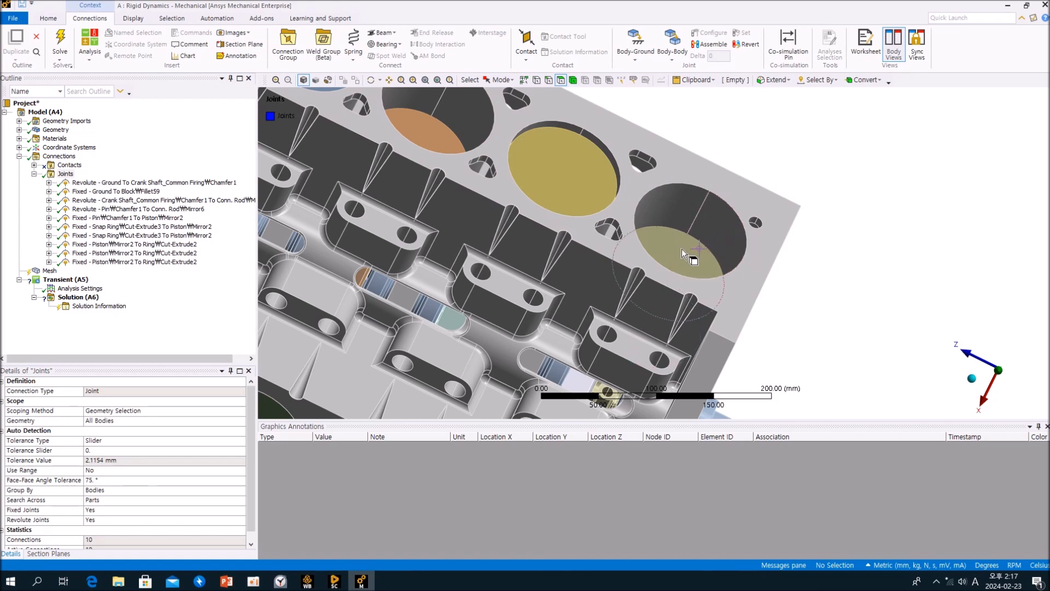
pyautogui.moveTo(670, 248); pyautogui.dragTo(611, 232, button='middle')
pyautogui.moveTo(630, 234); pyautogui.dragTo(631, 287, button='middle')
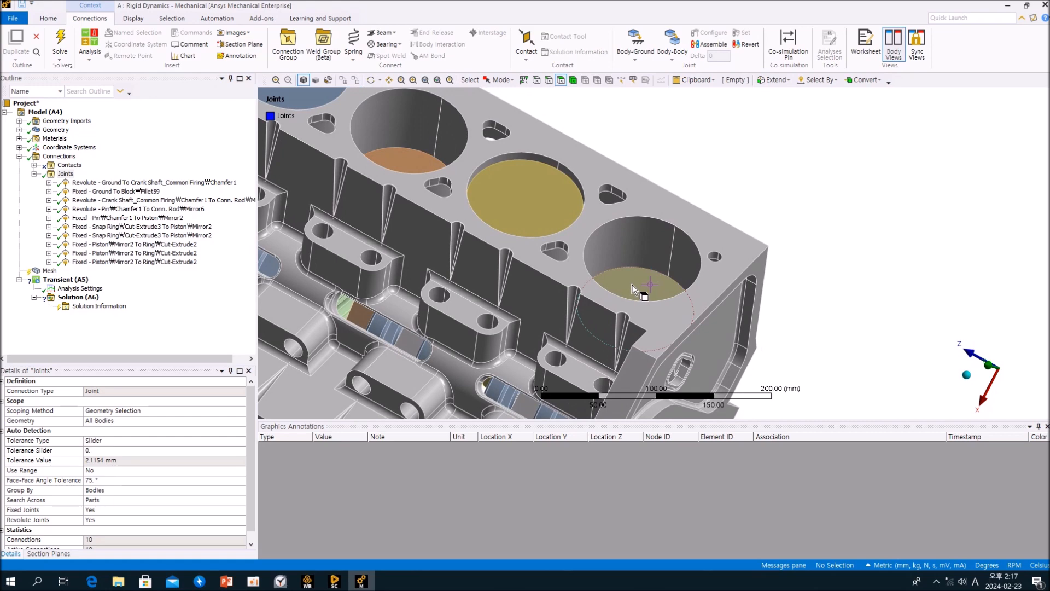
pyautogui.click(632, 289)
pyautogui.click(632, 238)
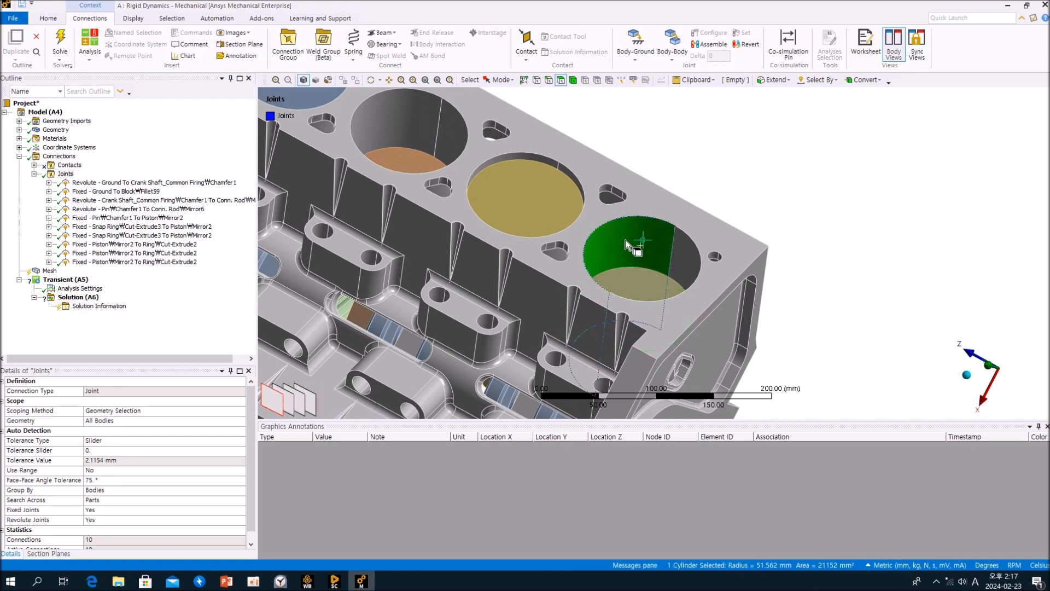
pyautogui.moveTo(638, 290); pyautogui.dragTo(622, 236, button='middle')
pyautogui.click(736, 233)
pyautogui.keyDown('ctrl'); pyautogui.moveTo(721, 230); pyautogui.dragTo(778, 288, button='middle'); pyautogui.keyUp('ctrl')
pyautogui.moveTo(778, 289); pyautogui.dragTo(770, 238, button='middle')
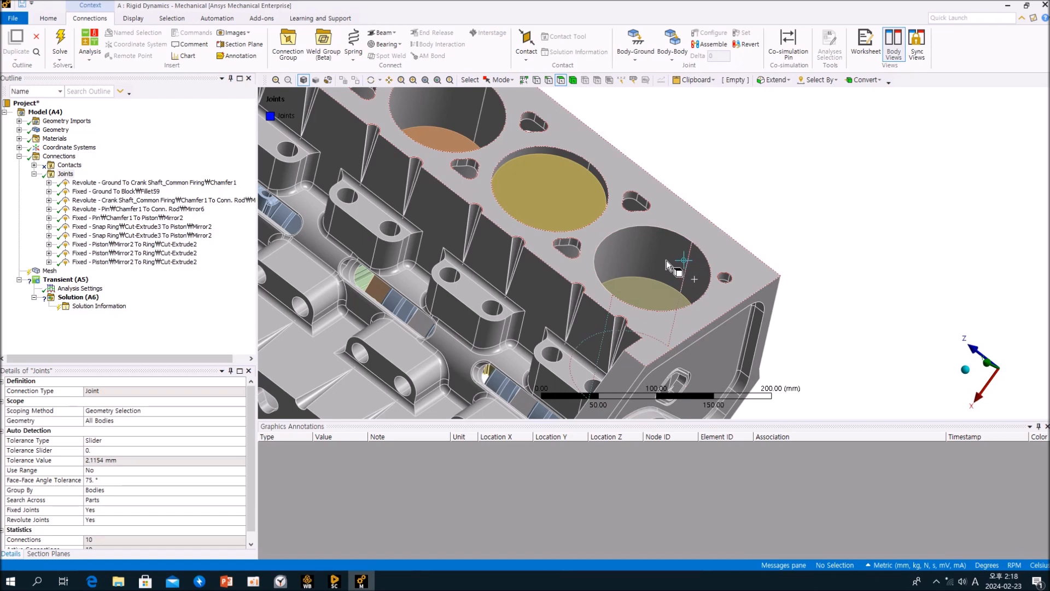
# Insert a body-body General joint from the piston's crown face to the block's two cylinder bore faces.
pyautogui.click(675, 55)
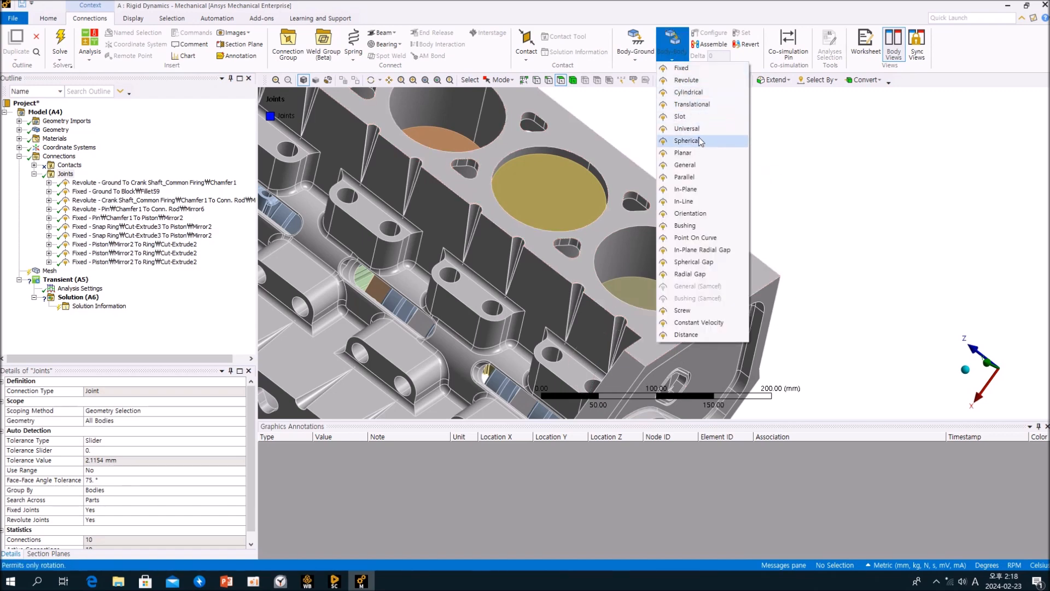
pyautogui.click(705, 166)
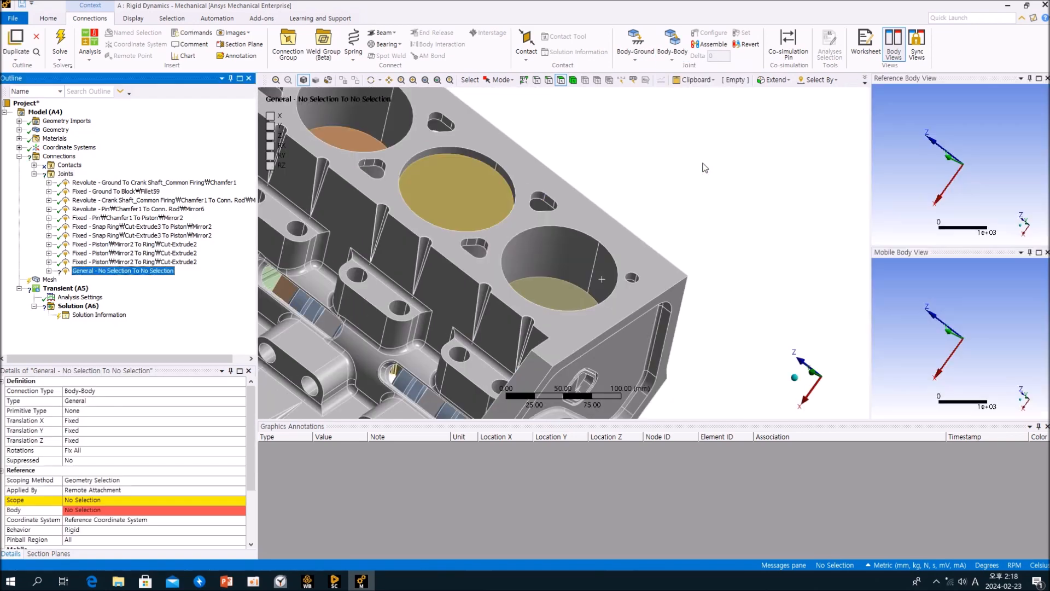
pyautogui.click(556, 300)
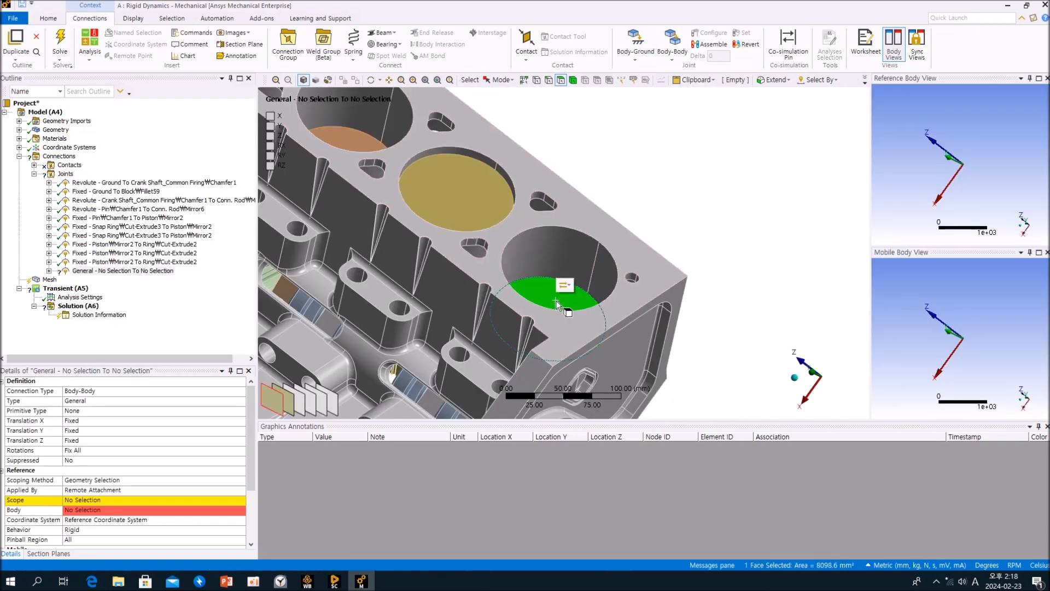
pyautogui.click(98, 500)
pyautogui.click(79, 500)
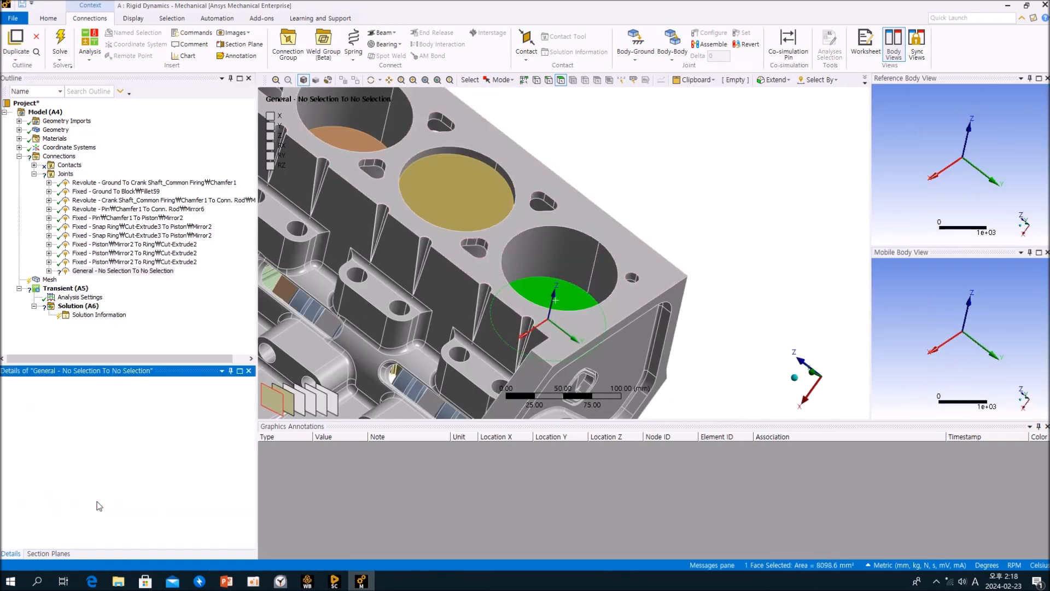
pyautogui.click(568, 256)
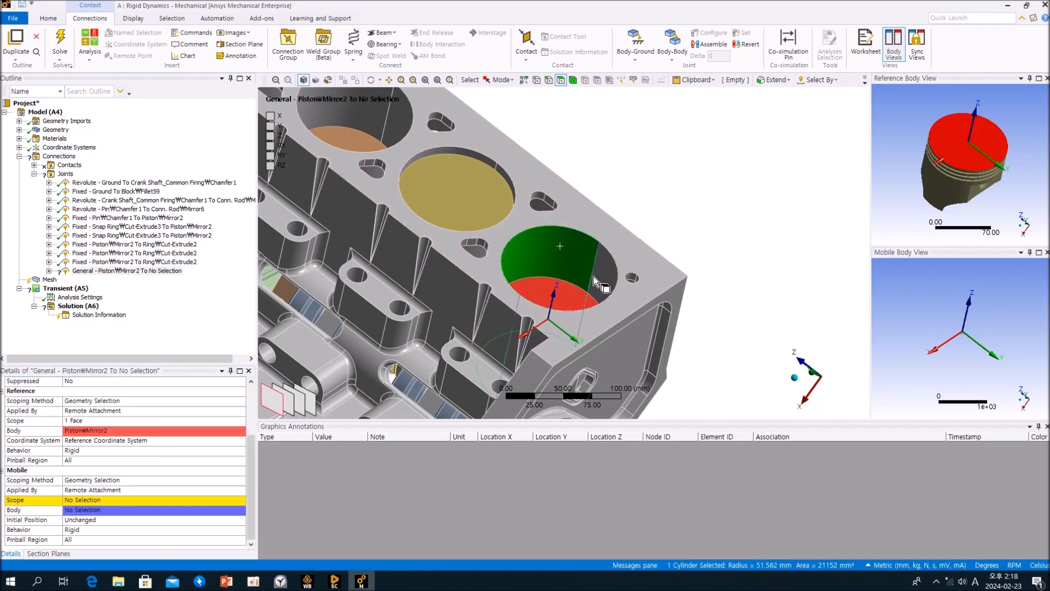
pyautogui.keyDown('ctrl'); pyautogui.click(599, 277); pyautogui.keyUp('ctrl')
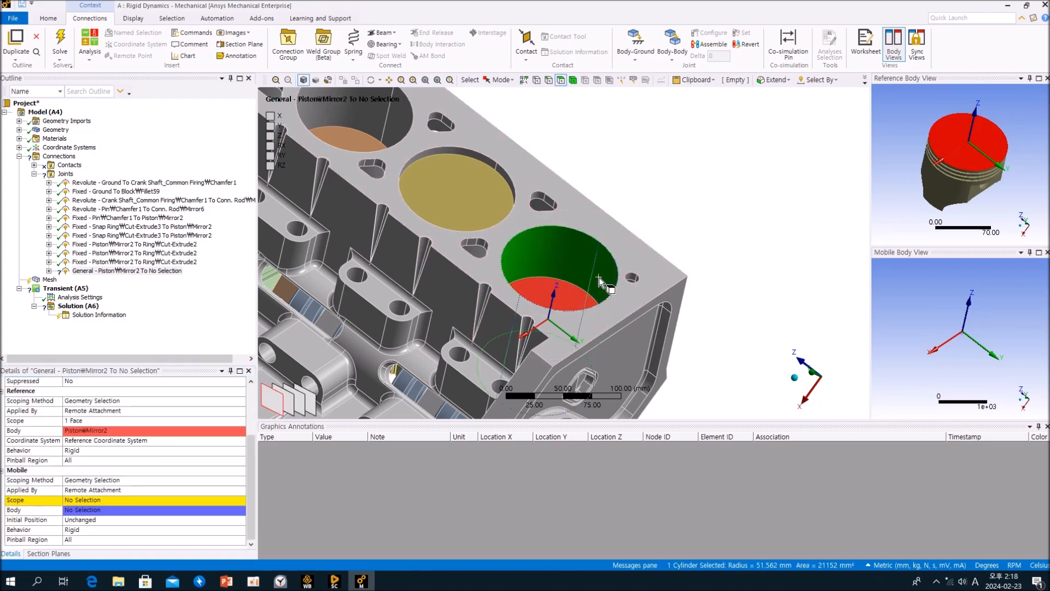
pyautogui.click(86, 500)
pyautogui.click(86, 501)
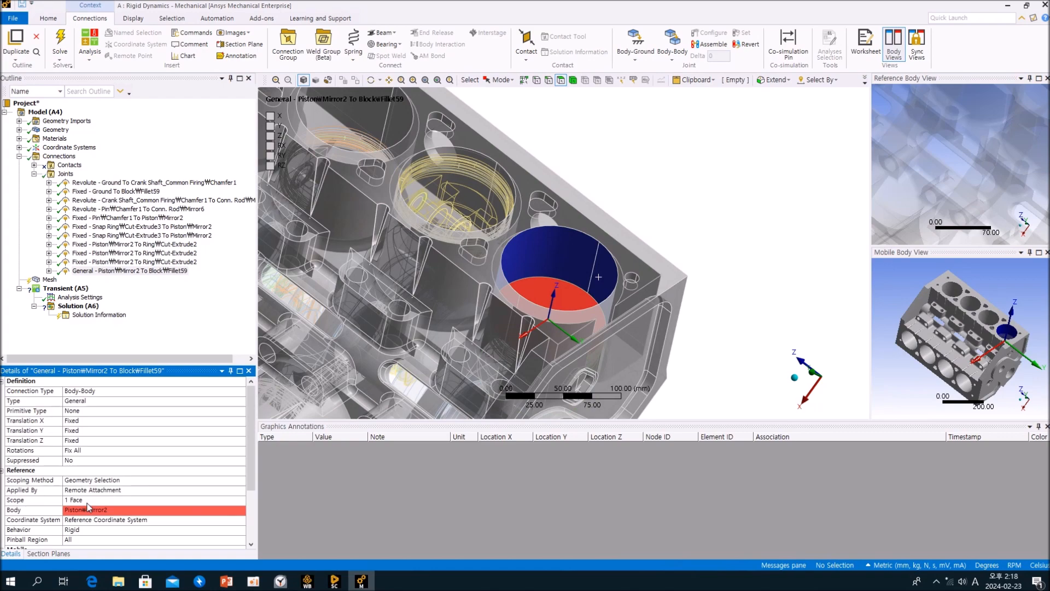
# Set the General joint's Translation Z to Free so the piston slides in the bore.
pyautogui.moveTo(578, 315); pyautogui.dragTo(489, 286, button='middle')
pyautogui.scroll(3, 591, 326)
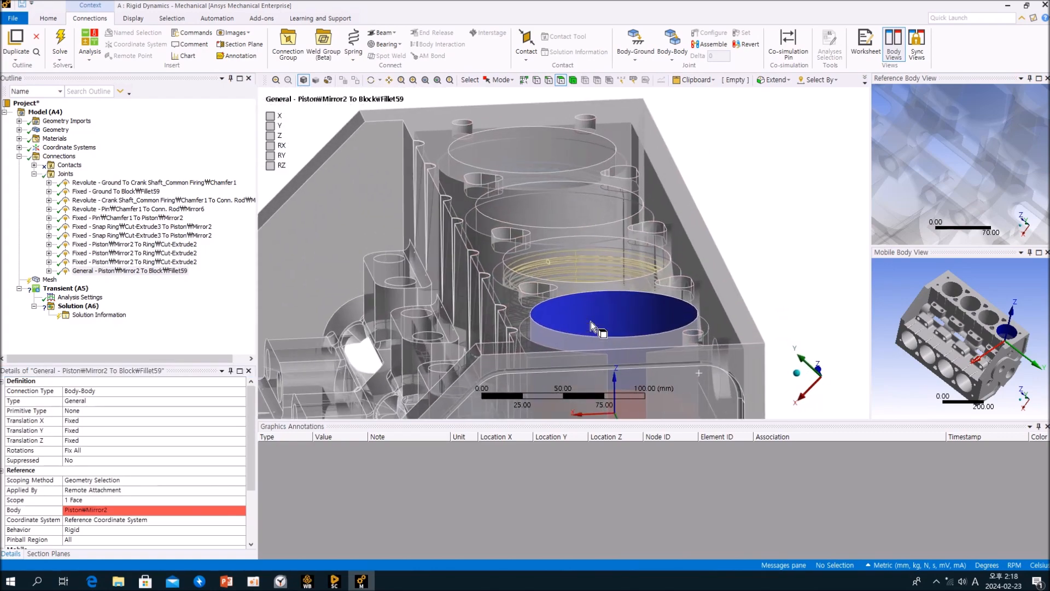
pyautogui.scroll(-3, 591, 327)
pyautogui.moveTo(585, 307); pyautogui.dragTo(576, 290, button='middle')
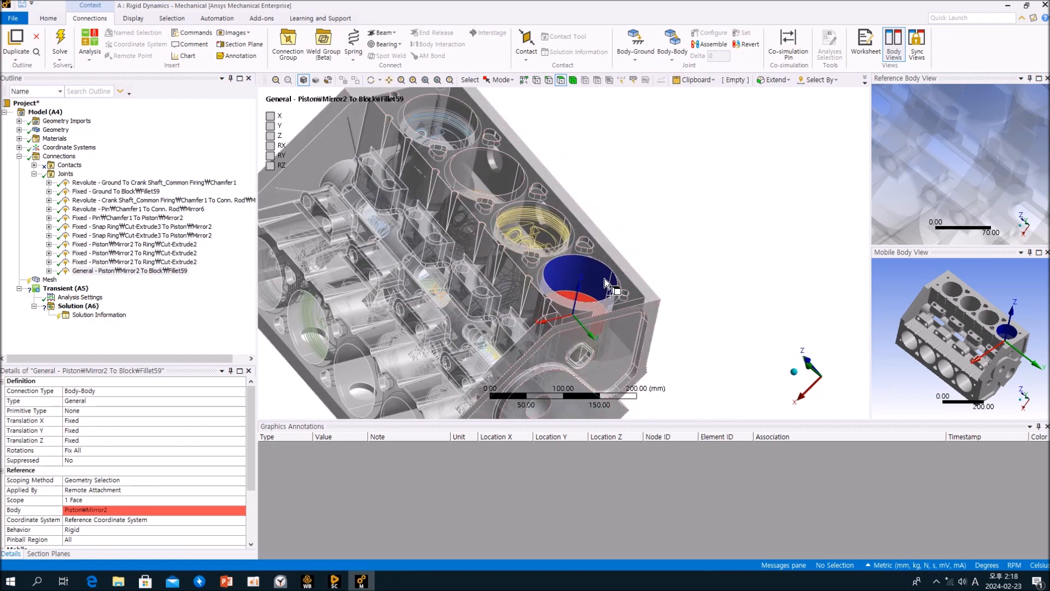
pyautogui.click(251, 411)
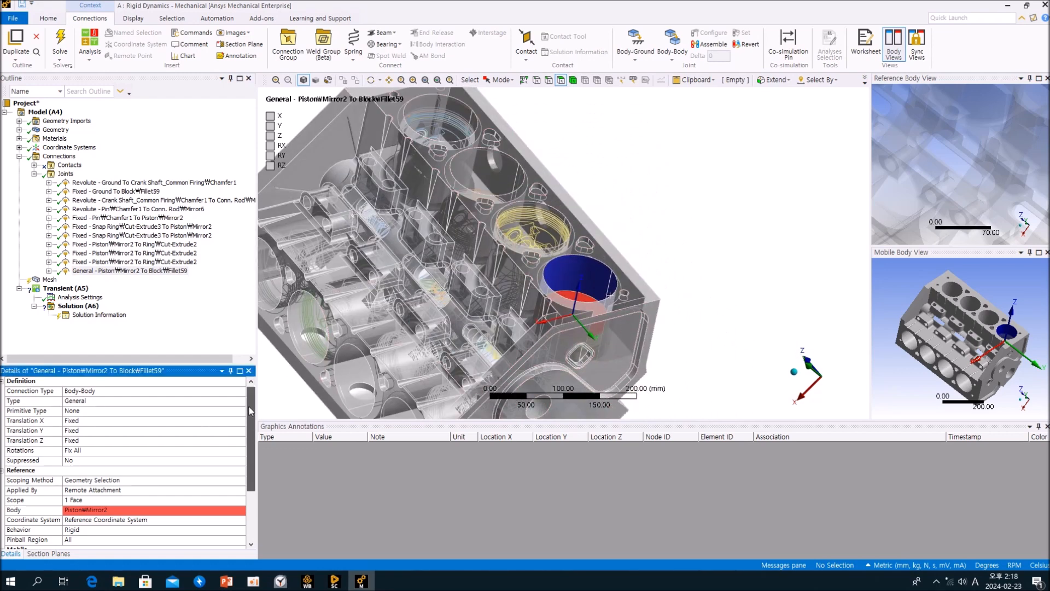
pyautogui.moveTo(578, 312)
pyautogui.mouseDown(button='middle')
pyautogui.moveTo(587, 315)
pyautogui.moveTo(580, 306)
pyautogui.mouseUp(button='middle')
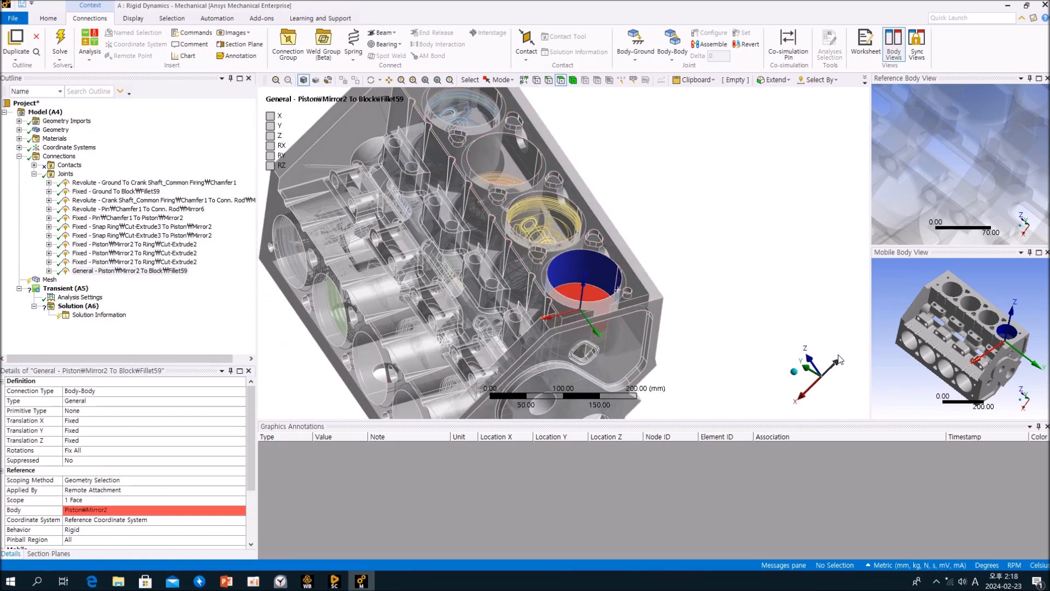
pyautogui.scroll(5, 604, 331)
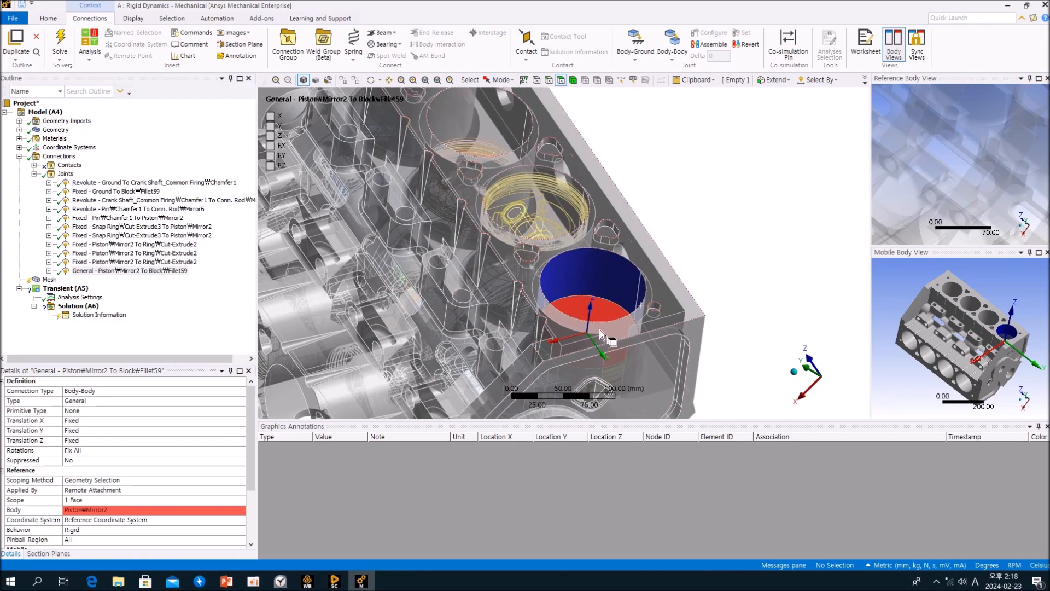
pyautogui.moveTo(583, 278); pyautogui.dragTo(581, 195, button='middle')
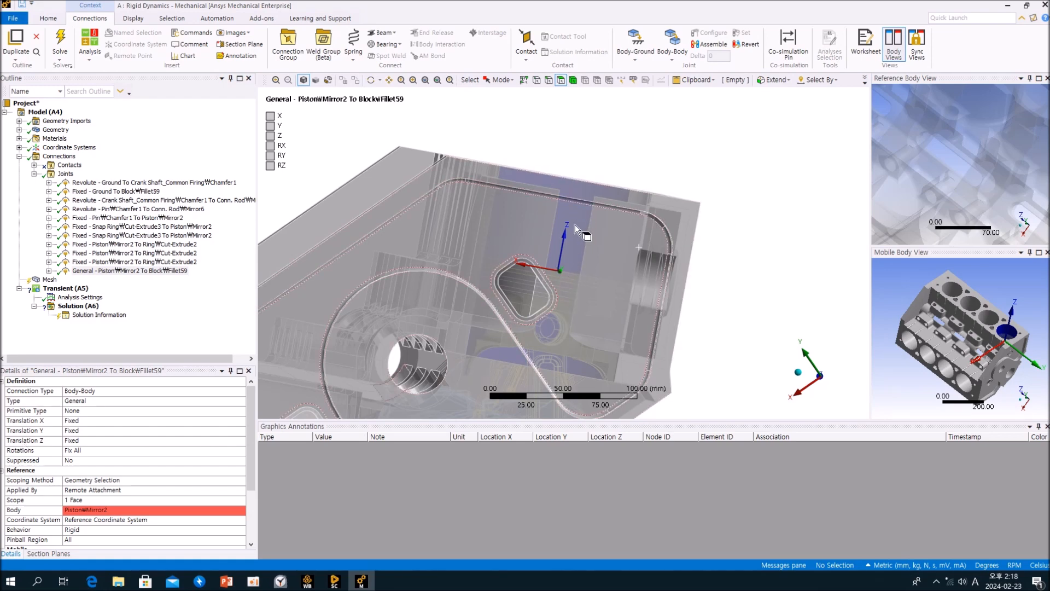
pyautogui.click(101, 441)
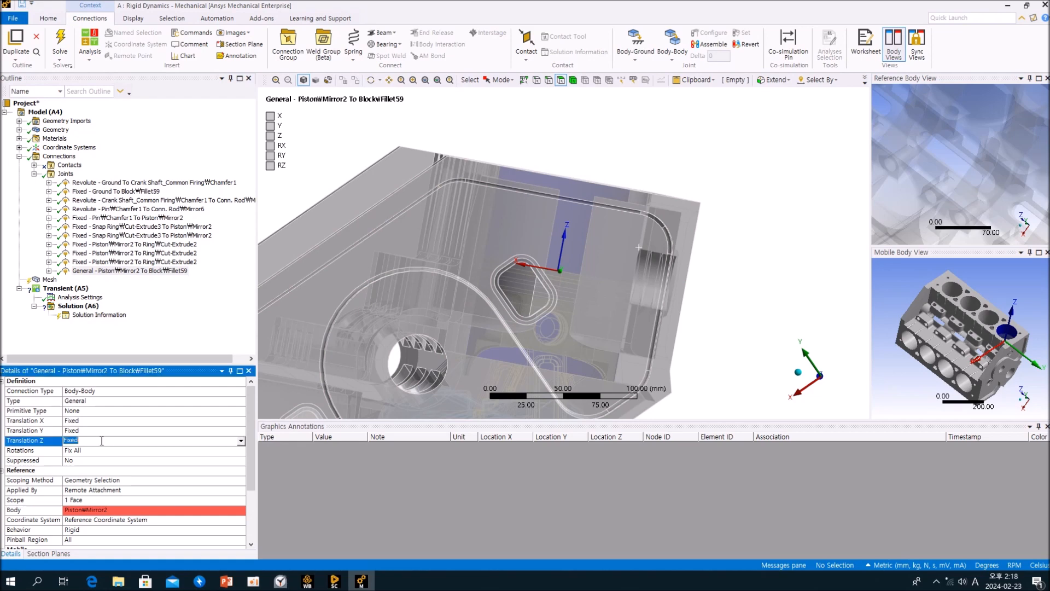
pyautogui.click(241, 442)
pyautogui.click(189, 460)
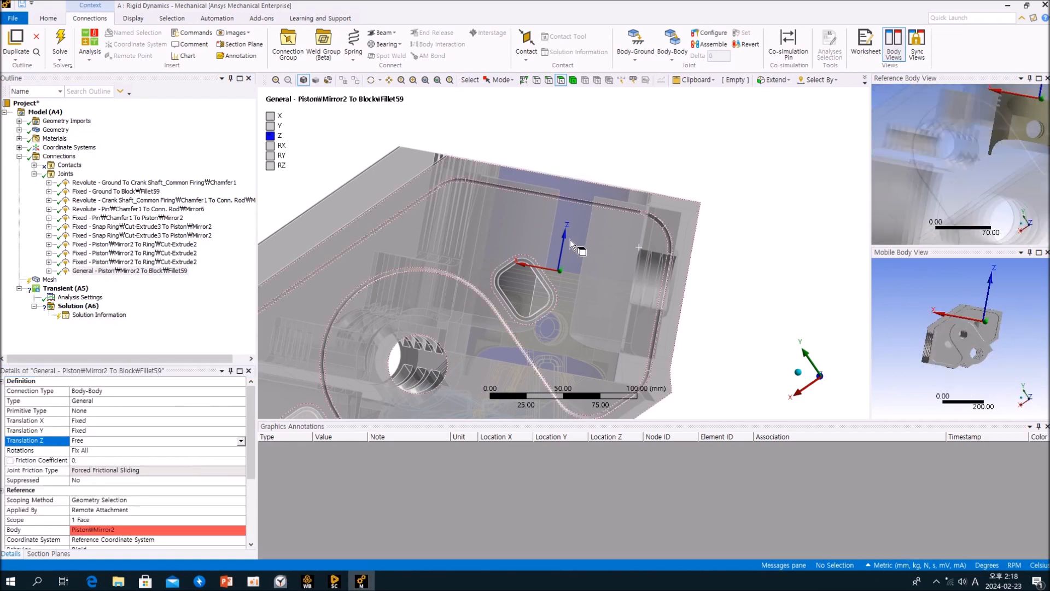
# Examine the piston-to-block General joint and its coordinate system from several angles.
pyautogui.moveTo(571, 249); pyautogui.dragTo(606, 212, button='middle')
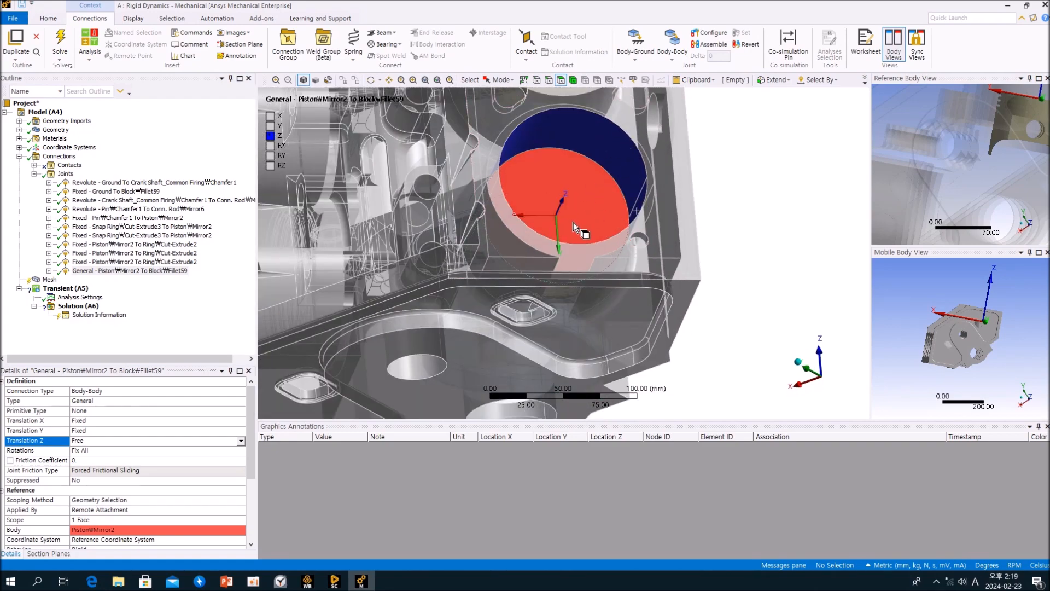
pyautogui.moveTo(586, 190); pyautogui.dragTo(550, 215, button='middle')
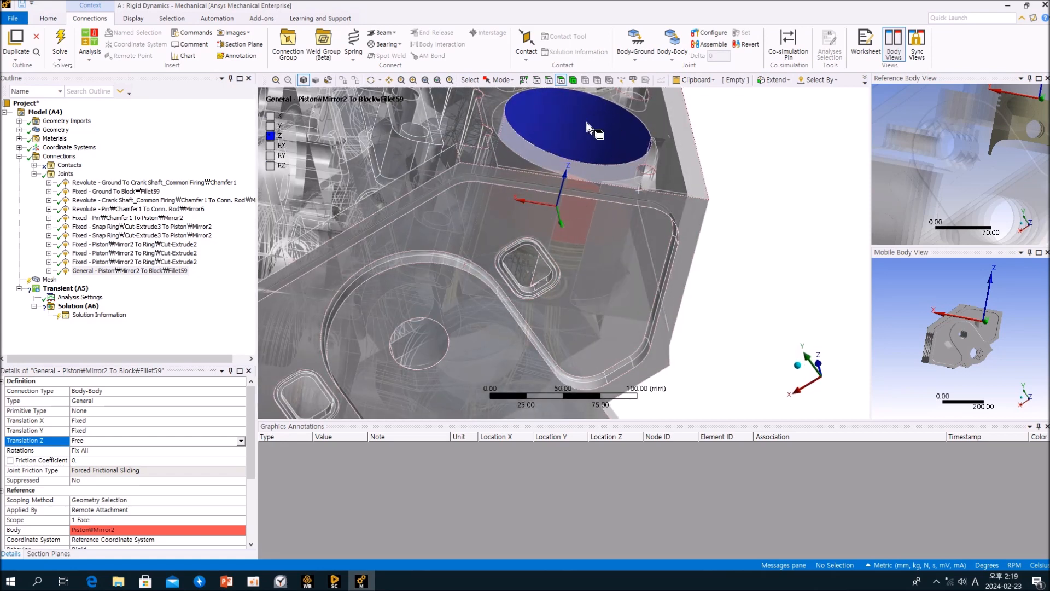
pyautogui.keyDown('ctrl'); pyautogui.moveTo(588, 144); pyautogui.dragTo(605, 203, button='middle'); pyautogui.keyUp('ctrl')
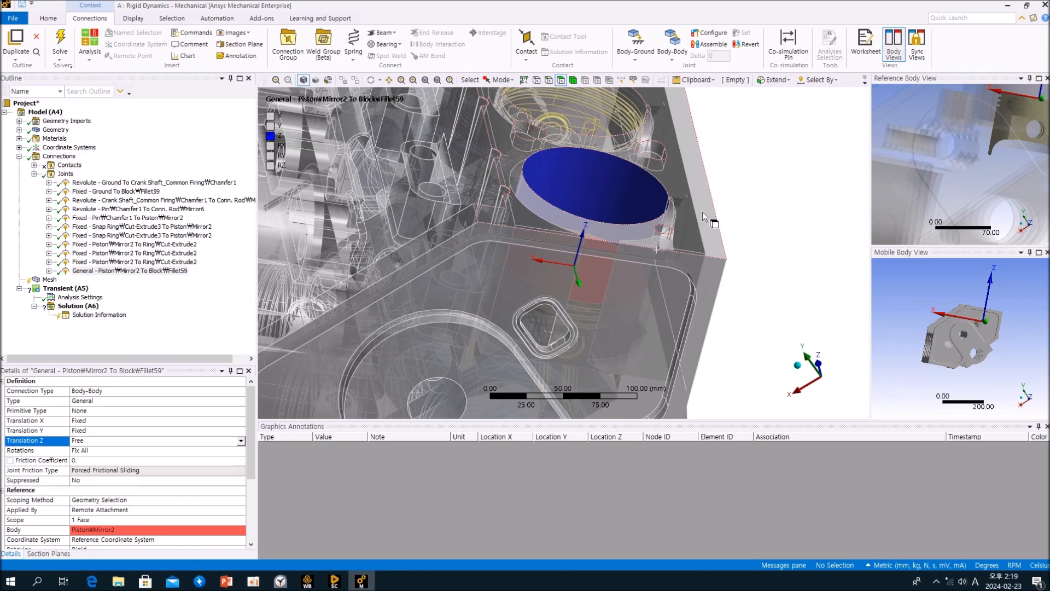
pyautogui.moveTo(704, 212); pyautogui.dragTo(663, 194, button='middle')
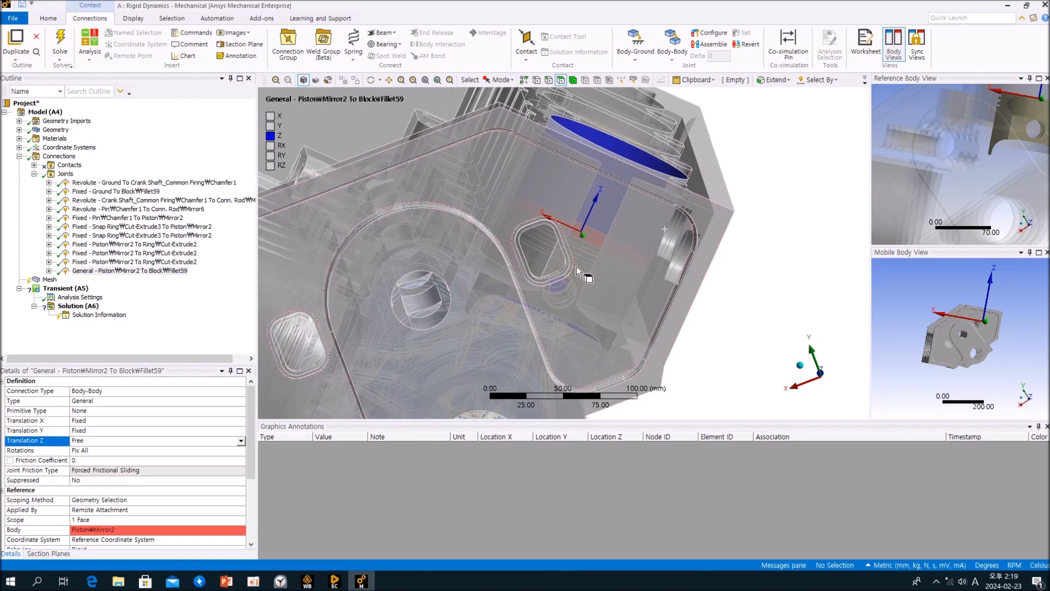
pyautogui.keyDown('ctrl'); pyautogui.moveTo(593, 246); pyautogui.dragTo(631, 100, button='middle'); pyautogui.keyUp('ctrl')
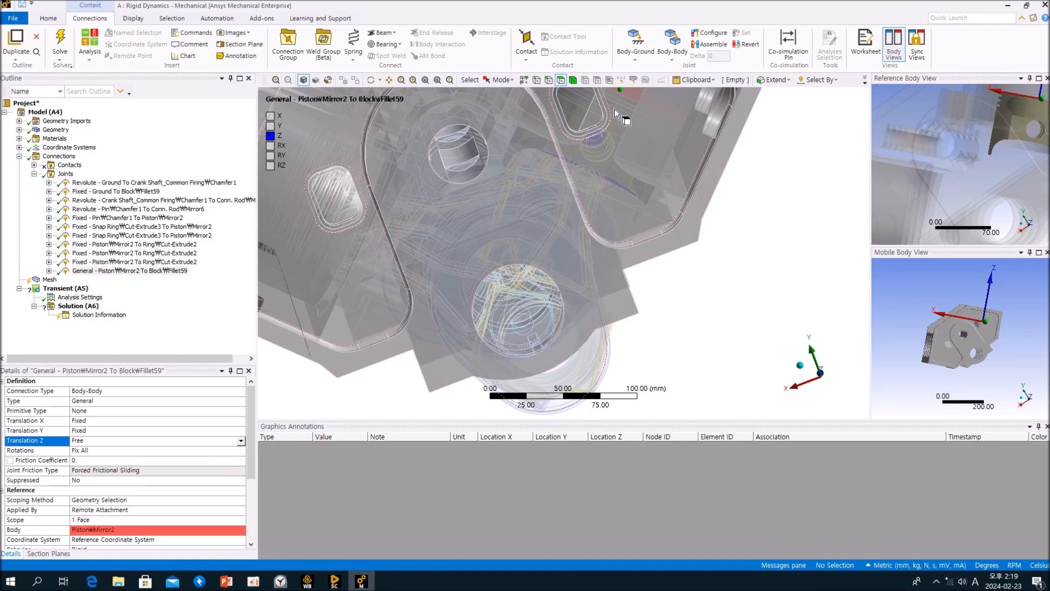
pyautogui.scroll(-6, 633, 285)
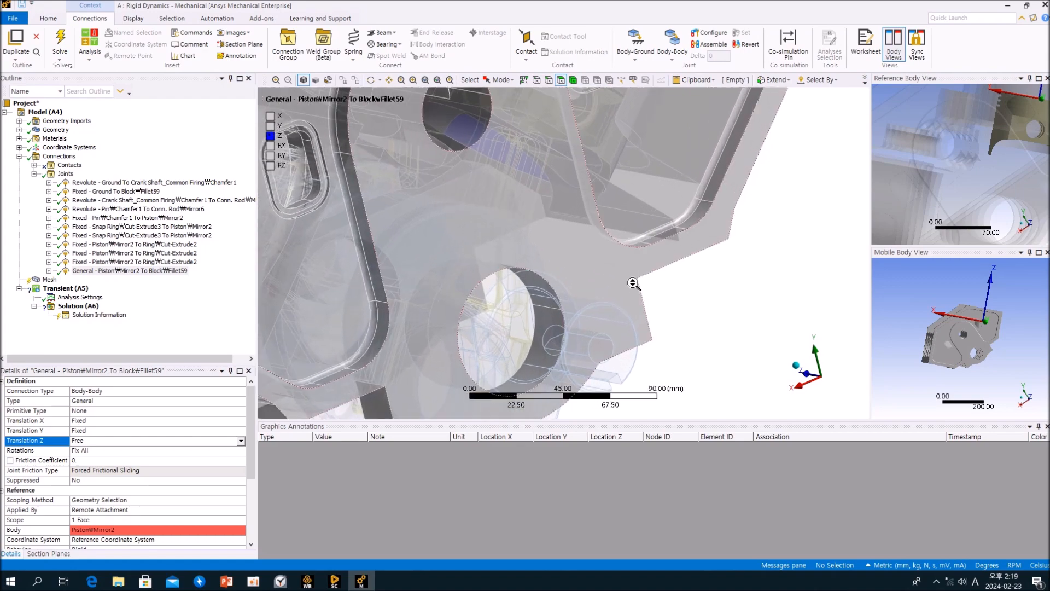
pyautogui.moveTo(635, 298); pyautogui.dragTo(630, 328, button='middle')
pyautogui.click(223, 330)
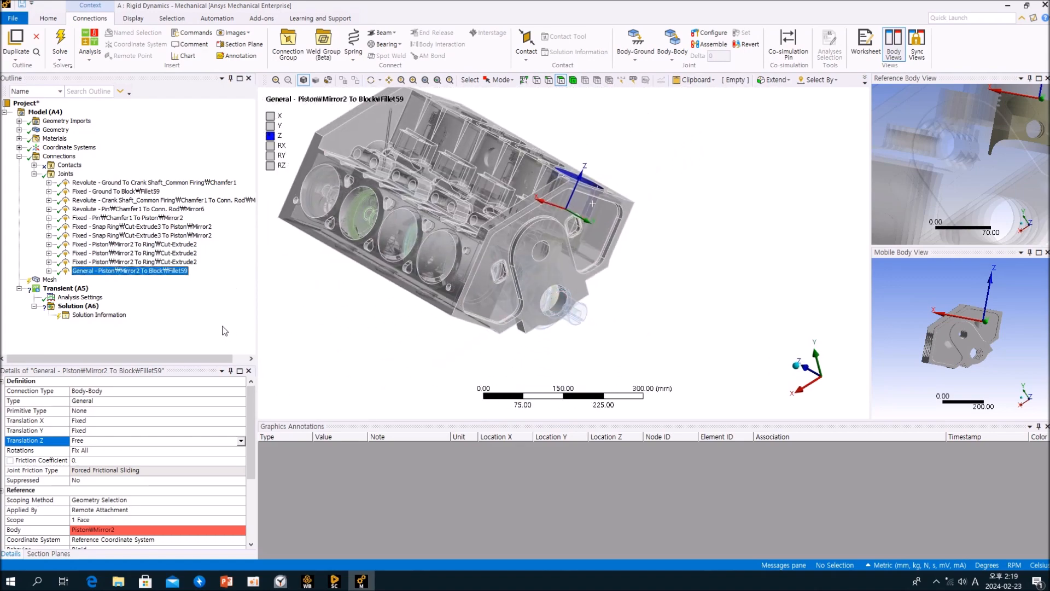
# Rotate the crankshaft with Configure on its ground revolute joint to check the joint's motion, then leave Configure mode.
pyautogui.click(180, 184)
pyautogui.moveTo(651, 290); pyautogui.dragTo(707, 268, button='middle')
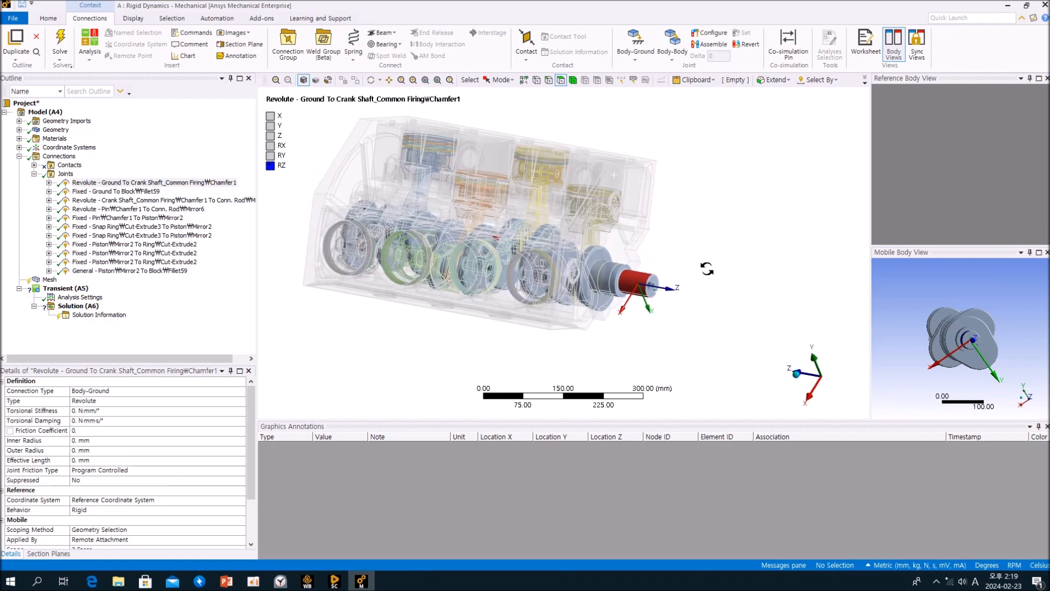
pyautogui.click(710, 32)
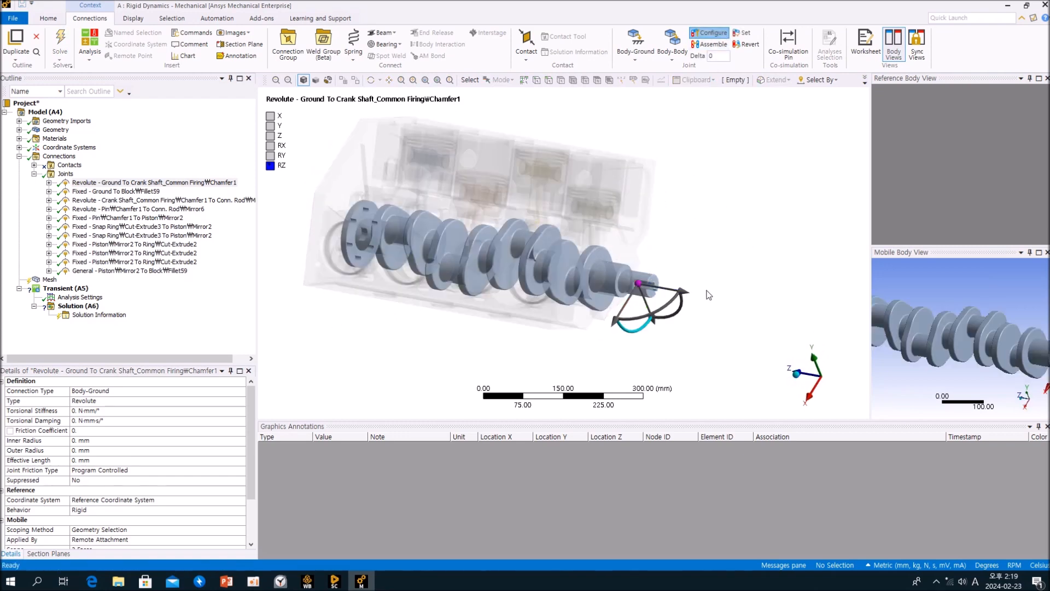
pyautogui.moveTo(642, 333); pyautogui.dragTo(674, 289)
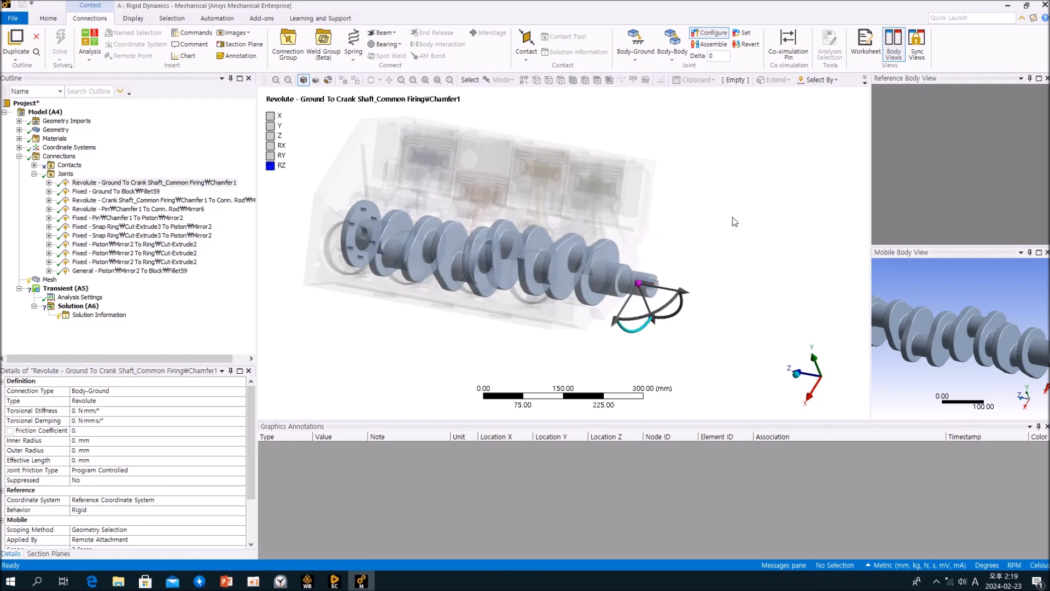
pyautogui.click(710, 33)
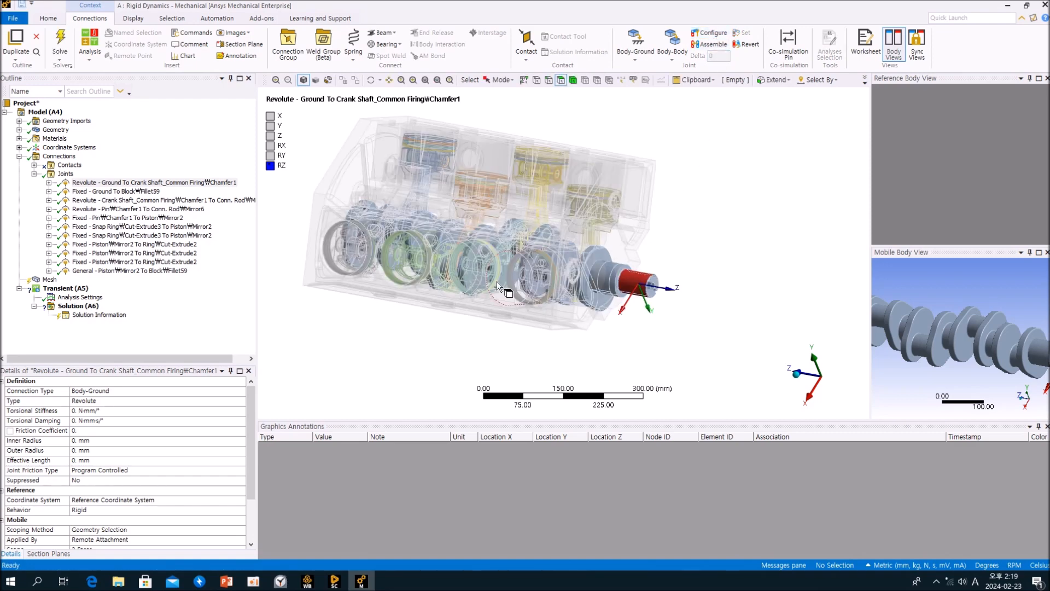
# Select the Joints folder and examine the whole engine assembly with its joints from several angles.
pyautogui.click(65, 173)
pyautogui.moveTo(639, 348); pyautogui.dragTo(667, 235, button='middle')
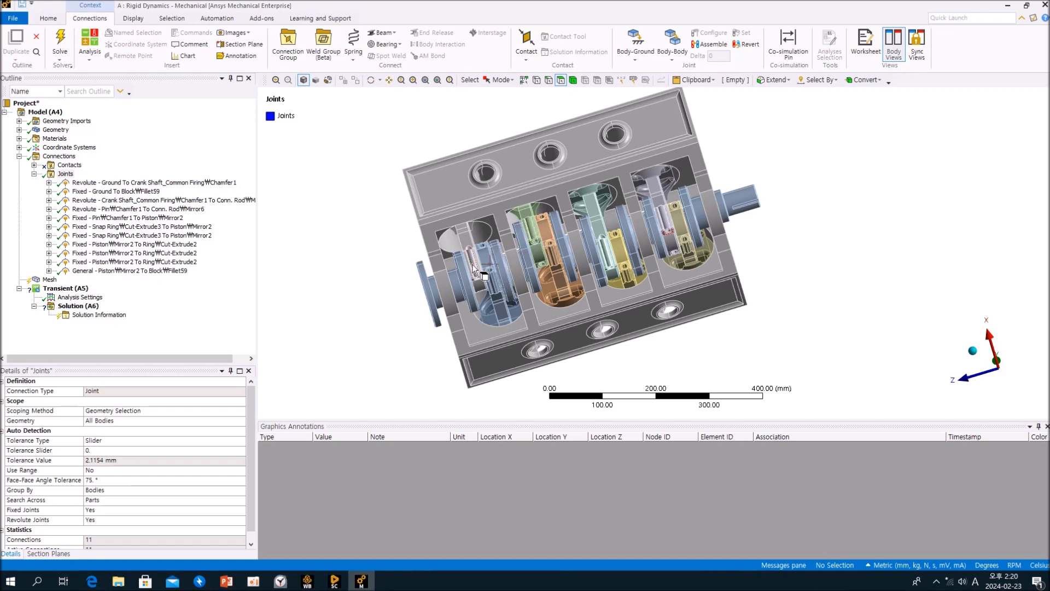
pyautogui.moveTo(681, 224); pyautogui.dragTo(687, 266, button='middle')
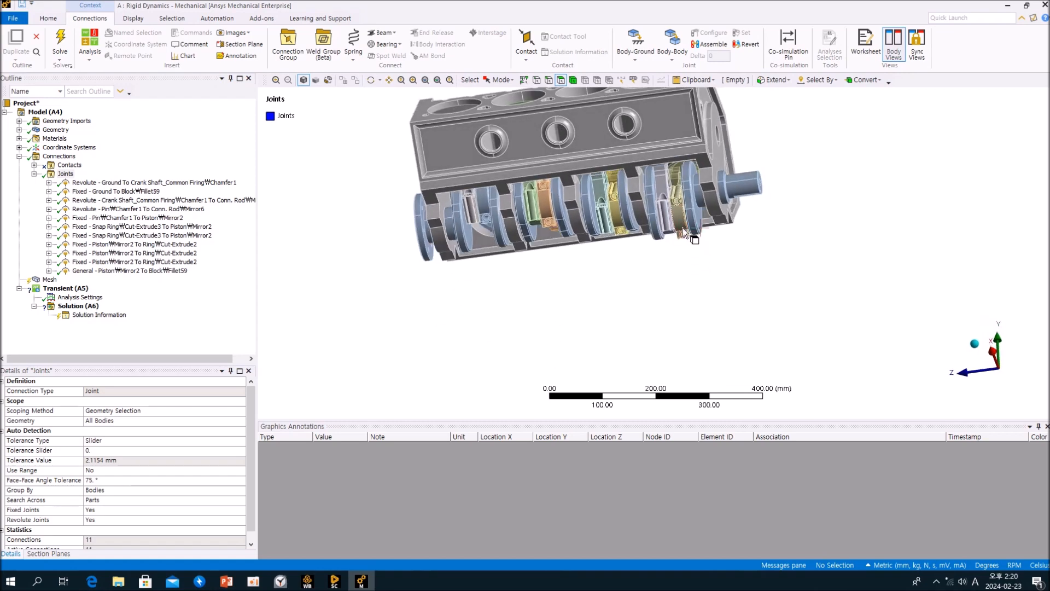
pyautogui.keyDown('ctrl'); pyautogui.moveTo(684, 219); pyautogui.dragTo(682, 227, button='middle'); pyautogui.keyUp('ctrl')
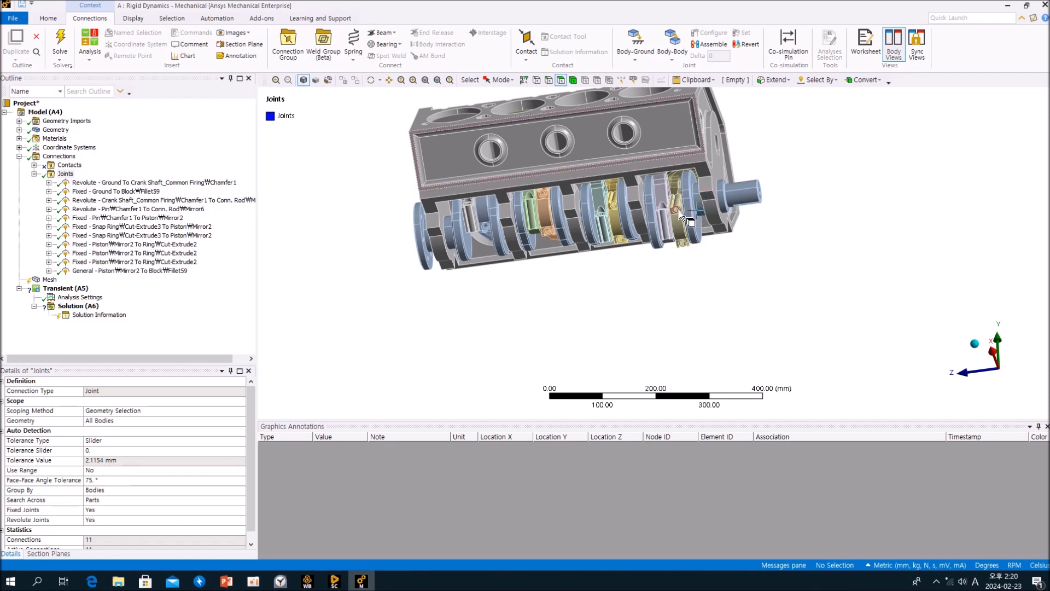
# Group the nine joints from the crank-to-rod revolute through the piston-to-block General joint into a folder named pison1.
pyautogui.click(148, 191)
pyautogui.click(176, 182)
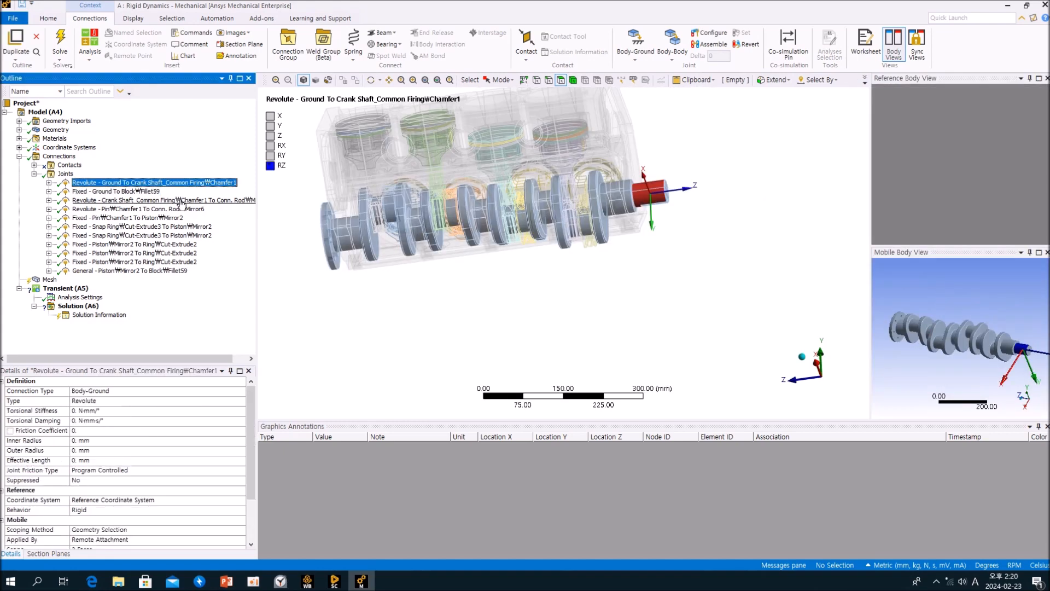
pyautogui.click(157, 200)
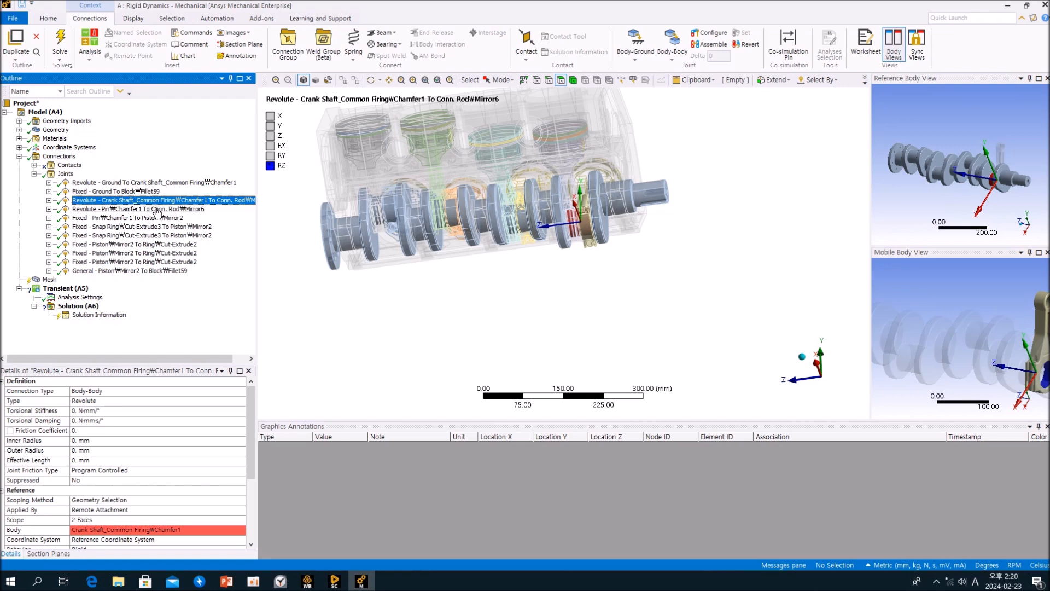
pyautogui.keyDown('shift'); pyautogui.click(153, 271); pyautogui.keyUp('shift')
pyautogui.moveTo(650, 254); pyautogui.dragTo(563, 286, button='middle')
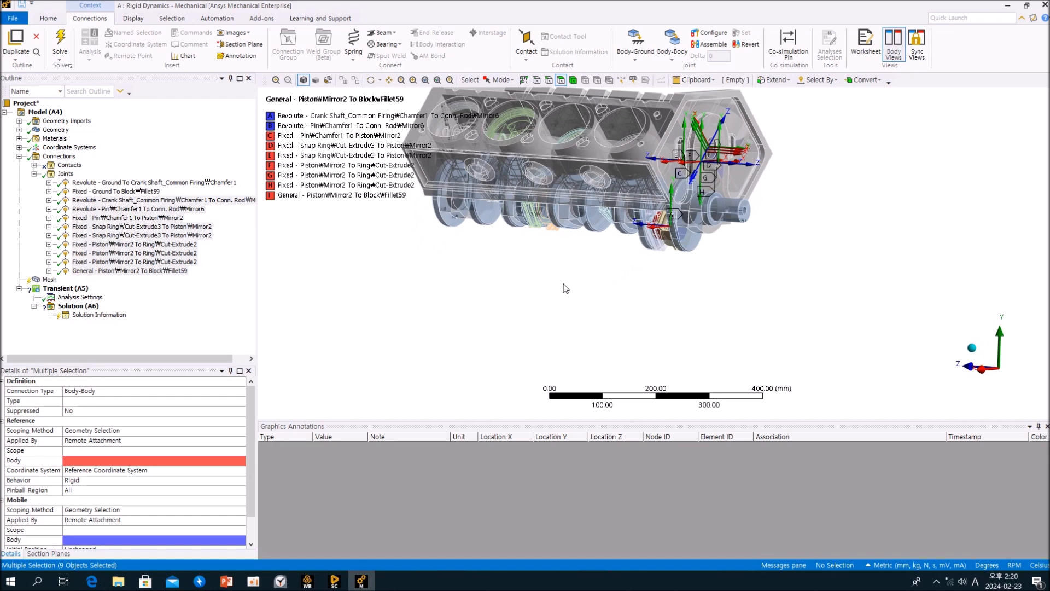
pyautogui.rightClick(170, 275)
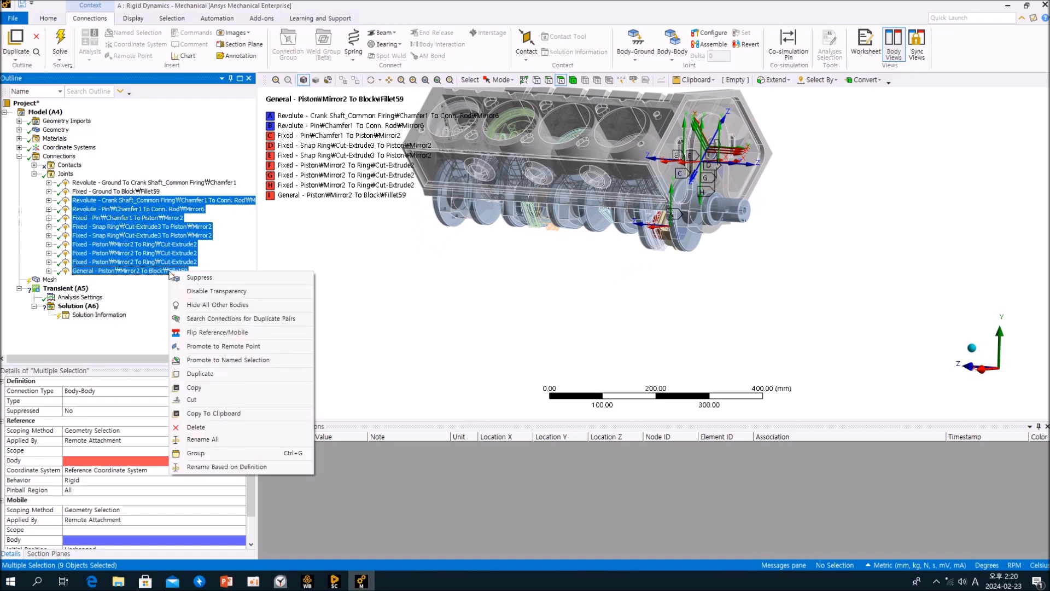
pyautogui.click(236, 454)
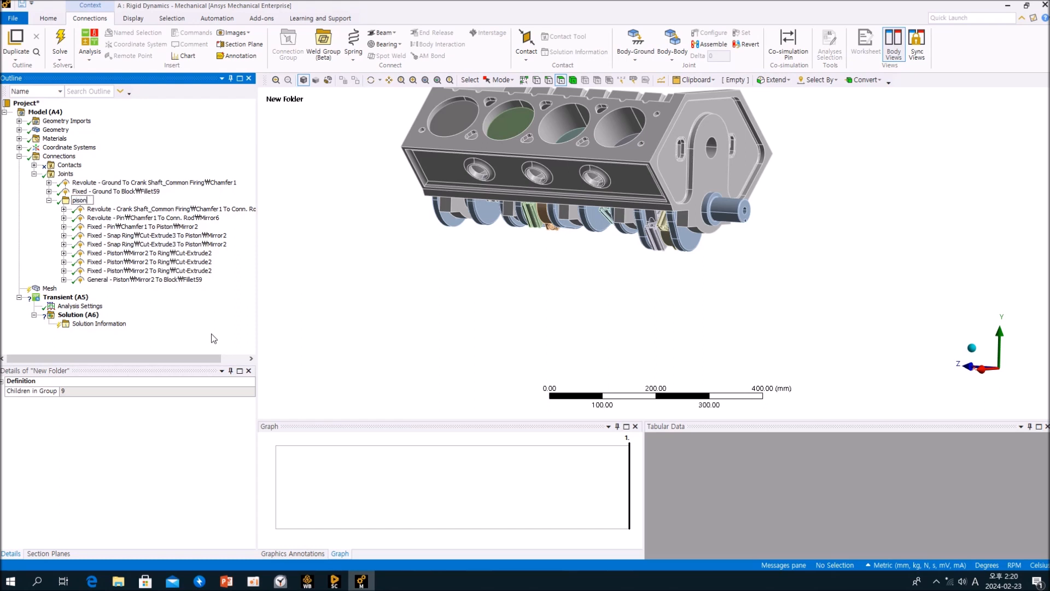
pyautogui.press('Return')
# Inspect the crank-to-connecting-rod revolute joint inside the pison1 folder, then collapse the folder.
pyautogui.moveTo(455, 358); pyautogui.dragTo(426, 363, button='middle')
pyautogui.click(164, 209)
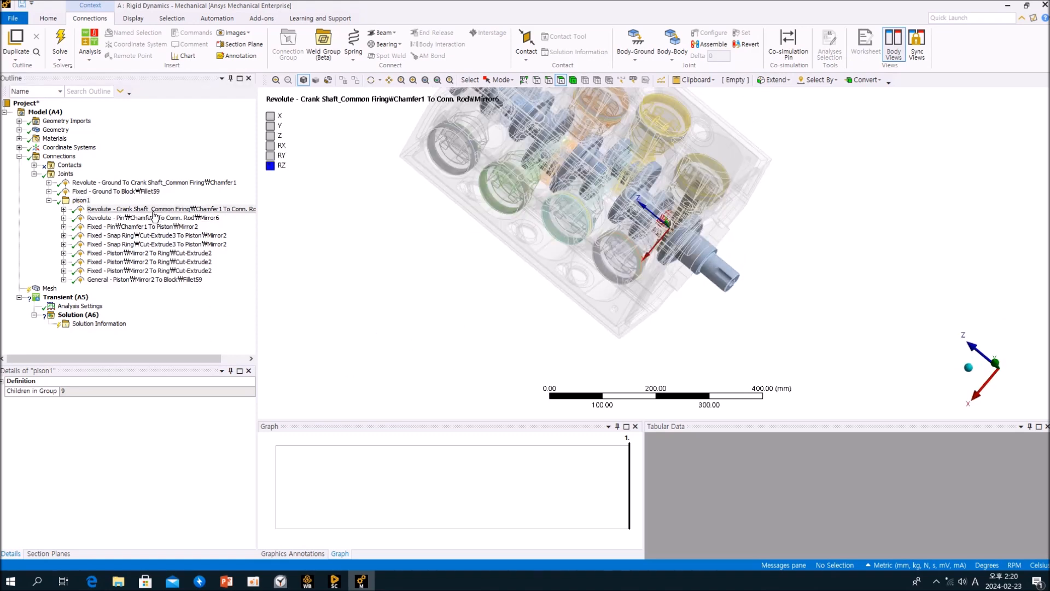
pyautogui.moveTo(631, 254); pyautogui.dragTo(587, 202, button='middle')
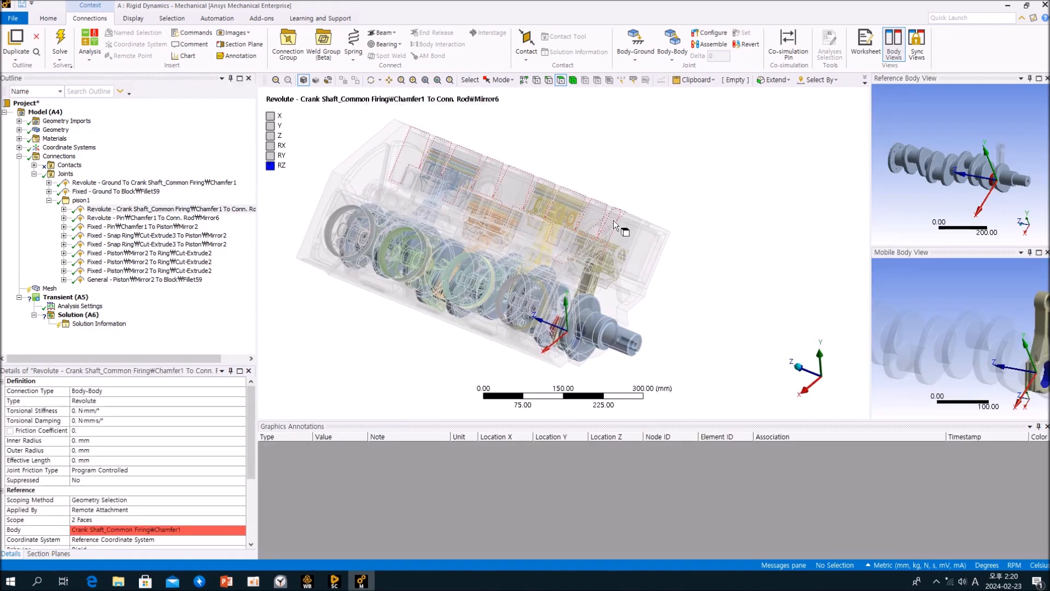
pyautogui.click(49, 201)
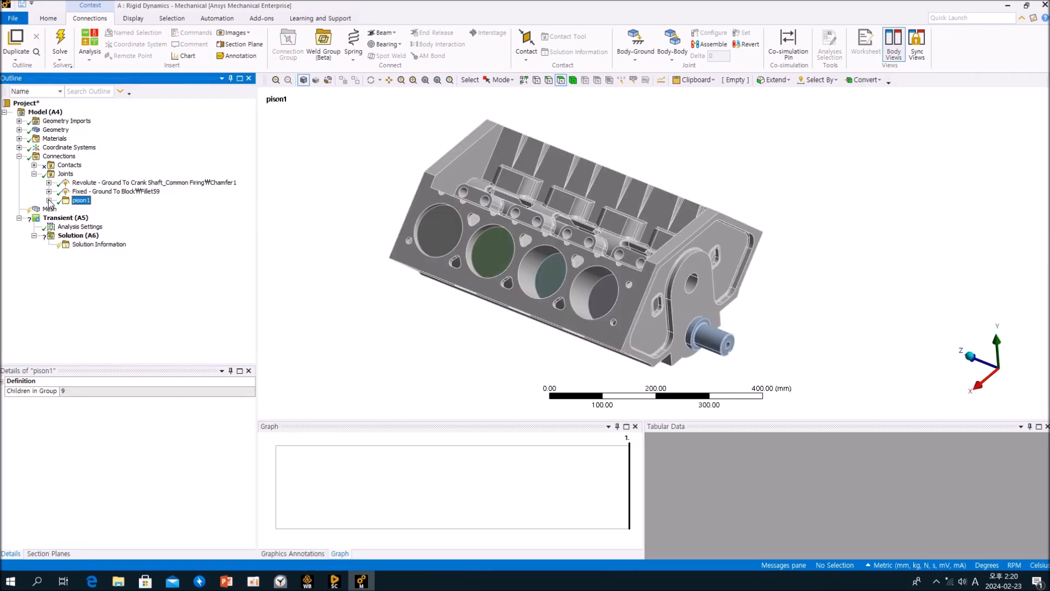
# Browse the Geometry bodies list, selecting several ring bodies to locate them in the engine.
pyautogui.click(19, 130)
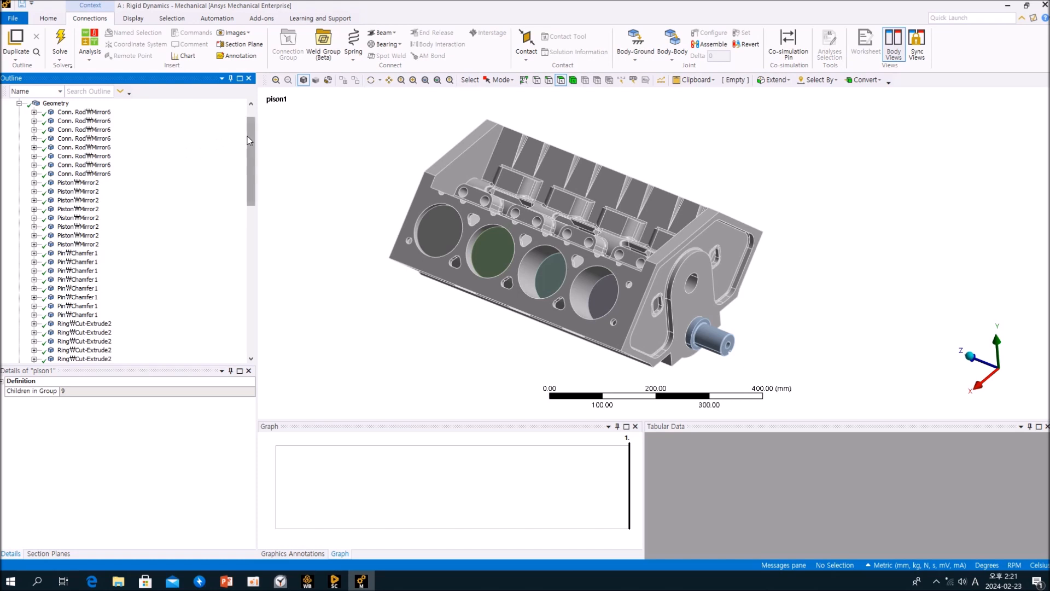
pyautogui.moveTo(249, 143); pyautogui.dragTo(257, 301)
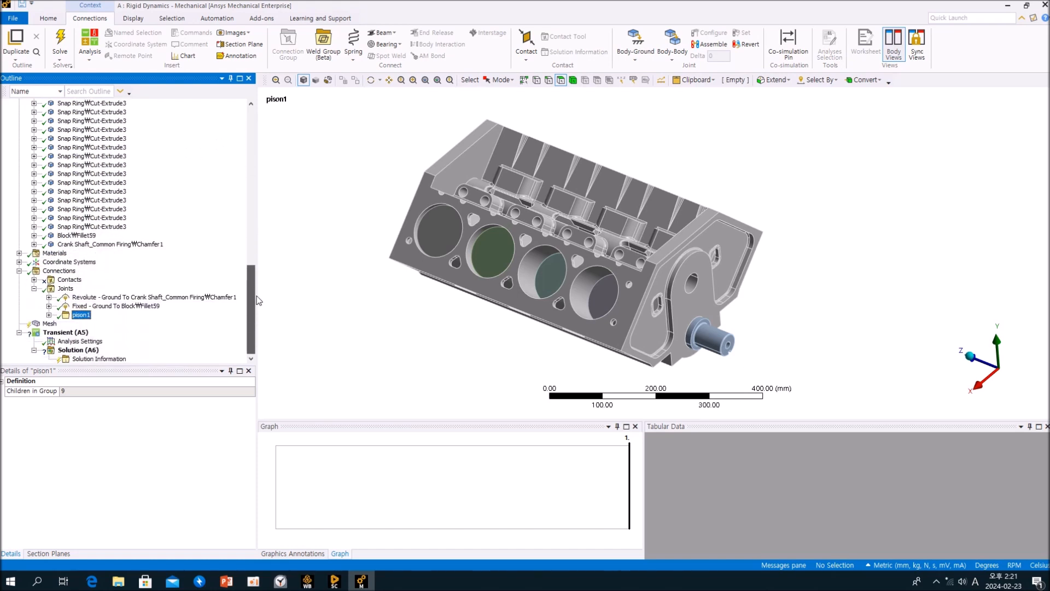
pyautogui.moveTo(257, 302); pyautogui.dragTo(261, 261)
pyautogui.click(98, 324)
pyautogui.click(97, 306)
pyautogui.click(99, 264)
pyautogui.click(98, 218)
pyautogui.click(97, 174)
pyautogui.click(96, 165)
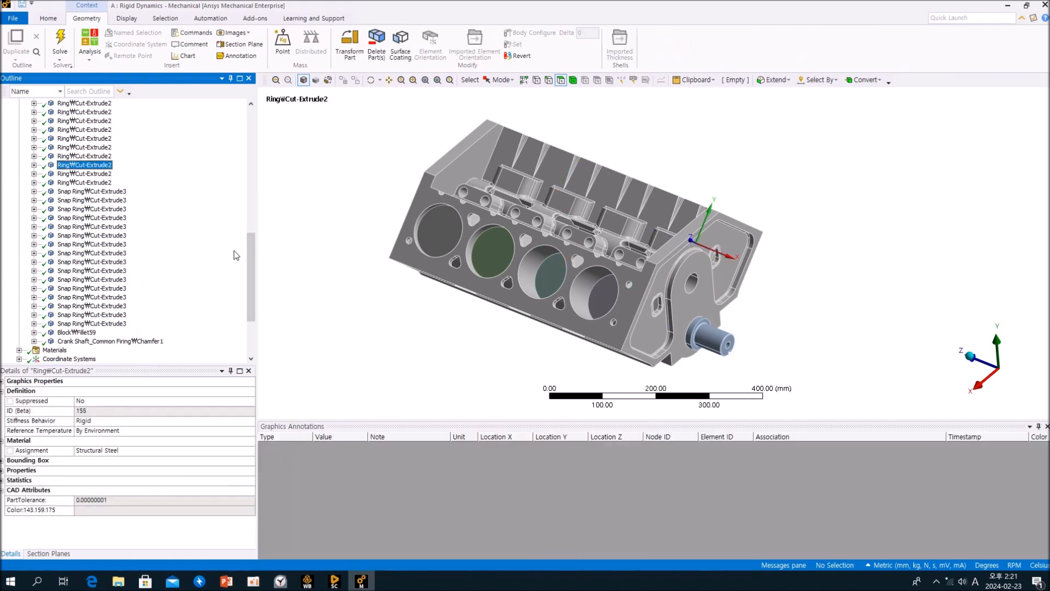
pyautogui.moveTo(251, 258); pyautogui.dragTo(251, 131)
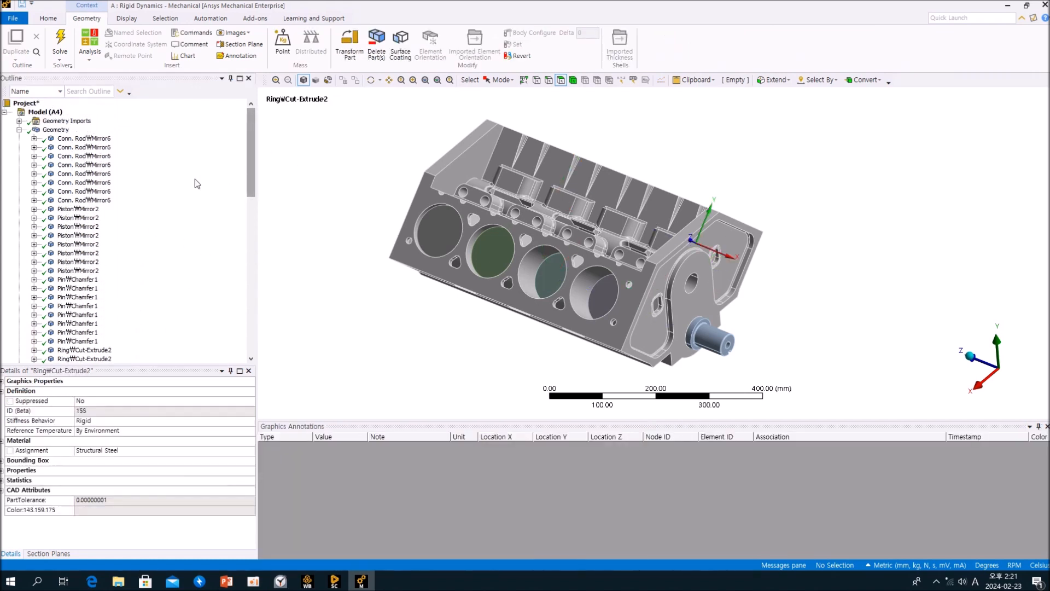
pyautogui.click(19, 130)
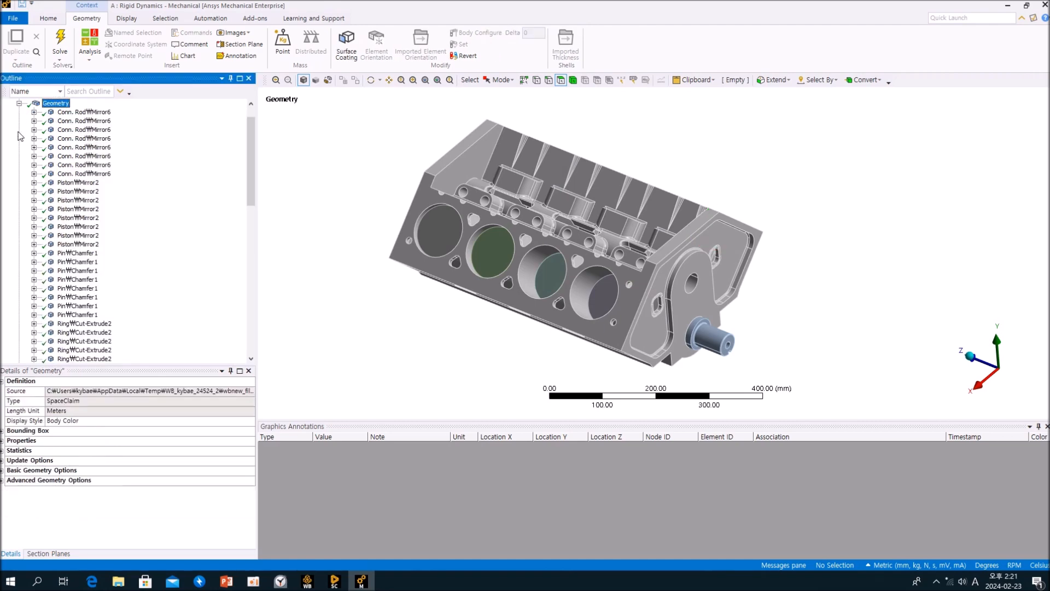
# Select each connecting rod body in turn to see which cylinder it belongs to.
pyautogui.moveTo(646, 197); pyautogui.dragTo(677, 215, button='middle')
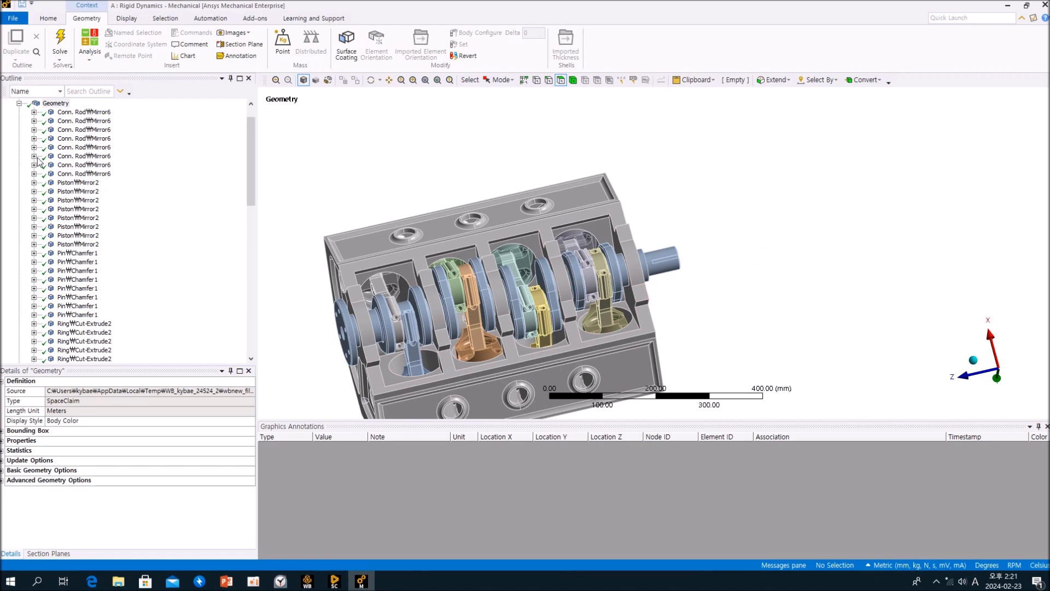
pyautogui.moveTo(250, 156)
pyautogui.mouseDown()
pyautogui.moveTo(255, 143)
pyautogui.moveTo(253, 341)
pyautogui.moveTo(245, 149)
pyautogui.mouseUp()
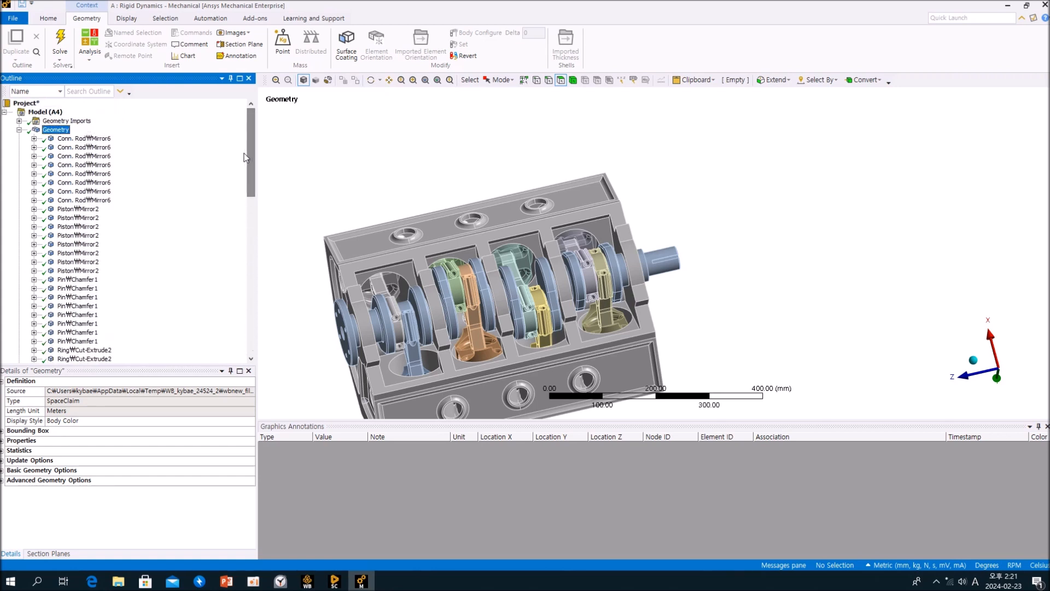
pyautogui.click(19, 130)
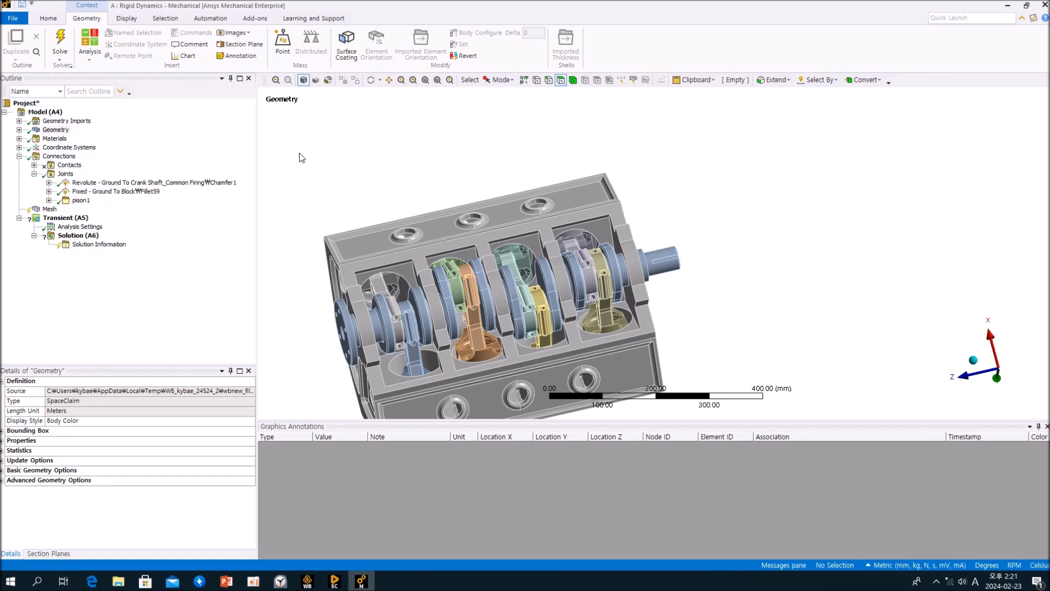
pyautogui.click(19, 129)
pyautogui.click(90, 121)
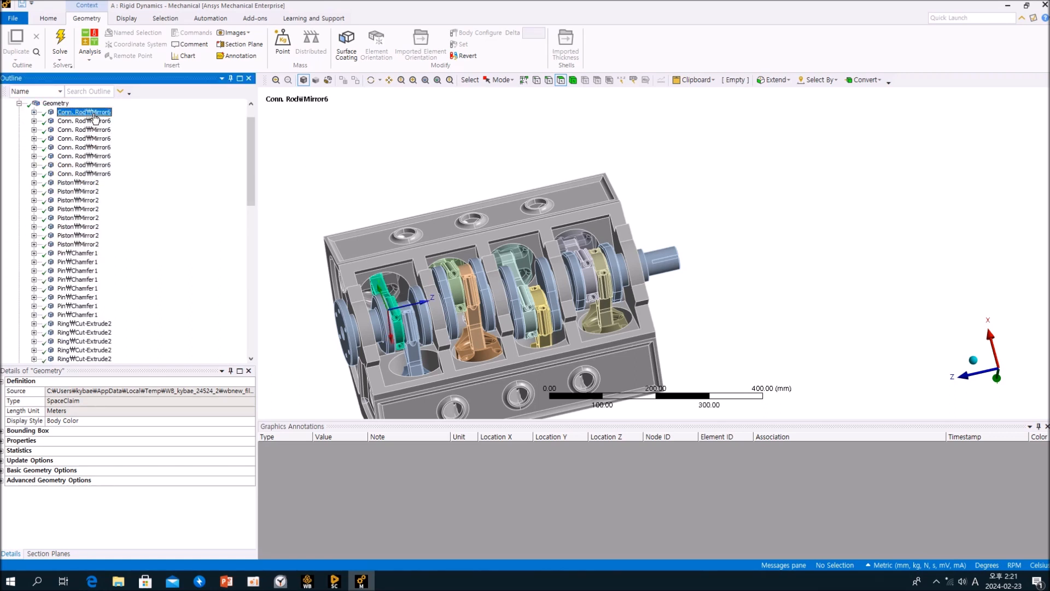
pyautogui.click(99, 129)
pyautogui.click(99, 139)
pyautogui.click(99, 147)
pyautogui.click(99, 157)
pyautogui.click(99, 165)
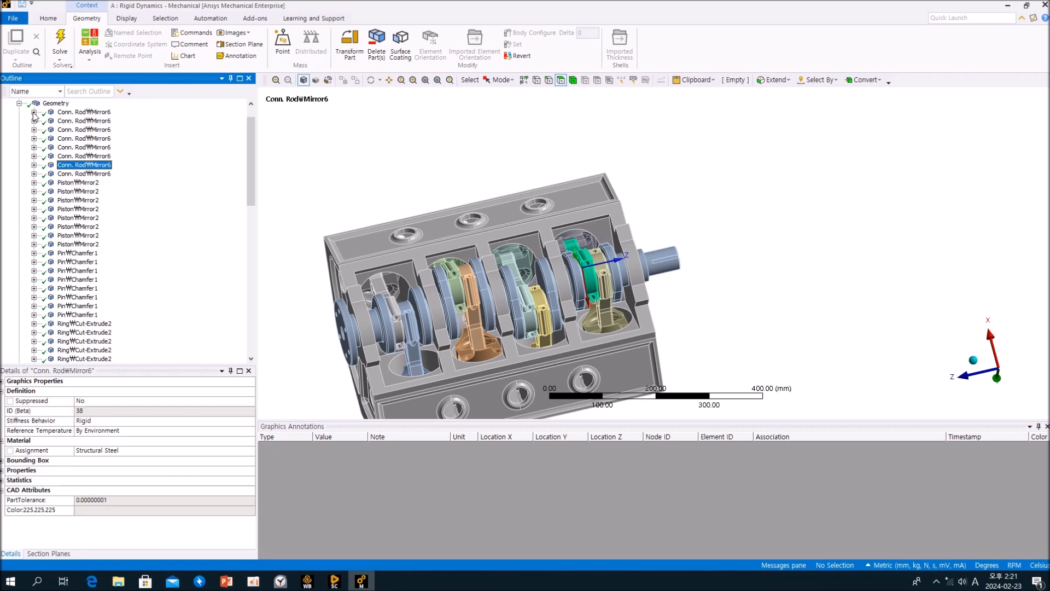
# Switch to SpaceClaim through the Workbench project window to inspect the source geometry.
pyautogui.click(18, 104)
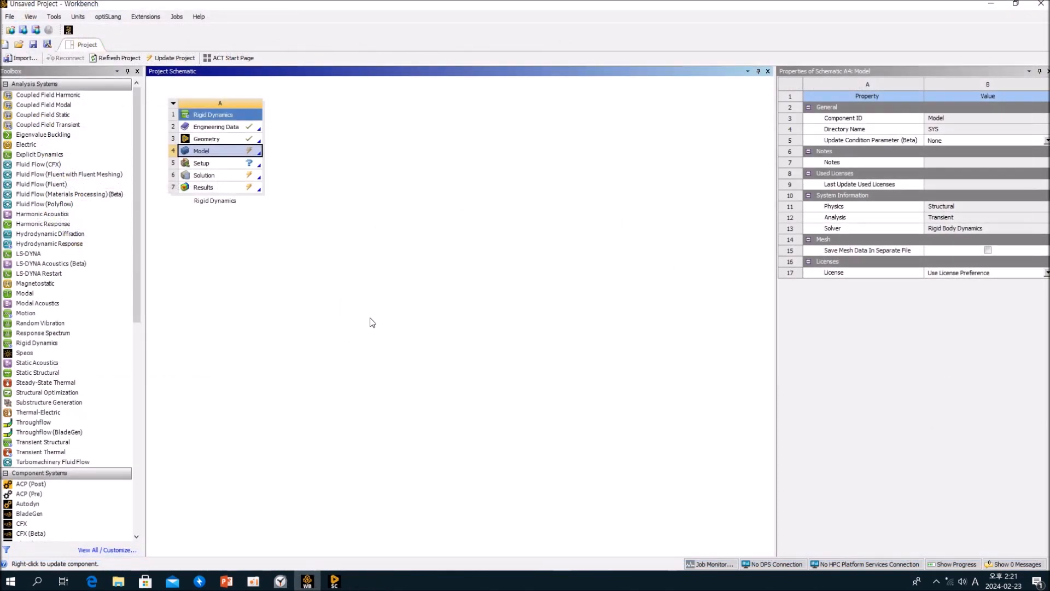
pyautogui.click(371, 323)
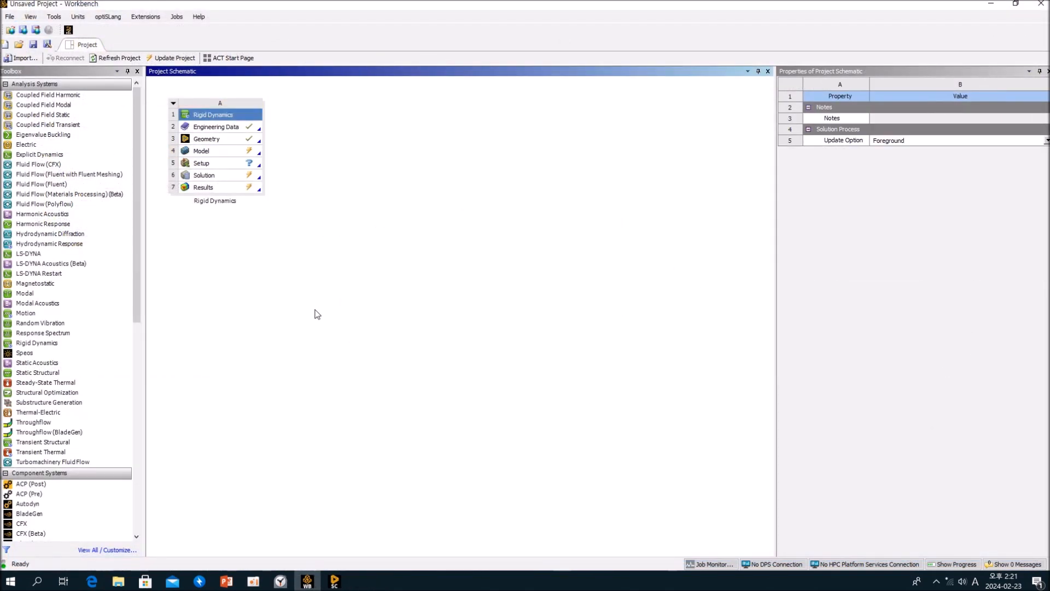
pyautogui.click(336, 582)
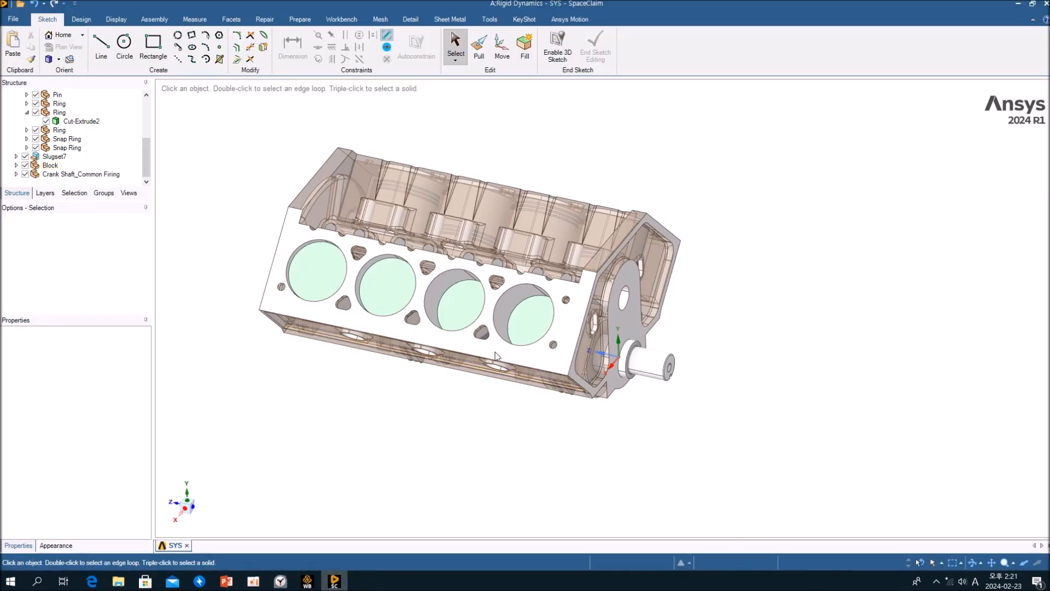
# Hide the engine block in SpaceClaim.
pyautogui.rightClick(569, 323)
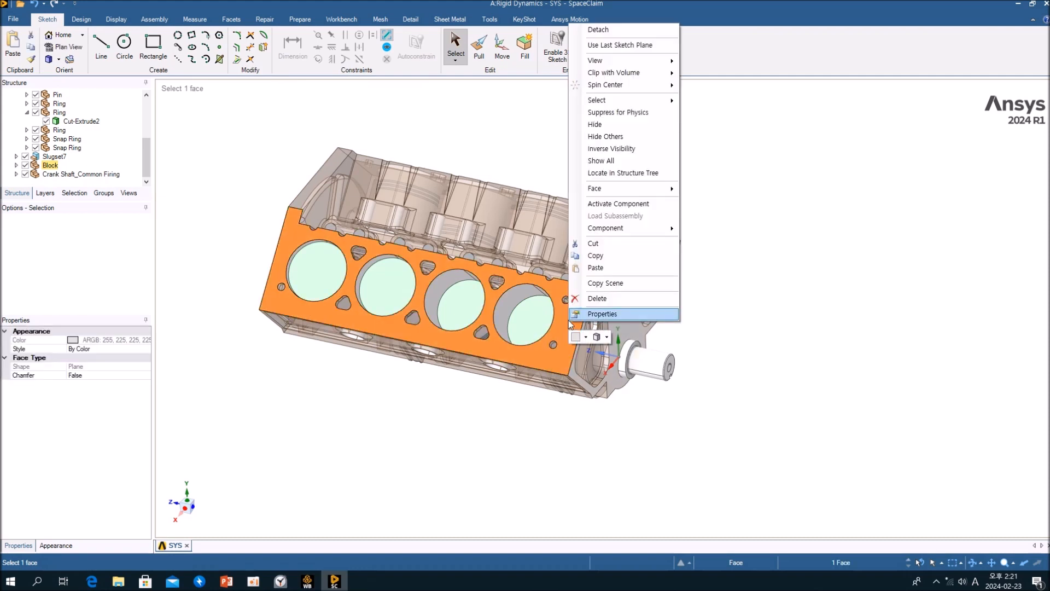
pyautogui.click(594, 125)
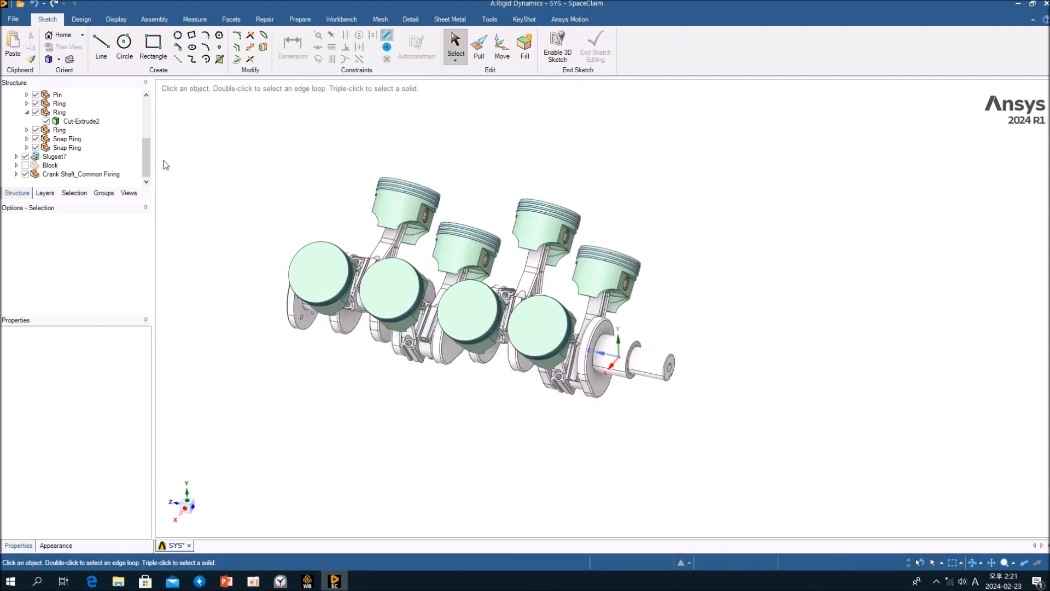
pyautogui.scroll(2, 109, 159)
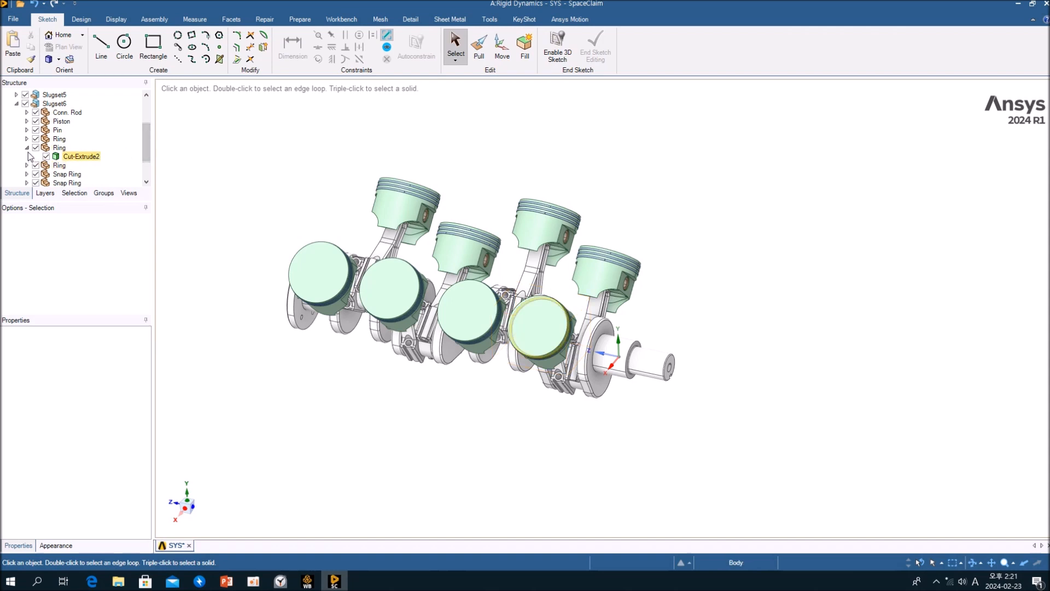
# Expand the Piston_Pin_Rod component and select its connecting rod and piston to identify them.
pyautogui.click(27, 148)
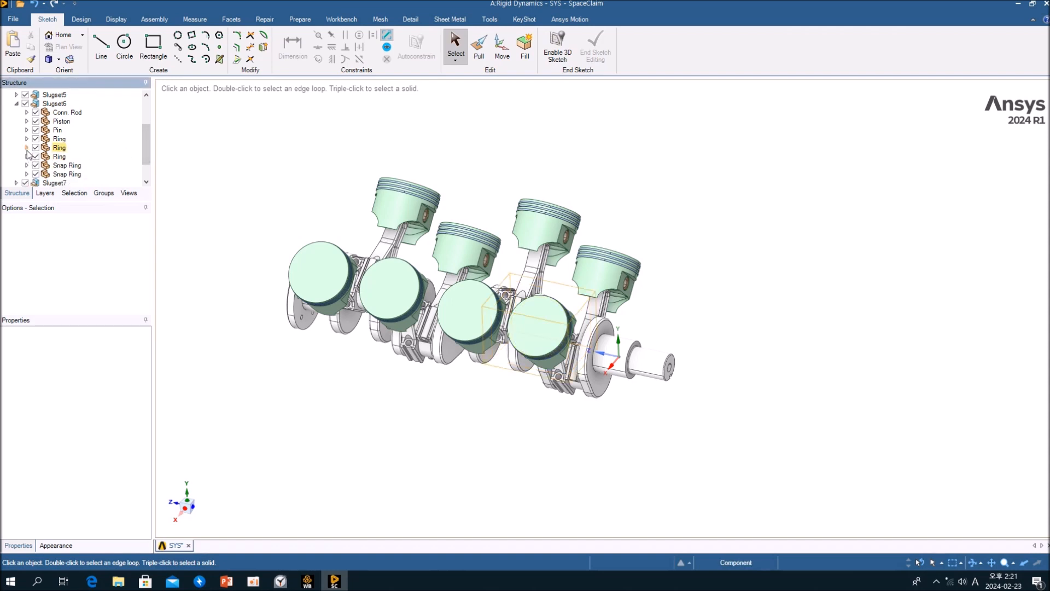
pyautogui.click(16, 103)
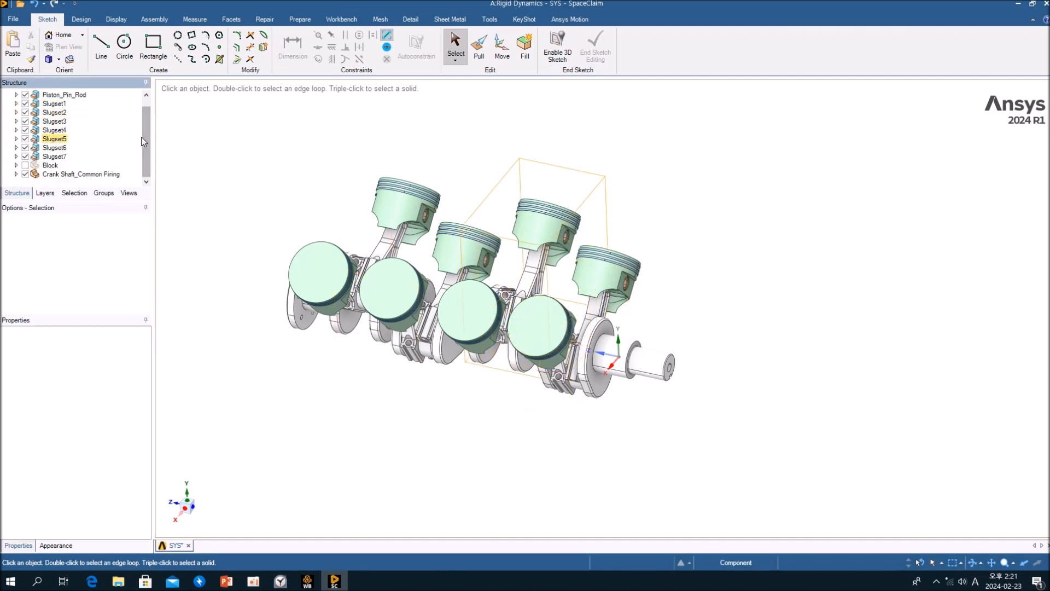
pyautogui.moveTo(145, 137); pyautogui.dragTo(146, 127)
pyautogui.click(73, 105)
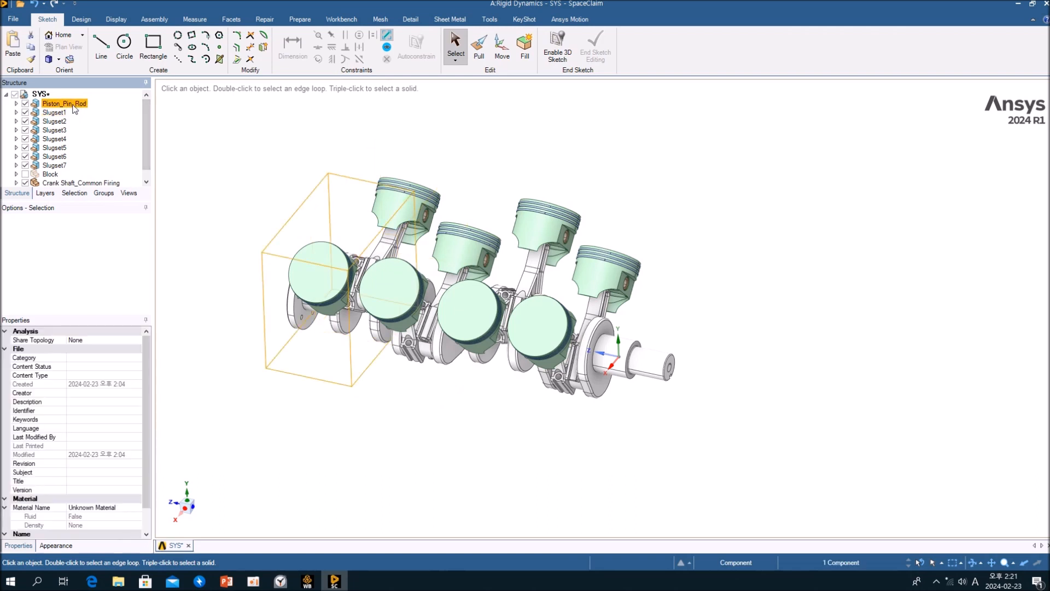
pyautogui.click(17, 104)
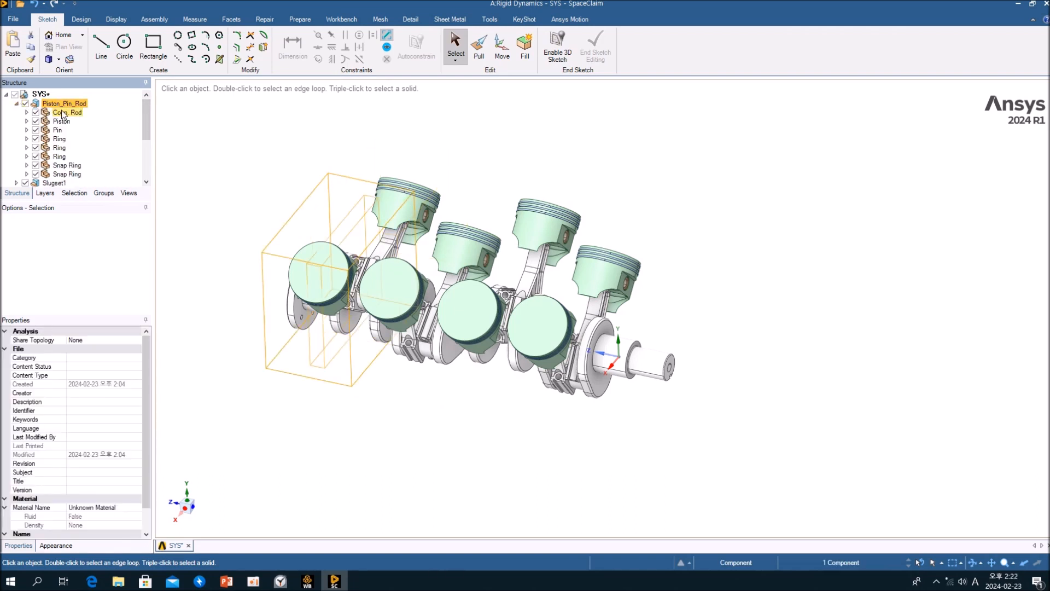
pyautogui.click(64, 113)
pyautogui.click(60, 122)
pyautogui.click(60, 104)
pyautogui.click(17, 104)
# Toggle the visibility of Piston_Pin_Rod, Slugset1 and Slugset2 to see which piston set each holds.
pyautogui.click(25, 104)
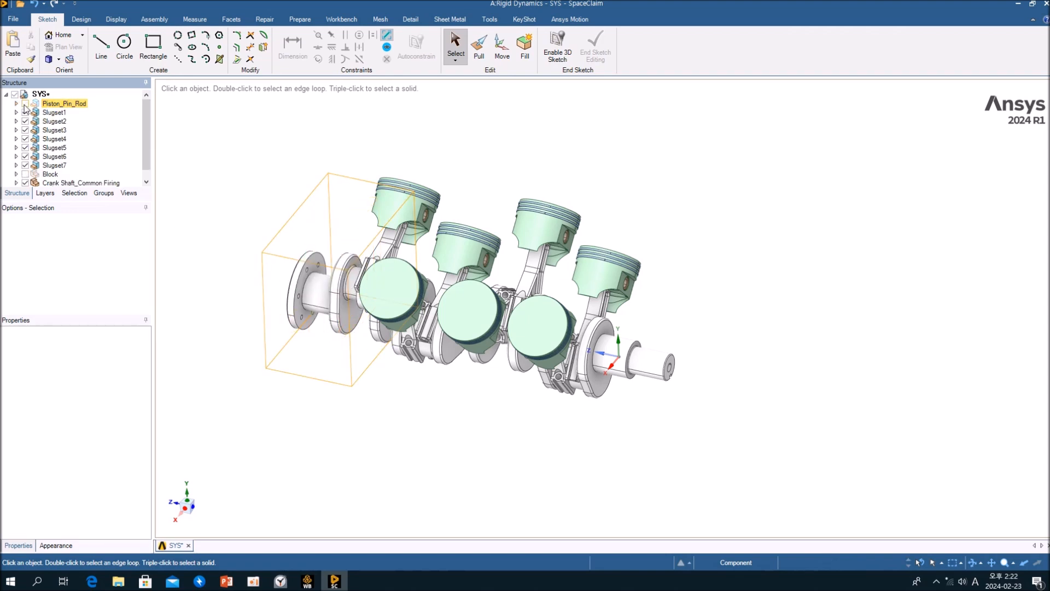
pyautogui.click(25, 104)
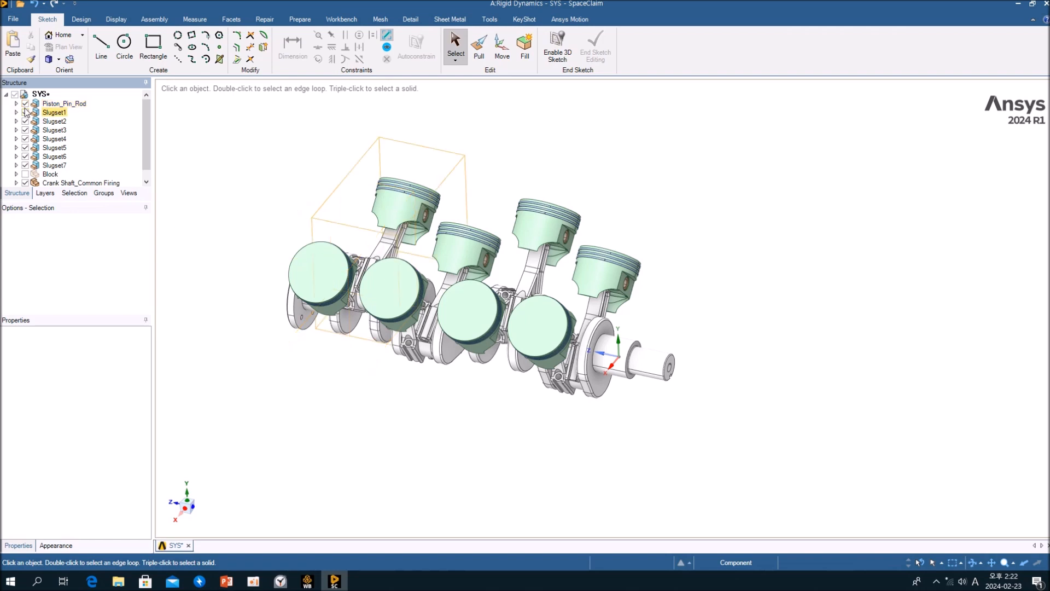
pyautogui.click(25, 113)
pyautogui.click(25, 113)
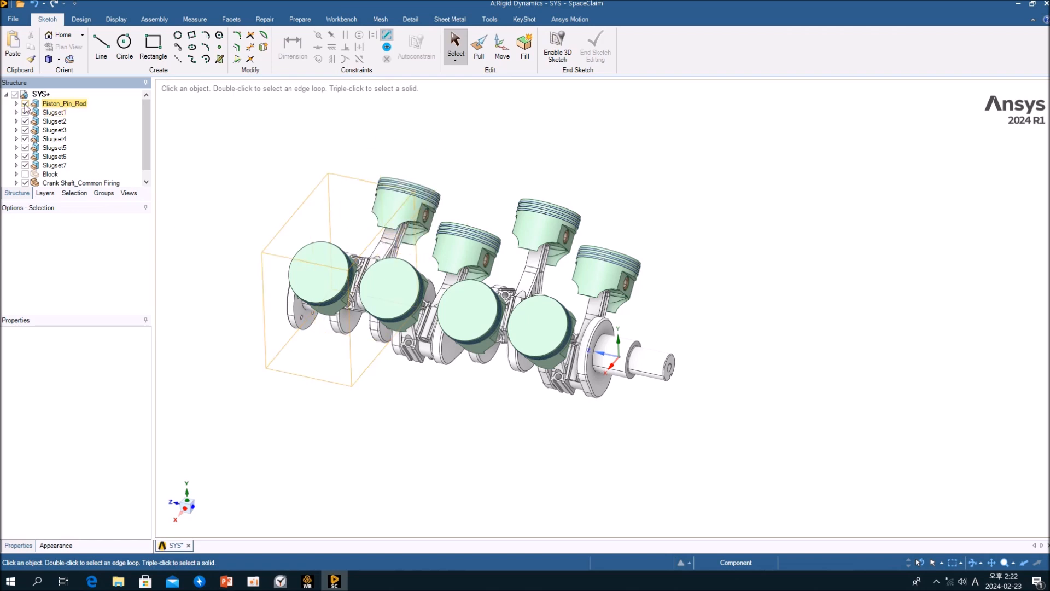
pyautogui.click(25, 122)
pyautogui.click(25, 122)
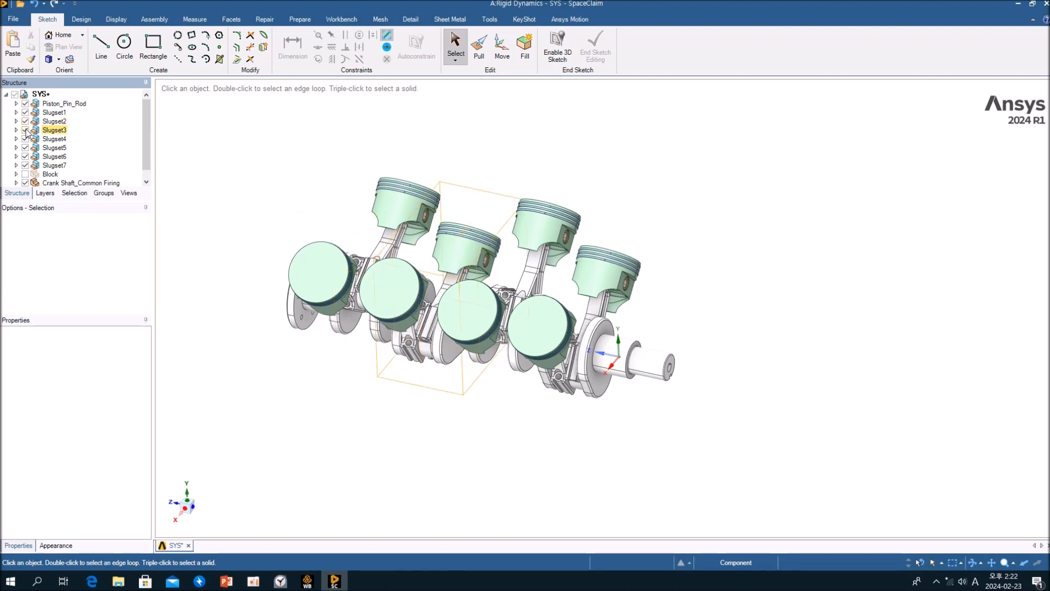
# Hide the Crank Shaft_Common Firing component and select the Piston_Pin_Rod component.
pyautogui.scroll(-1, 26, 142)
pyautogui.click(26, 174)
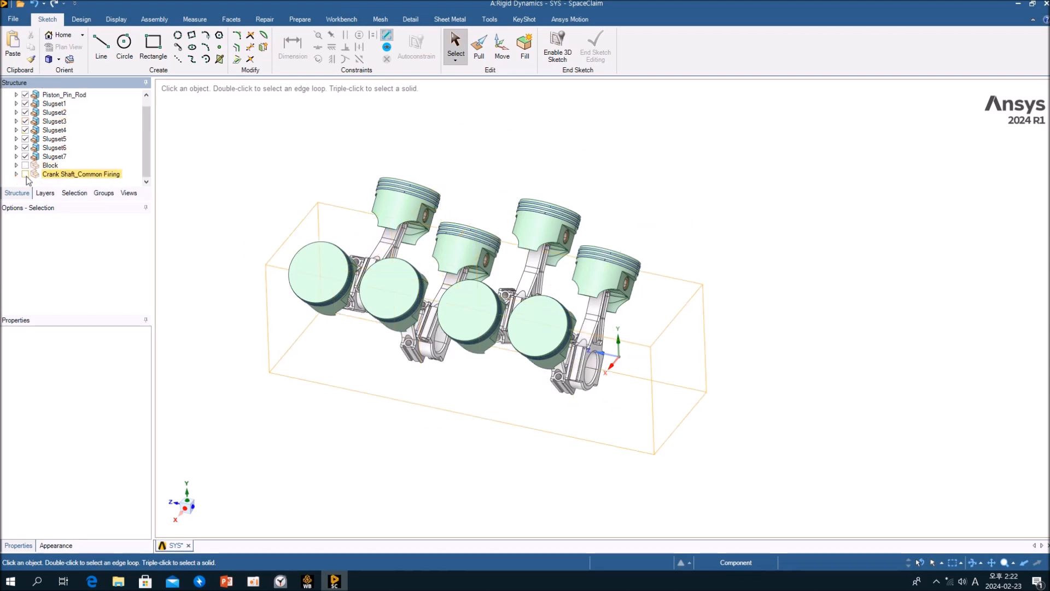
pyautogui.moveTo(518, 377); pyautogui.dragTo(538, 445, button='middle')
pyautogui.scroll(1, 115, 141)
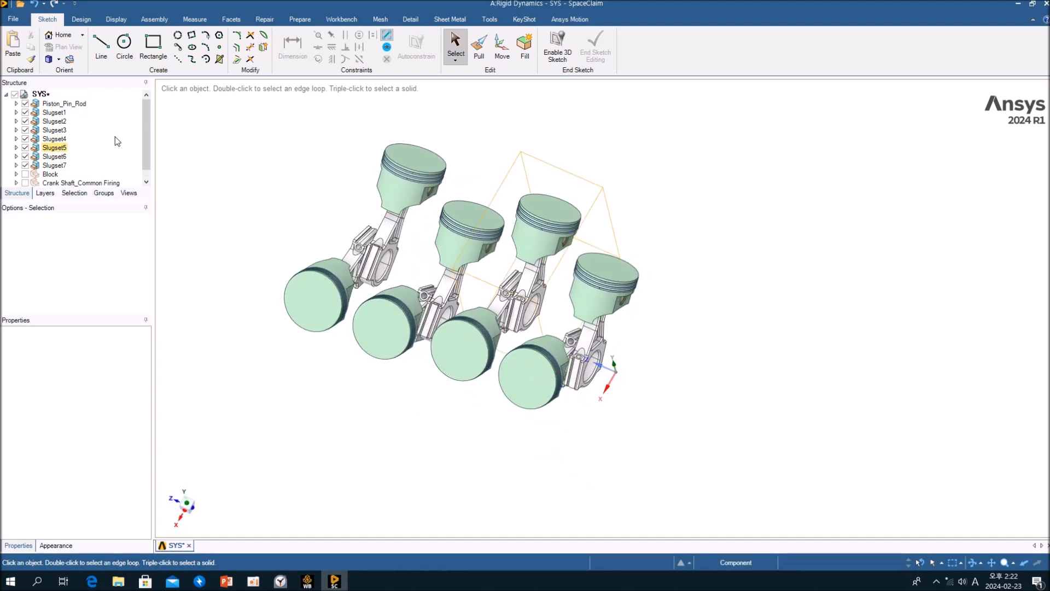
pyautogui.click(67, 106)
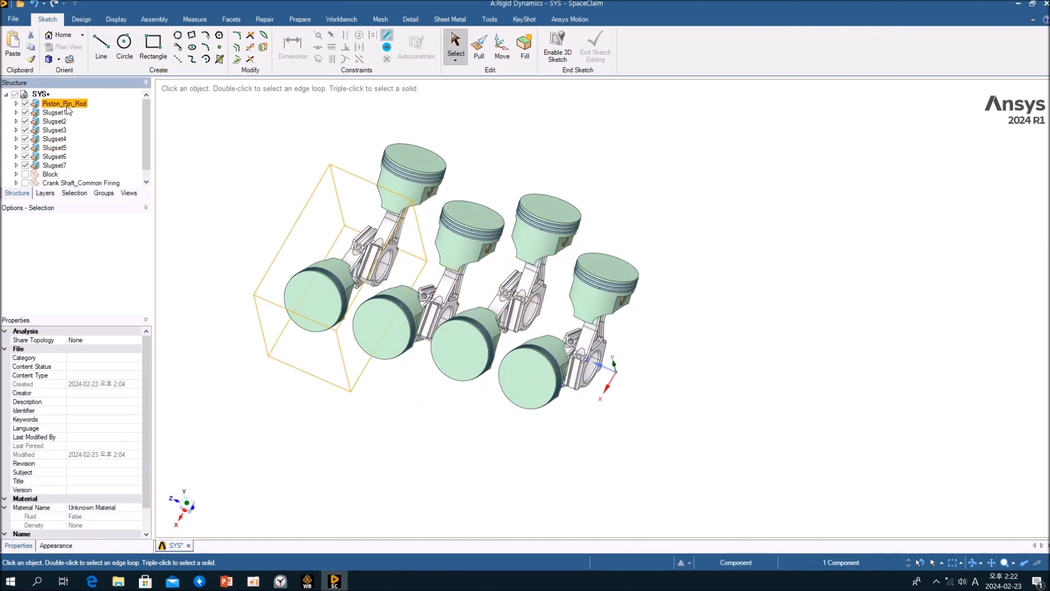
# Toggle the visibility of Piston_Pin_Rod and Slugset1 through Slugset5 to see which piston set each one holds.
pyautogui.click(25, 104)
pyautogui.click(25, 104)
pyautogui.click(26, 113)
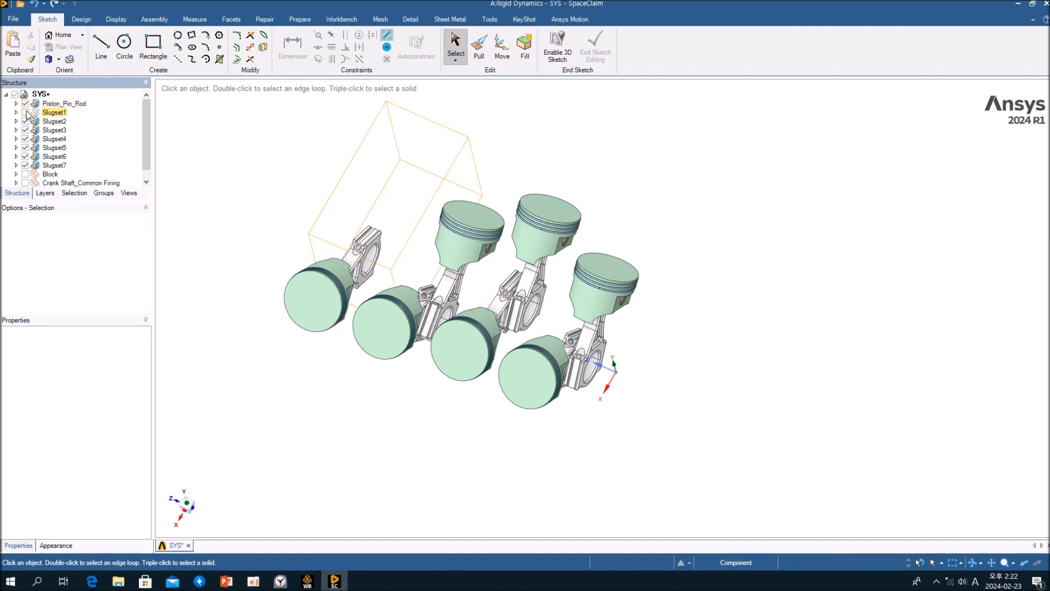
pyautogui.click(26, 113)
pyautogui.click(25, 122)
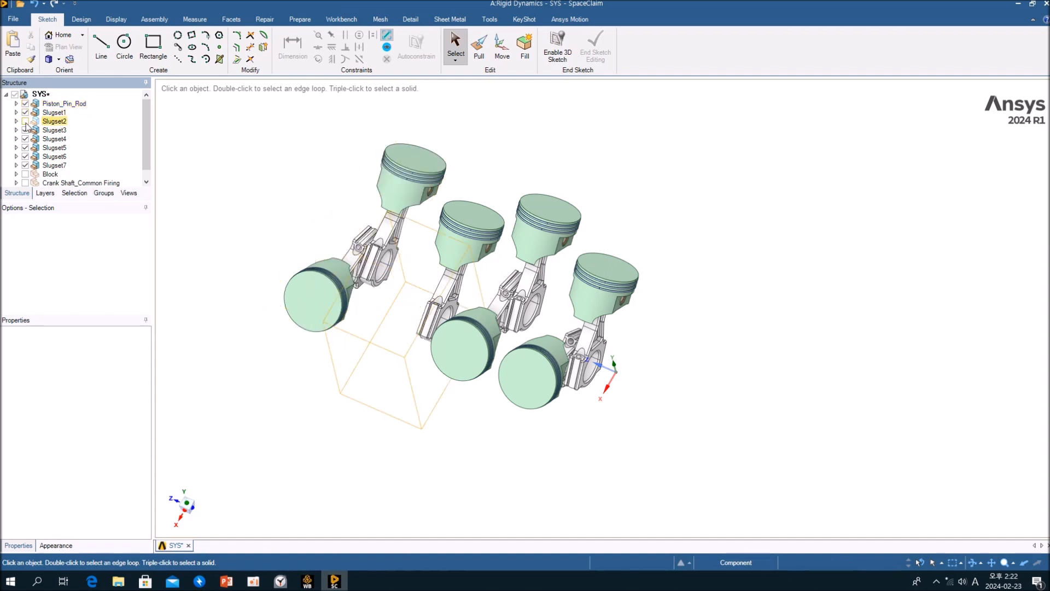
pyautogui.click(25, 121)
pyautogui.click(25, 130)
pyautogui.click(25, 130)
pyautogui.click(25, 139)
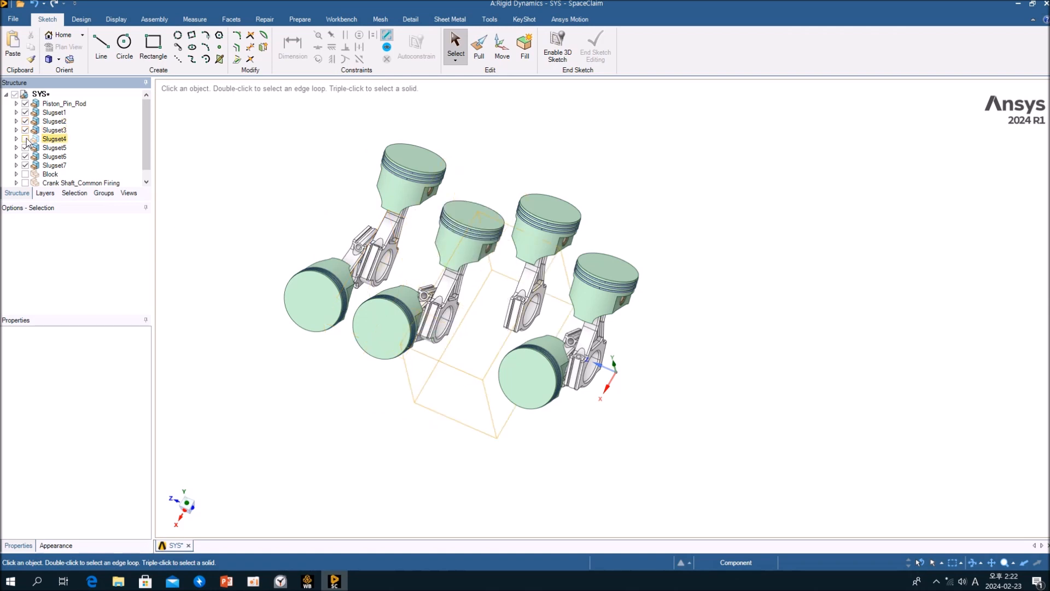
pyautogui.click(25, 139)
pyautogui.click(26, 147)
pyautogui.click(25, 147)
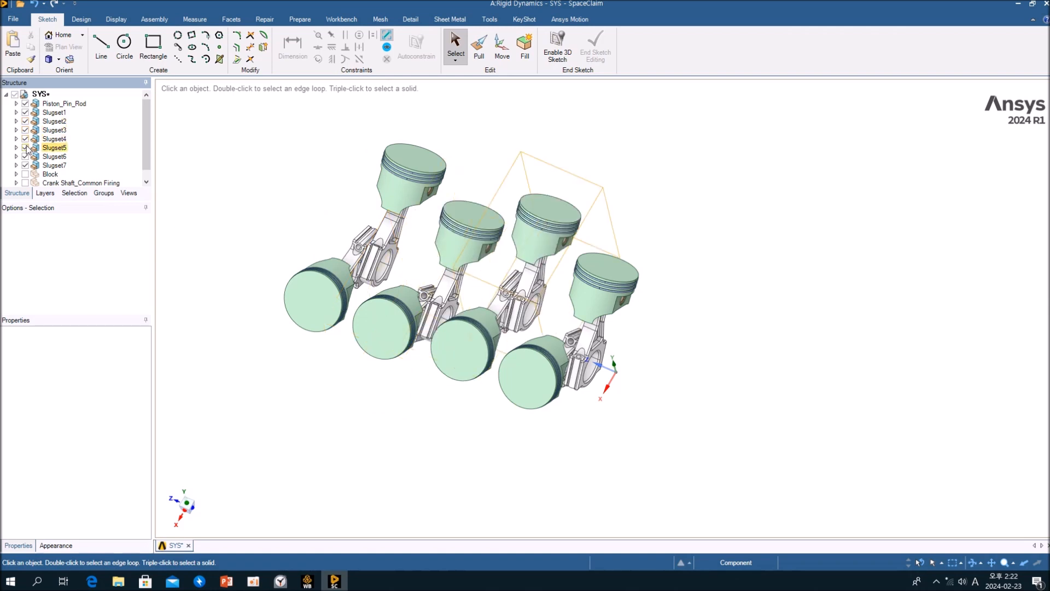
# Set Slugset1's Share Topology to Group.
pyautogui.click(55, 114)
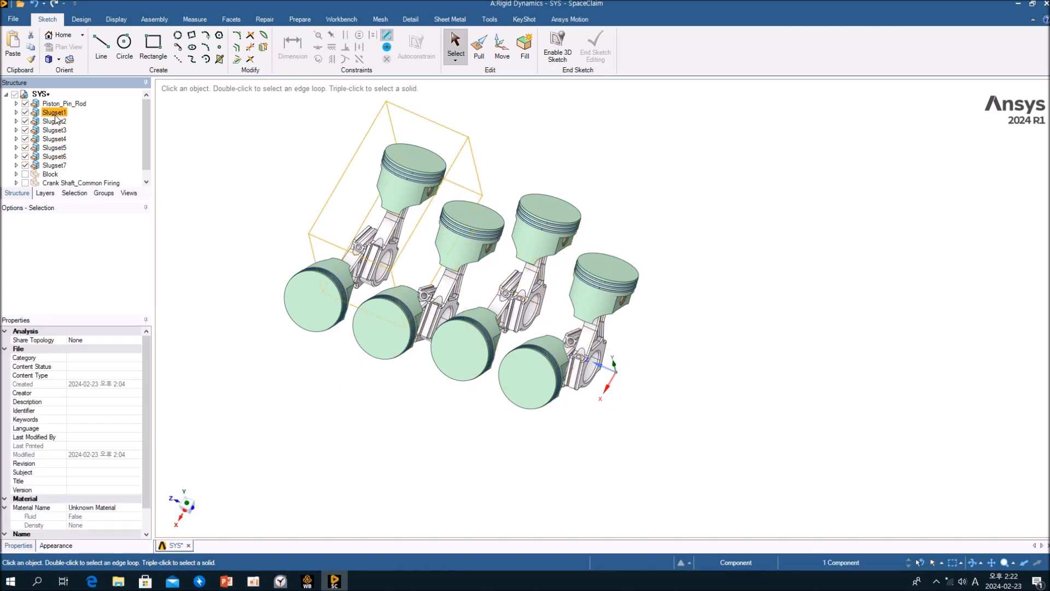
pyautogui.click(137, 342)
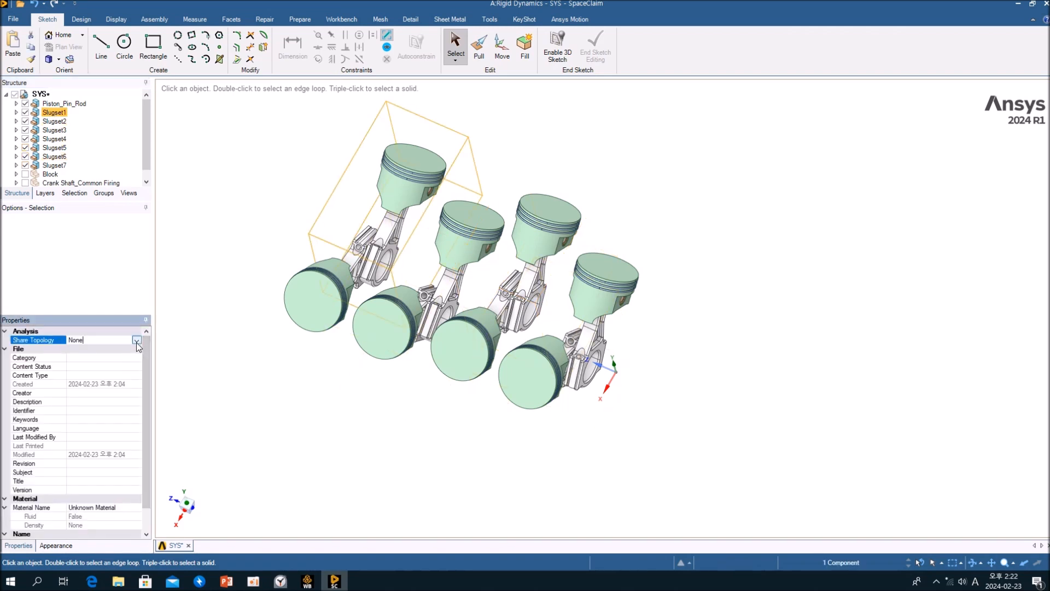
pyautogui.click(137, 341)
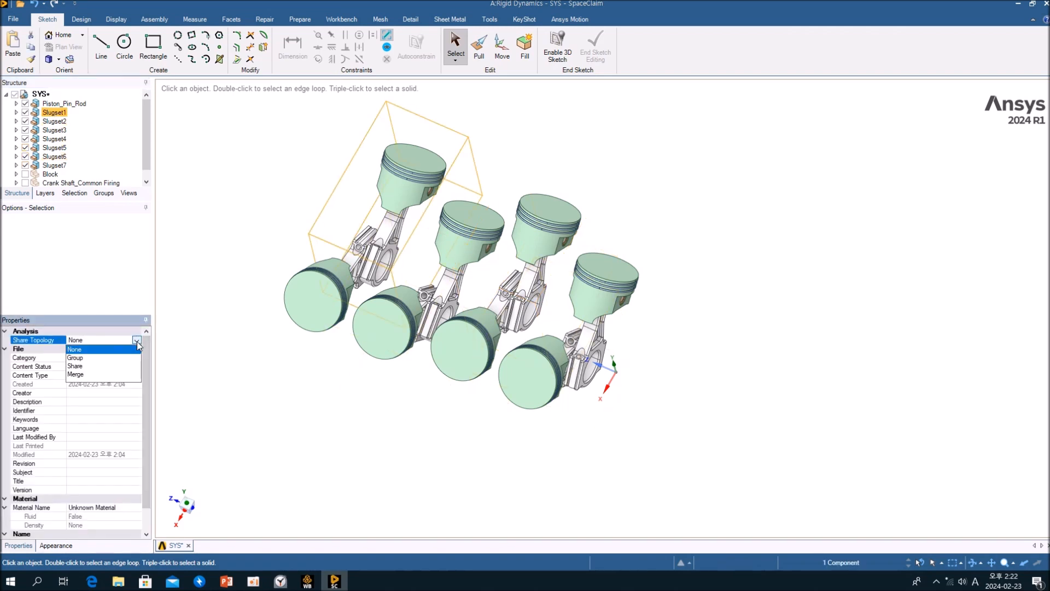
pyautogui.click(80, 357)
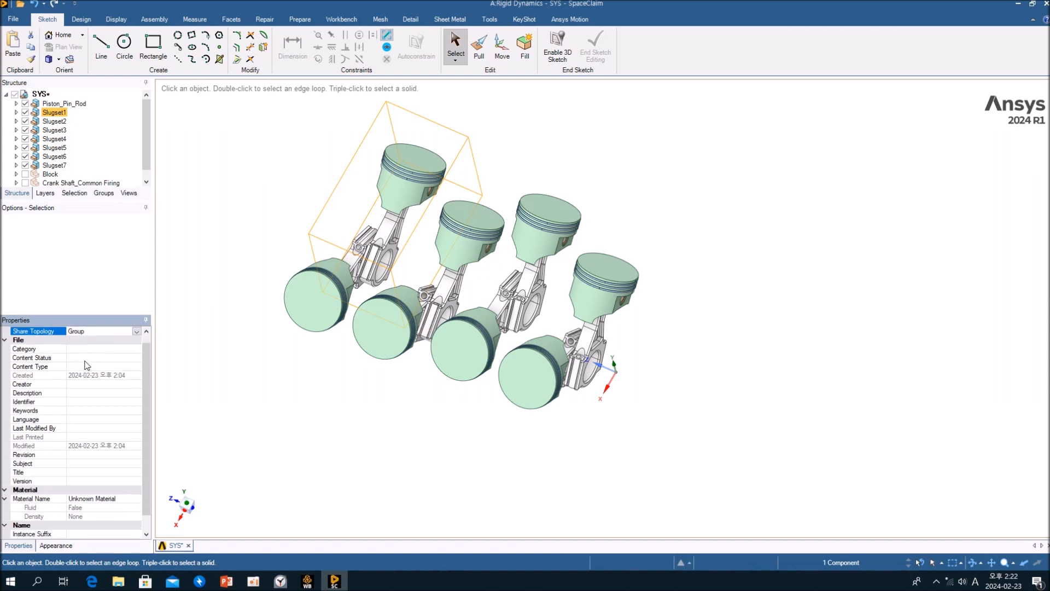
pyautogui.click(108, 149)
# Try to set Slugset2's Share Topology to Group.
pyautogui.click(63, 123)
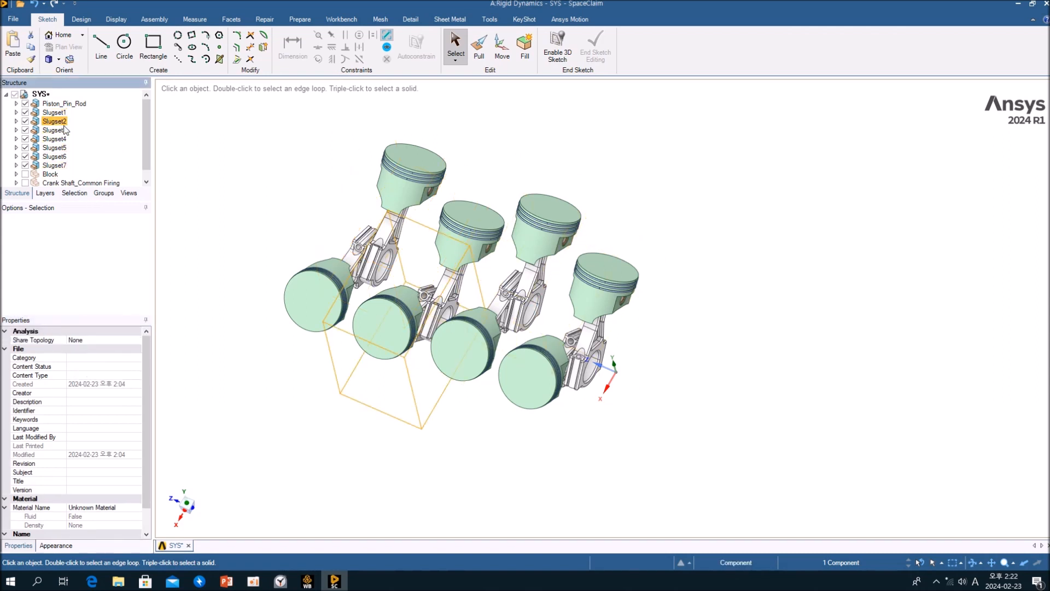
pyautogui.click(138, 339)
pyautogui.click(79, 361)
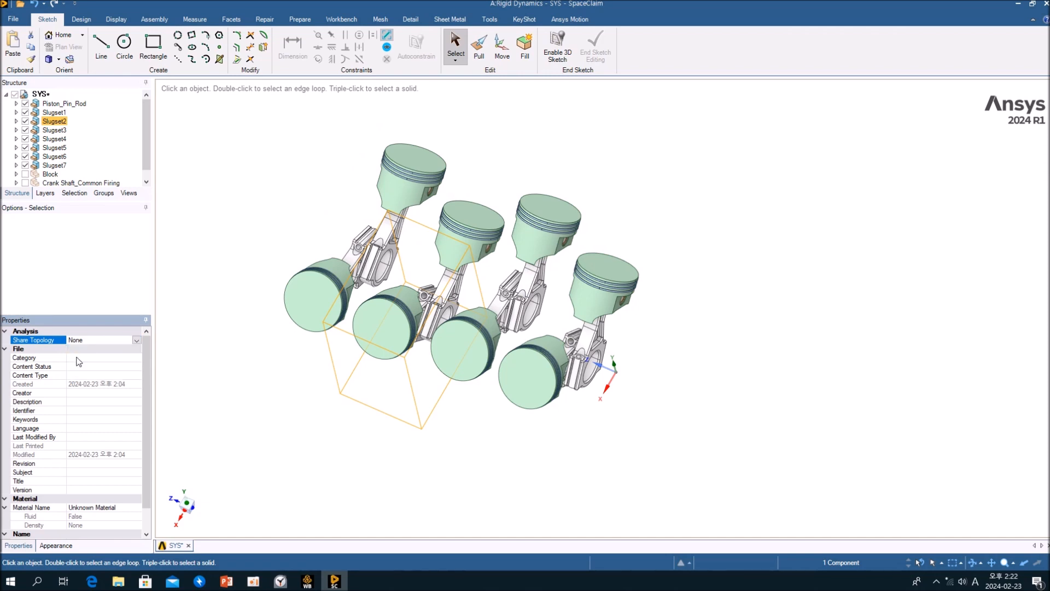
# Set Slugset3's Share Topology to Group.
pyautogui.click(54, 129)
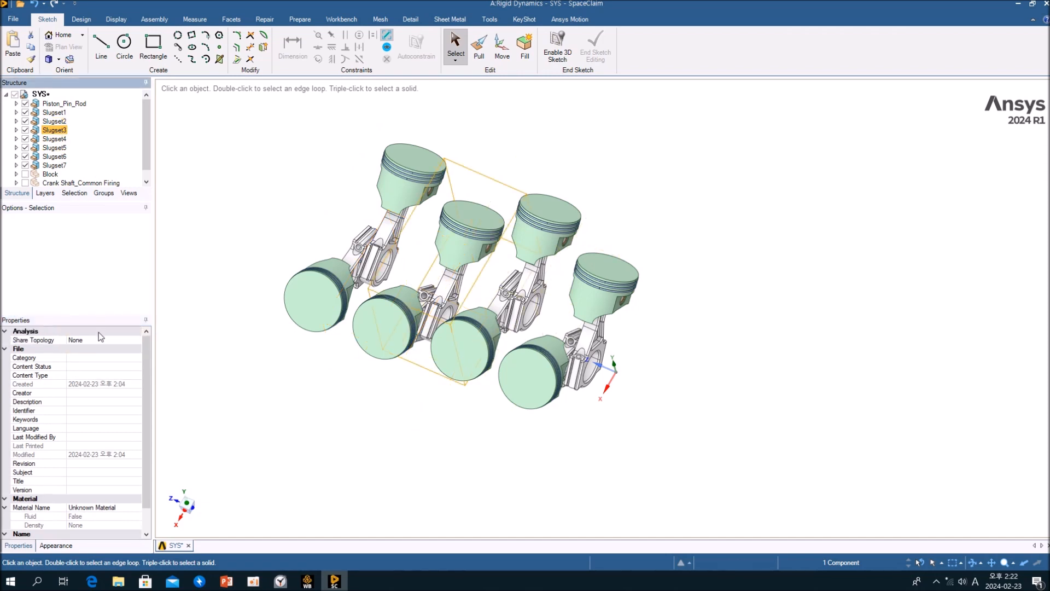
pyautogui.click(136, 340)
pyautogui.click(136, 340)
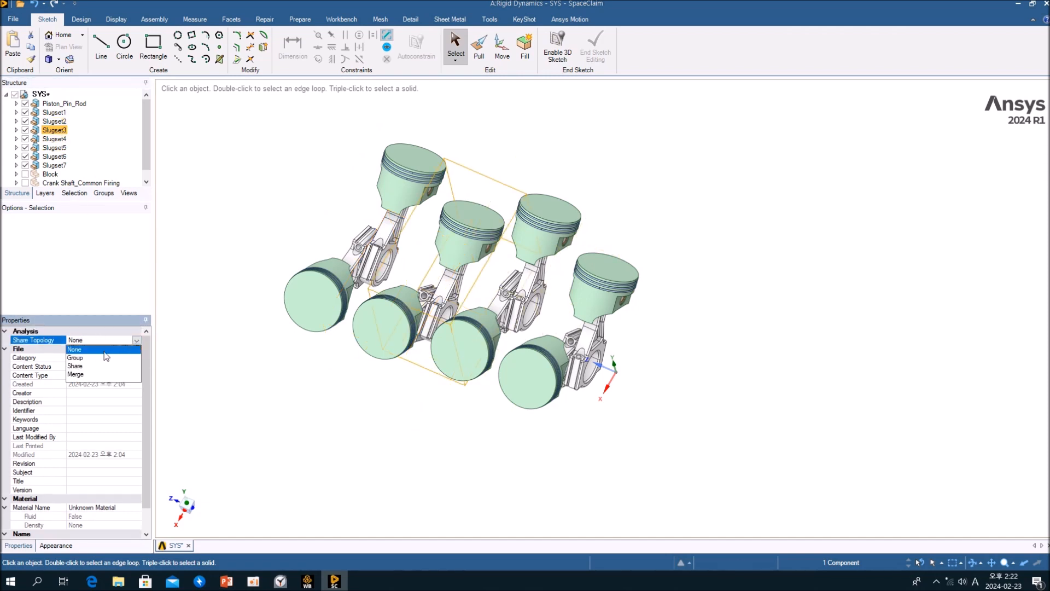
pyautogui.click(82, 364)
# Set Slugset4's Share Topology to Group.
pyautogui.click(54, 139)
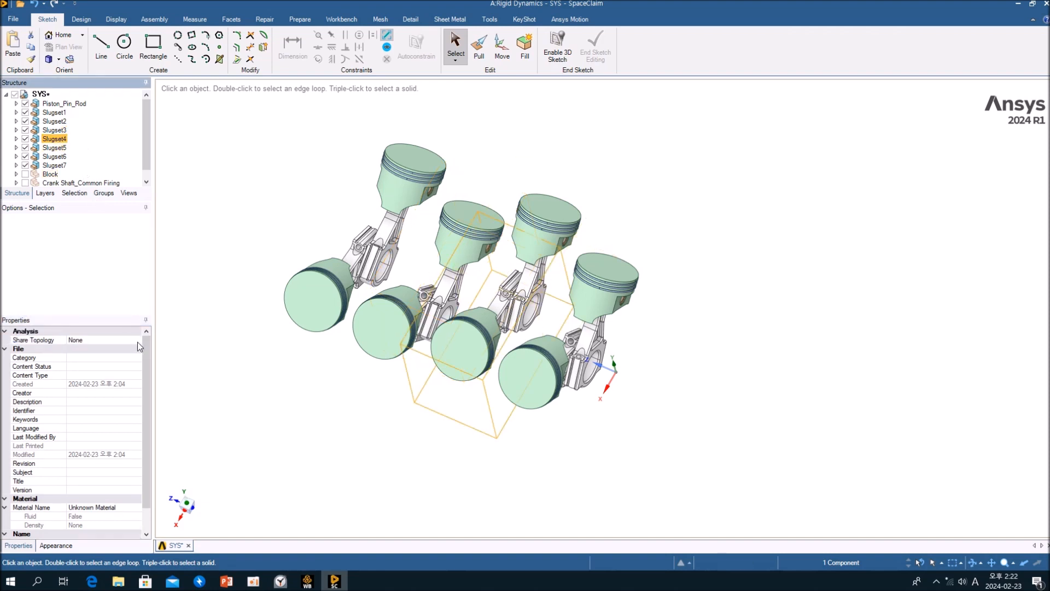
pyautogui.click(138, 342)
pyautogui.click(140, 342)
pyautogui.click(84, 363)
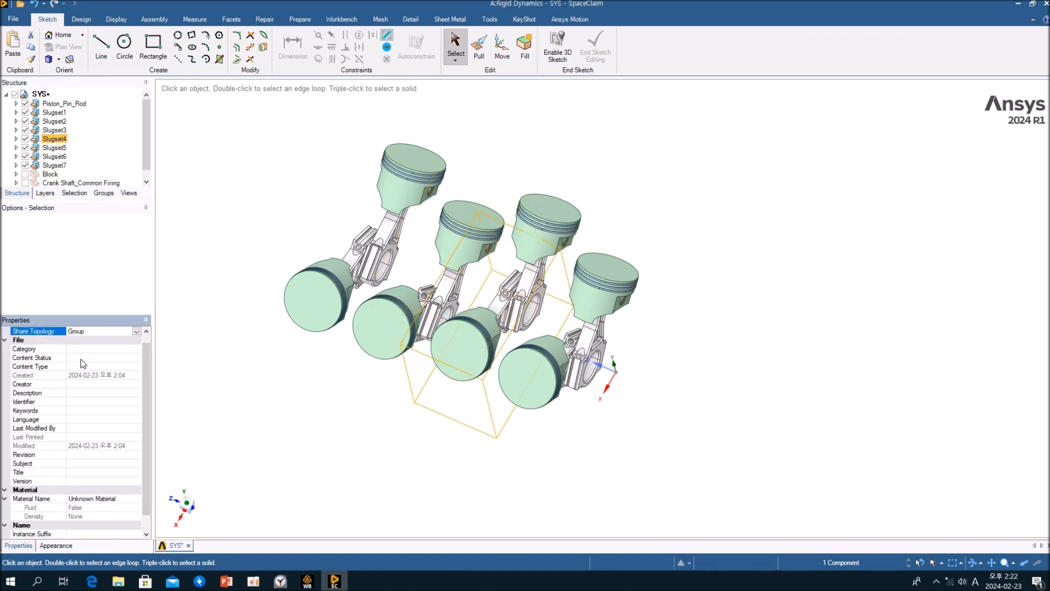
# Set Slugset5's Share Topology to Group.
pyautogui.click(97, 147)
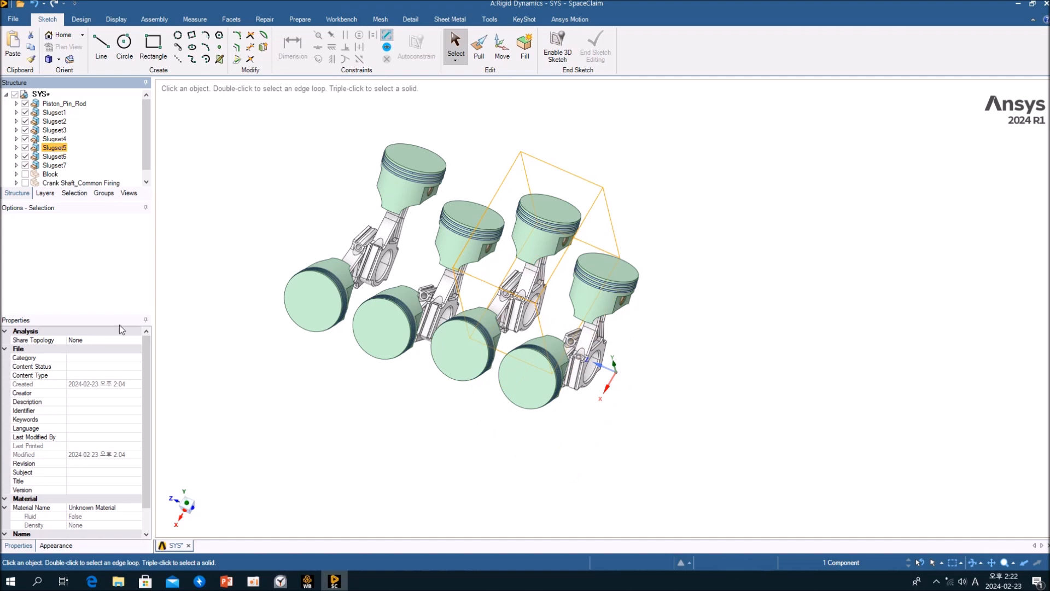
pyautogui.click(138, 342)
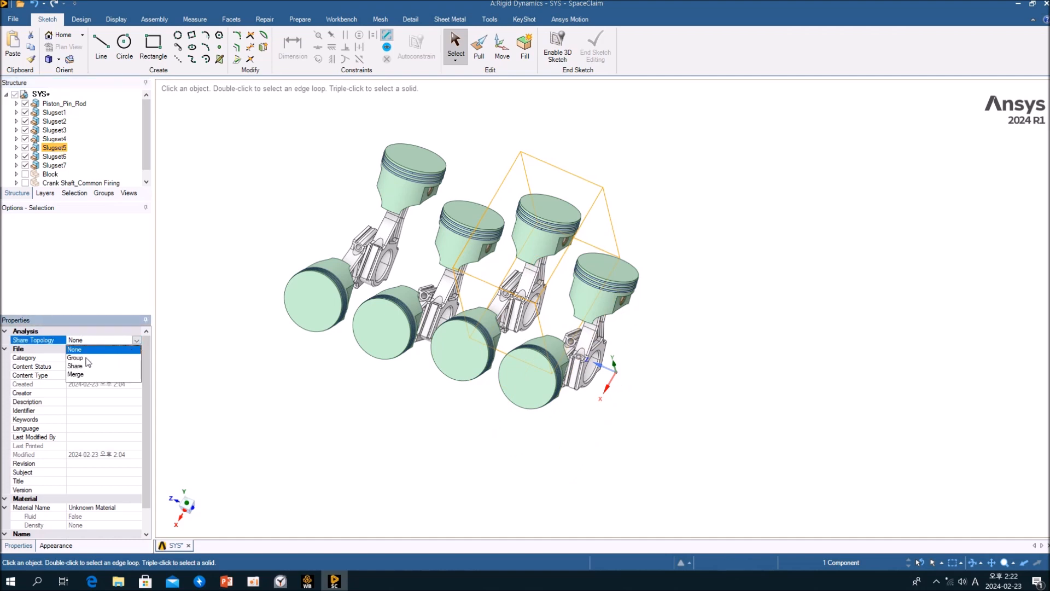
pyautogui.click(72, 358)
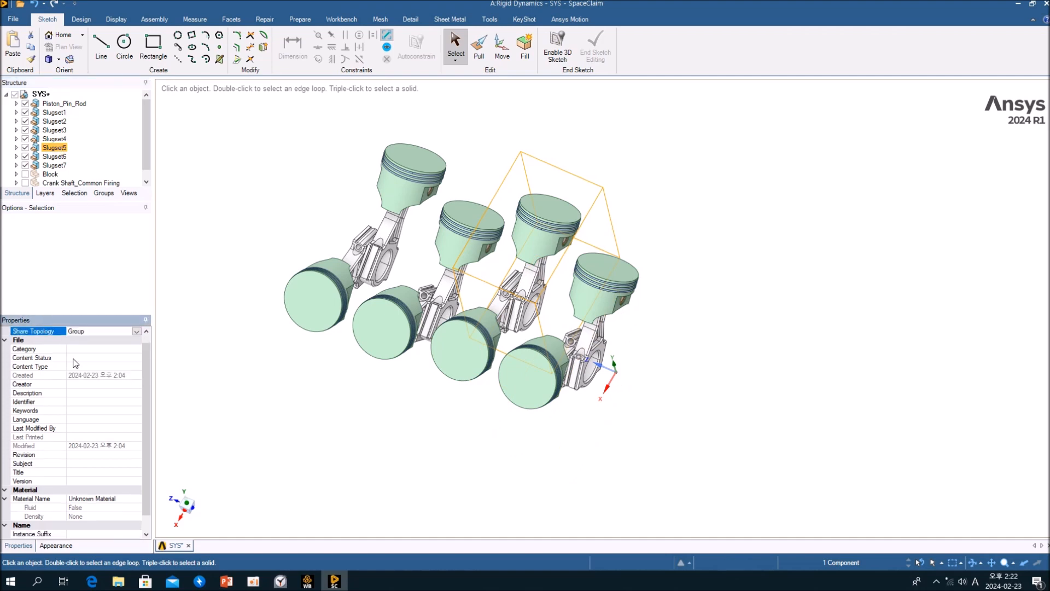
# Set Slugset6's Share Topology to Group.
pyautogui.click(64, 158)
pyautogui.click(139, 340)
pyautogui.click(136, 339)
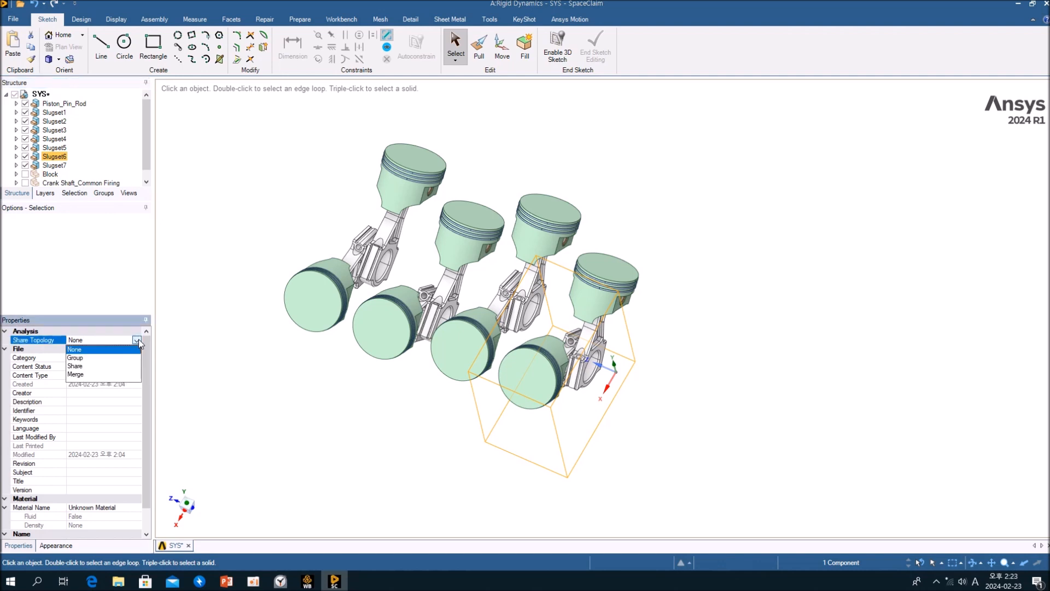
pyautogui.click(92, 359)
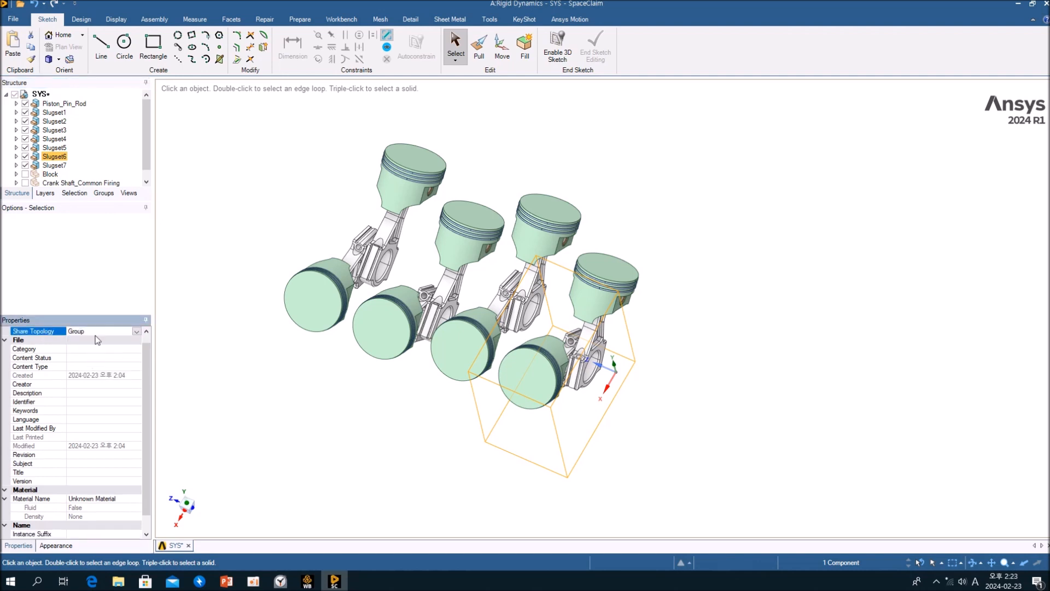
# Set Slugset7's Share Topology to None.
pyautogui.click(58, 165)
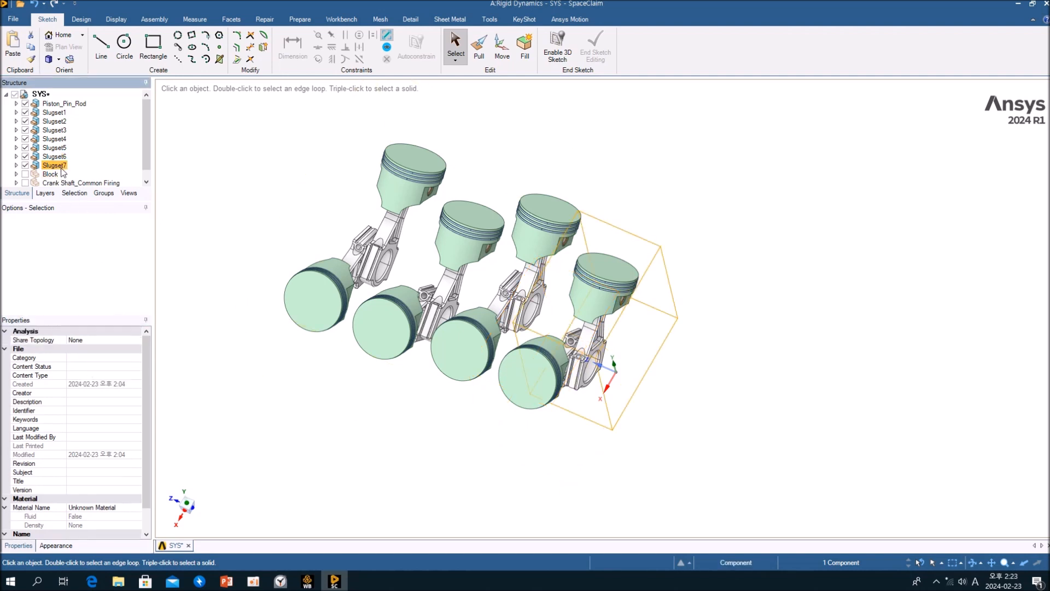
pyautogui.click(135, 339)
pyautogui.click(136, 340)
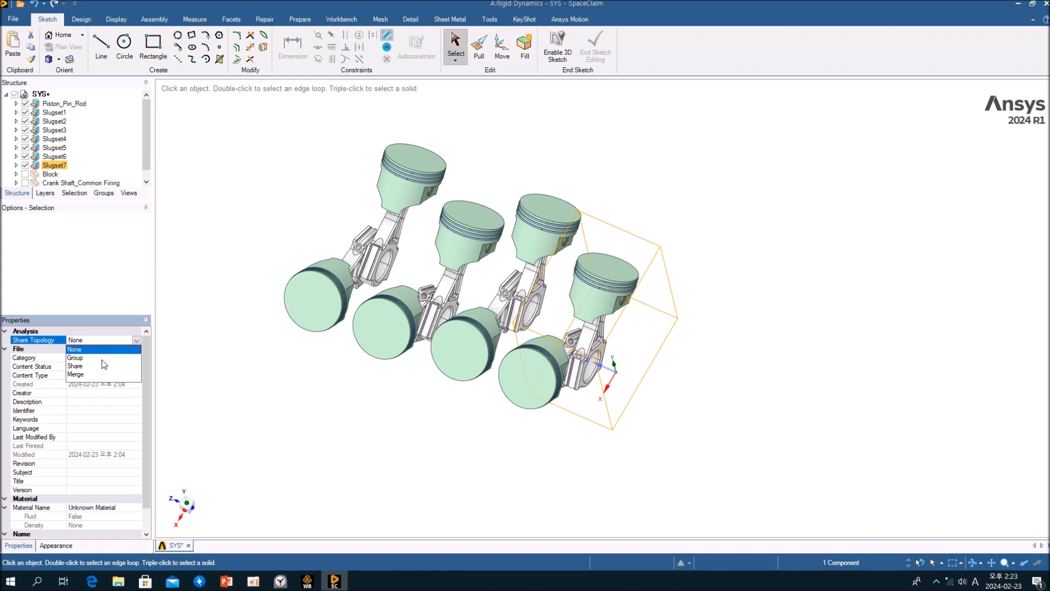
pyautogui.click(82, 350)
# Set Piston_Pin_Rod's Share Topology to Group.
pyautogui.click(64, 103)
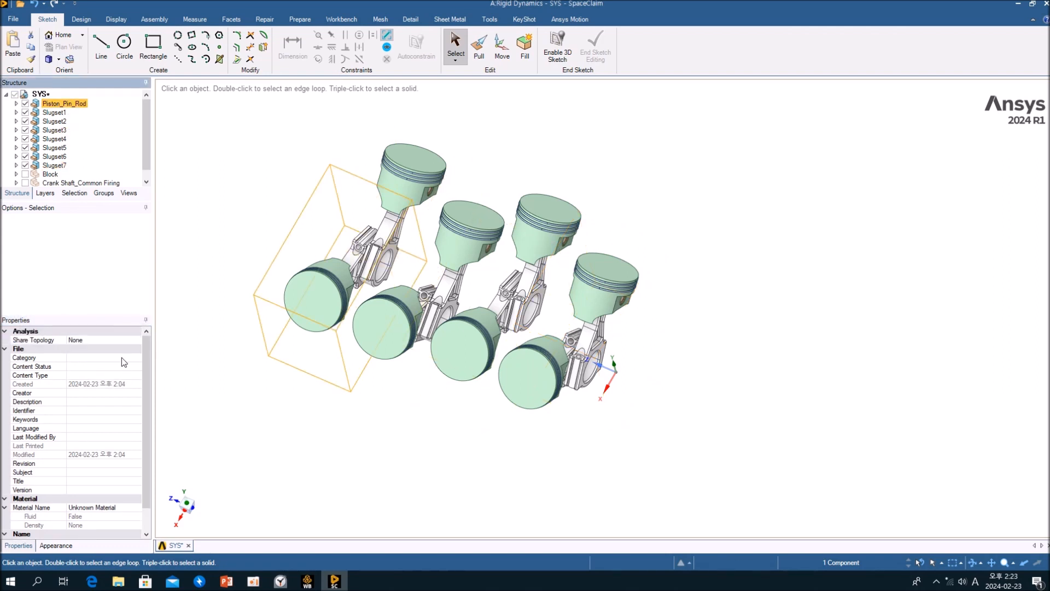
pyautogui.click(137, 340)
pyautogui.click(137, 341)
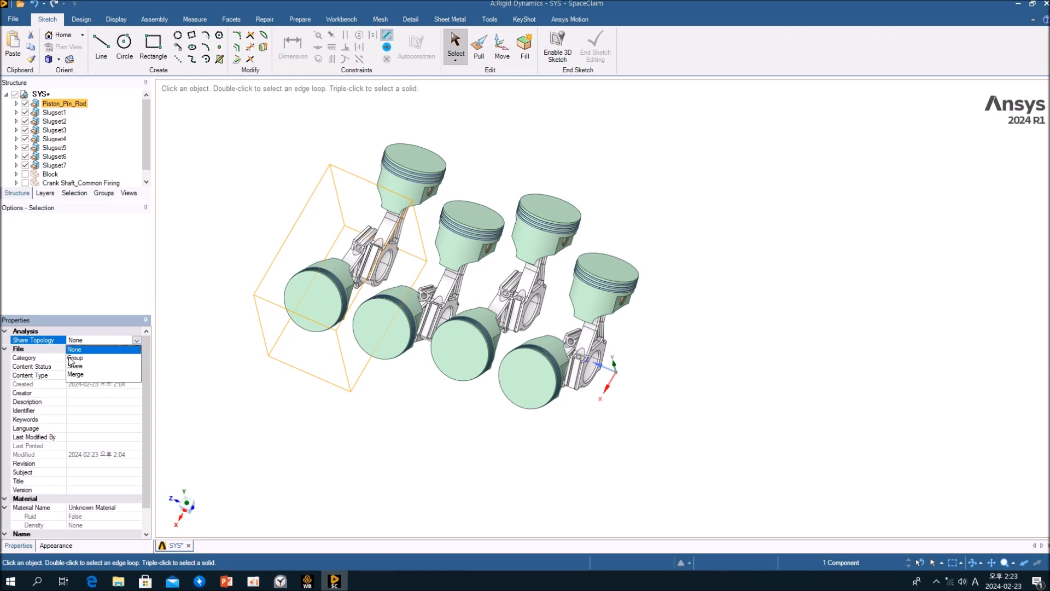
pyautogui.click(88, 357)
# Step through Piston_Pin_Rod and the Slugset components to review each one's Share Topology setting.
pyautogui.click(112, 110)
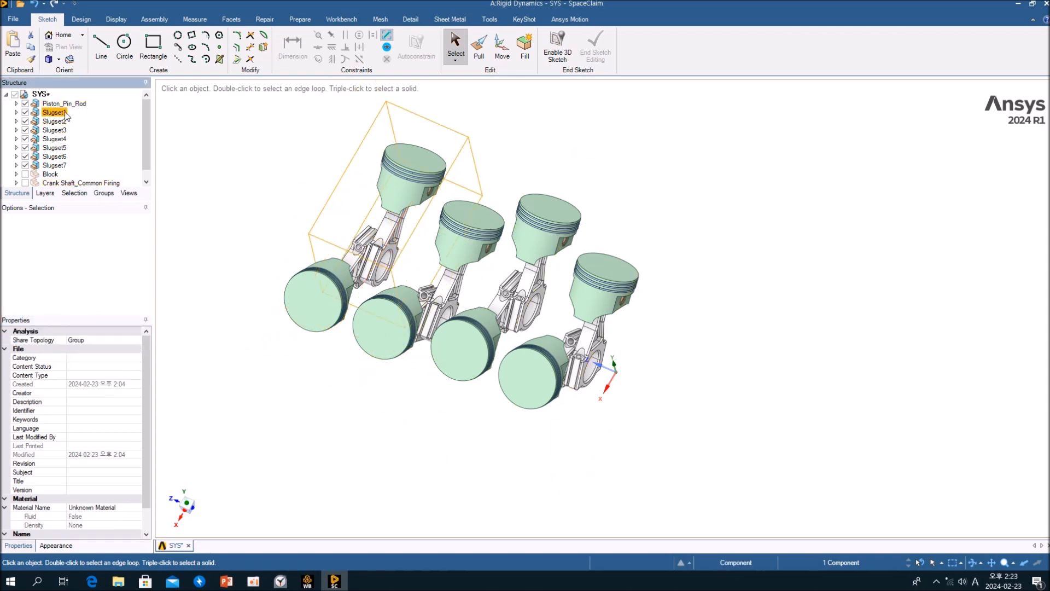
pyautogui.click(79, 104)
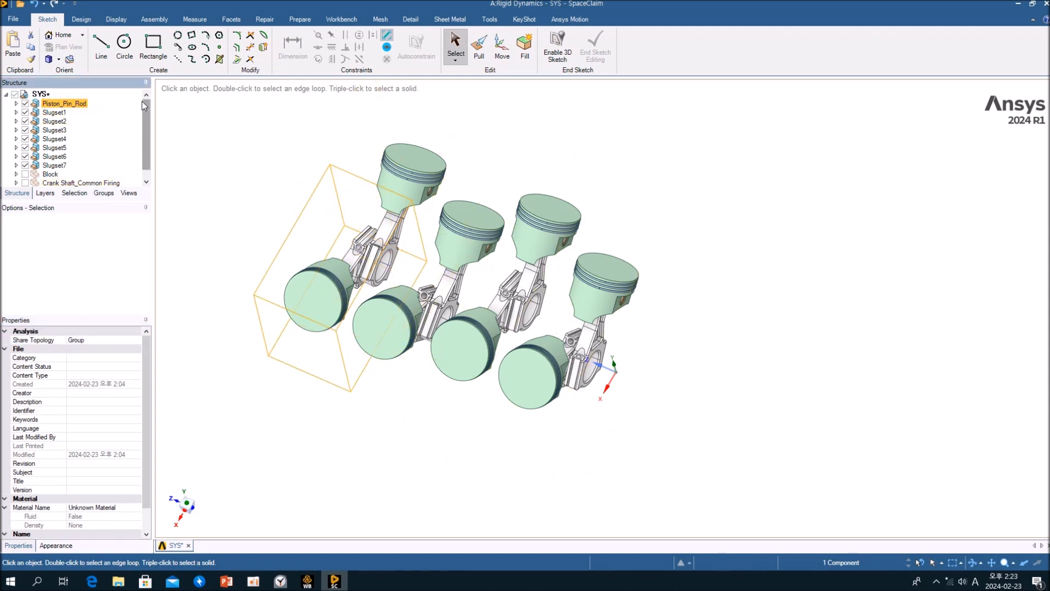
pyautogui.press('Down')
pyautogui.press('Down')
pyautogui.press('Down')
pyautogui.press('Down')
pyautogui.press('Down')
pyautogui.press('Down')
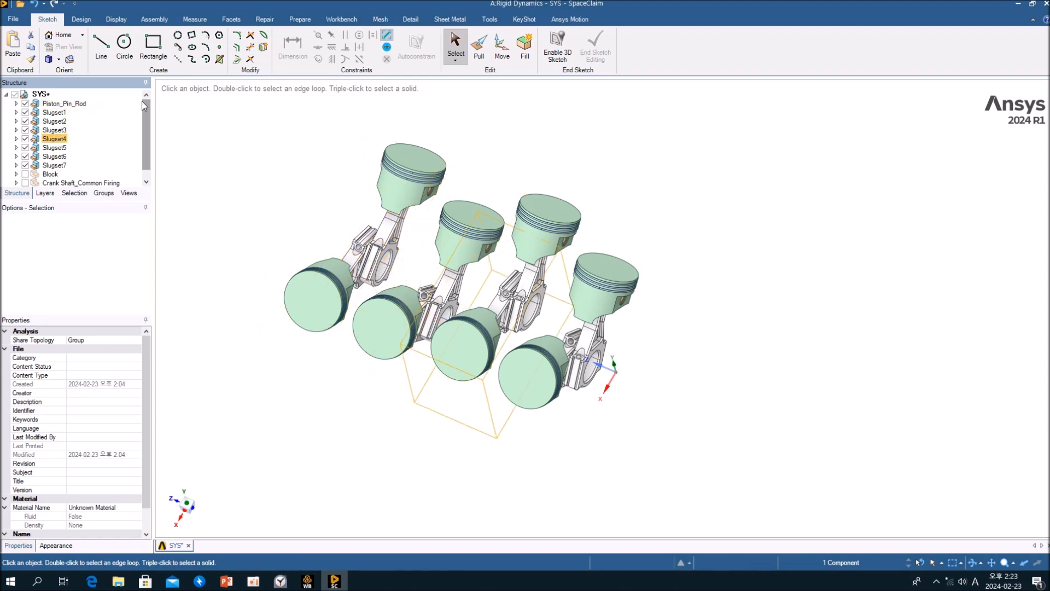
pyautogui.press('Down')
pyautogui.press('Down')
pyautogui.press('Up')
pyautogui.press('Up')
pyautogui.press('Up')
pyautogui.press('Up')
pyautogui.click(188, 117)
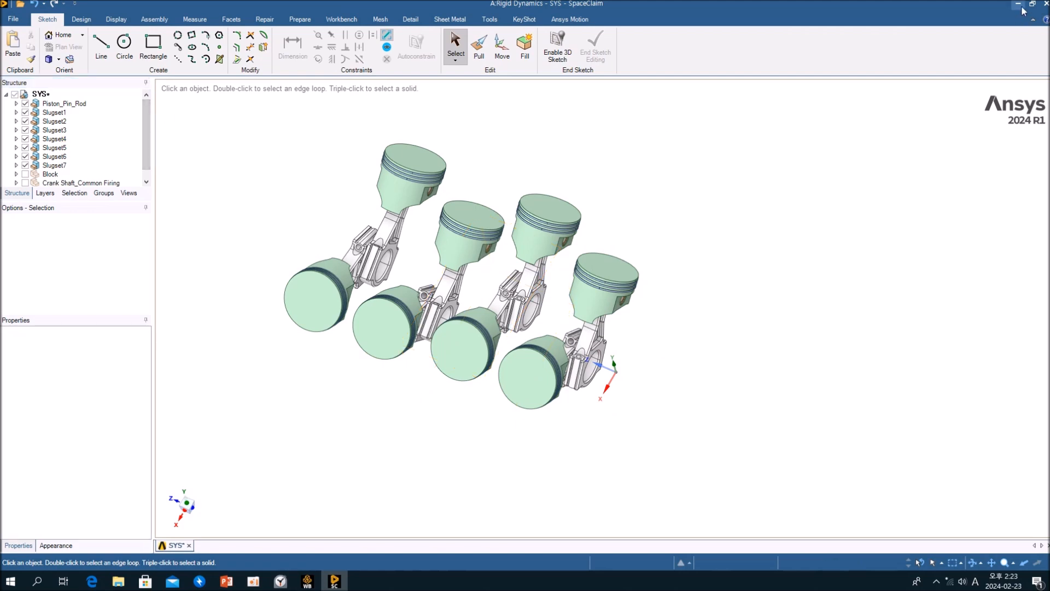
# Switch to Workbench, open the Model cell in Mechanical and accept re-reading the upstream data.
pyautogui.click(1018, 4)
pyautogui.click(245, 153)
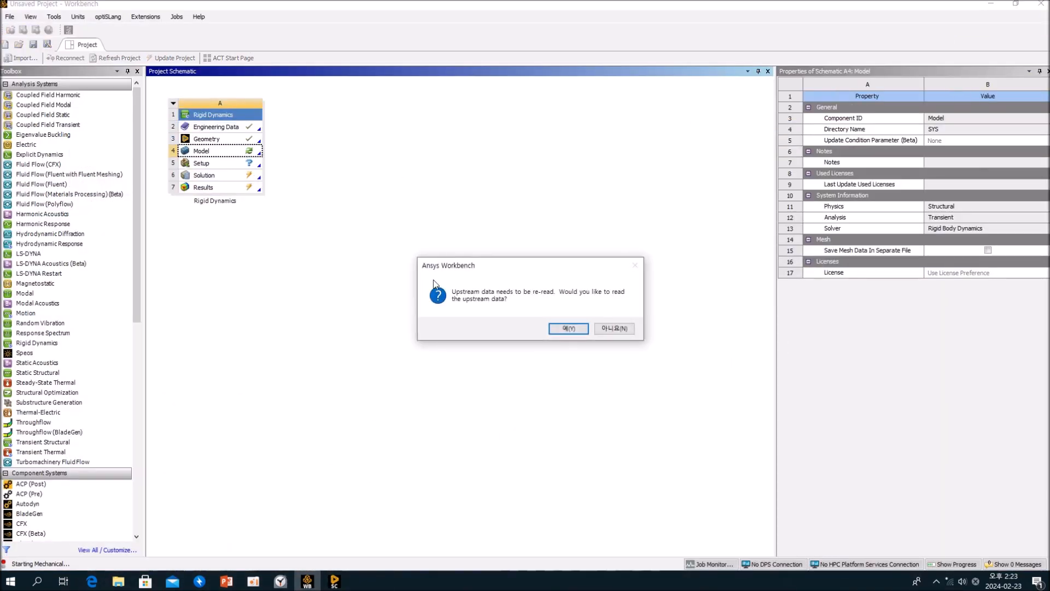
pyautogui.click(569, 328)
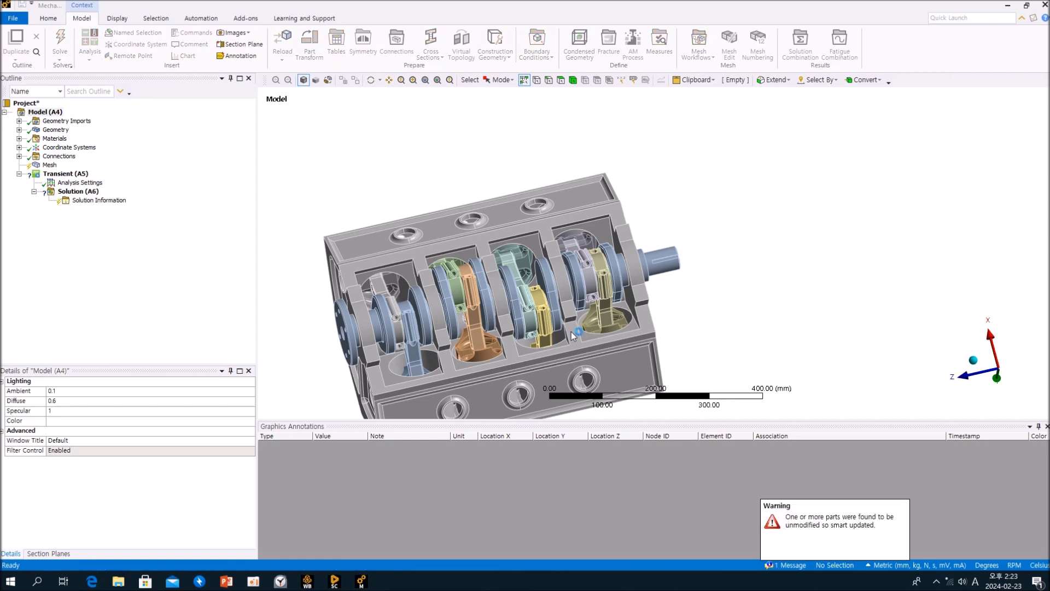
# Expand the Geometry branch in Mechanical and select several snap ring bodies to inspect them.
pyautogui.click(19, 129)
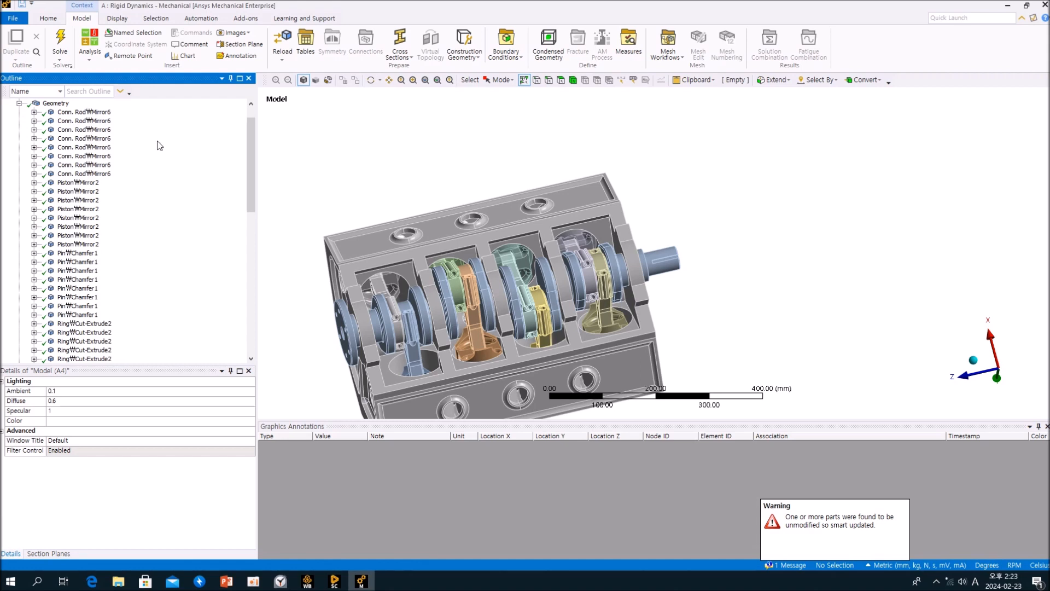
pyautogui.moveTo(253, 141); pyautogui.dragTo(256, 303)
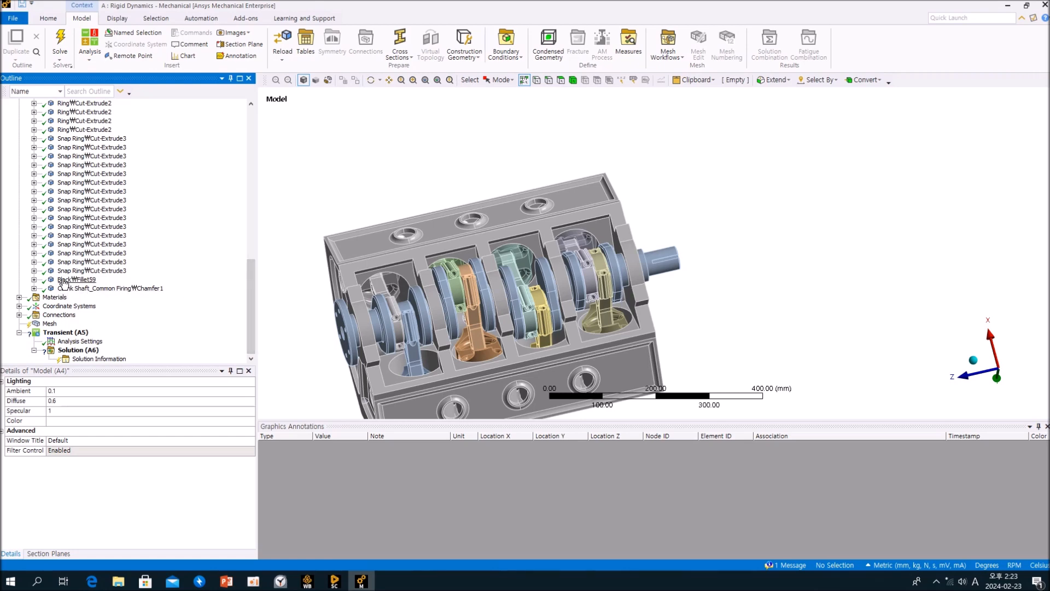
pyautogui.click(83, 270)
pyautogui.click(82, 262)
pyautogui.click(82, 244)
pyautogui.click(83, 200)
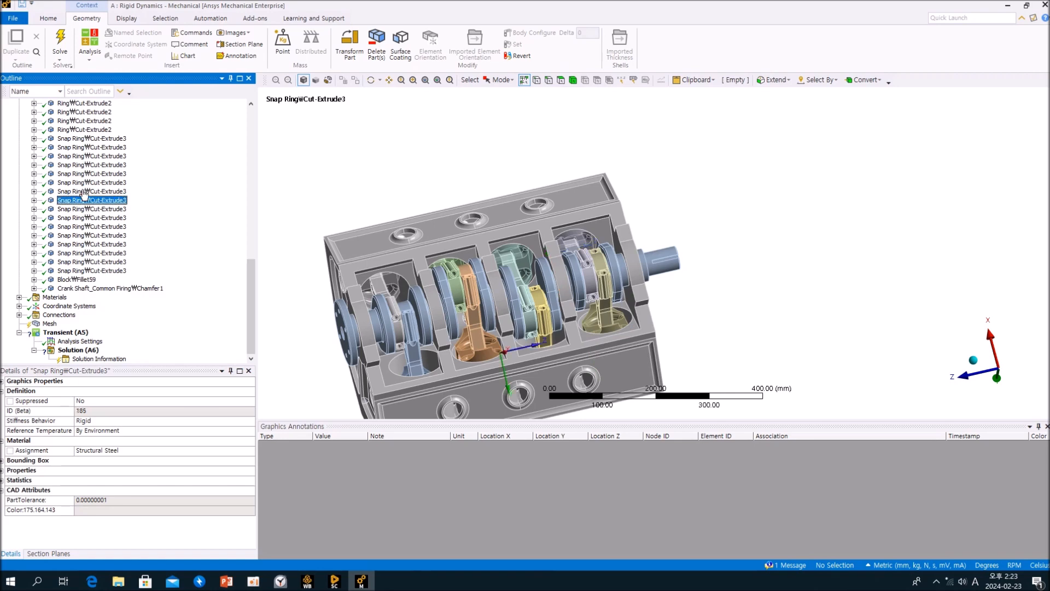
pyautogui.click(82, 156)
pyautogui.click(82, 138)
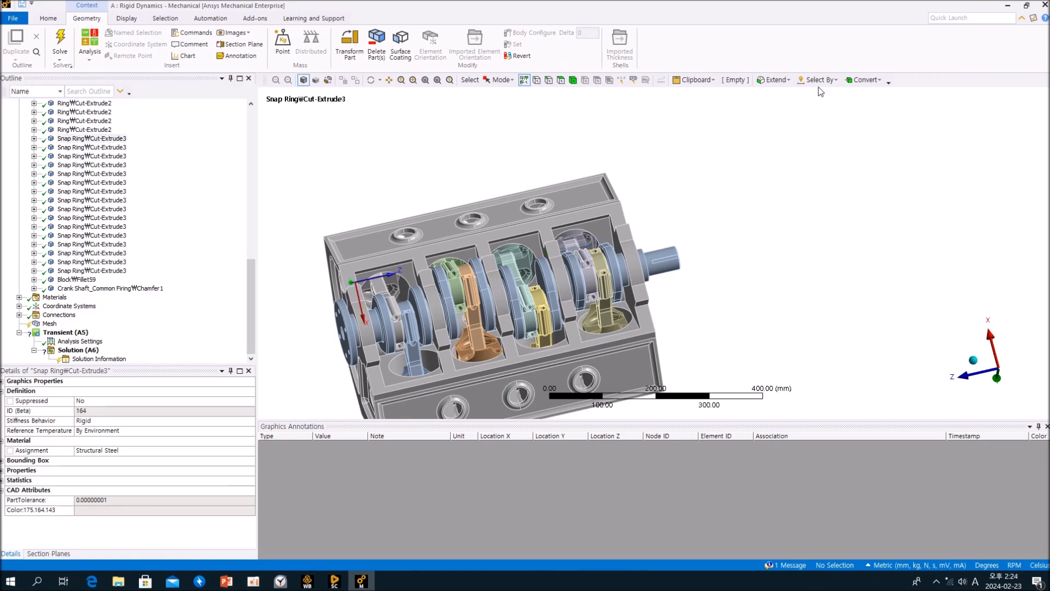
# Return to SpaceClaim and select the Slugset3 component.
pyautogui.click(1009, 8)
pyautogui.click(365, 523)
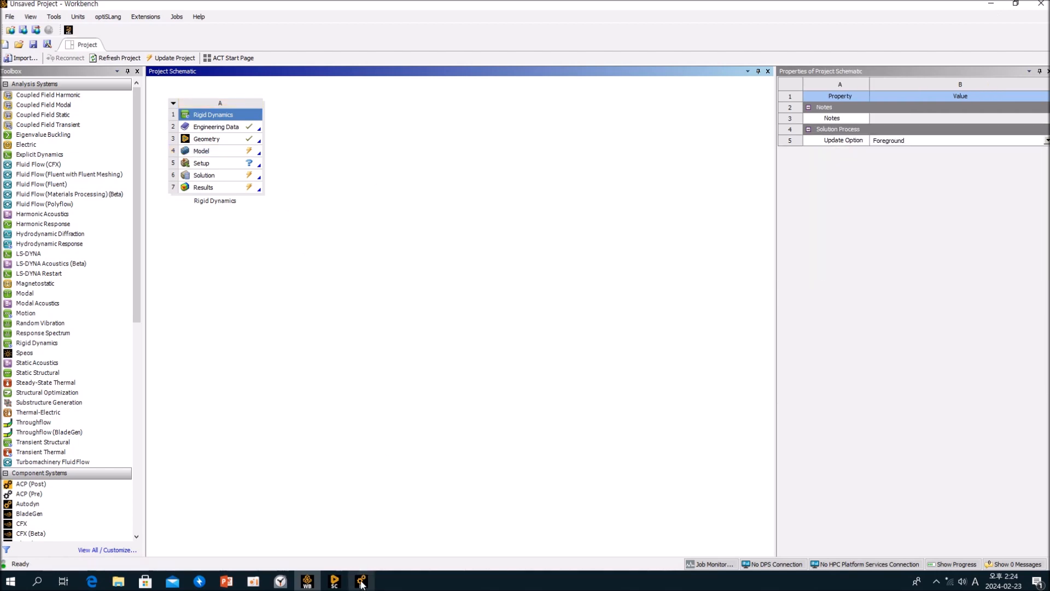
pyautogui.moveTo(334, 583)
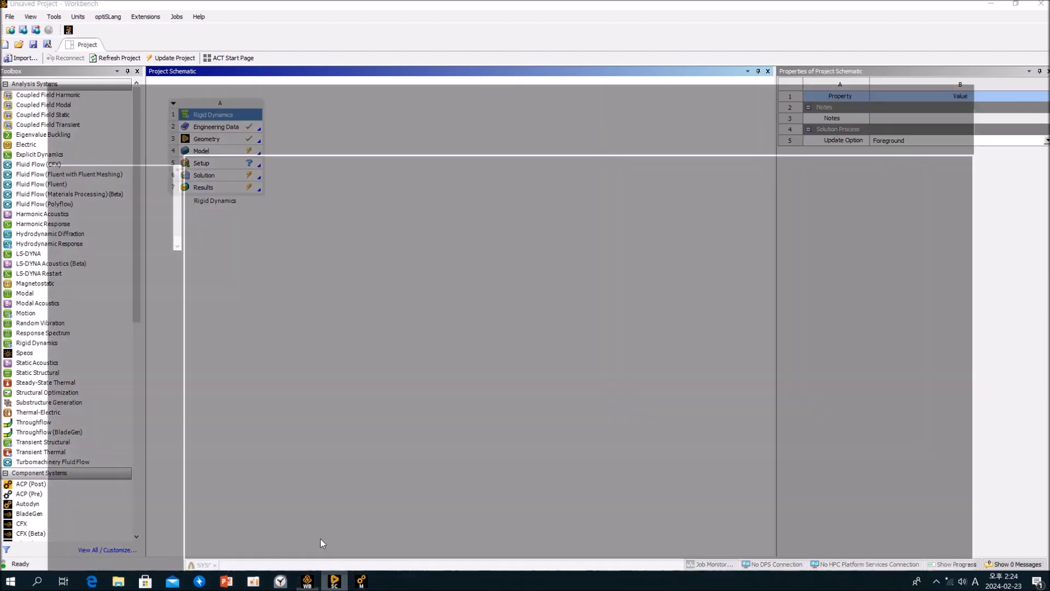
pyautogui.click(322, 543)
pyautogui.moveTo(581, 434)
pyautogui.mouseDown(button='middle')
pyautogui.moveTo(633, 297)
pyautogui.moveTo(614, 297)
pyautogui.moveTo(579, 451)
pyautogui.mouseUp(button='middle')
pyautogui.click(106, 133)
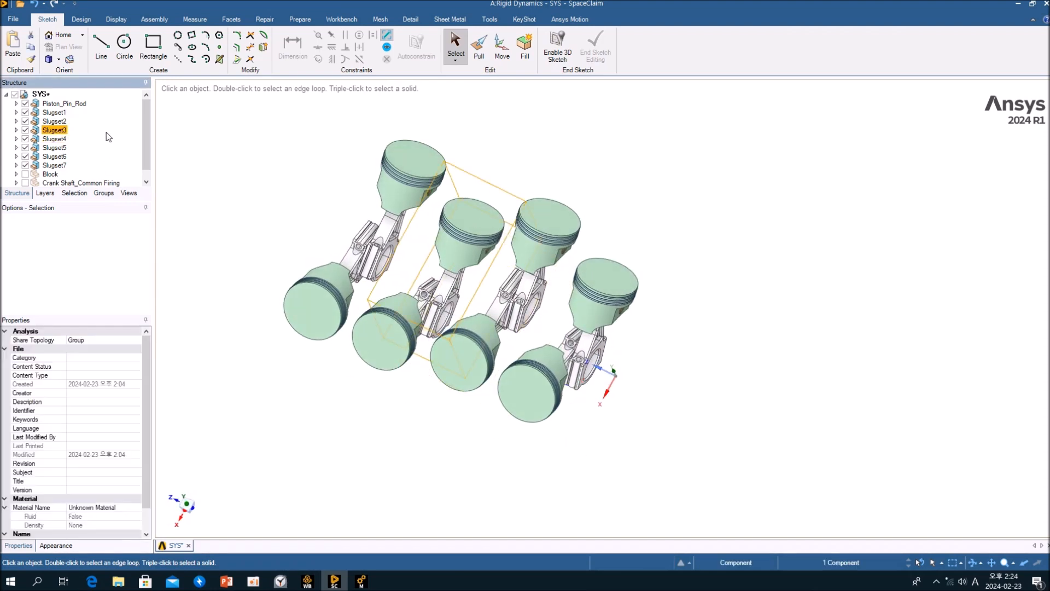
# Expand Piston_Pin_Rod, select all nine of its sub-components and set their Share Topology to Group.
pyautogui.click(16, 103)
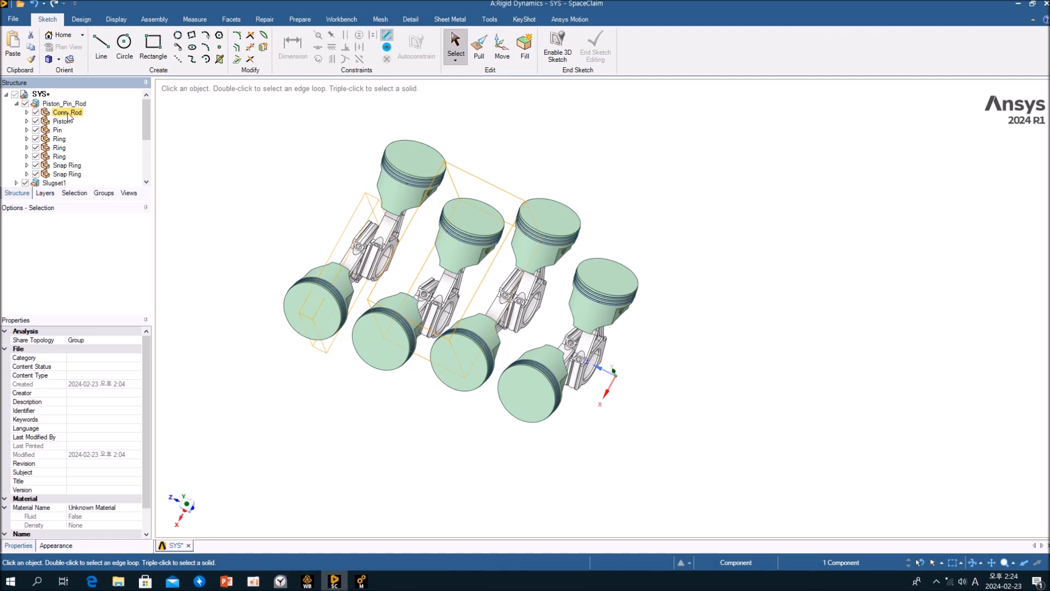
pyautogui.keyDown('shift'); pyautogui.click(70, 174); pyautogui.keyUp('shift')
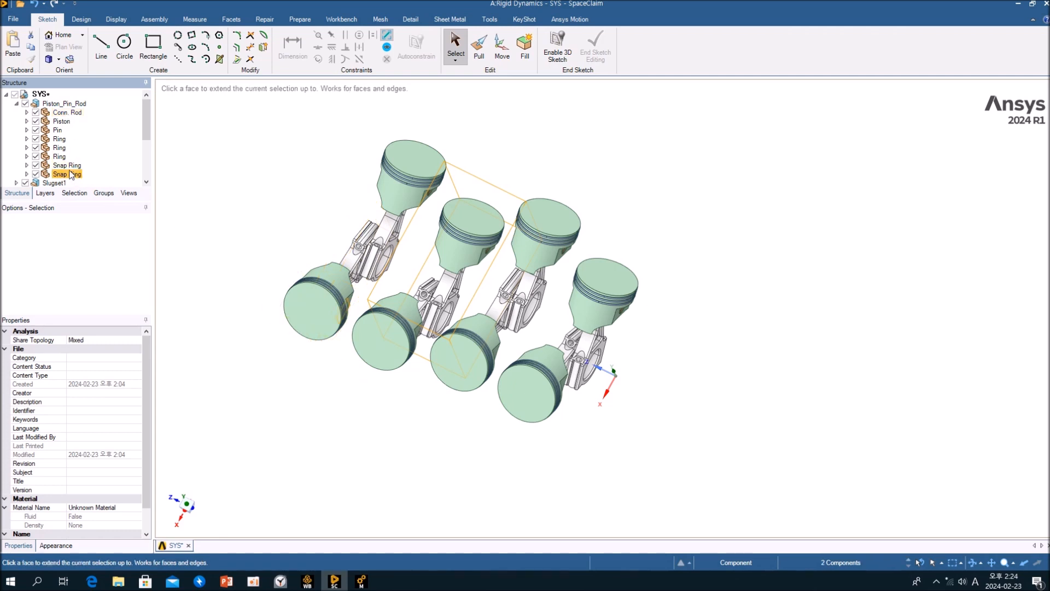
pyautogui.keyDown('shift'); pyautogui.click(64, 113); pyautogui.keyUp('shift')
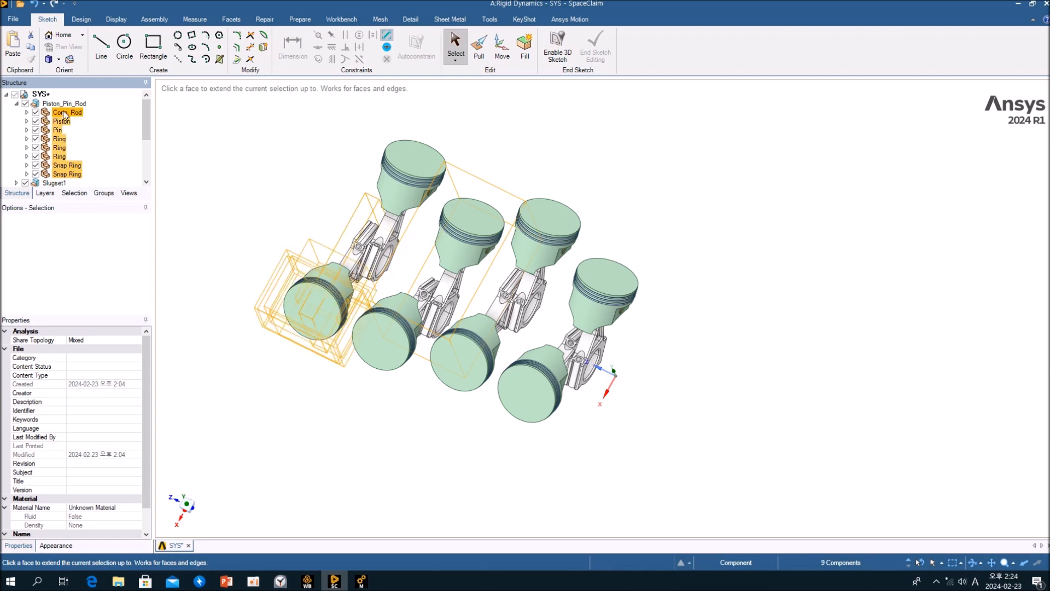
pyautogui.click(138, 341)
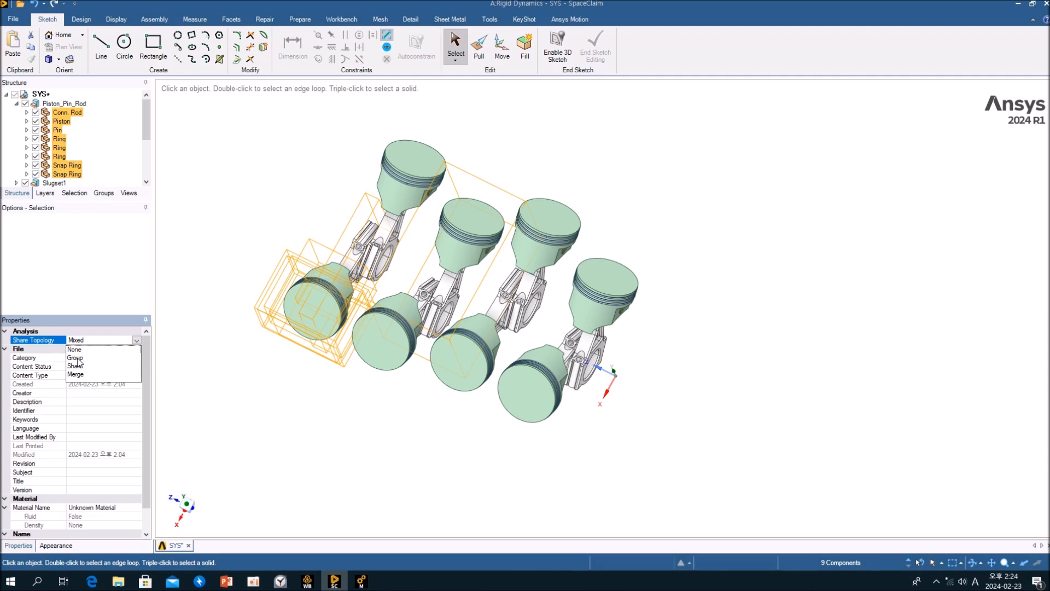
pyautogui.click(75, 358)
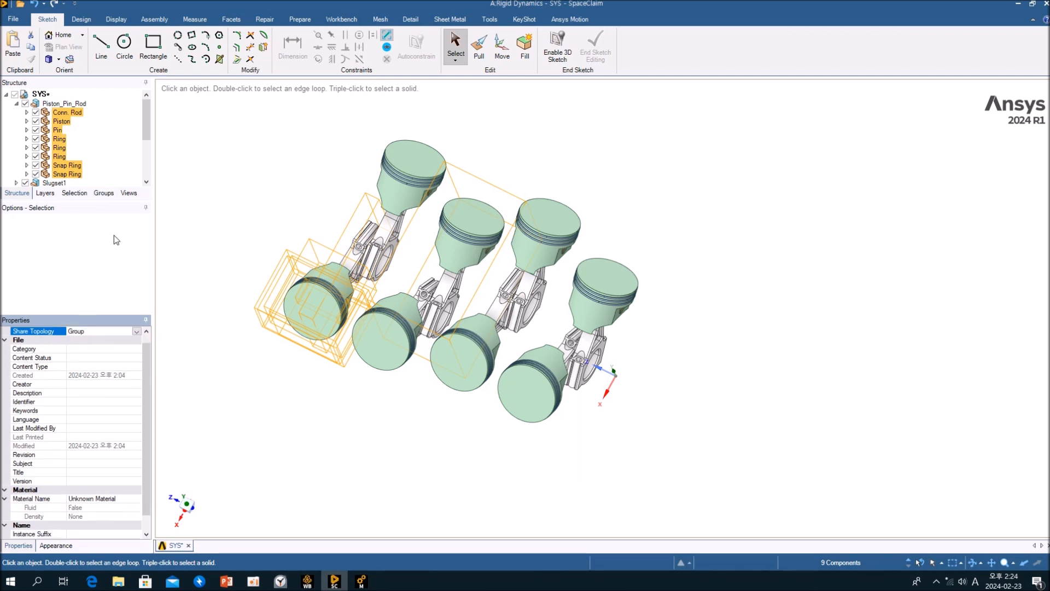
# Move the Mirror6, Mirror2, Chamfer1 and Cut-Extrude2 bodies out of their sub-components directly into Piston_Pin_Rod.
pyautogui.click(59, 157)
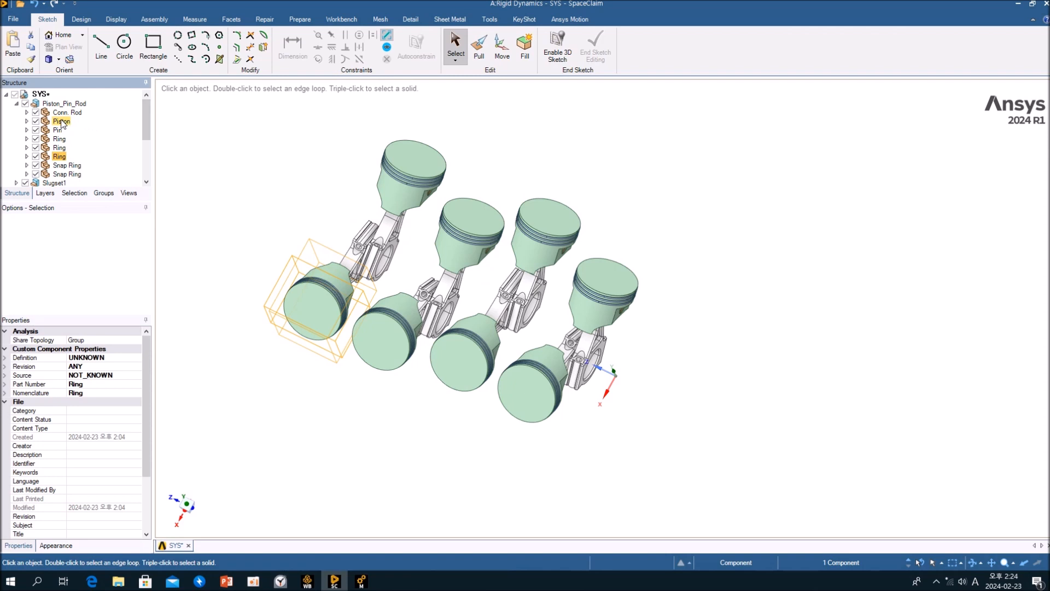
pyautogui.click(26, 112)
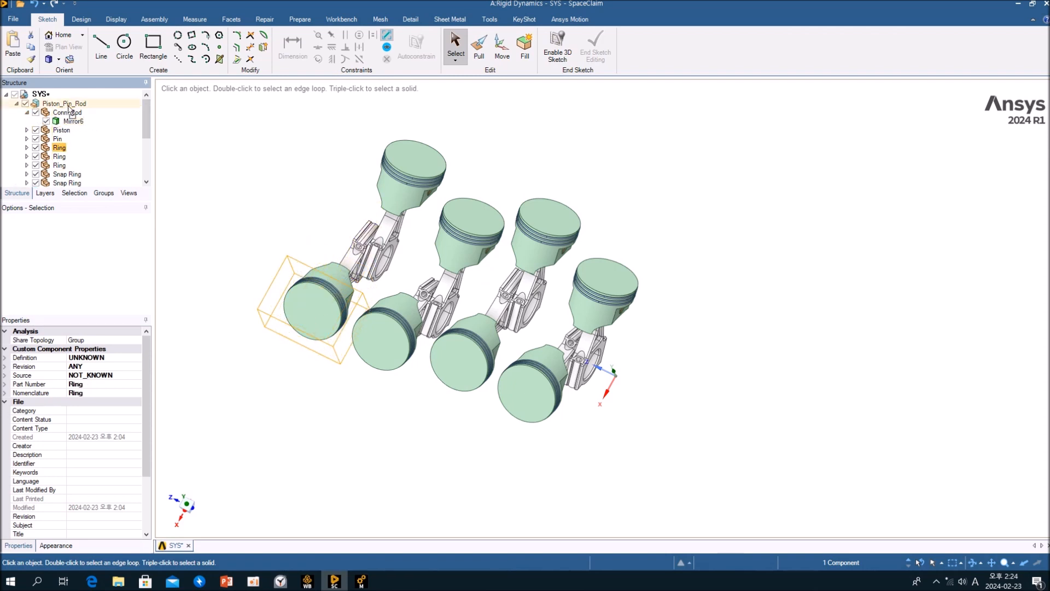
pyautogui.moveTo(68, 105); pyautogui.dragTo(69, 105)
pyautogui.click(27, 130)
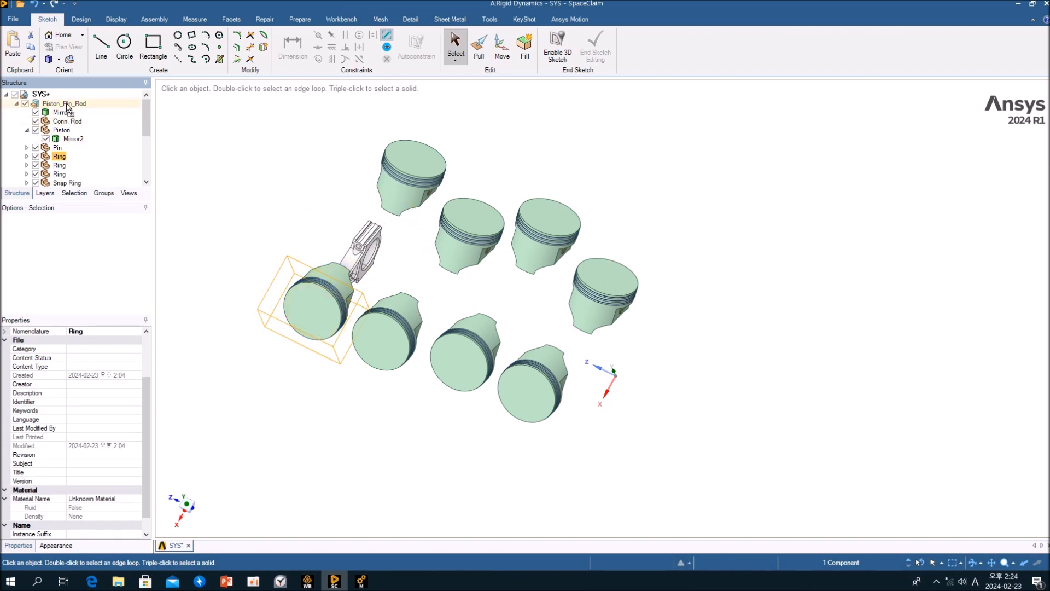
pyautogui.moveTo(65, 106); pyautogui.dragTo(65, 106)
pyautogui.click(27, 148)
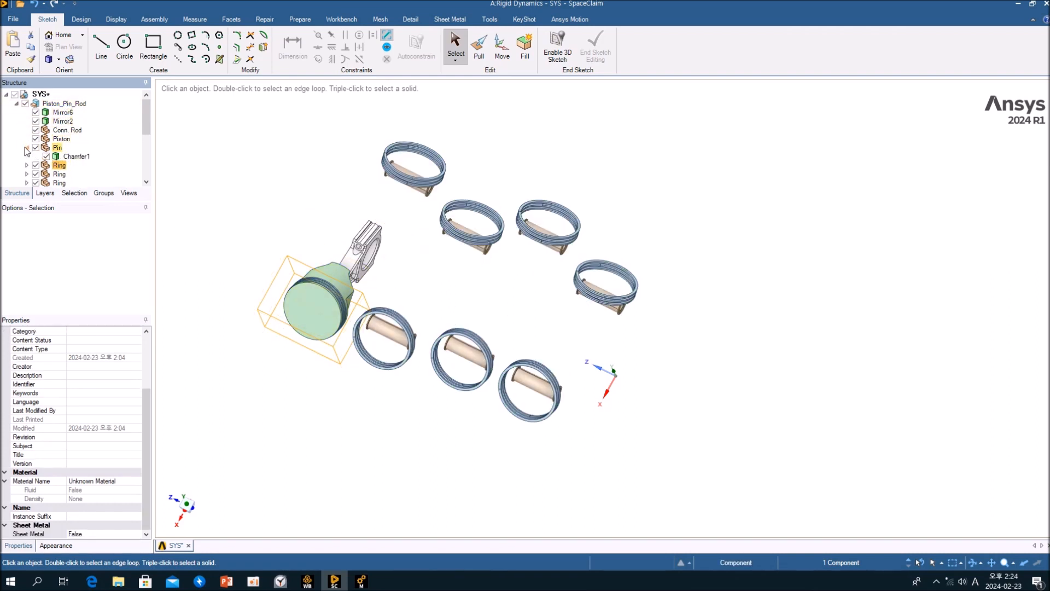
pyautogui.moveTo(65, 107); pyautogui.dragTo(64, 104)
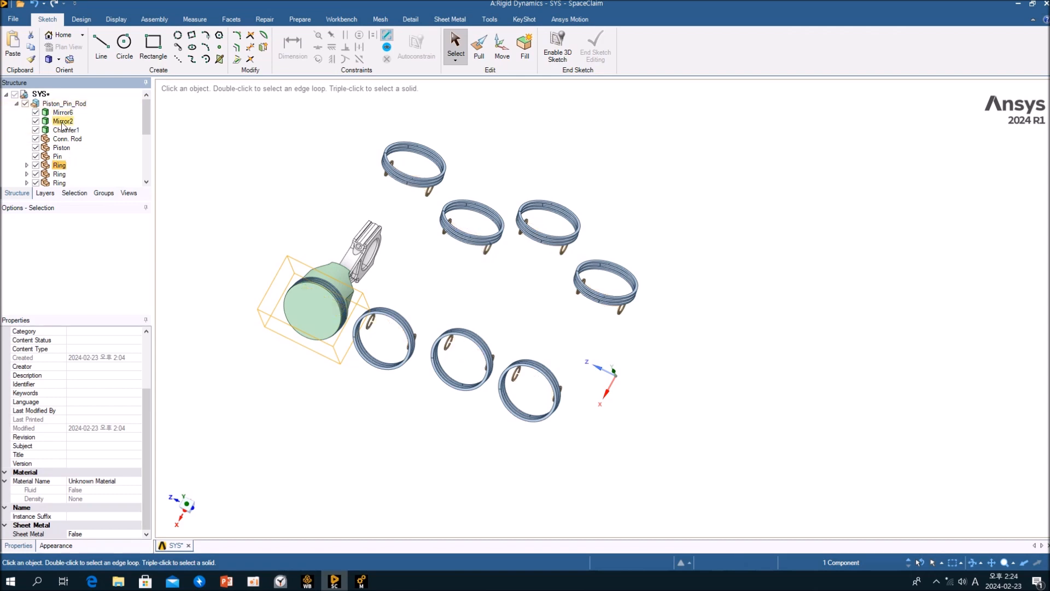
pyautogui.click(27, 165)
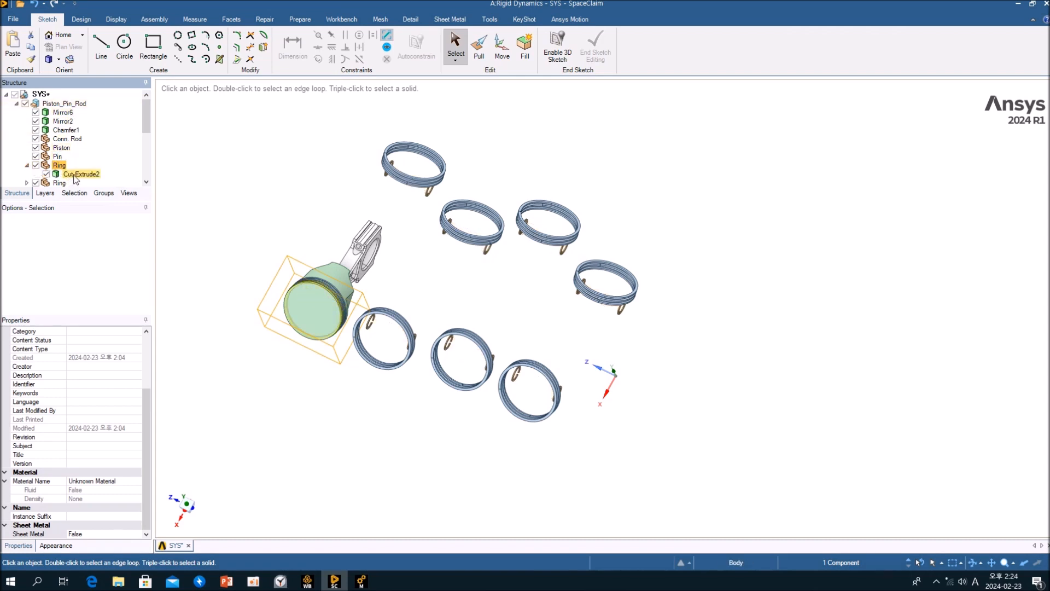
pyautogui.moveTo(63, 107); pyautogui.dragTo(65, 104)
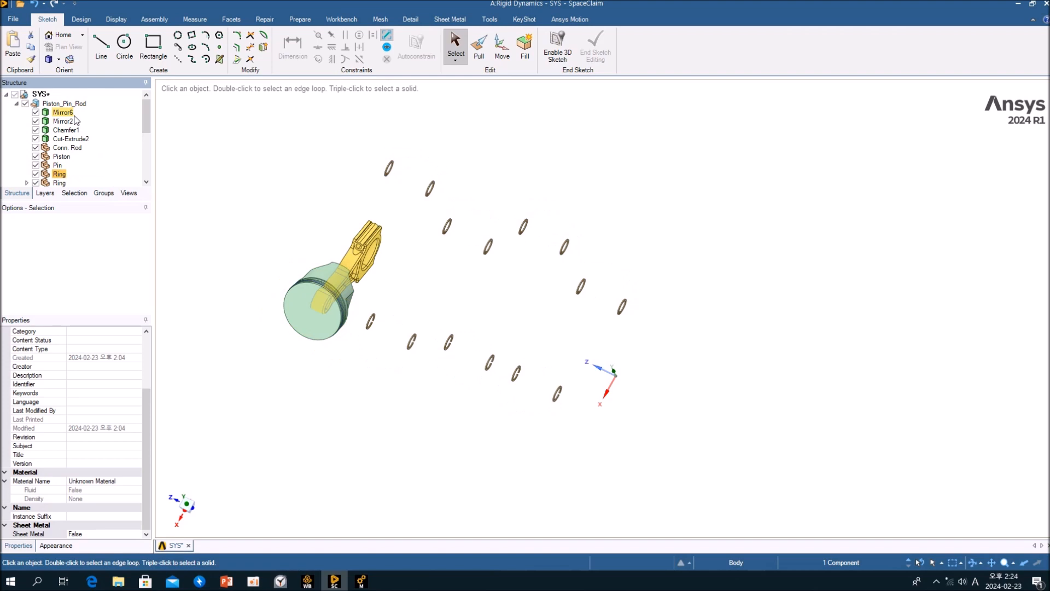
pyautogui.scroll(-1, 73, 114)
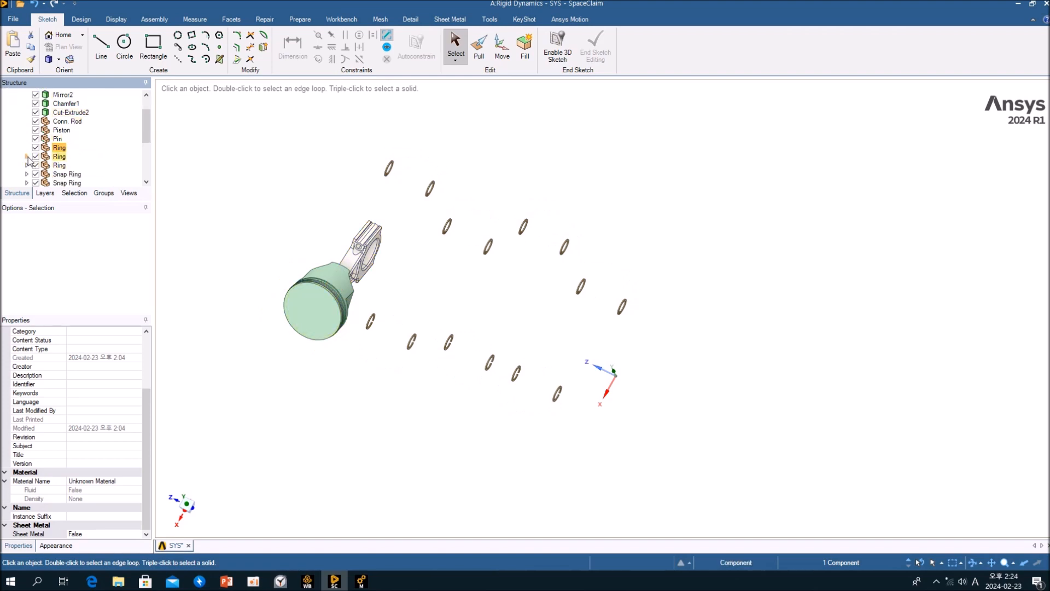
pyautogui.click(27, 174)
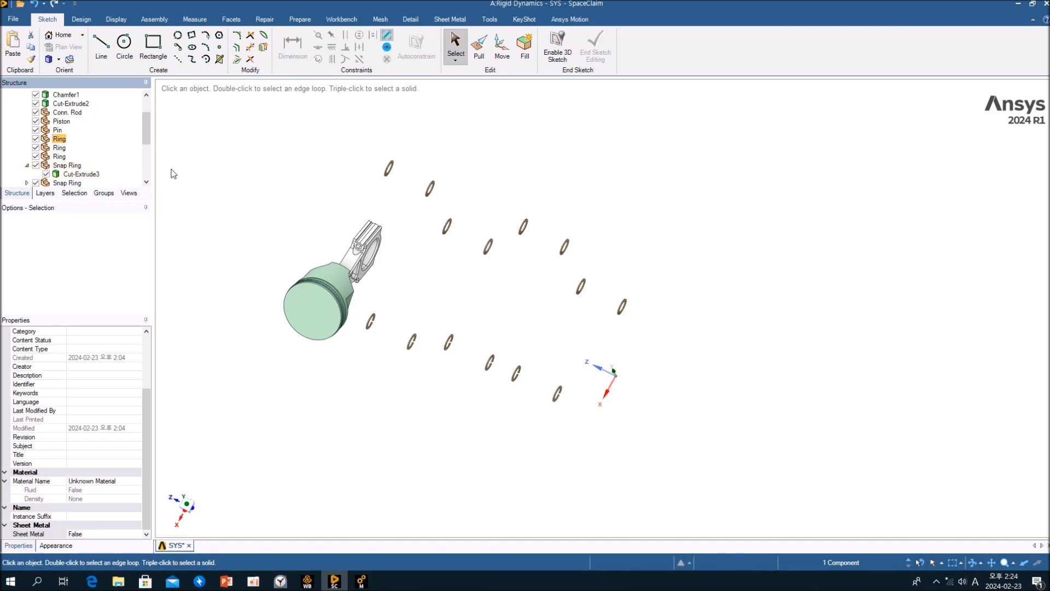
pyautogui.scroll(2, 258, 227)
pyautogui.moveTo(146, 126)
pyautogui.mouseDown()
pyautogui.moveTo(144, 165)
pyautogui.moveTo(146, 109)
pyautogui.mouseUp()
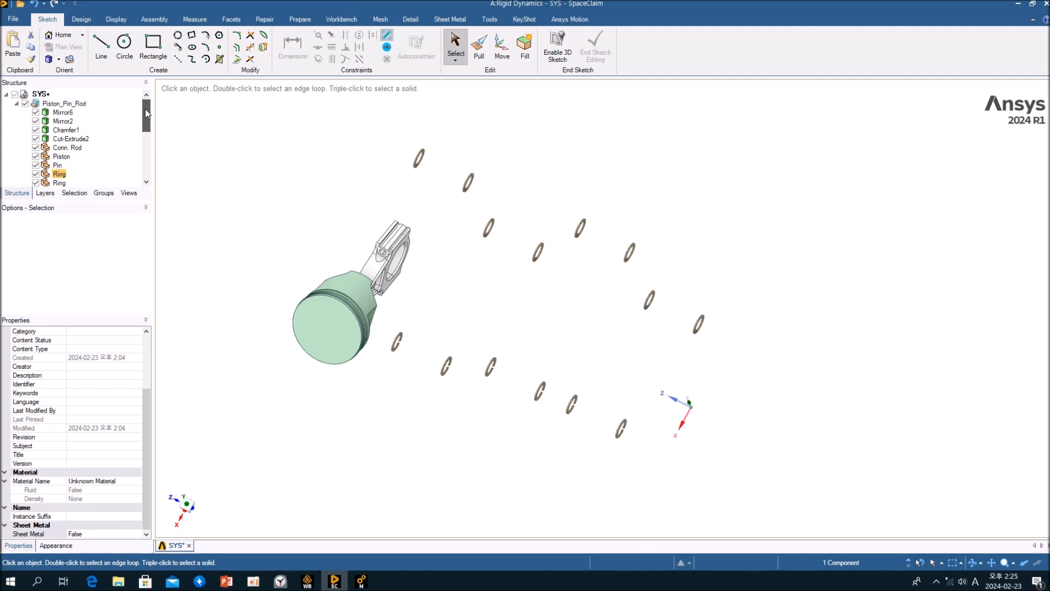
# Undo the body moves back into their original sub-components.
pyautogui.click(33, 7)
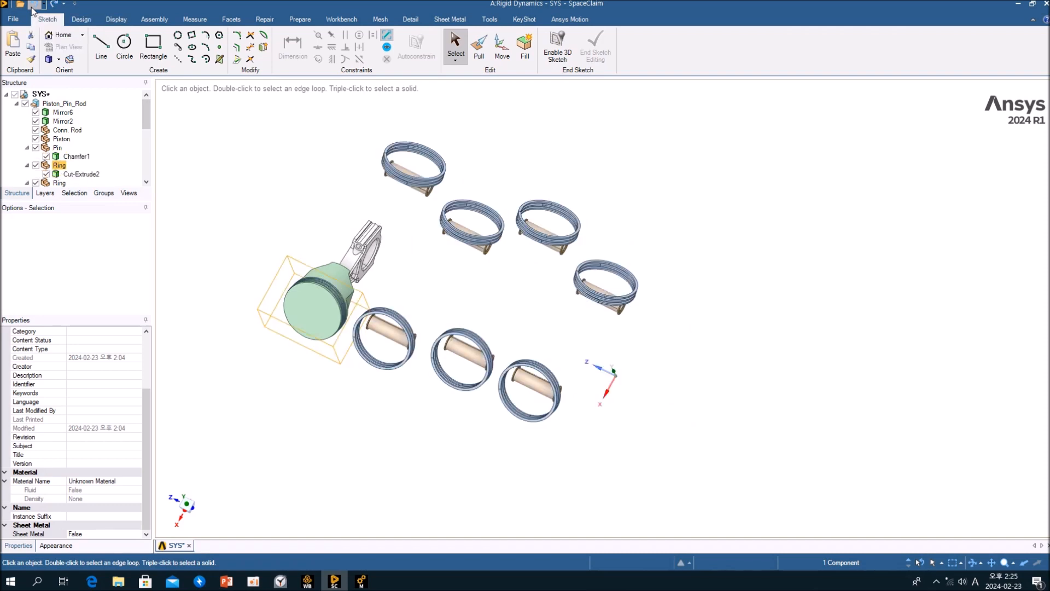
pyautogui.click(33, 6)
pyautogui.click(33, 6)
pyautogui.click(33, 6)
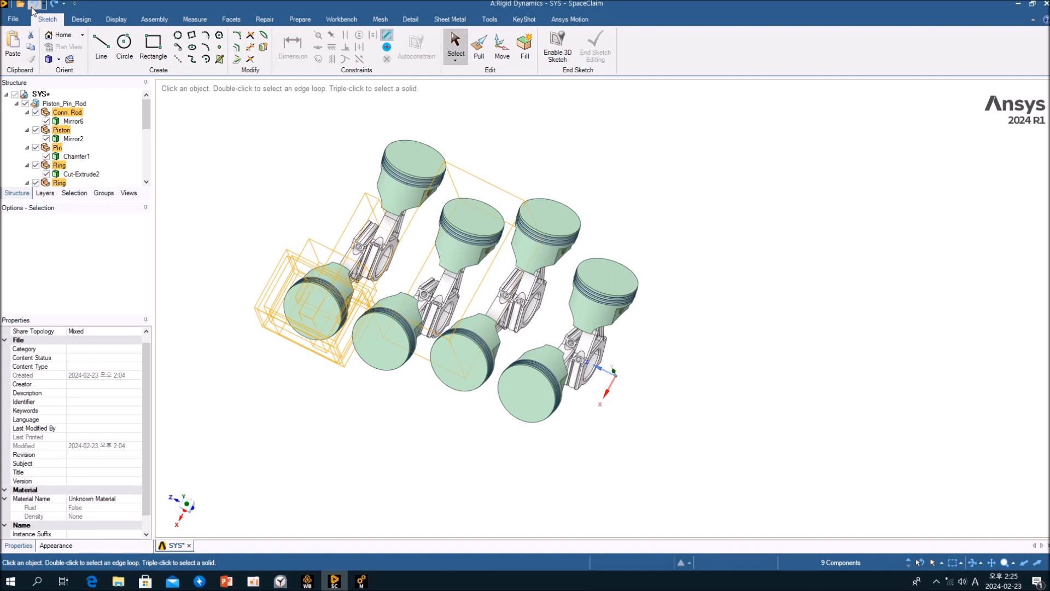
pyautogui.click(32, 7)
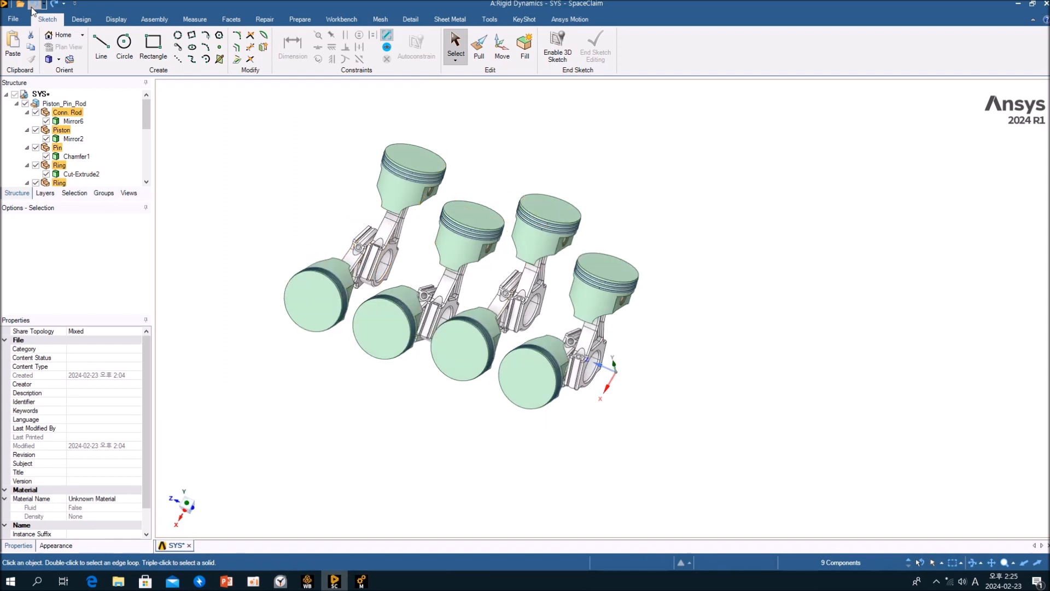
# Collapse Piston_Pin_Rod and each of its sub-components in the structure tree and clear the selection.
pyautogui.click(26, 113)
pyautogui.click(27, 121)
pyautogui.click(27, 130)
pyautogui.click(27, 138)
pyautogui.click(27, 147)
pyautogui.click(27, 156)
pyautogui.click(27, 165)
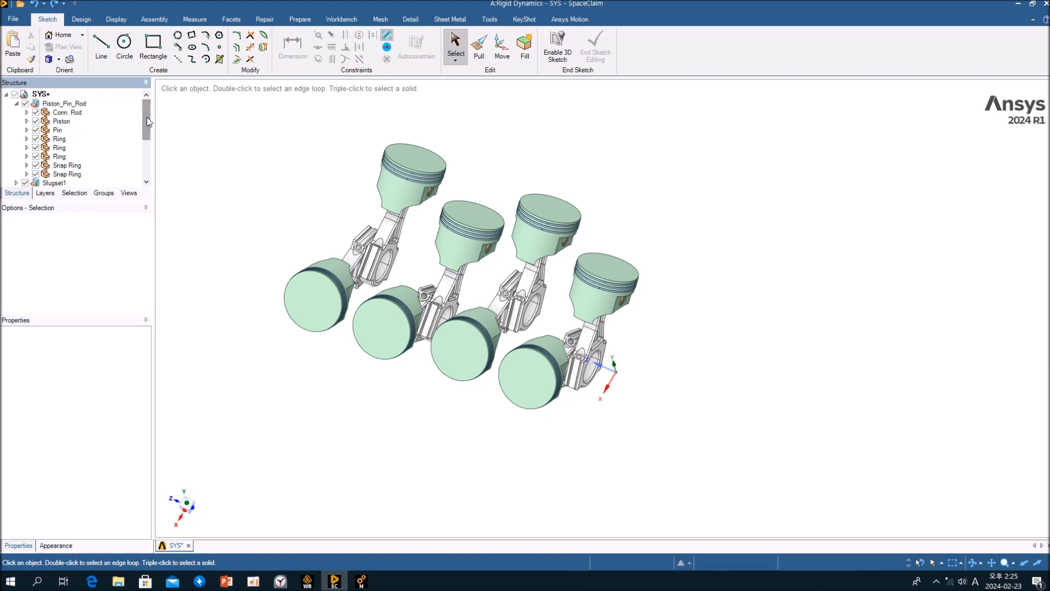
pyautogui.click(16, 104)
pyautogui.click(220, 152)
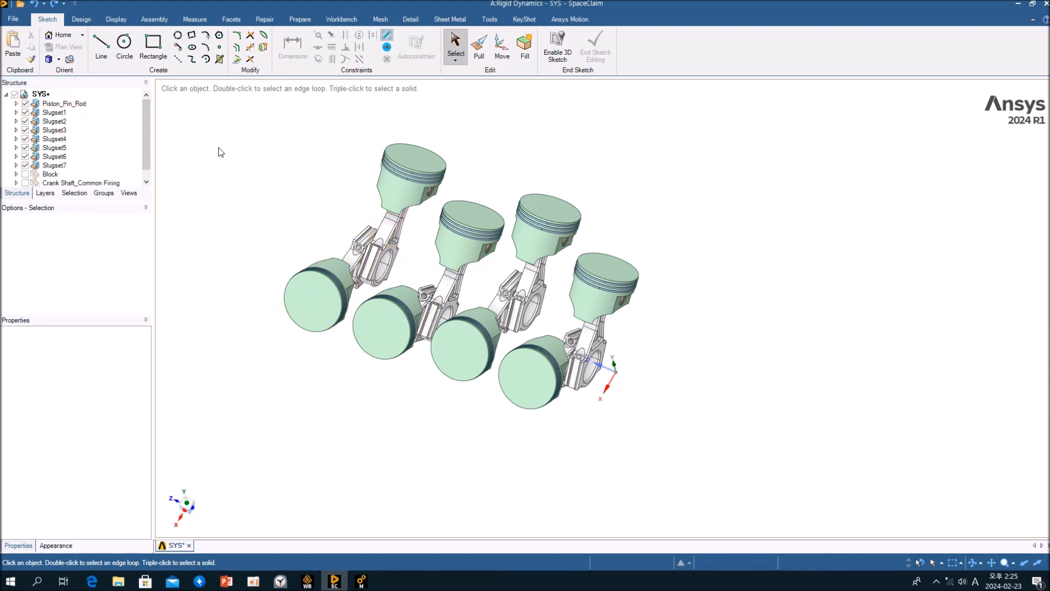
# Rotate the model and select Slugset1 to check its Share Topology setting.
pyautogui.moveTo(678, 248); pyautogui.dragTo(574, 265, button='middle')
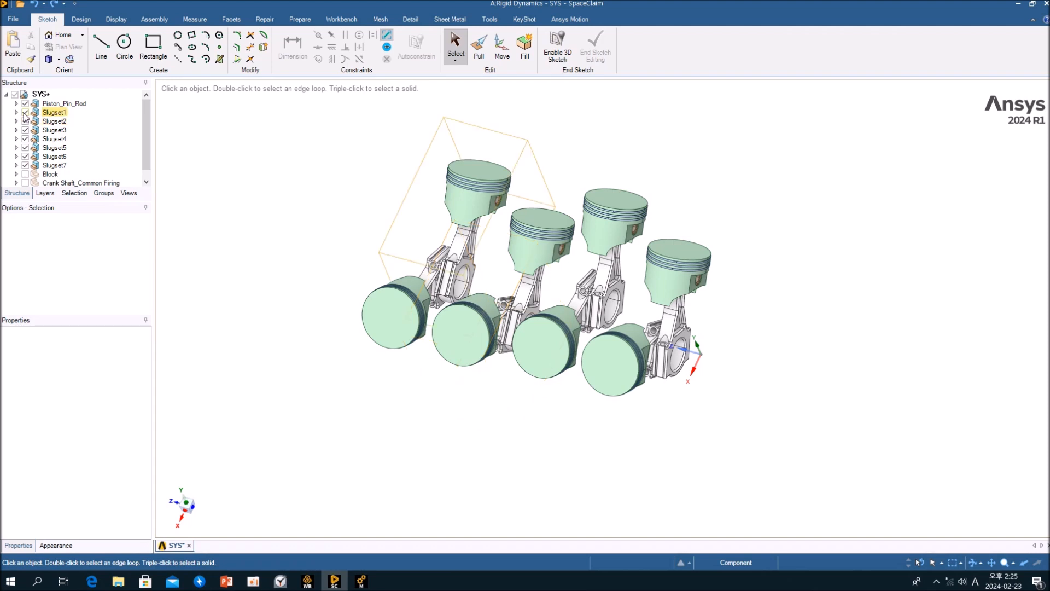
pyautogui.click(47, 115)
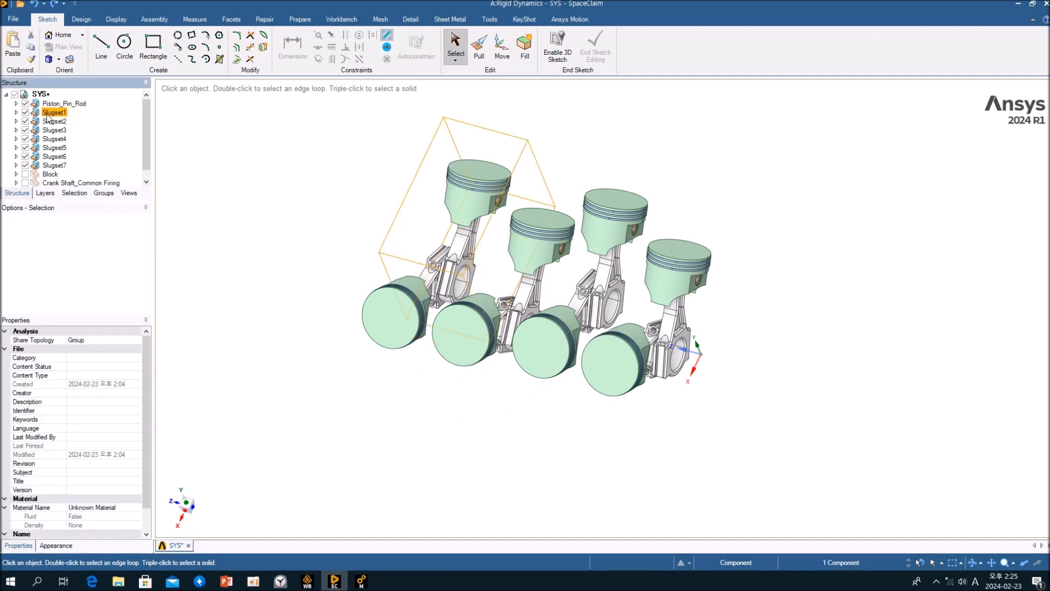
pyautogui.rightClick(56, 104)
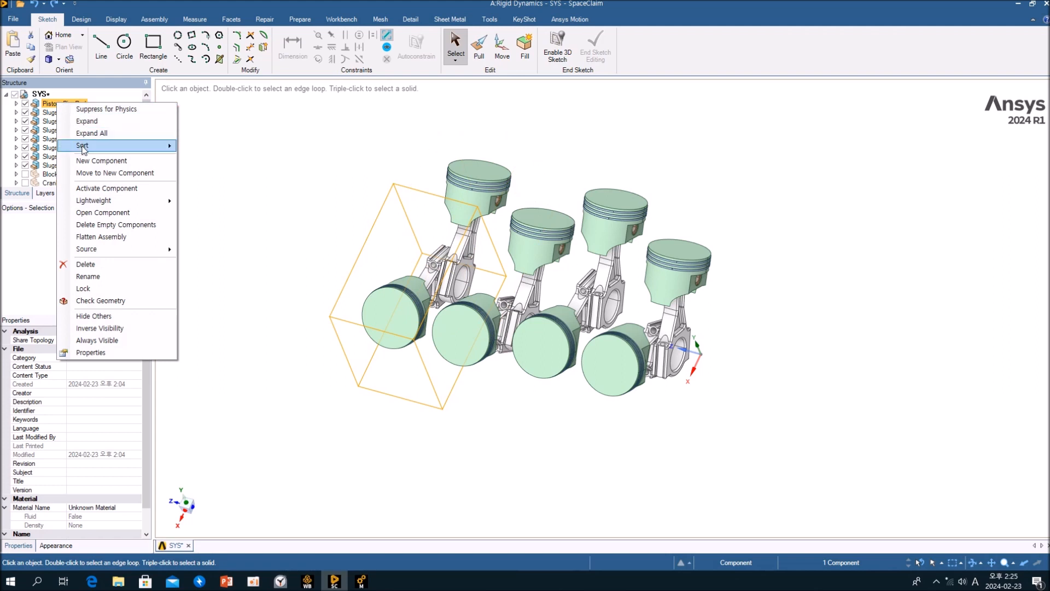
pyautogui.click(324, 174)
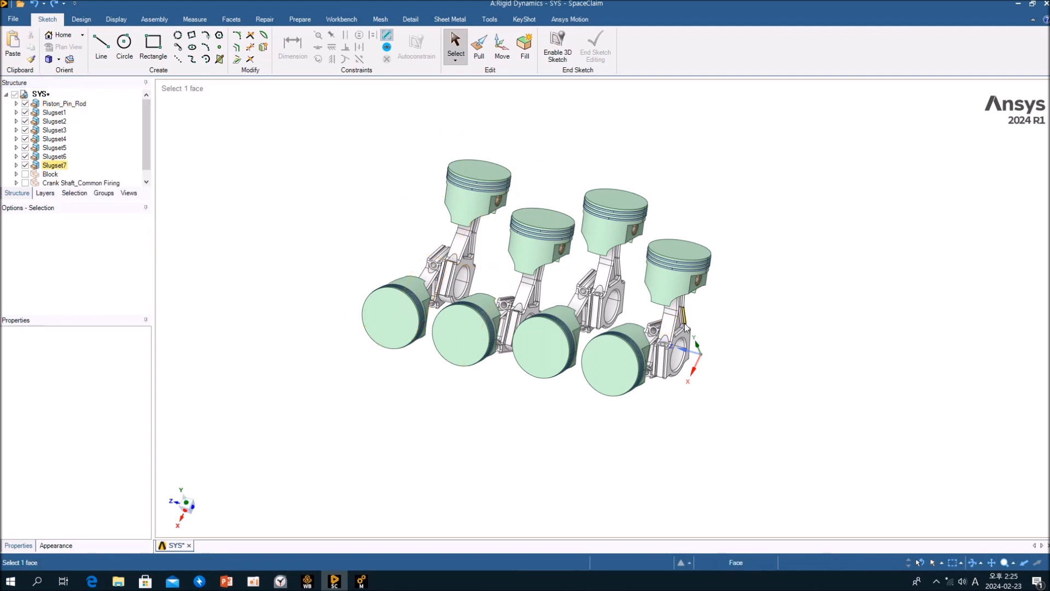
# Show all hidden geometry, then select faces of the engine block and crankshaft and hide them again.
pyautogui.rightClick(296, 188)
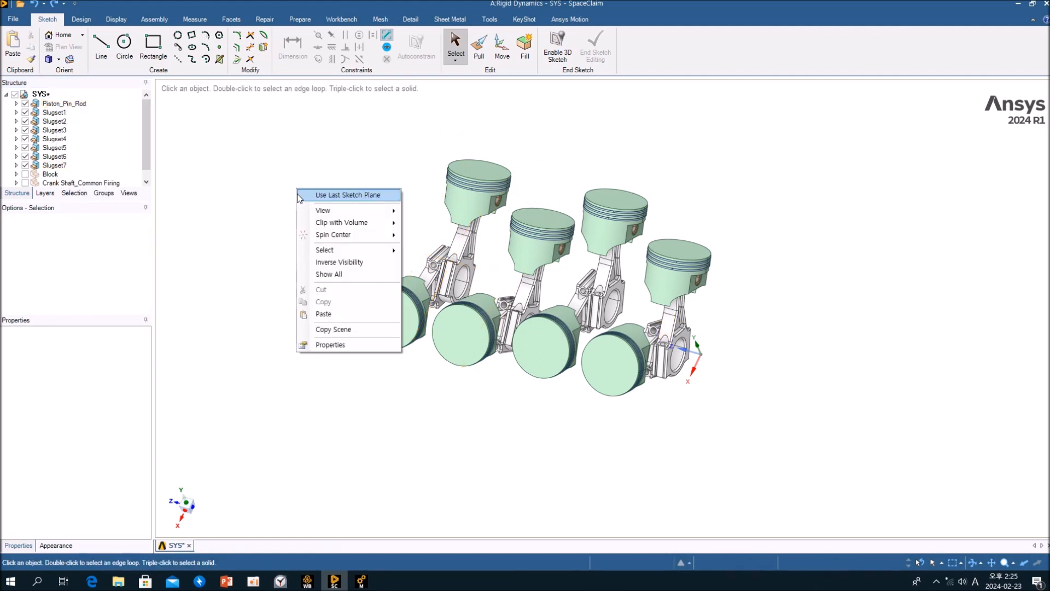
pyautogui.click(355, 278)
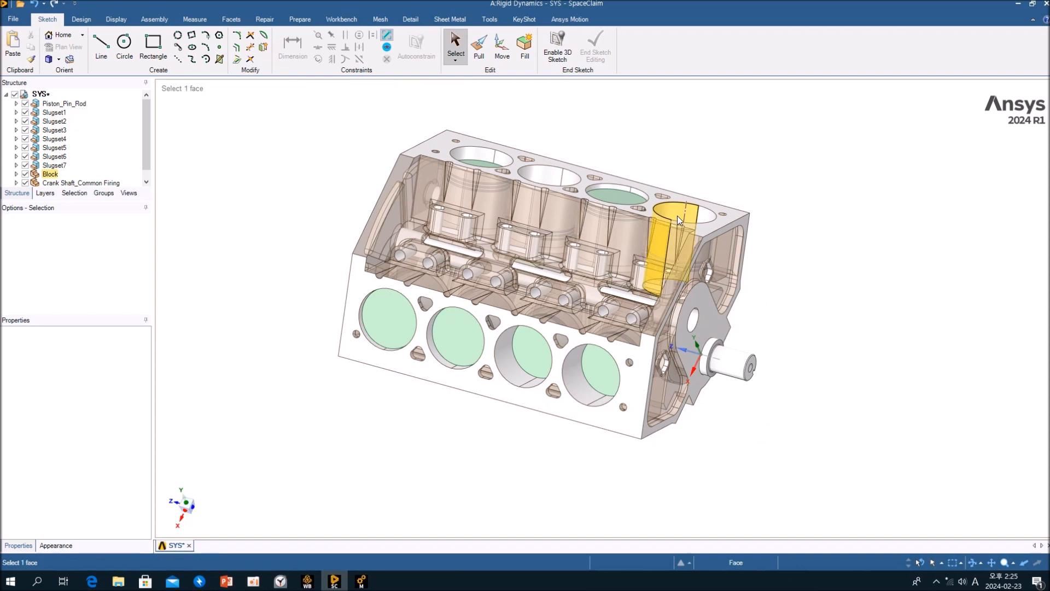
pyautogui.click(730, 364)
pyautogui.keyDown('ctrl'); pyautogui.click(716, 324); pyautogui.keyUp('ctrl')
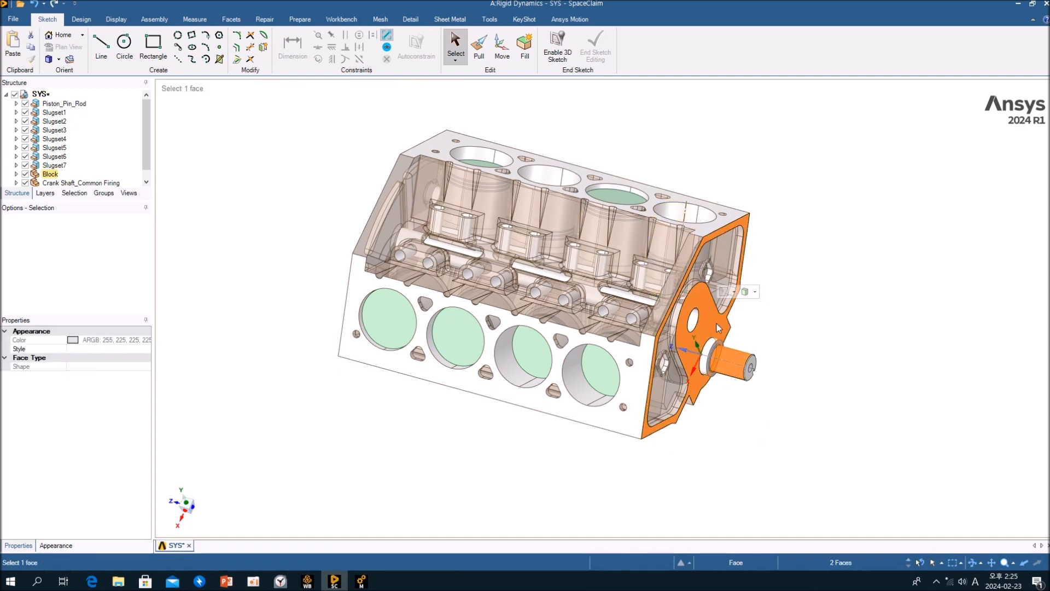
pyautogui.rightClick(717, 324)
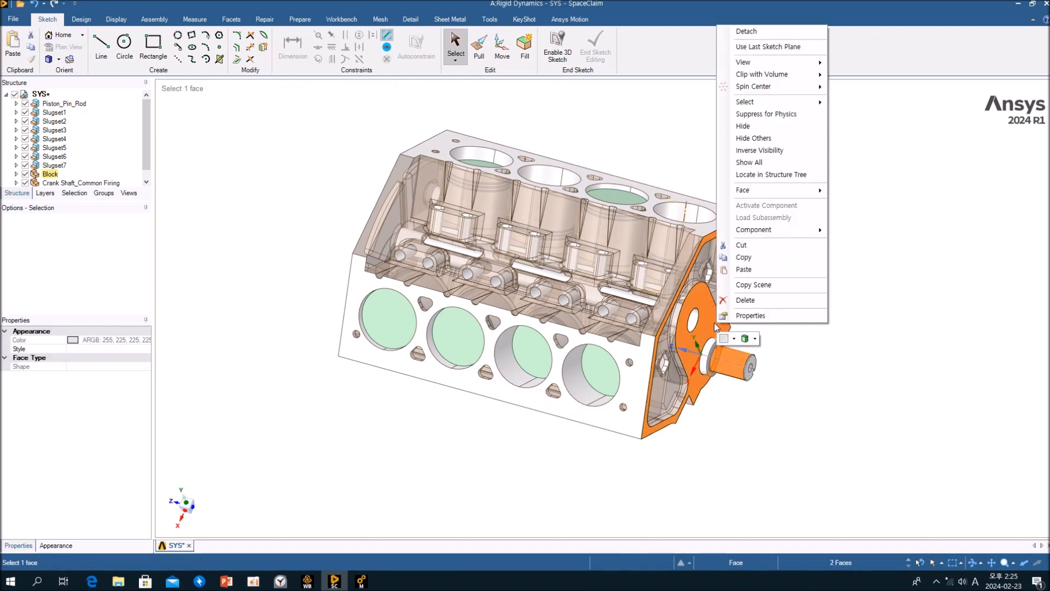
pyautogui.click(755, 127)
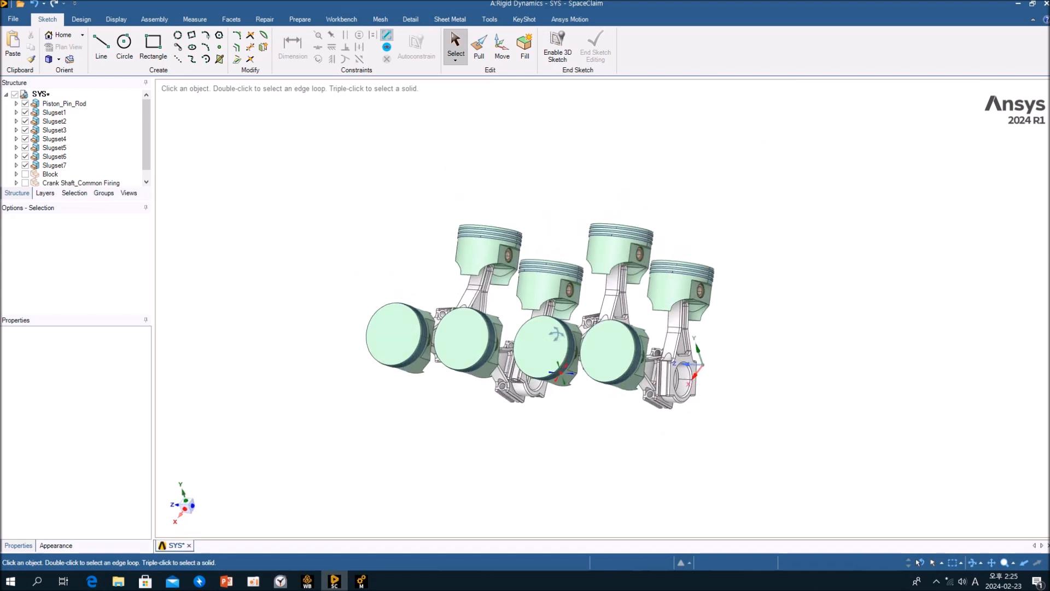
# Isolate the Slugset7 piston set by hiding all other components.
pyautogui.moveTo(558, 410)
pyautogui.mouseDown(button='middle')
pyautogui.moveTo(602, 417)
pyautogui.moveTo(573, 410)
pyautogui.mouseUp(button='middle')
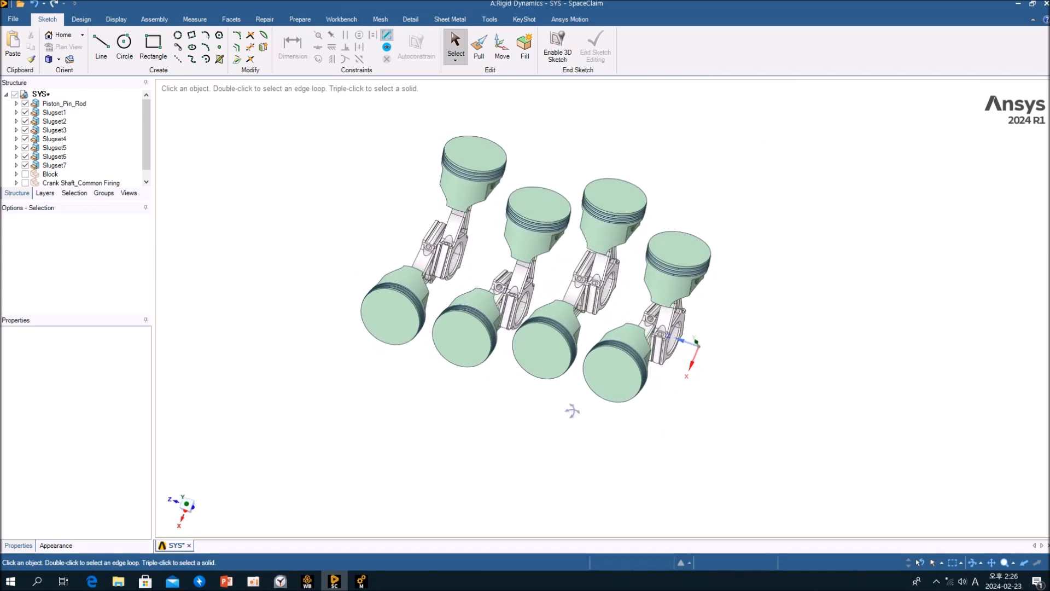
pyautogui.click(54, 138)
pyautogui.click(60, 166)
pyautogui.moveTo(561, 319)
pyautogui.mouseDown(button='middle')
pyautogui.moveTo(594, 321)
pyautogui.moveTo(544, 316)
pyautogui.mouseUp(button='middle')
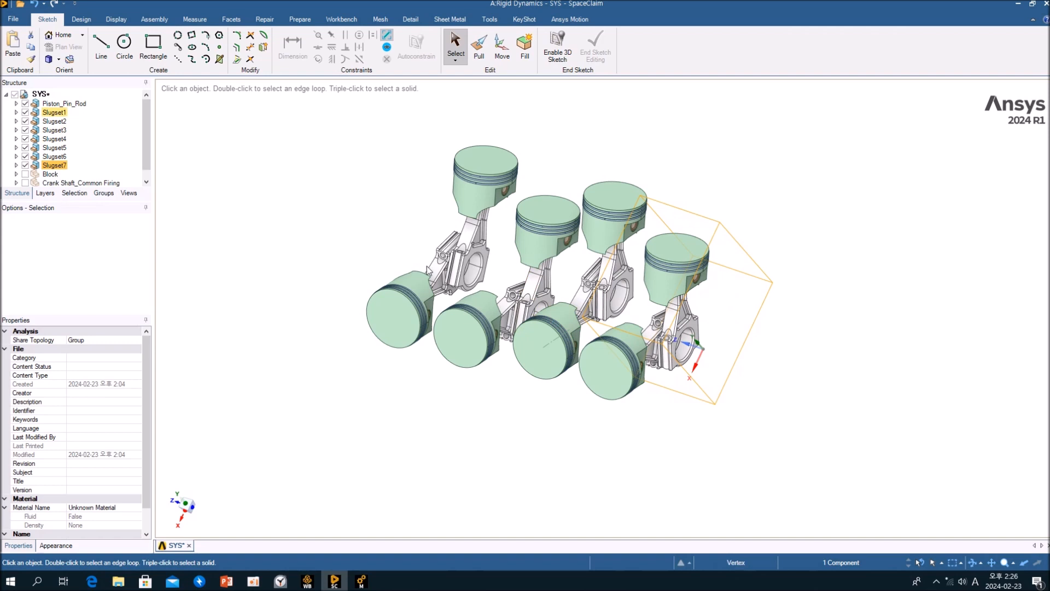
pyautogui.rightClick(52, 169)
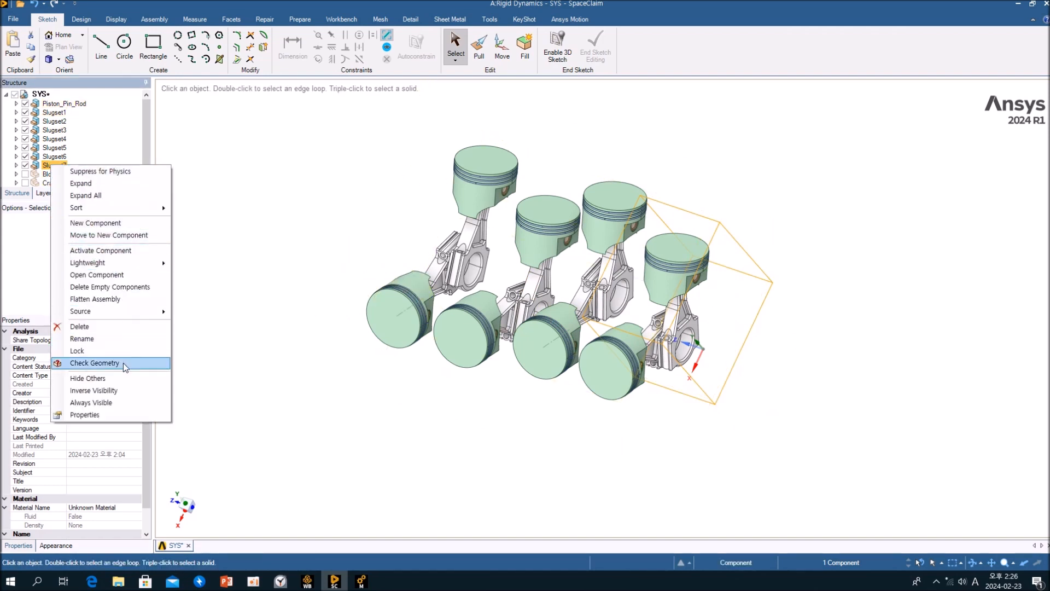
pyautogui.click(127, 383)
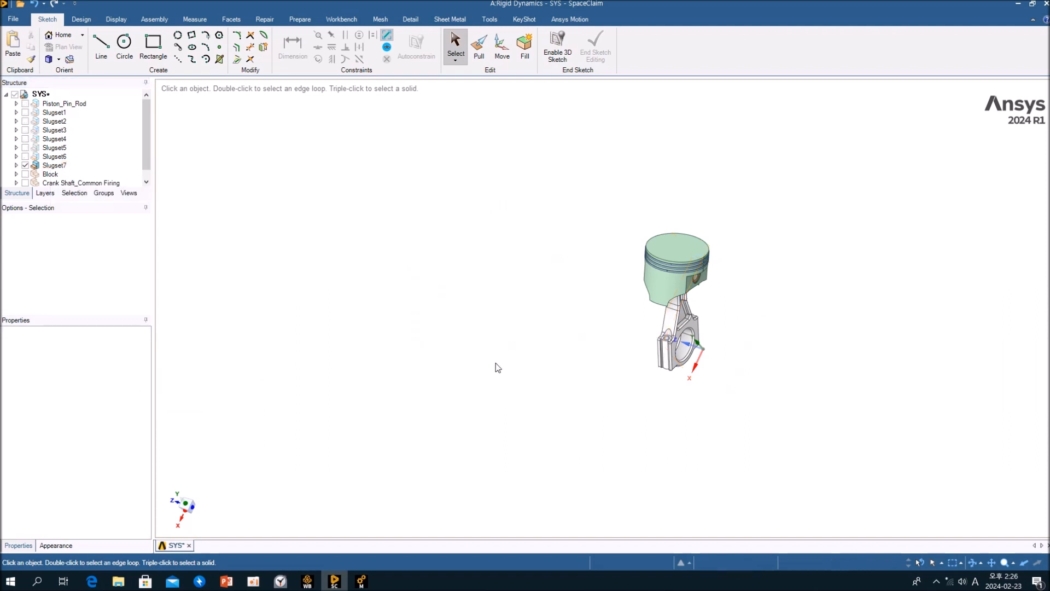
# Select all bodies of the Slugset7 piston set and copy-paste them to the top level of the structure.
pyautogui.moveTo(534, 186); pyautogui.dragTo(785, 454)
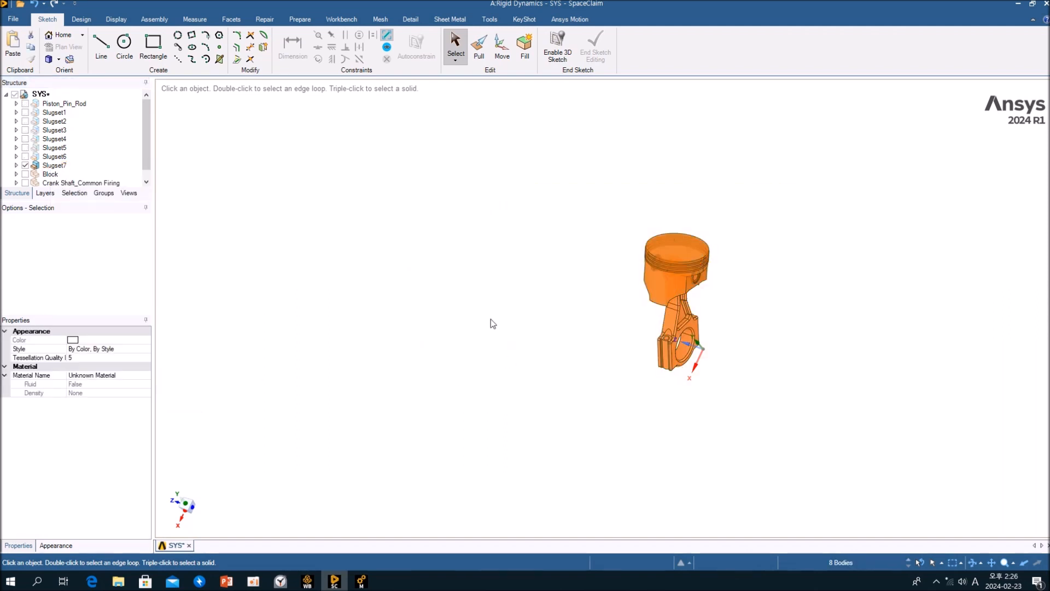
pyautogui.press('ctrl')
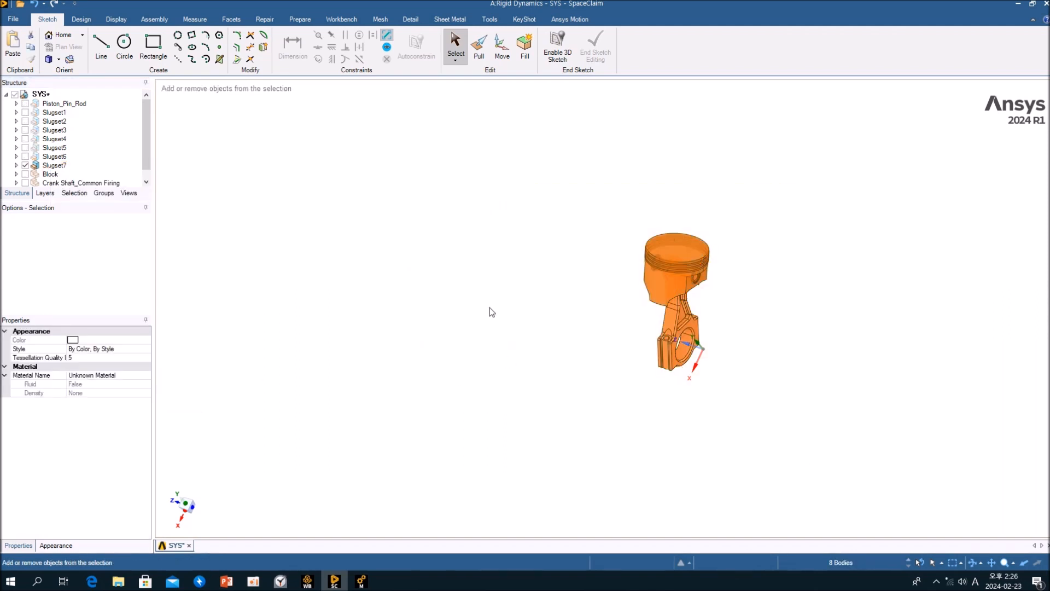
pyautogui.hotkey('ctrl', 'c')
pyautogui.hotkey('ctrl', 'v')
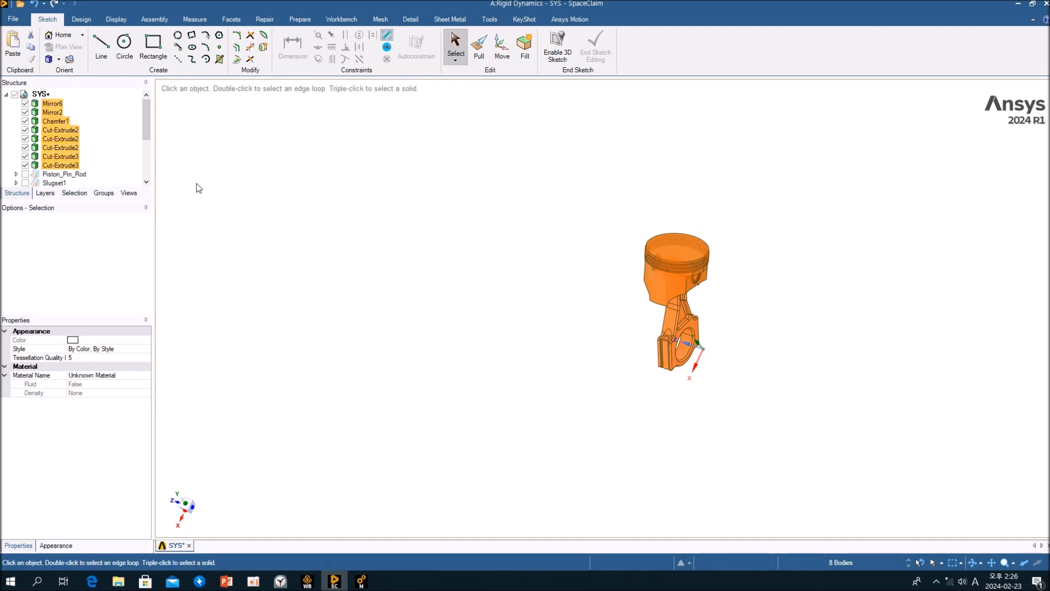
# Move the pasted bodies into a new component named piston1.
pyautogui.rightClick(71, 131)
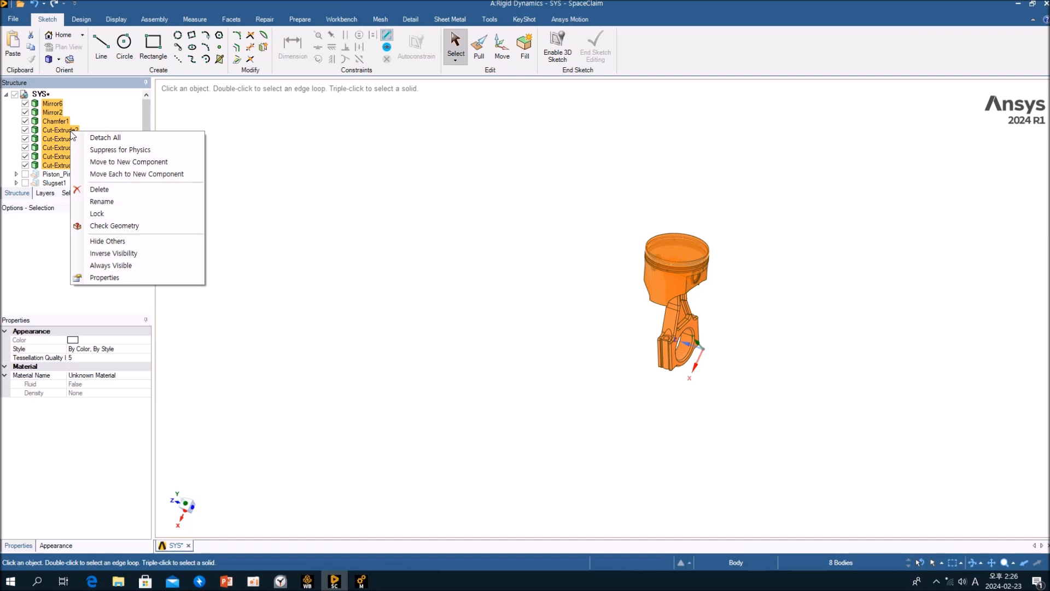
pyautogui.click(173, 166)
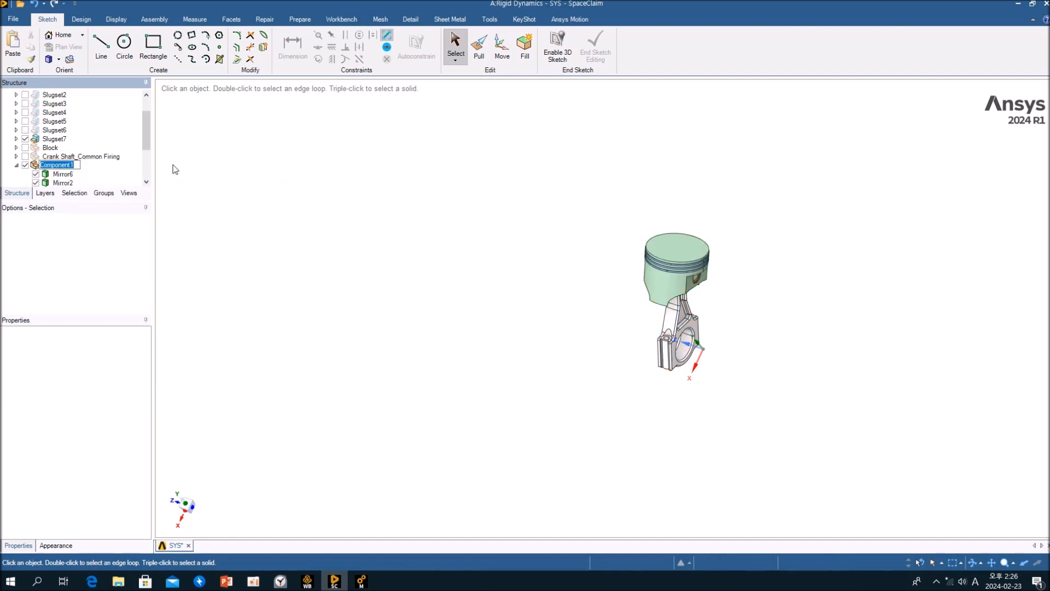
pyautogui.write('piston1')
pyautogui.press('Return')
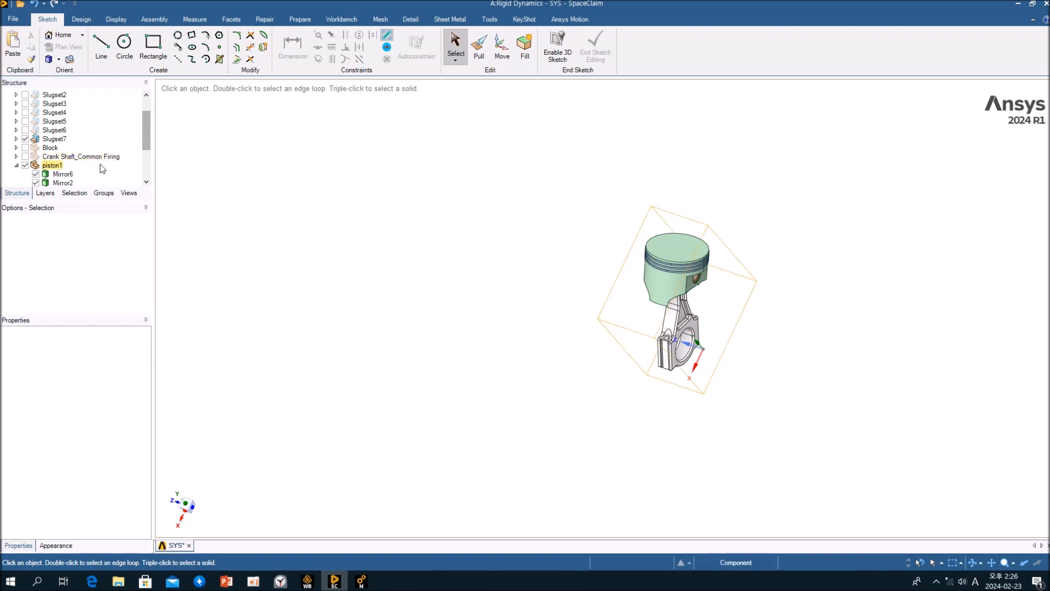
# Delete the original Slugset7 component.
pyautogui.click(54, 139)
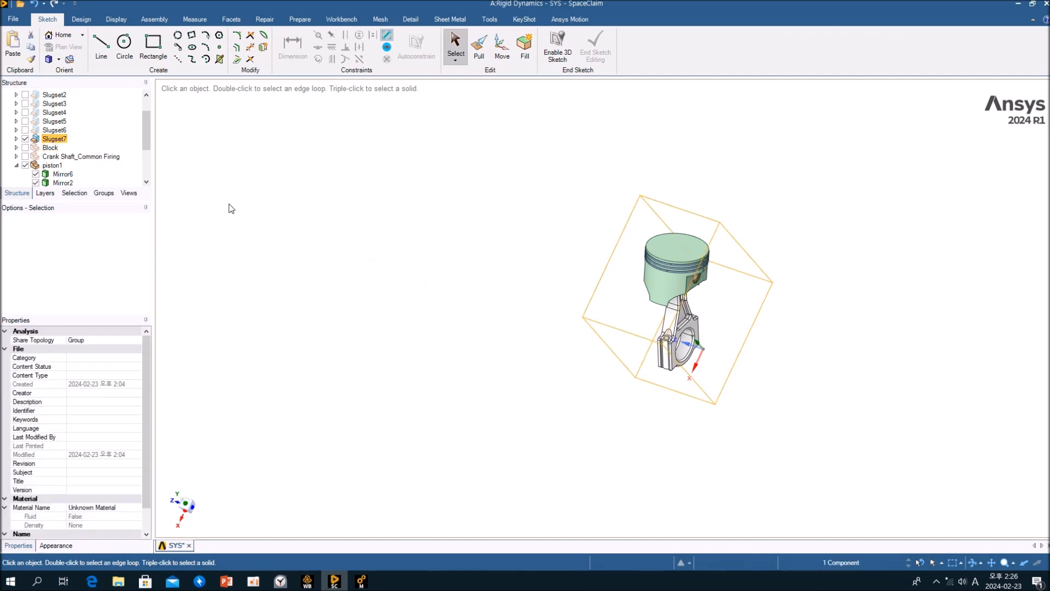
pyautogui.press('Delete')
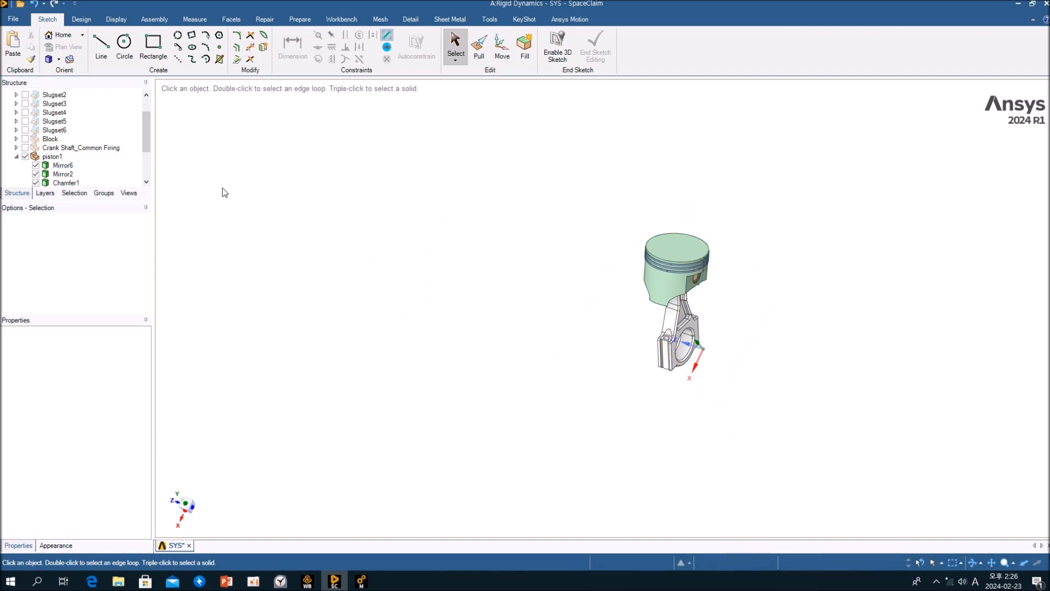
# Hide and collapse piston1 and make Slugset6 visible instead.
pyautogui.click(49, 157)
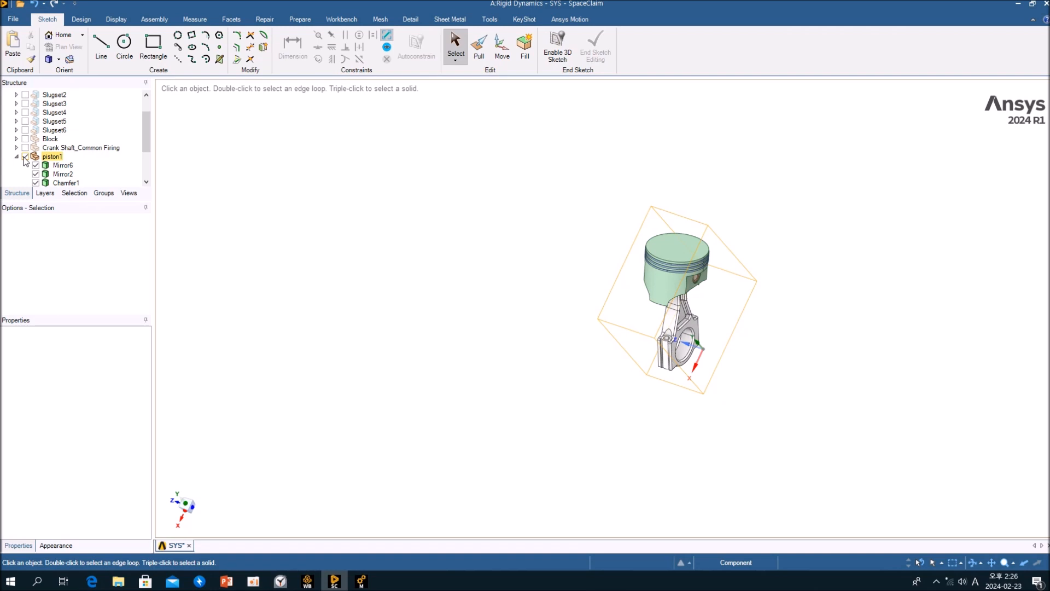
pyautogui.click(54, 130)
pyautogui.click(25, 130)
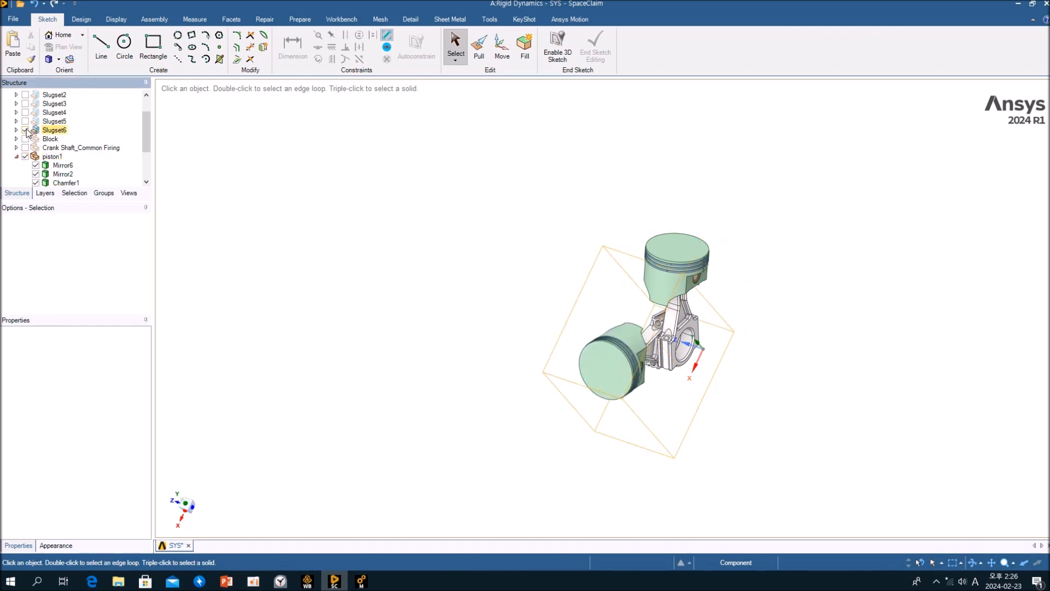
pyautogui.click(28, 156)
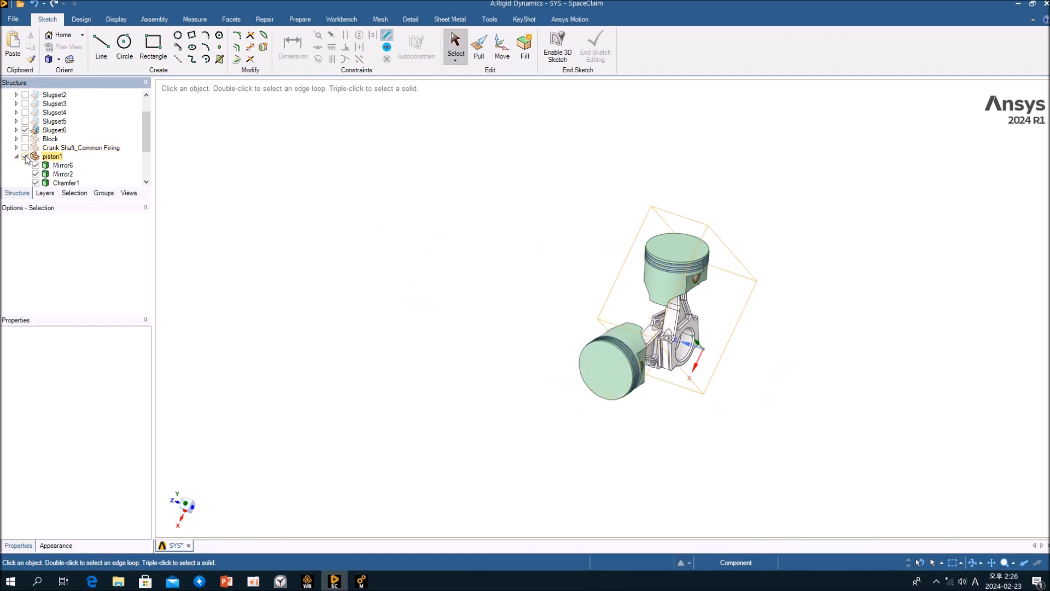
pyautogui.click(25, 157)
pyautogui.click(17, 157)
pyautogui.click(293, 226)
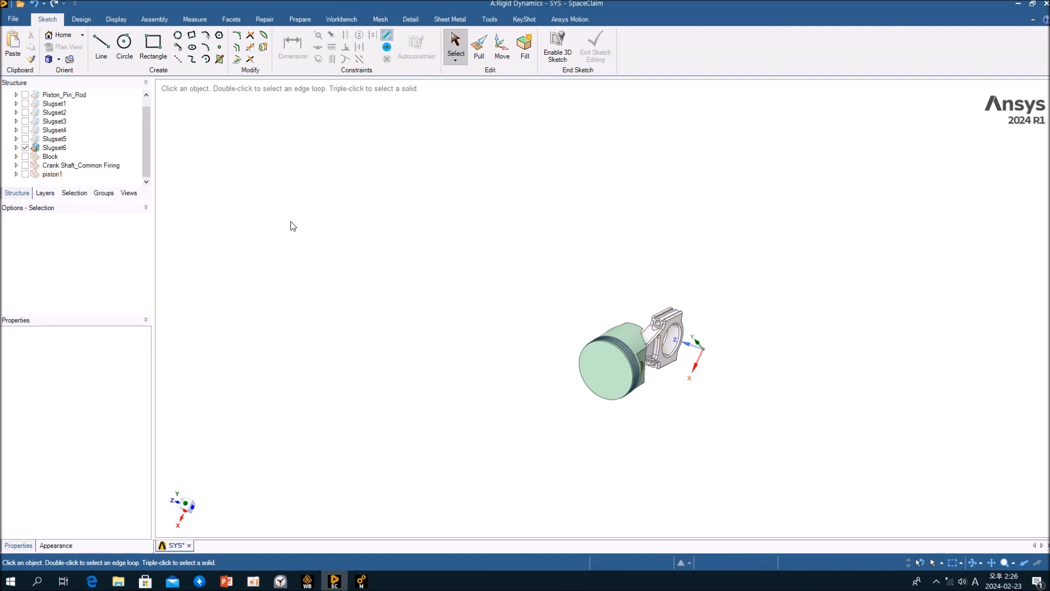
# Copy Slugset6's bodies to the top level and move them into a new component named piston2.
pyautogui.moveTo(539, 269); pyautogui.dragTo(843, 487)
pyautogui.press('ctrl')
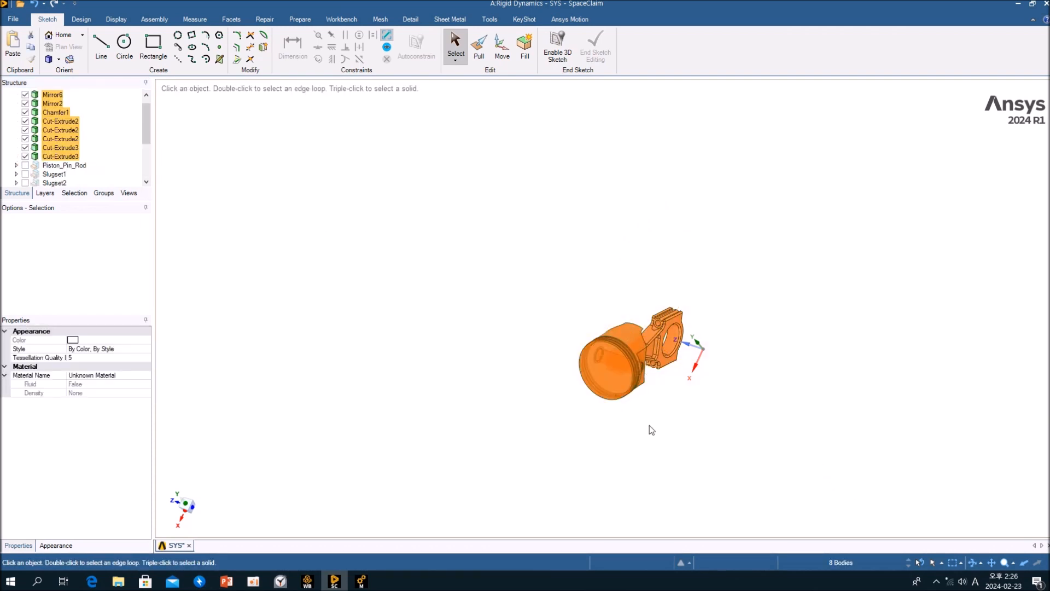
pyautogui.rightClick(61, 120)
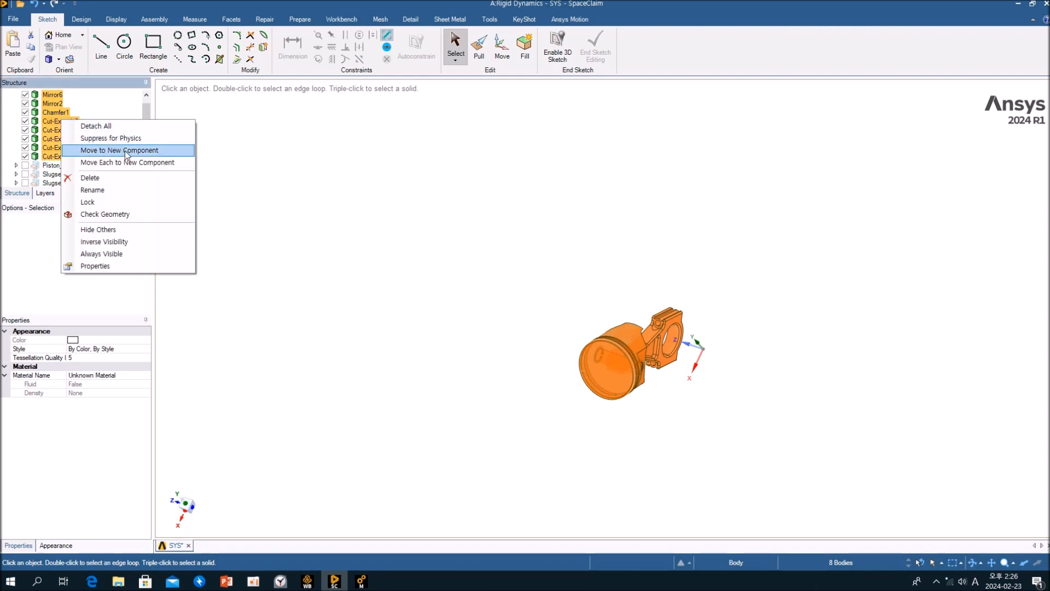
pyautogui.click(160, 155)
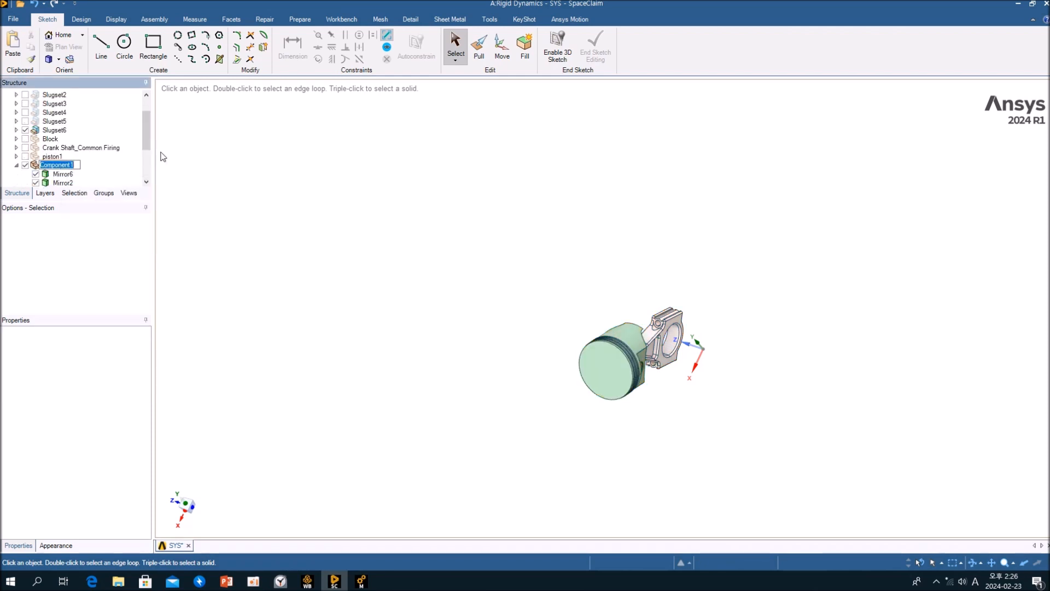
pyautogui.write('piston2')
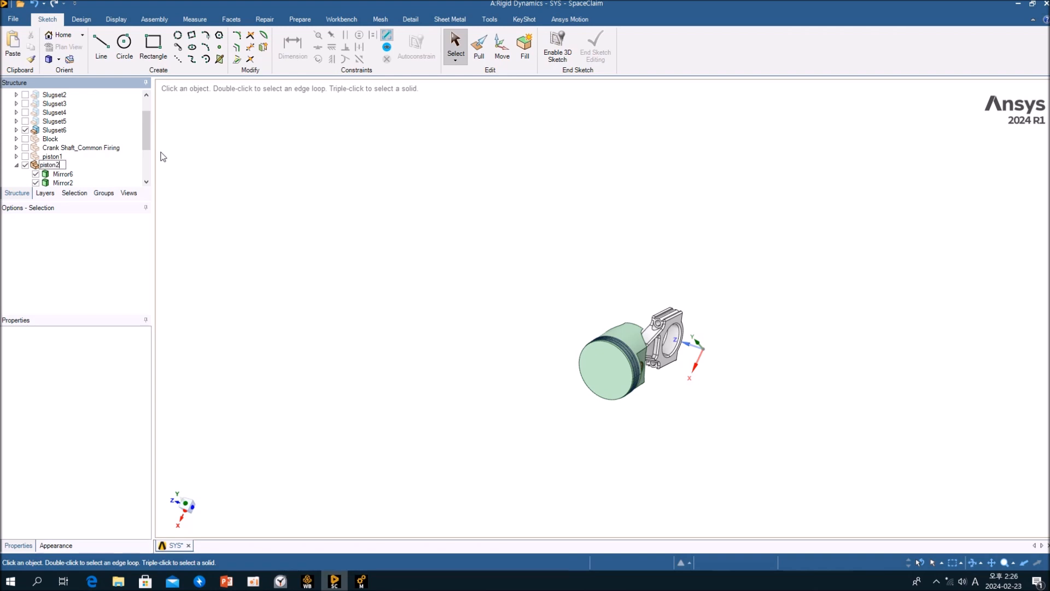
pyautogui.press('Return')
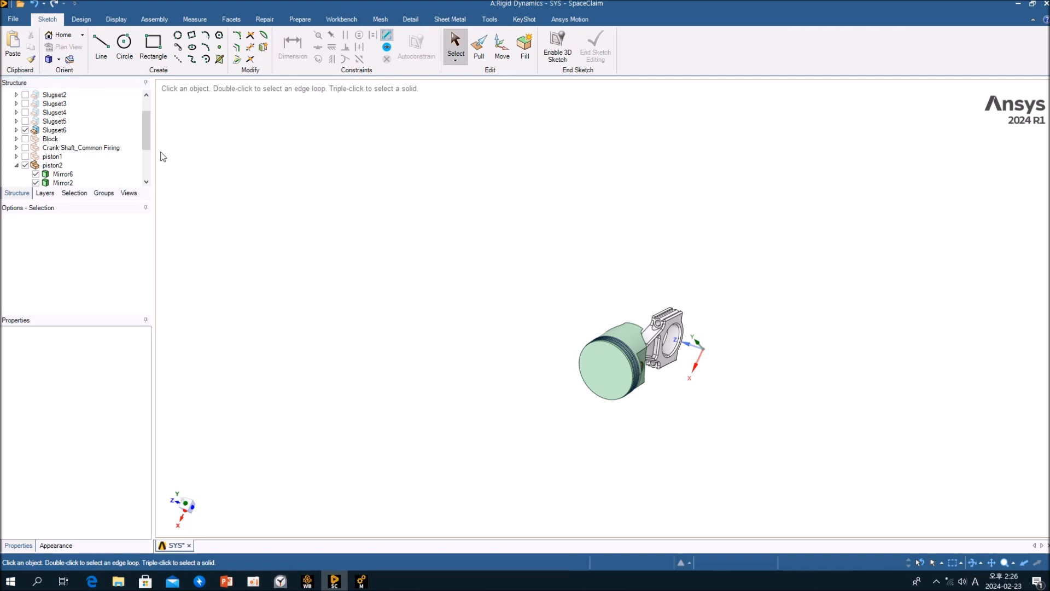
# Hide and collapse piston2, then delete the original Slugset6 component.
pyautogui.click(52, 165)
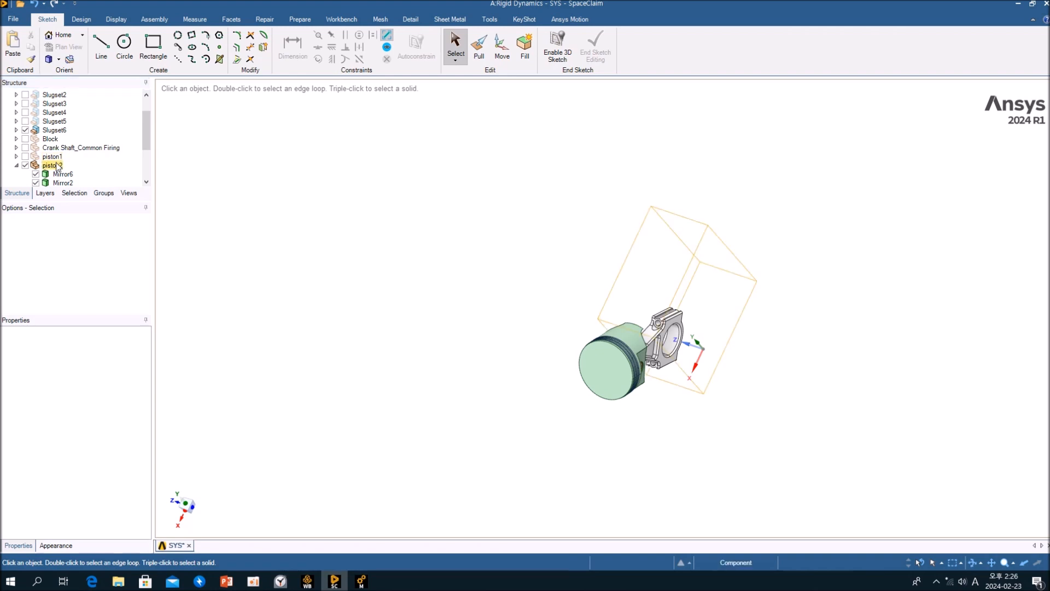
pyautogui.click(25, 165)
pyautogui.click(16, 166)
pyautogui.click(20, 139)
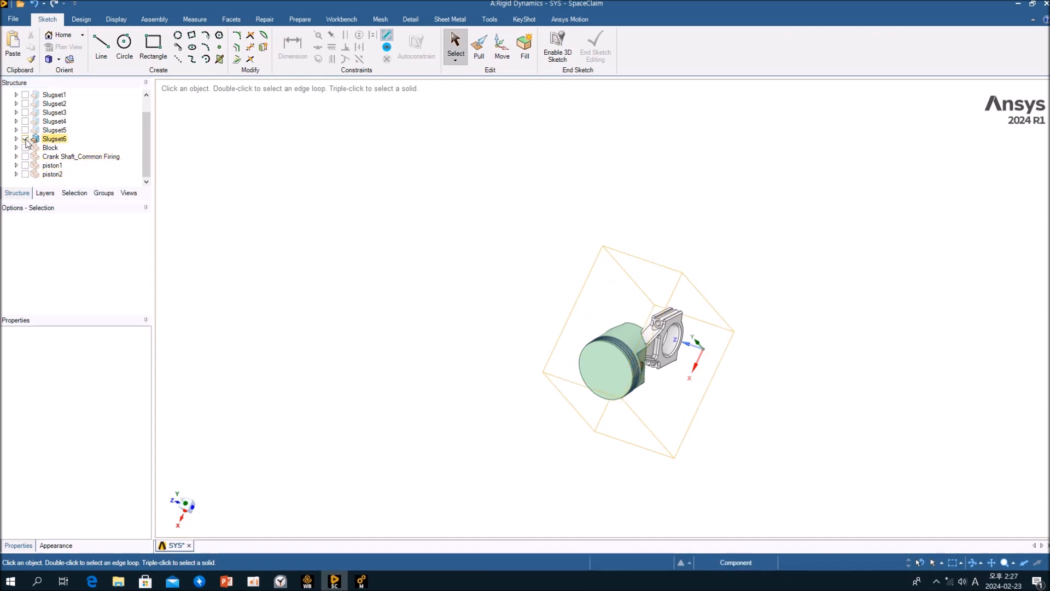
pyautogui.click(49, 141)
pyautogui.press('Delete')
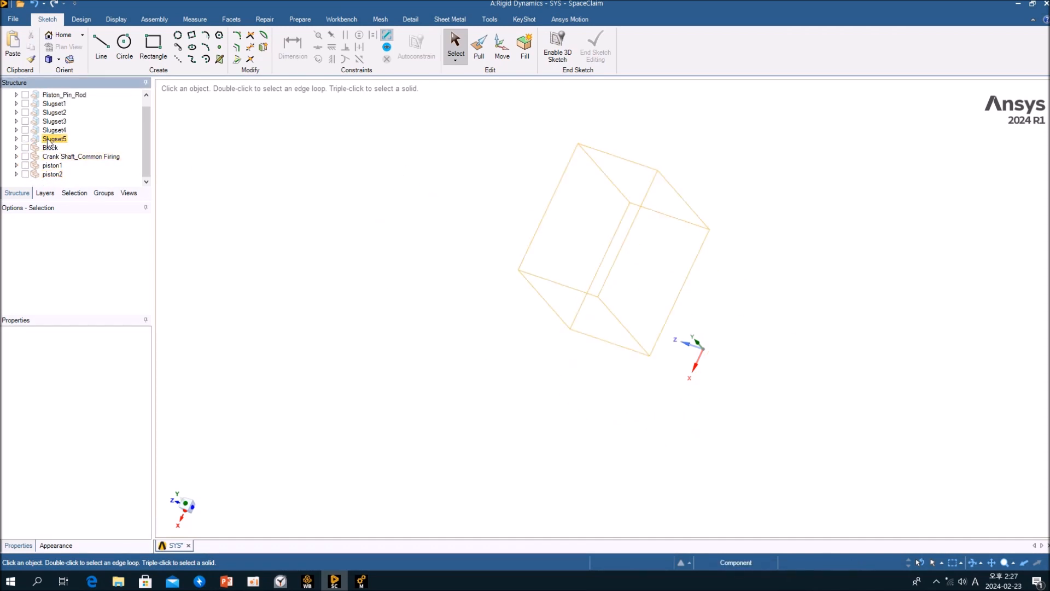
# Show Slugset5, copy its bodies, and move them into a new component named piston3.
pyautogui.click(25, 139)
pyautogui.moveTo(501, 136); pyautogui.dragTo(694, 428)
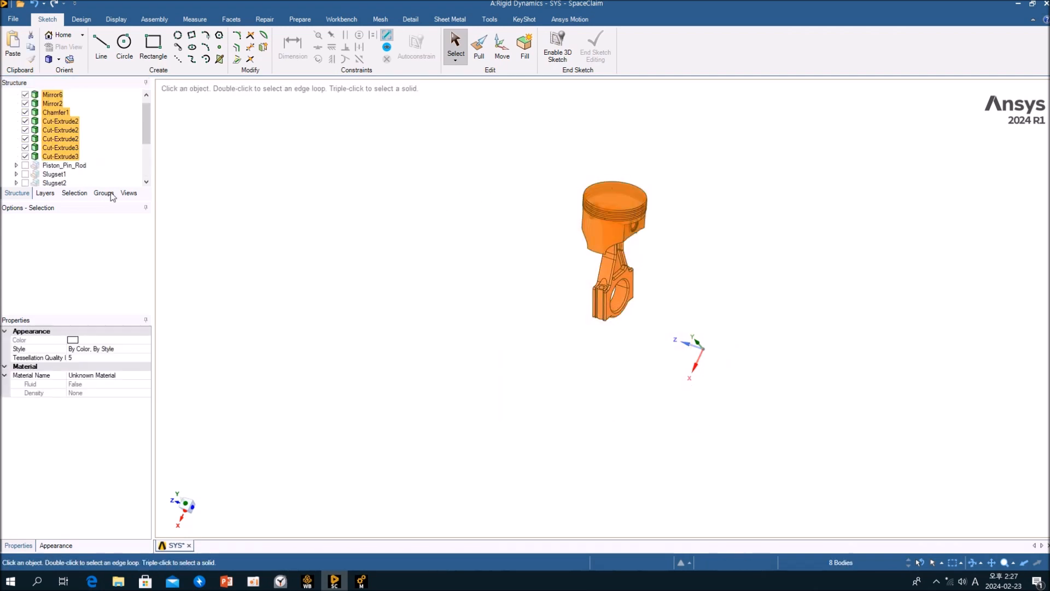
pyautogui.rightClick(55, 123)
pyautogui.click(117, 155)
pyautogui.write('pisro')
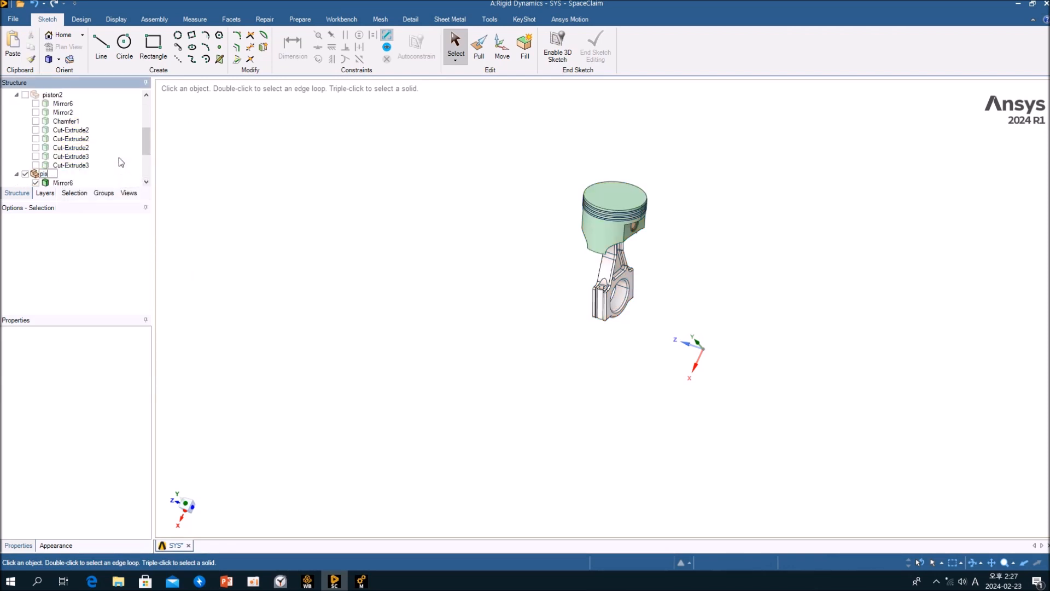
pyautogui.press('BackSpace')
pyautogui.press('BackSpace')
pyautogui.write('to')
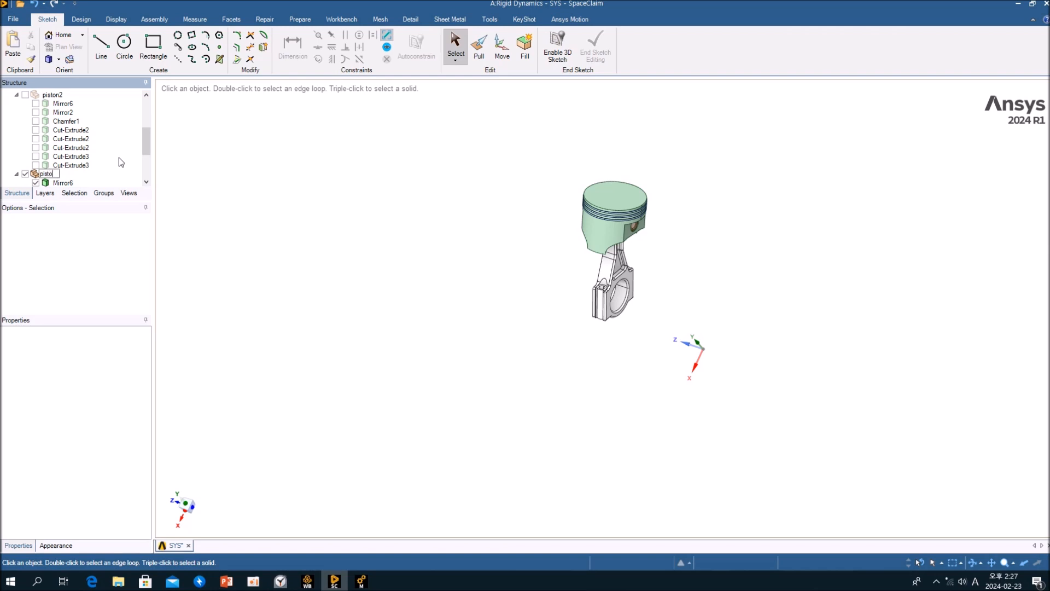
pyautogui.write('n3')
pyautogui.press('Return')
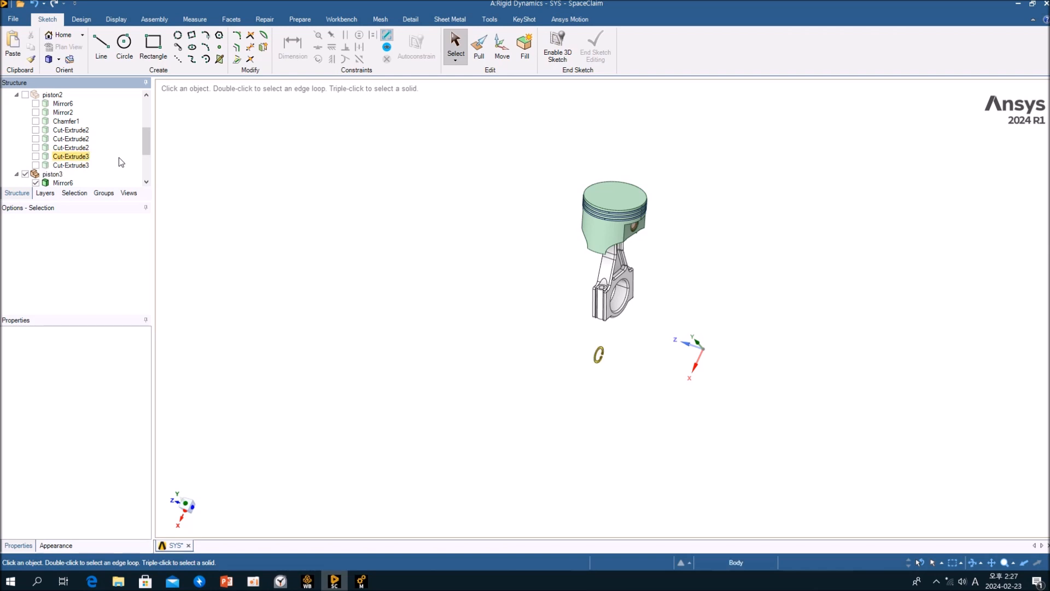
# Hide and collapse piston3, collapse piston2, and delete the original Slugset5 component.
pyautogui.click(36, 172)
pyautogui.click(17, 174)
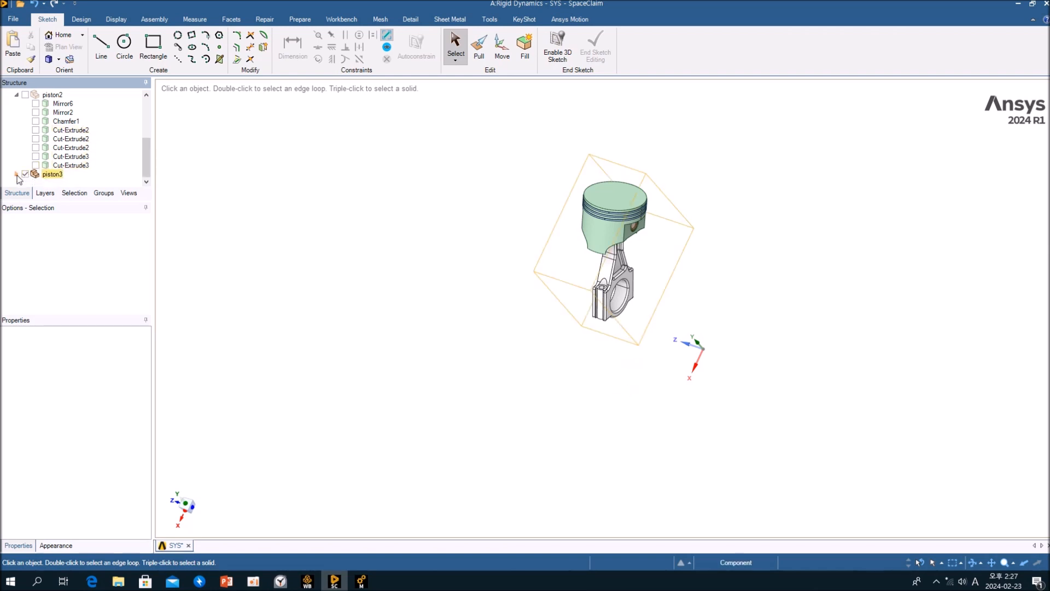
pyautogui.click(17, 96)
pyautogui.click(25, 174)
pyautogui.click(55, 130)
pyautogui.press('Delete')
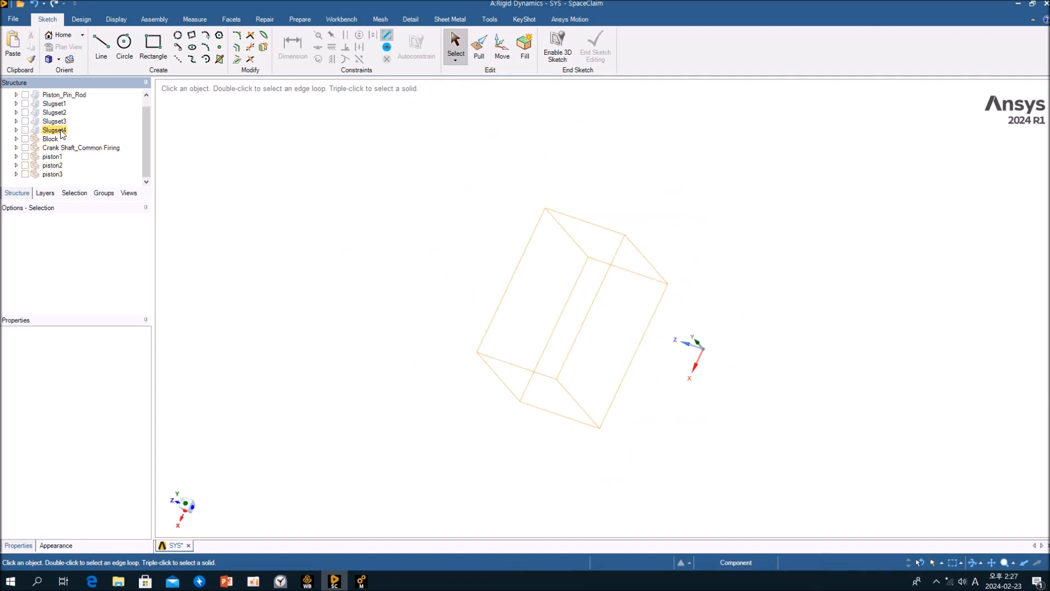
# Show Slugset4, copy its bodies, and move them into a new component named piston4.
pyautogui.click(26, 131)
pyautogui.click(457, 234)
pyautogui.moveTo(430, 194); pyautogui.dragTo(678, 438)
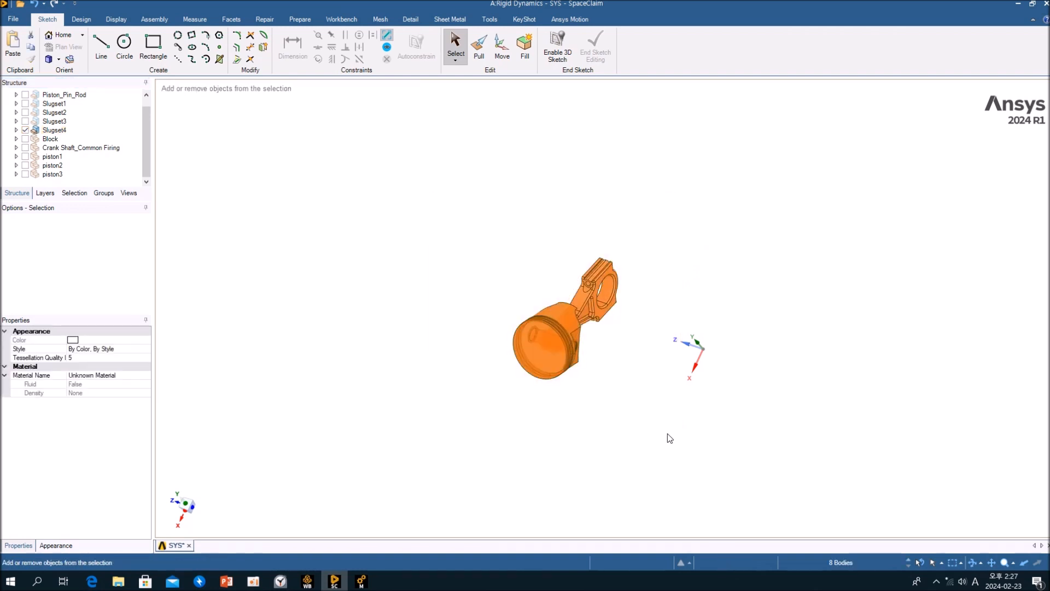
pyautogui.rightClick(76, 127)
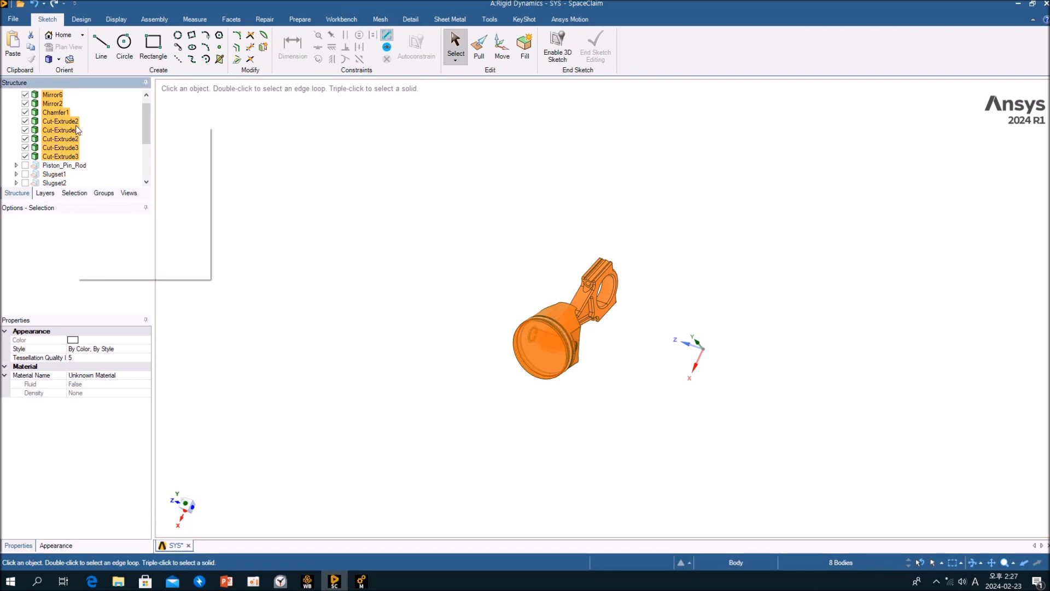
pyautogui.click(121, 158)
pyautogui.write('piston')
pyautogui.press('BackSpace')
pyautogui.press('BackSpace')
pyautogui.press('BackSpace')
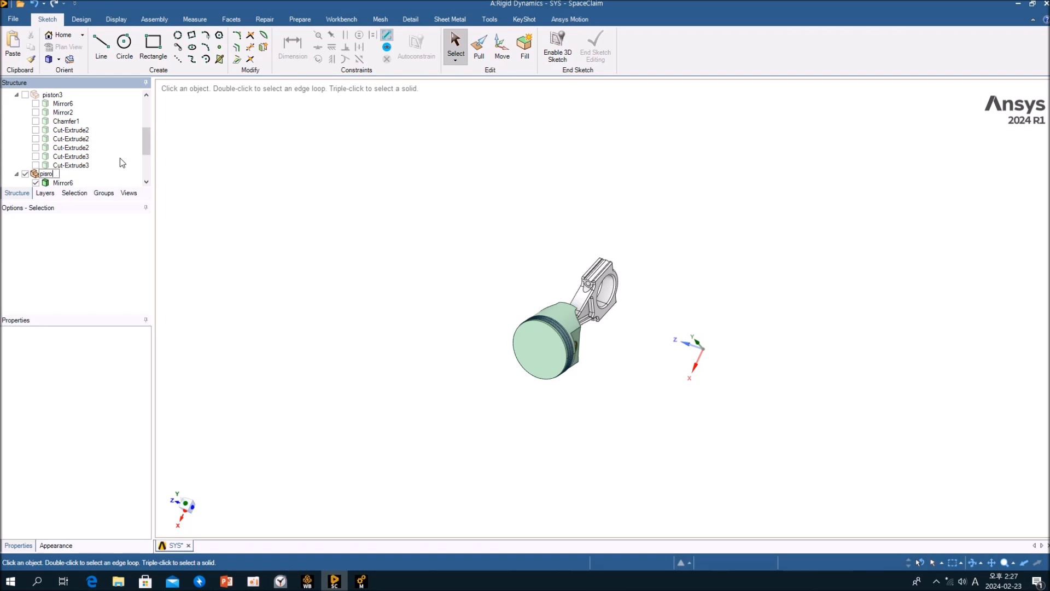
pyautogui.write('ton4')
pyautogui.press('Return')
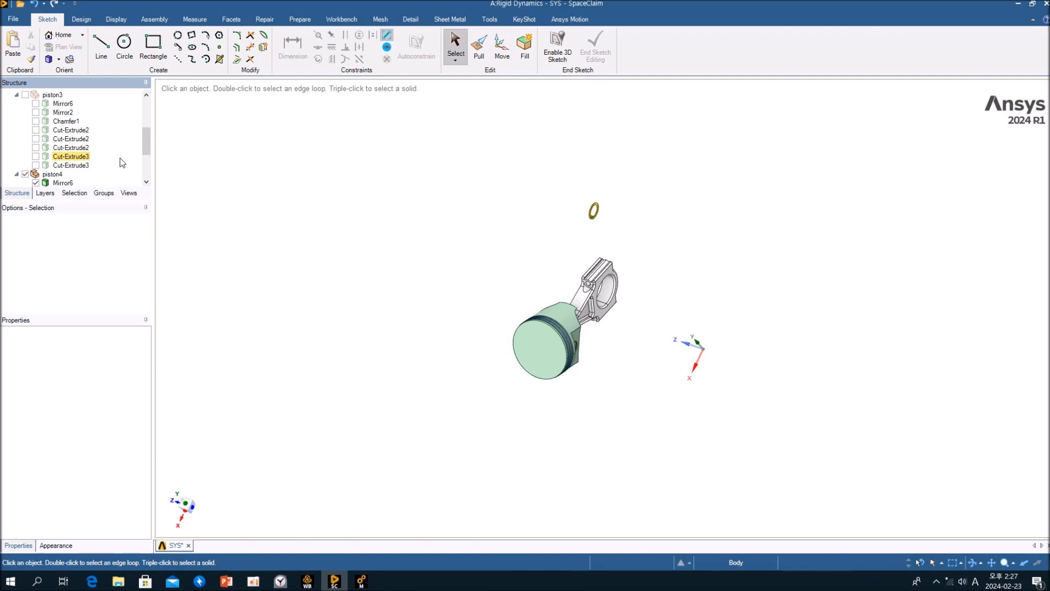
# Collapse piston4 and piston3, delete the original Slugset4 component, and make Slugset3 visible.
pyautogui.click(17, 174)
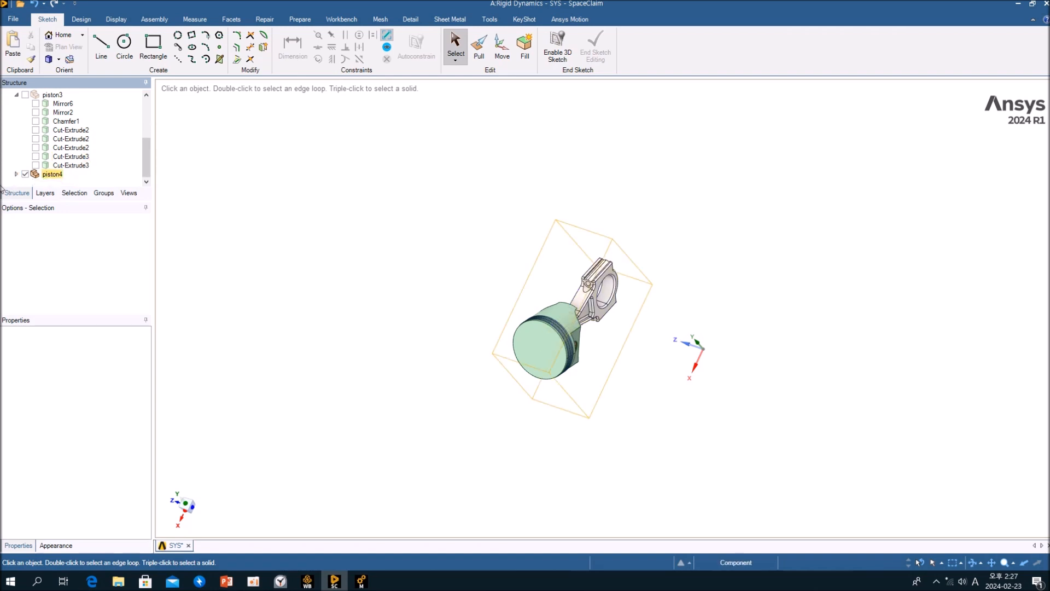
pyautogui.click(16, 95)
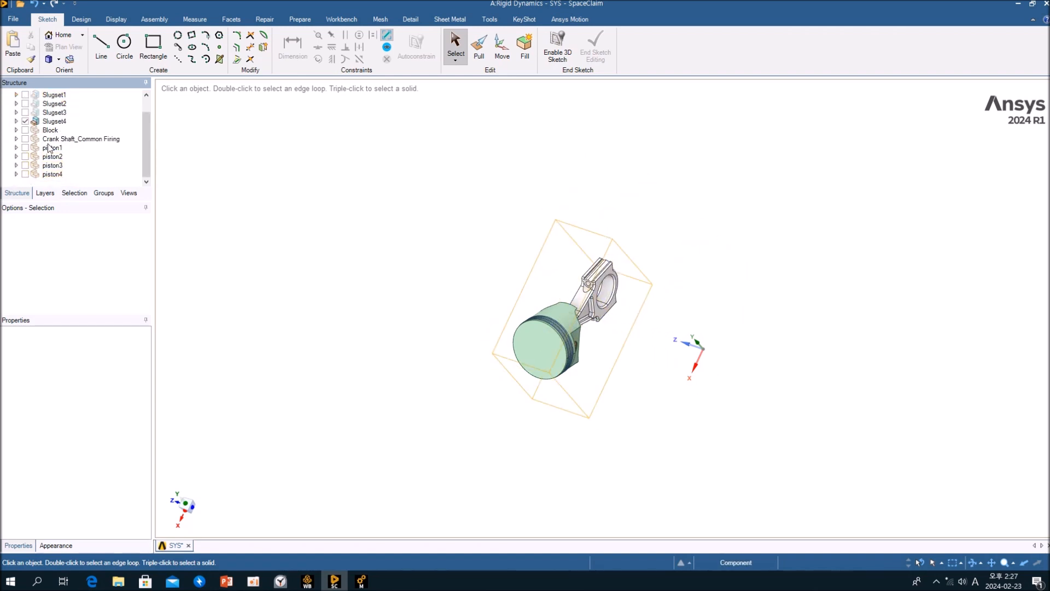
pyautogui.click(55, 121)
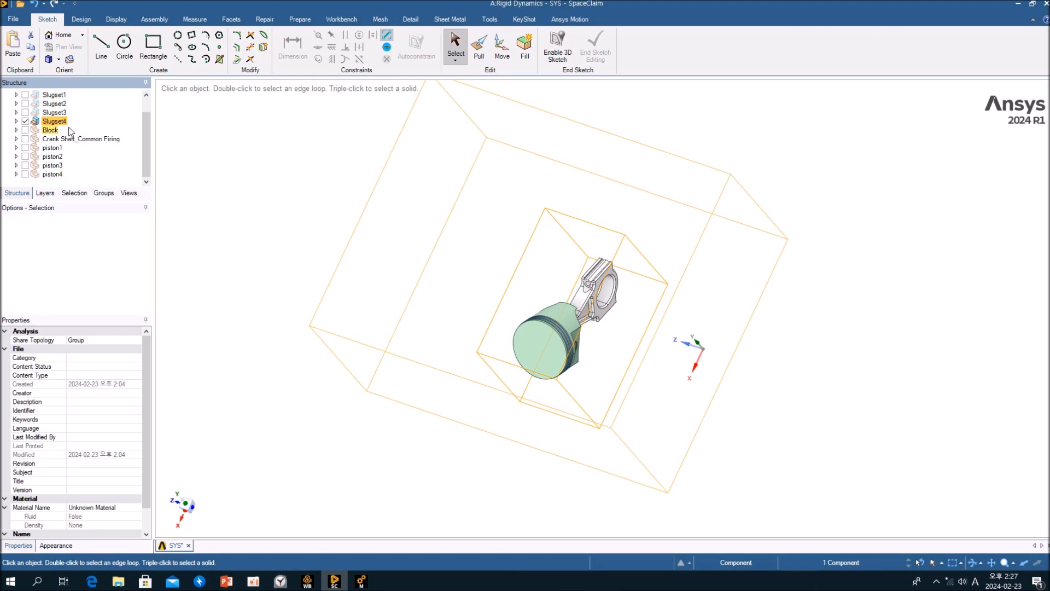
pyautogui.press('Delete')
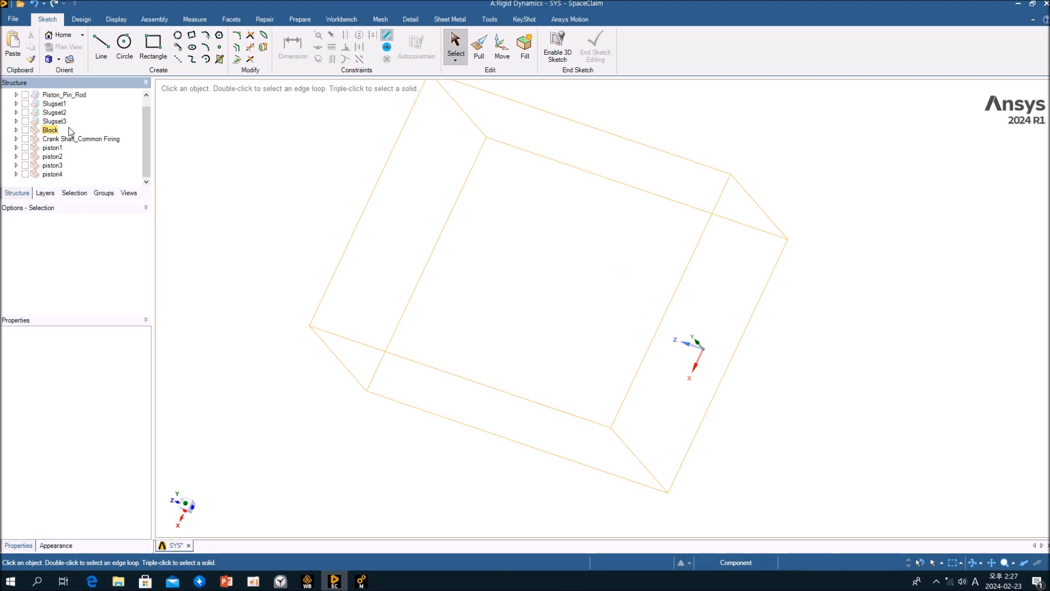
pyautogui.click(24, 121)
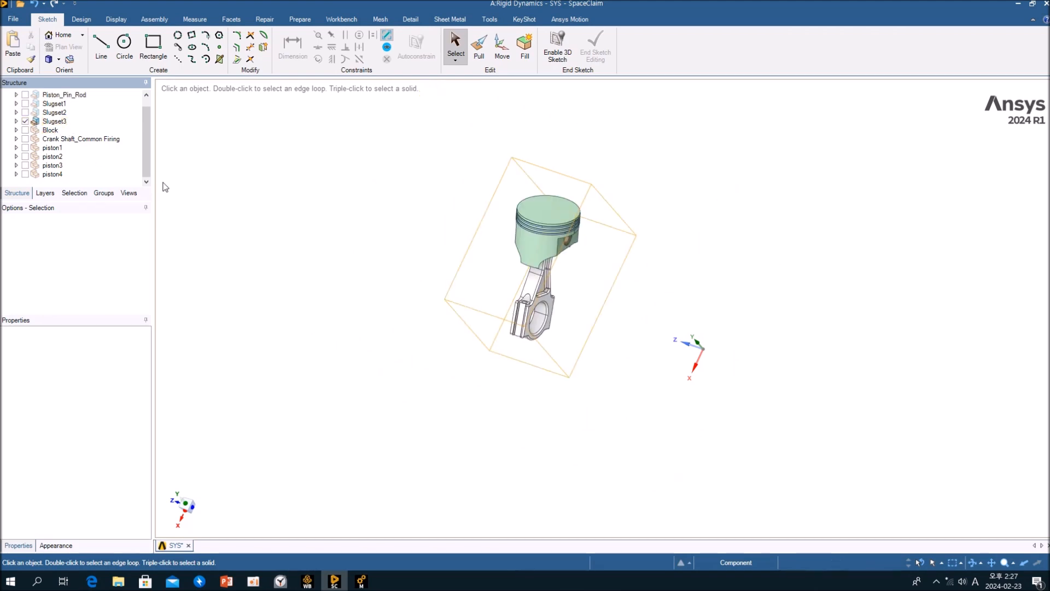